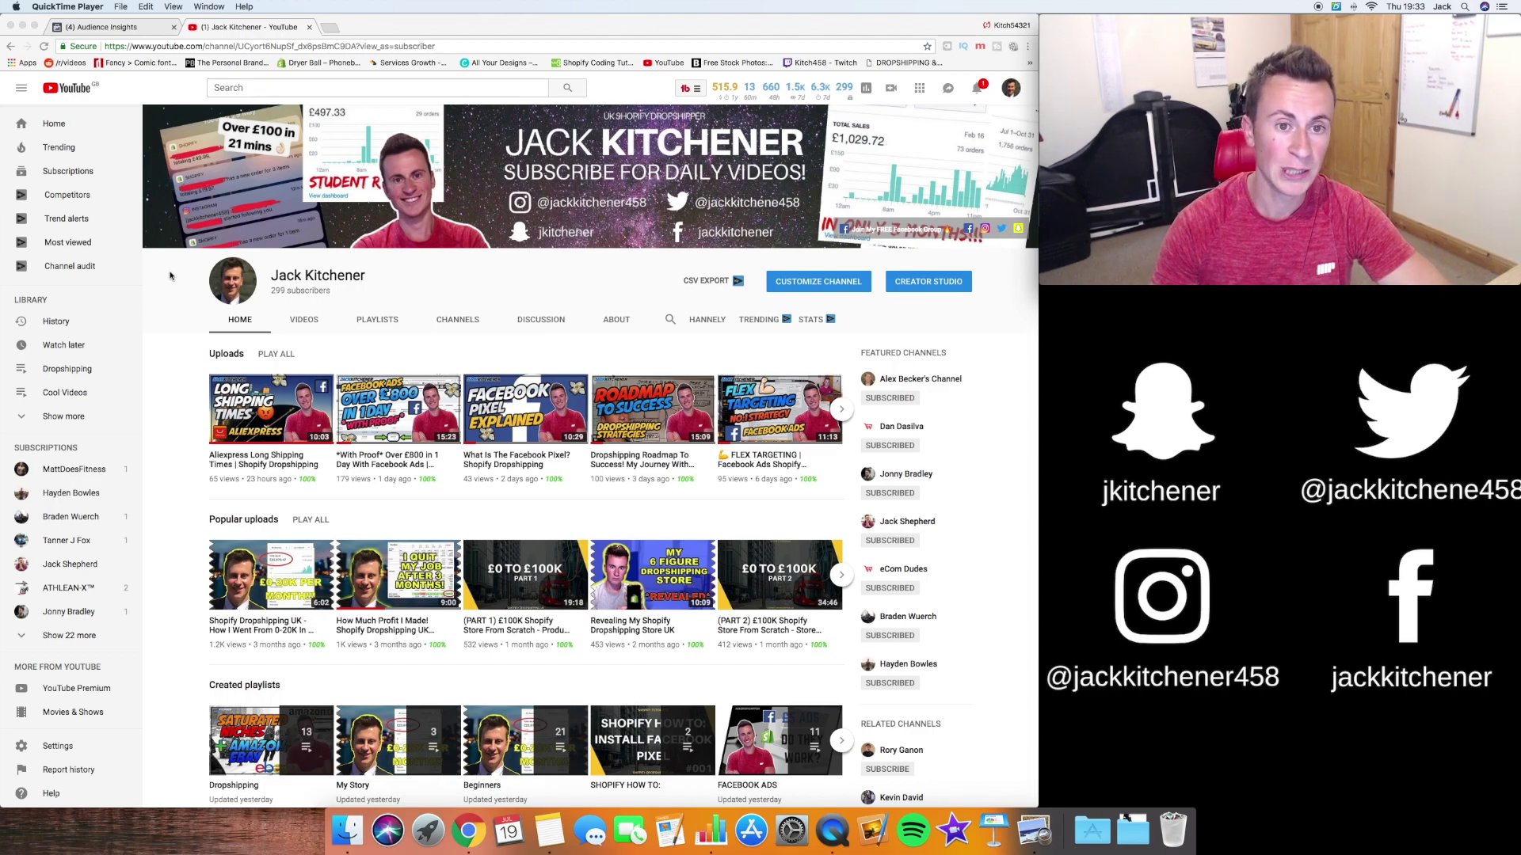
Switch to the Audience Insights page and start a new audience from everyone on Facebook.
left_click(272, 296)
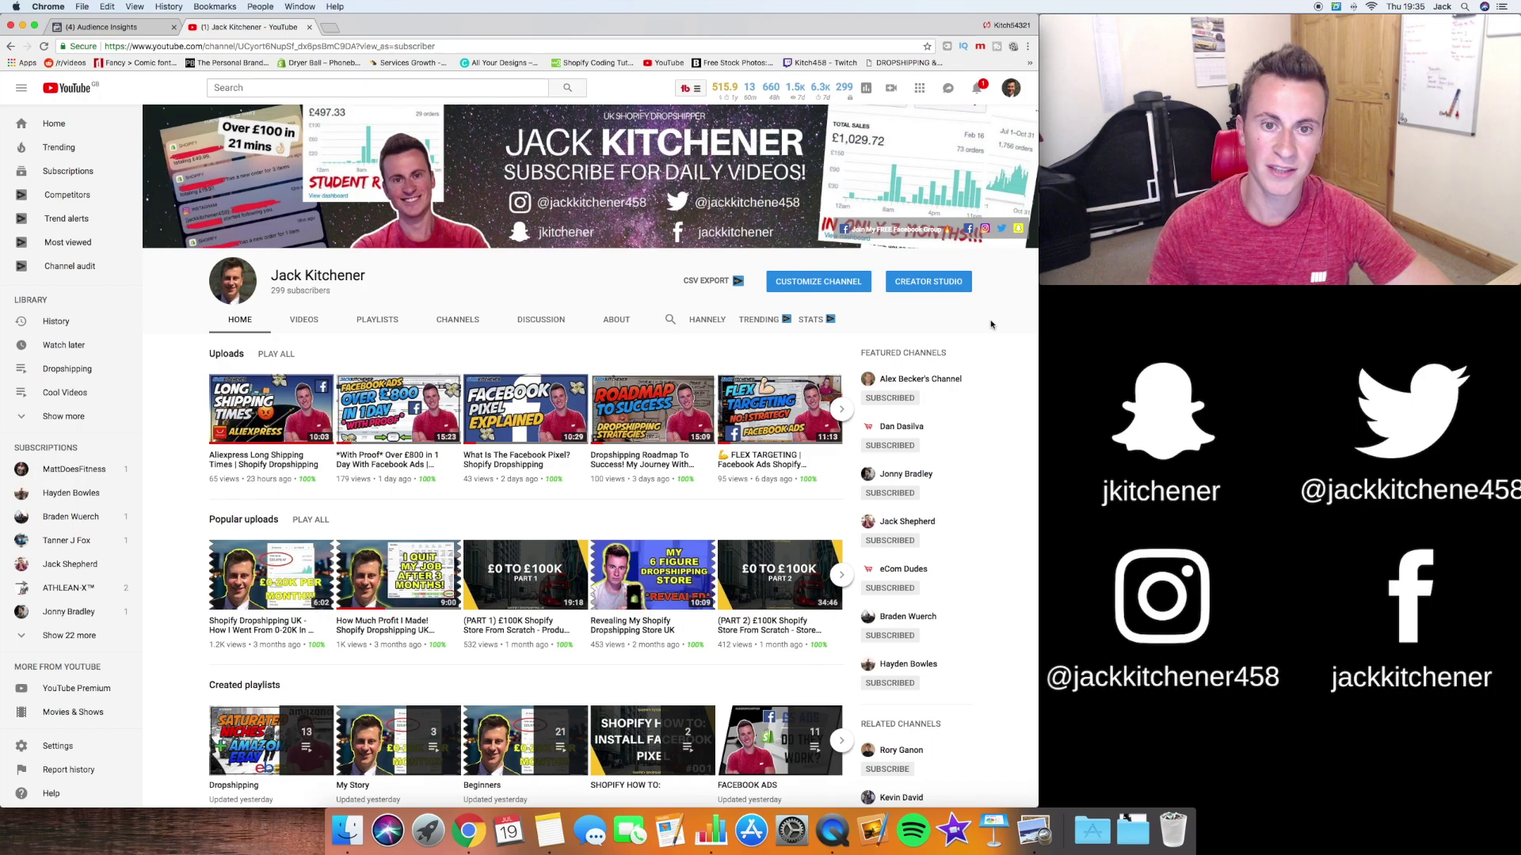
left_click(90, 29)
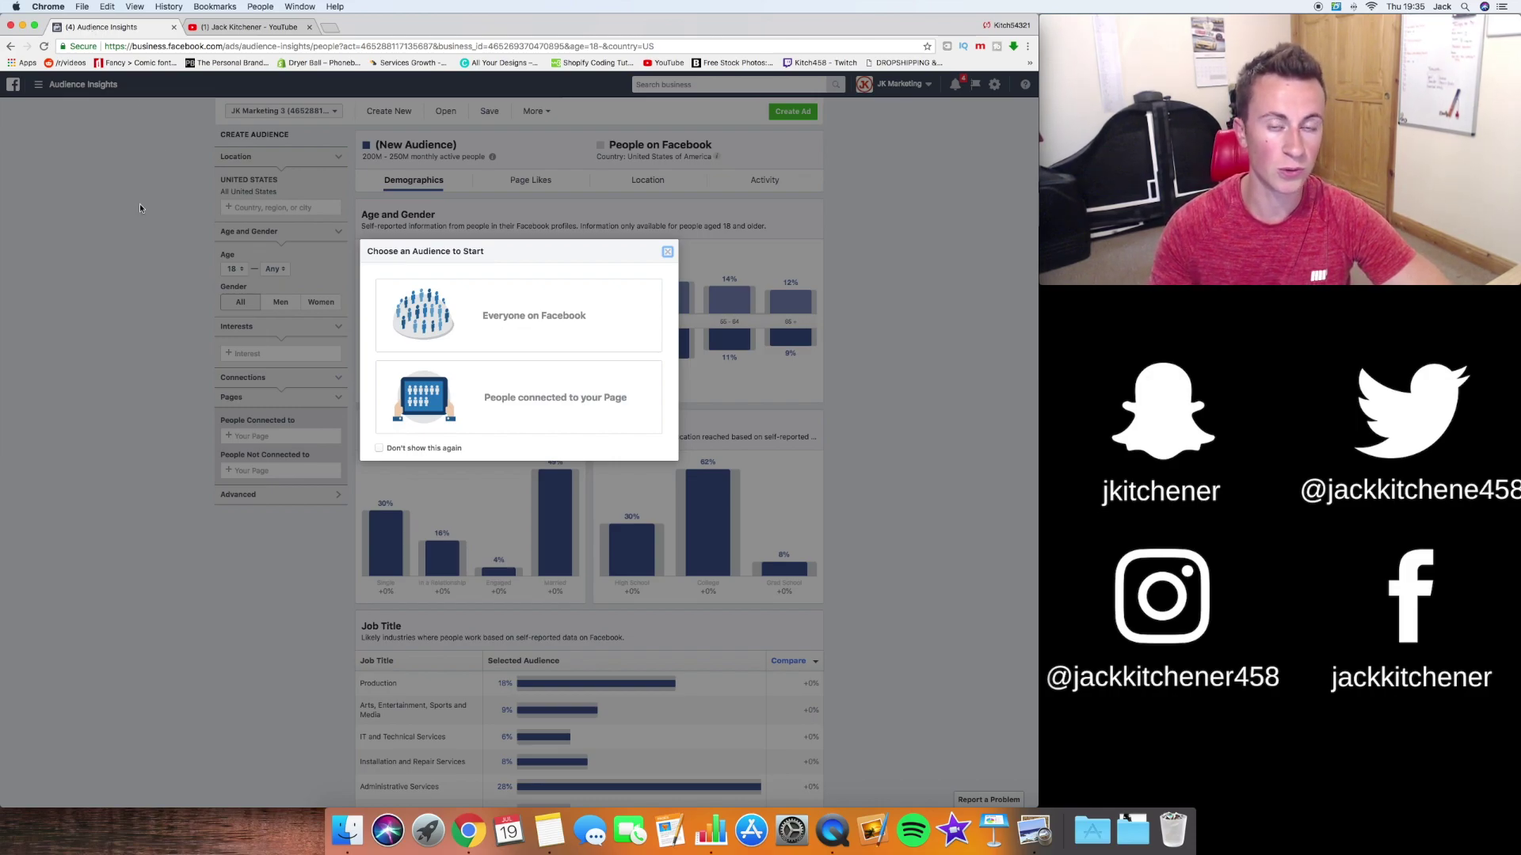
left_click(586, 305)
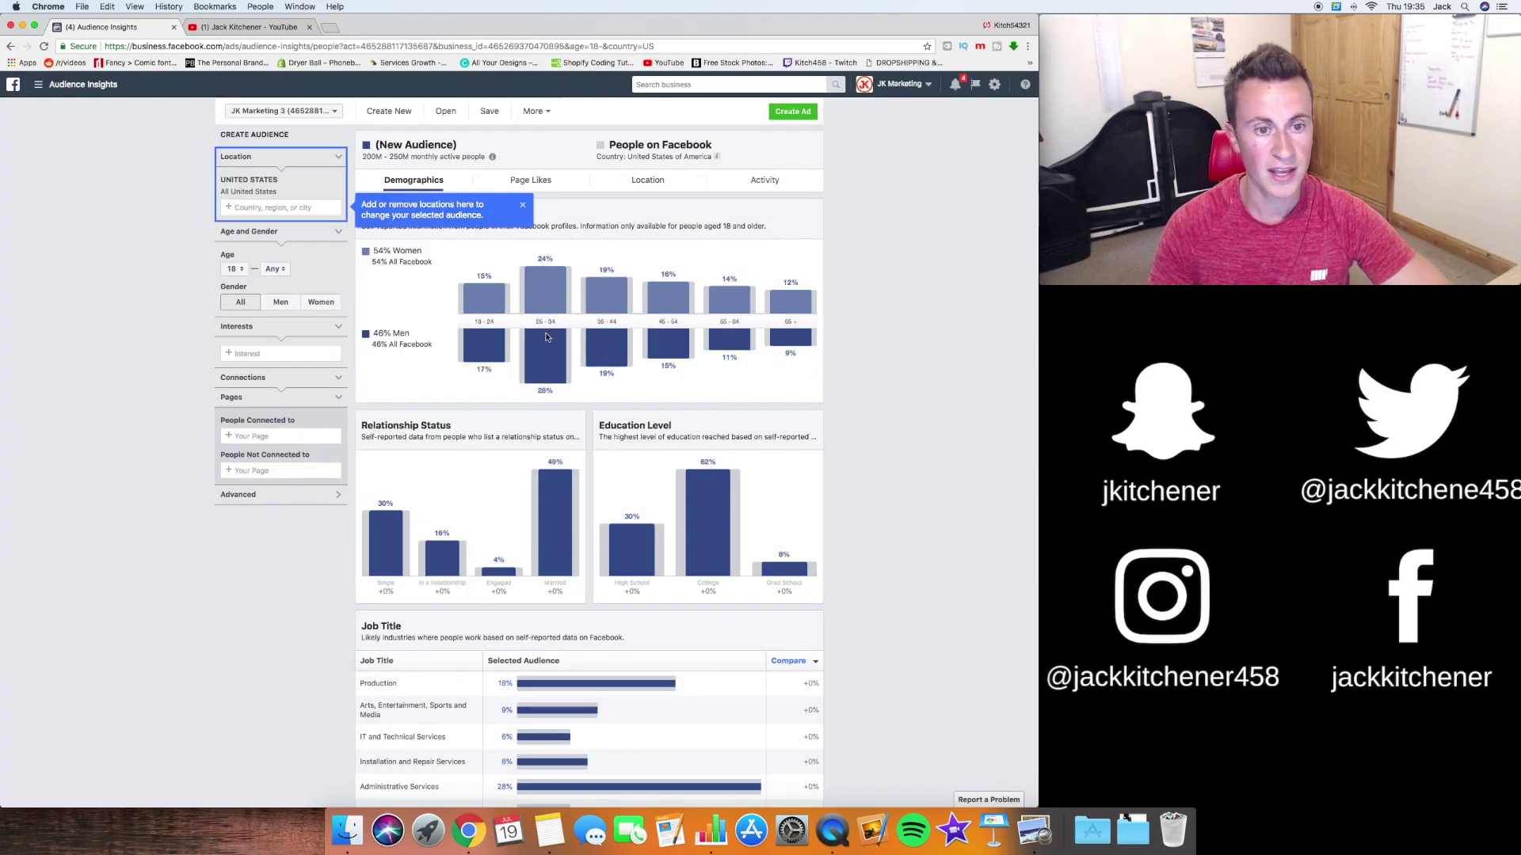
Go to Audience Insights from the full list of business tools and dismiss the location hint.
left_click(42, 84)
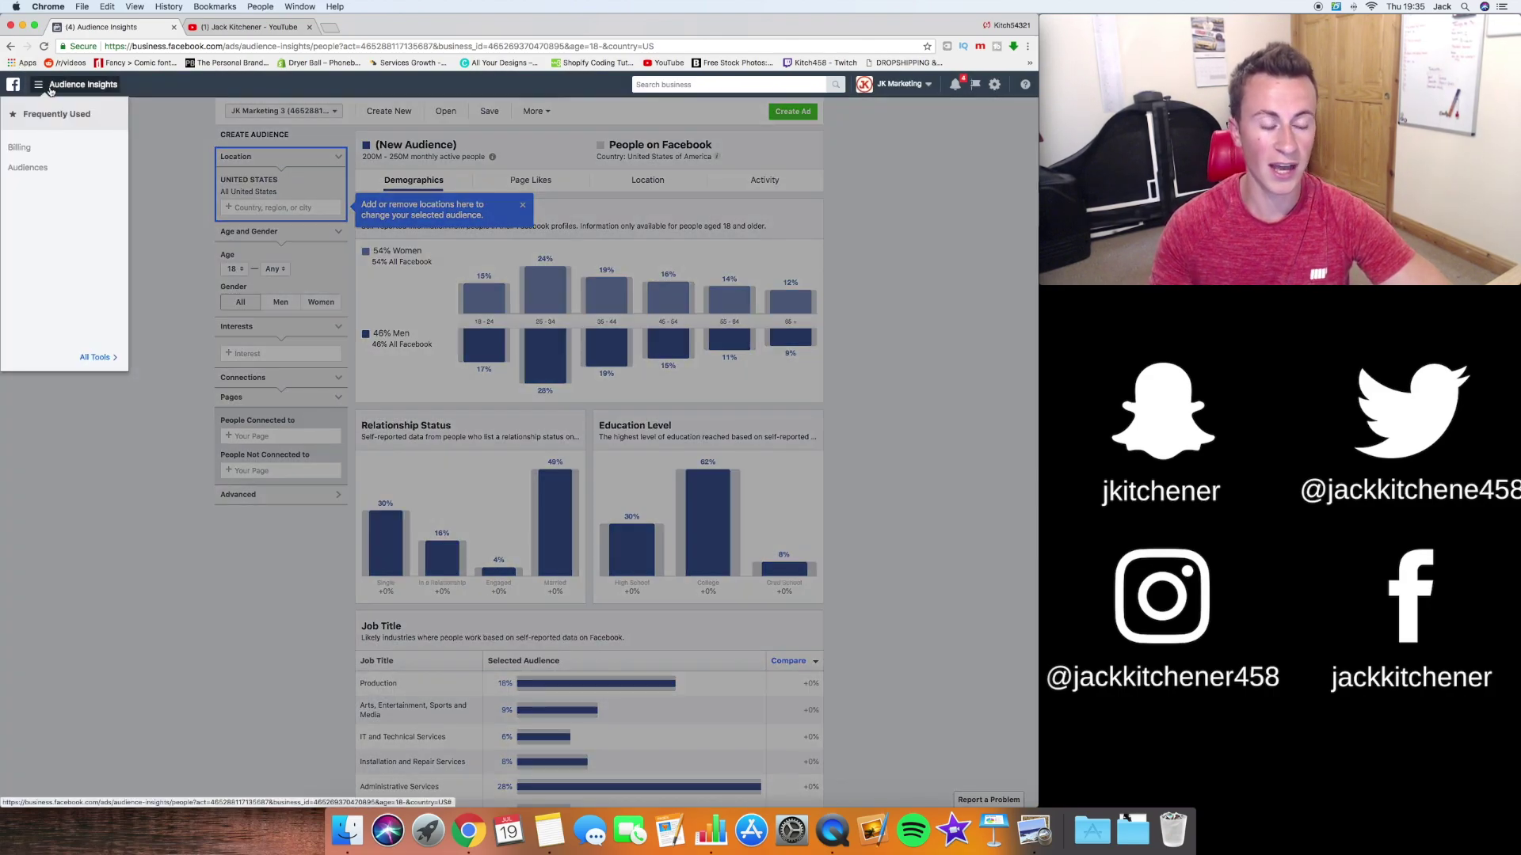
left_click(99, 358)
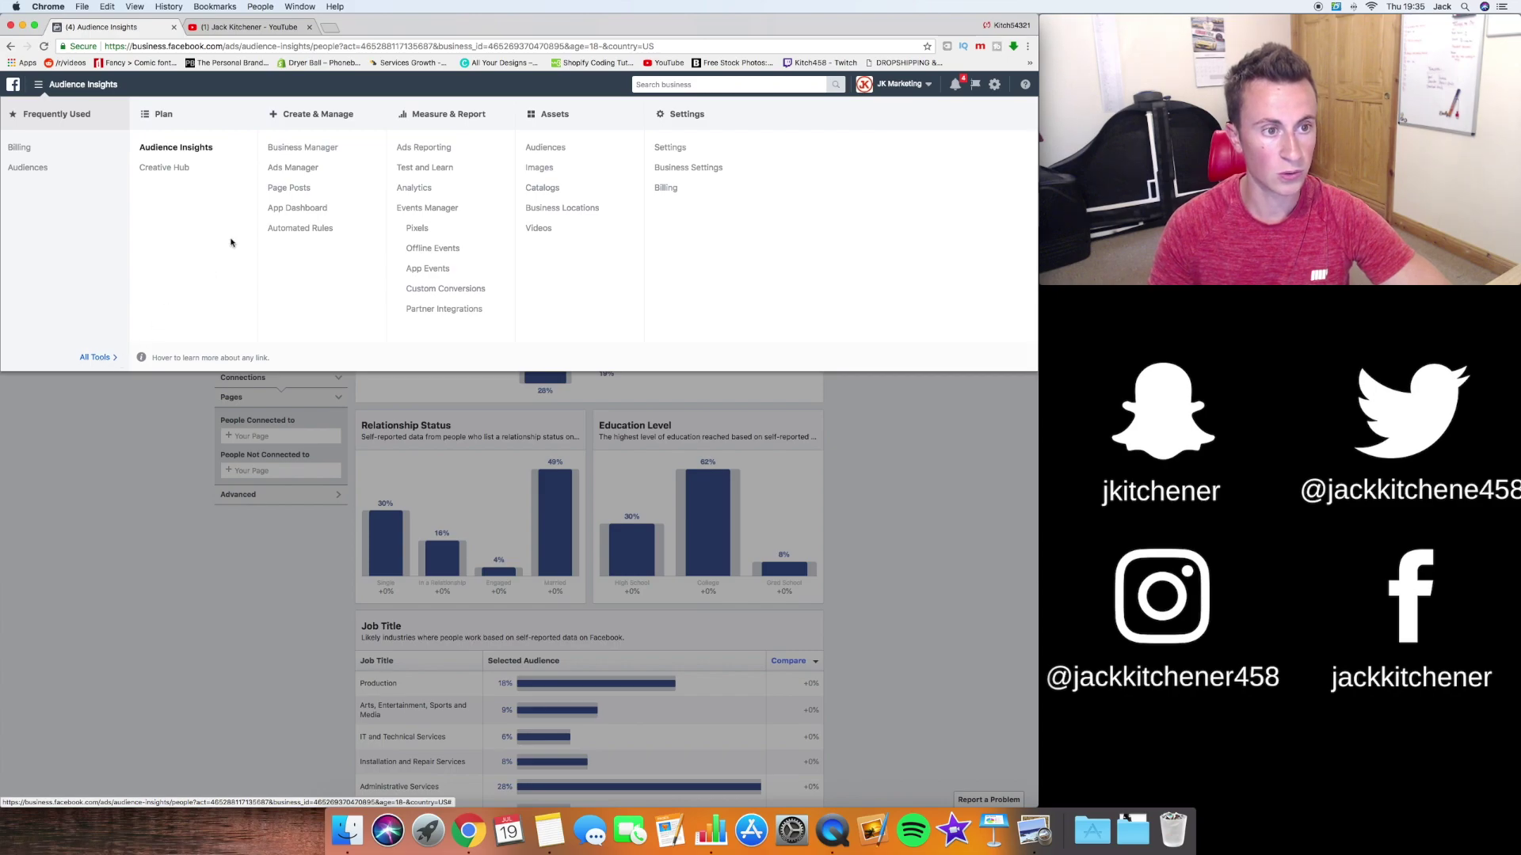
left_click(198, 156)
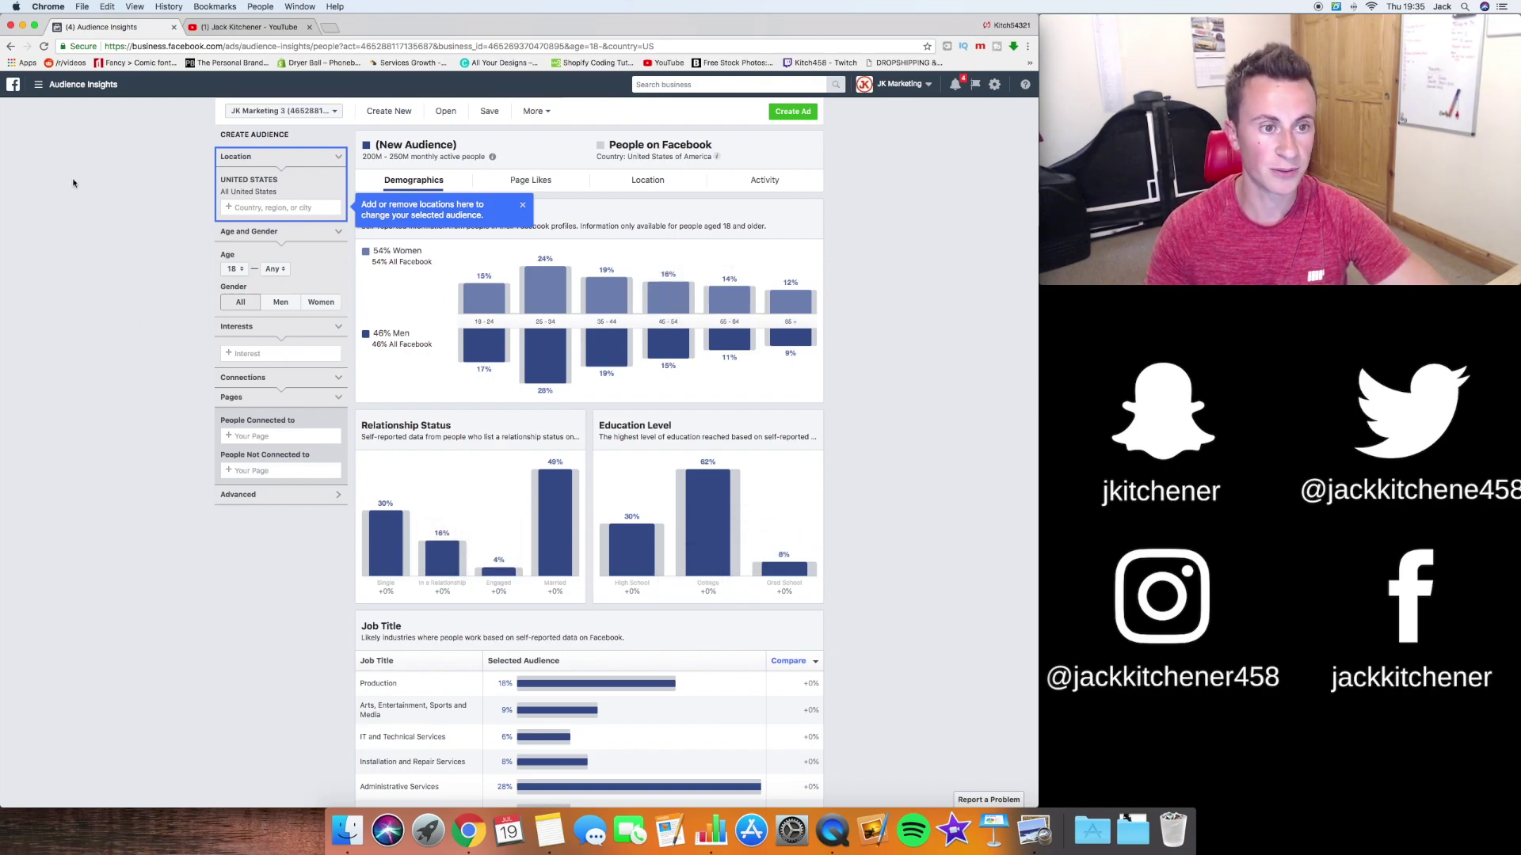
left_click(522, 206)
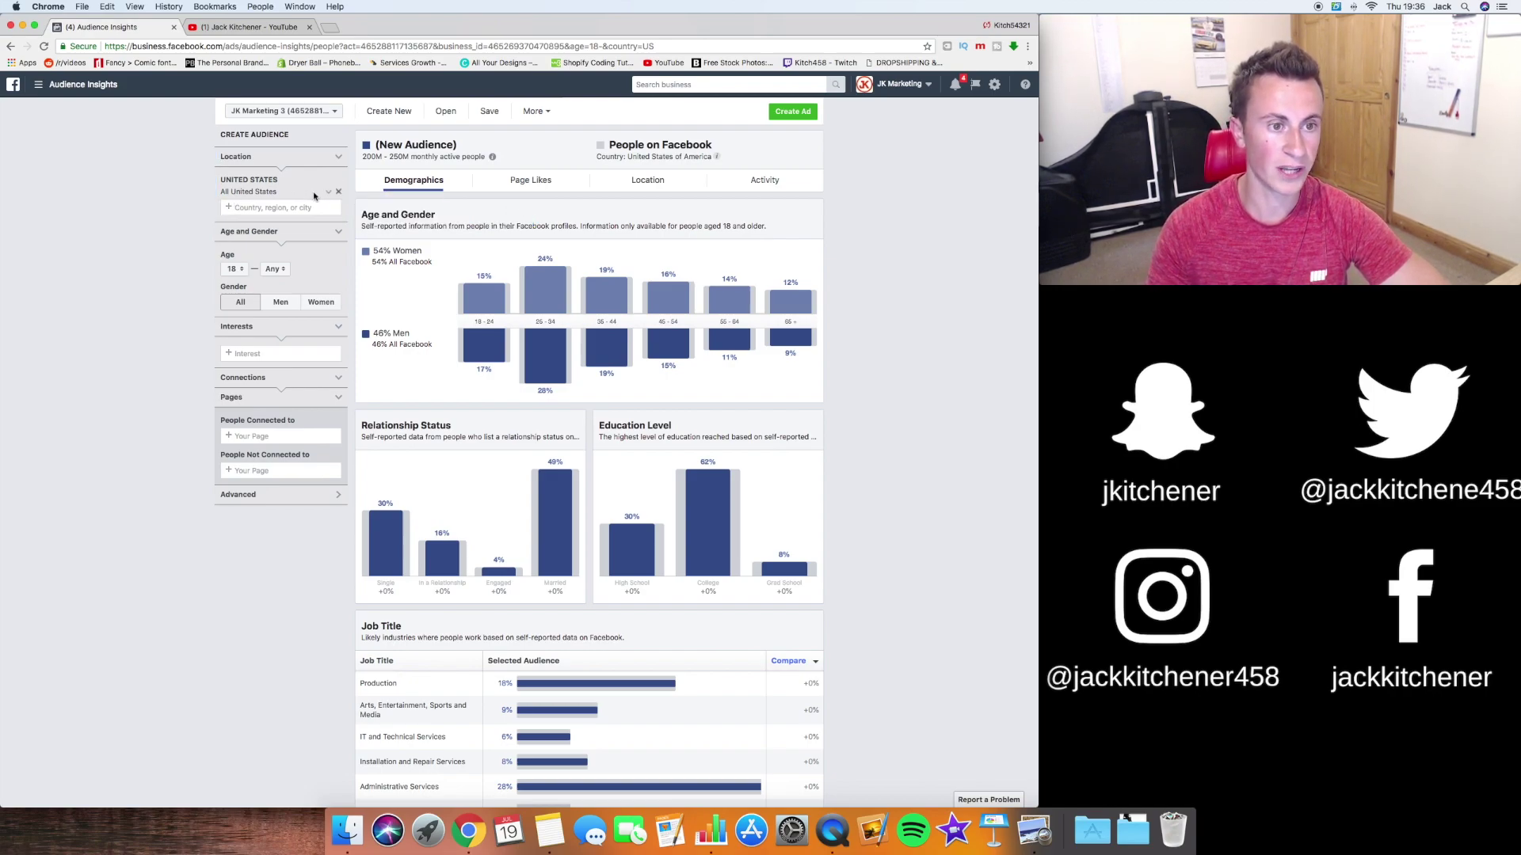
Replace the audience's United States location with United Kingdom.
left_click(338, 182)
left_click(289, 183)
type("united kingdom")
key("Return")
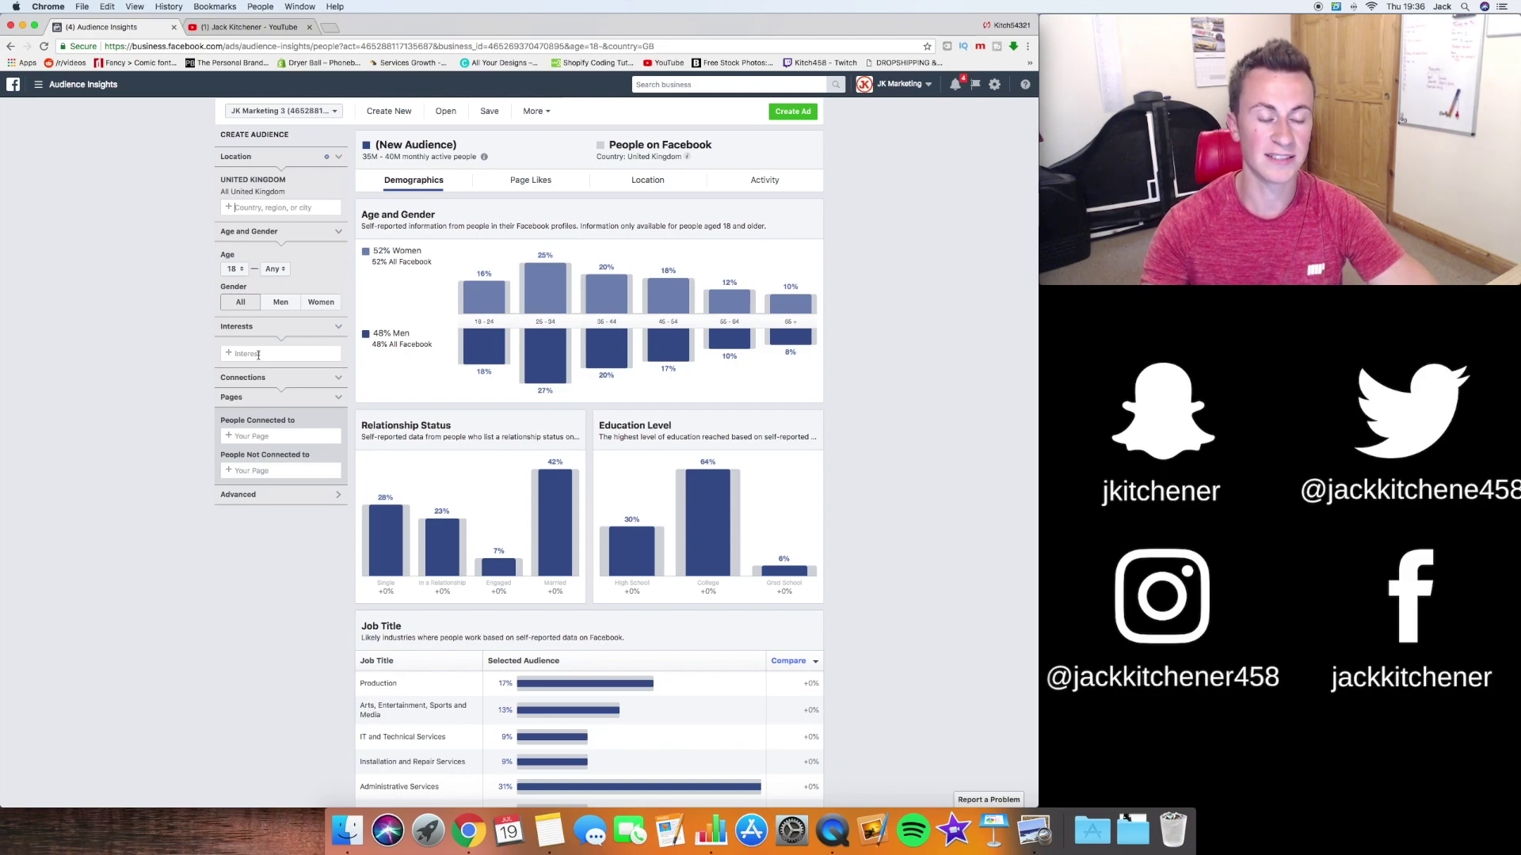
Search the interests for "dog" and add Dogs to the audience.
left_click(281, 354)
type("dog")
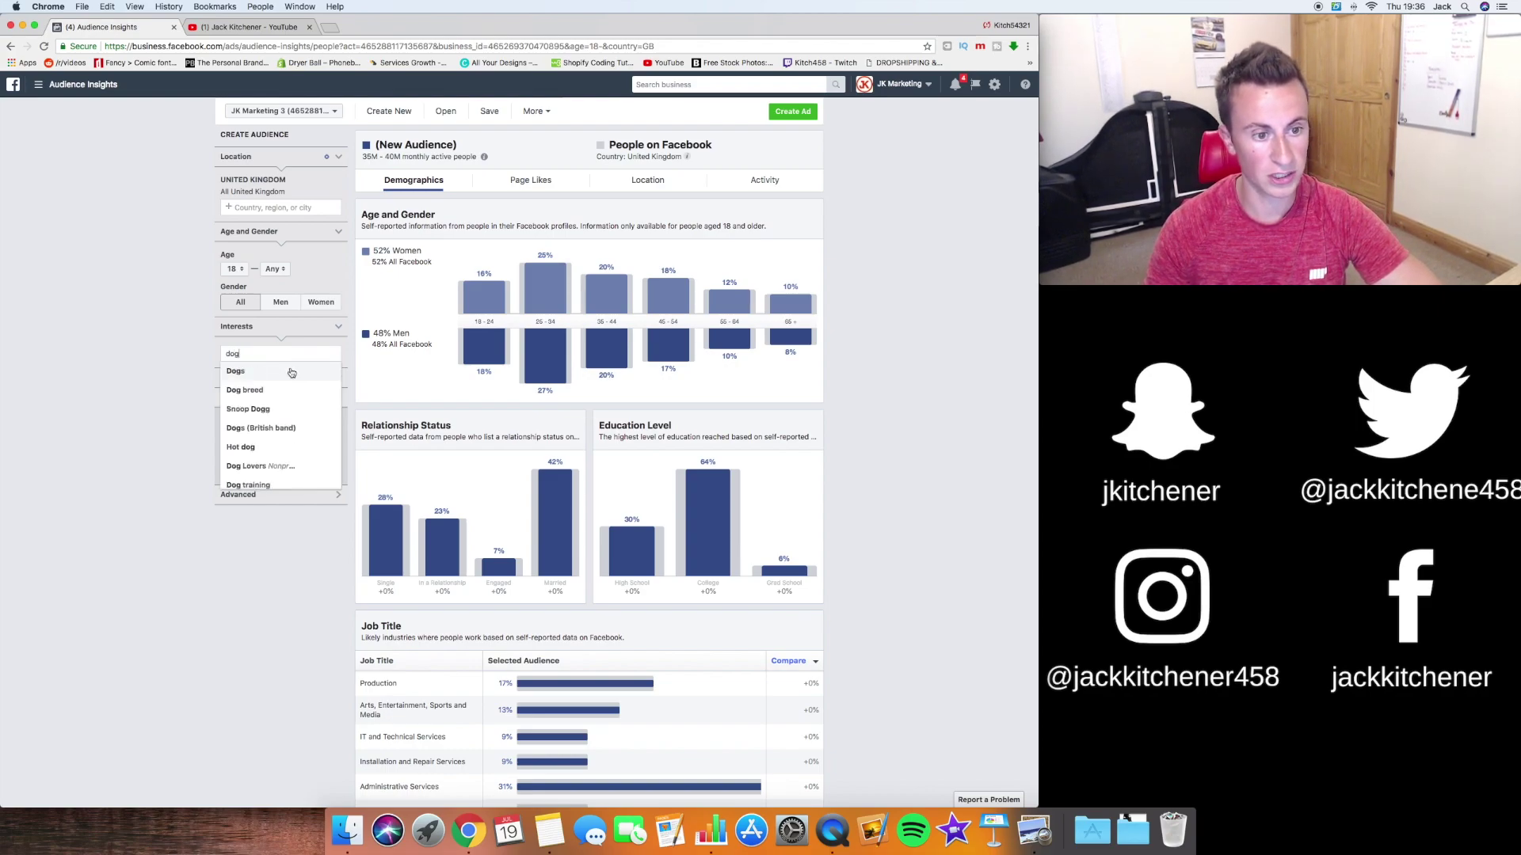
left_click(292, 371)
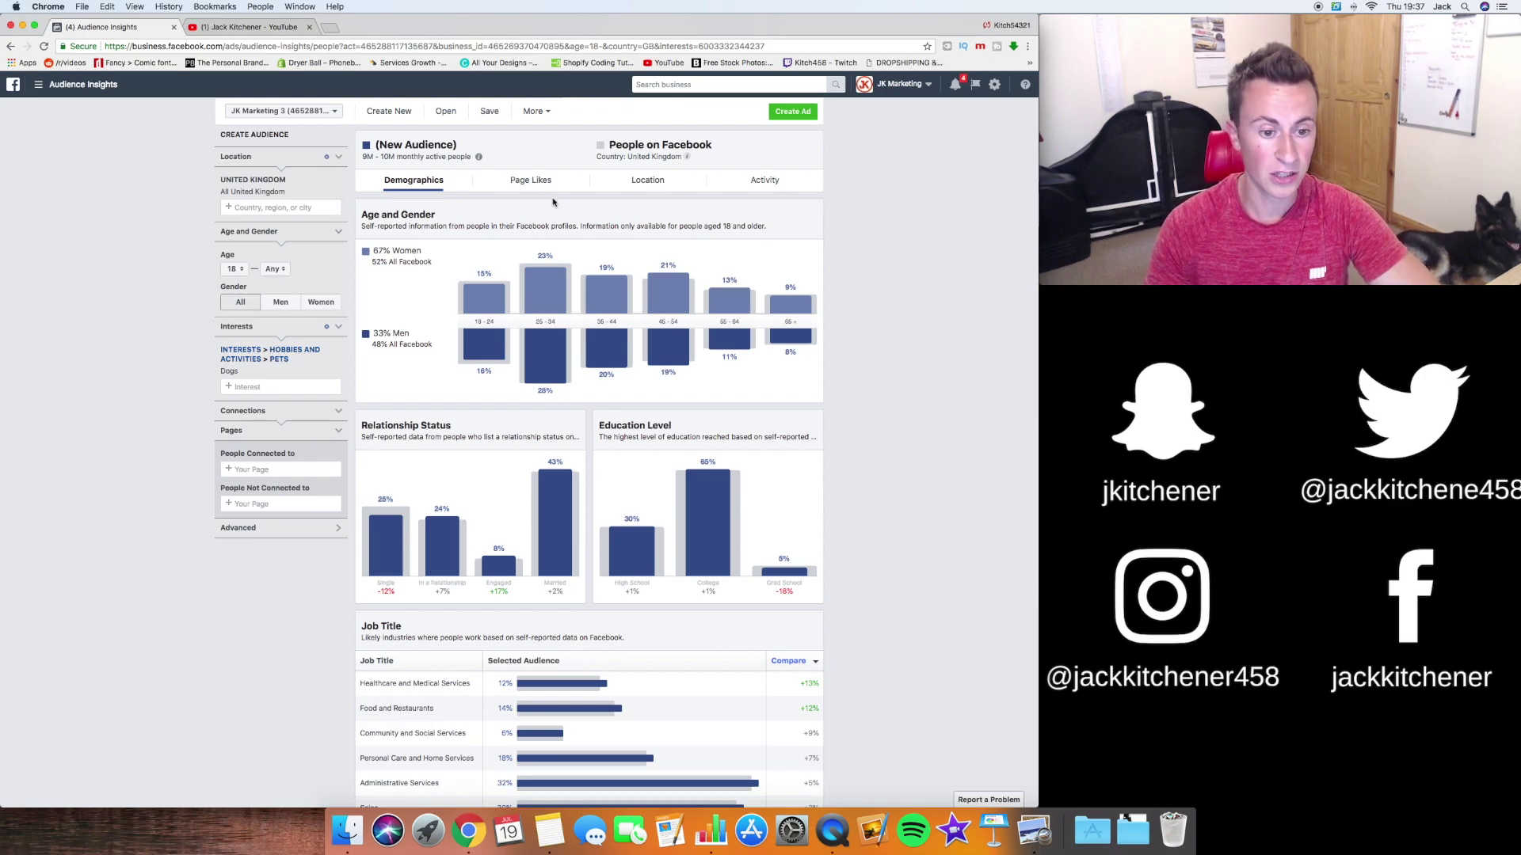
Show the audience's page likes and expand the top categories to the full list.
left_click(529, 185)
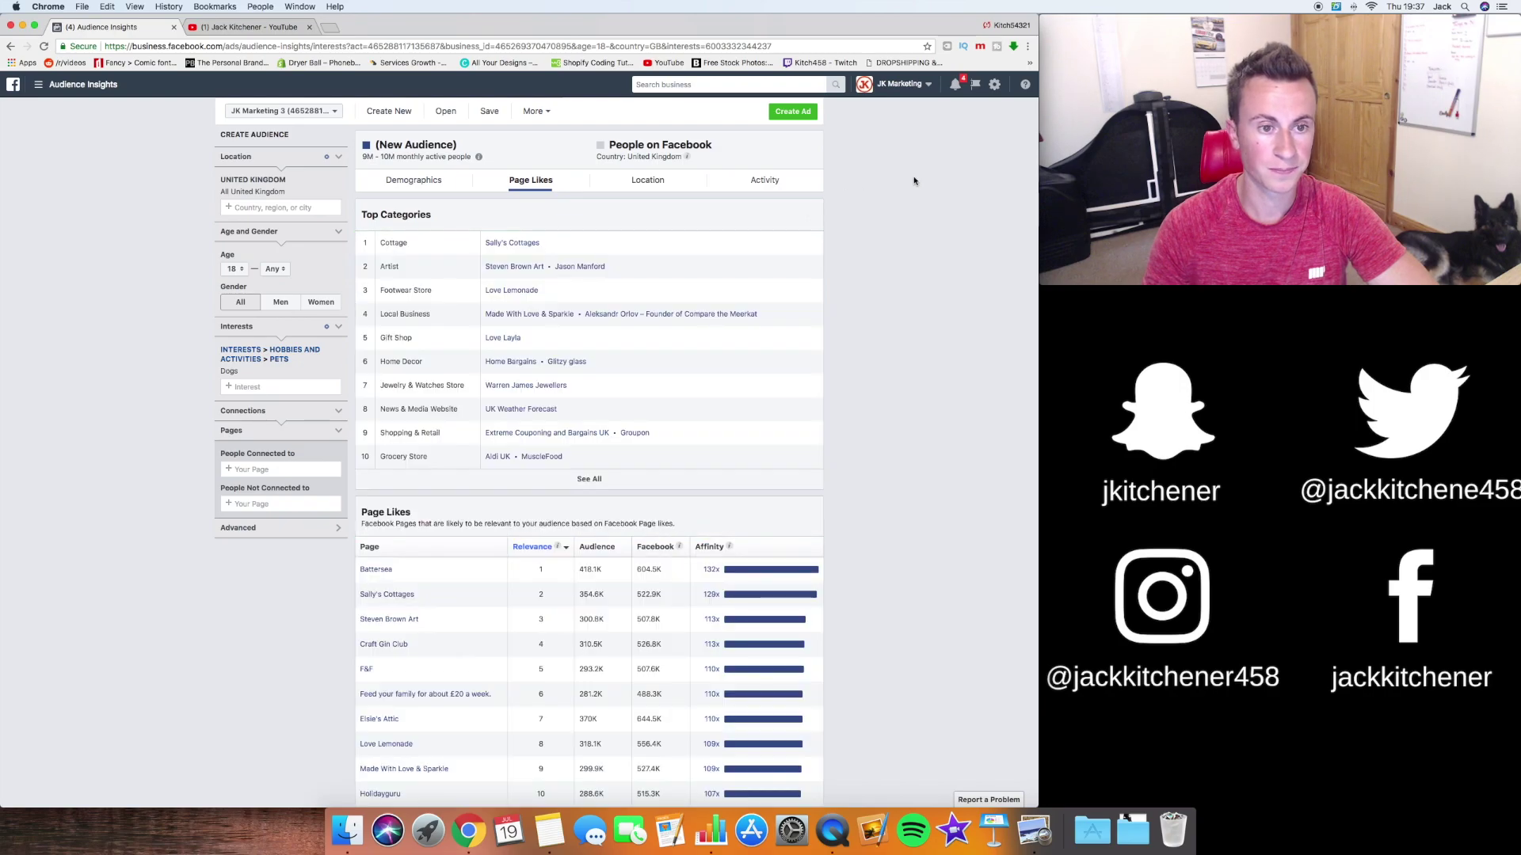
scroll(888, 235, "down", 1)
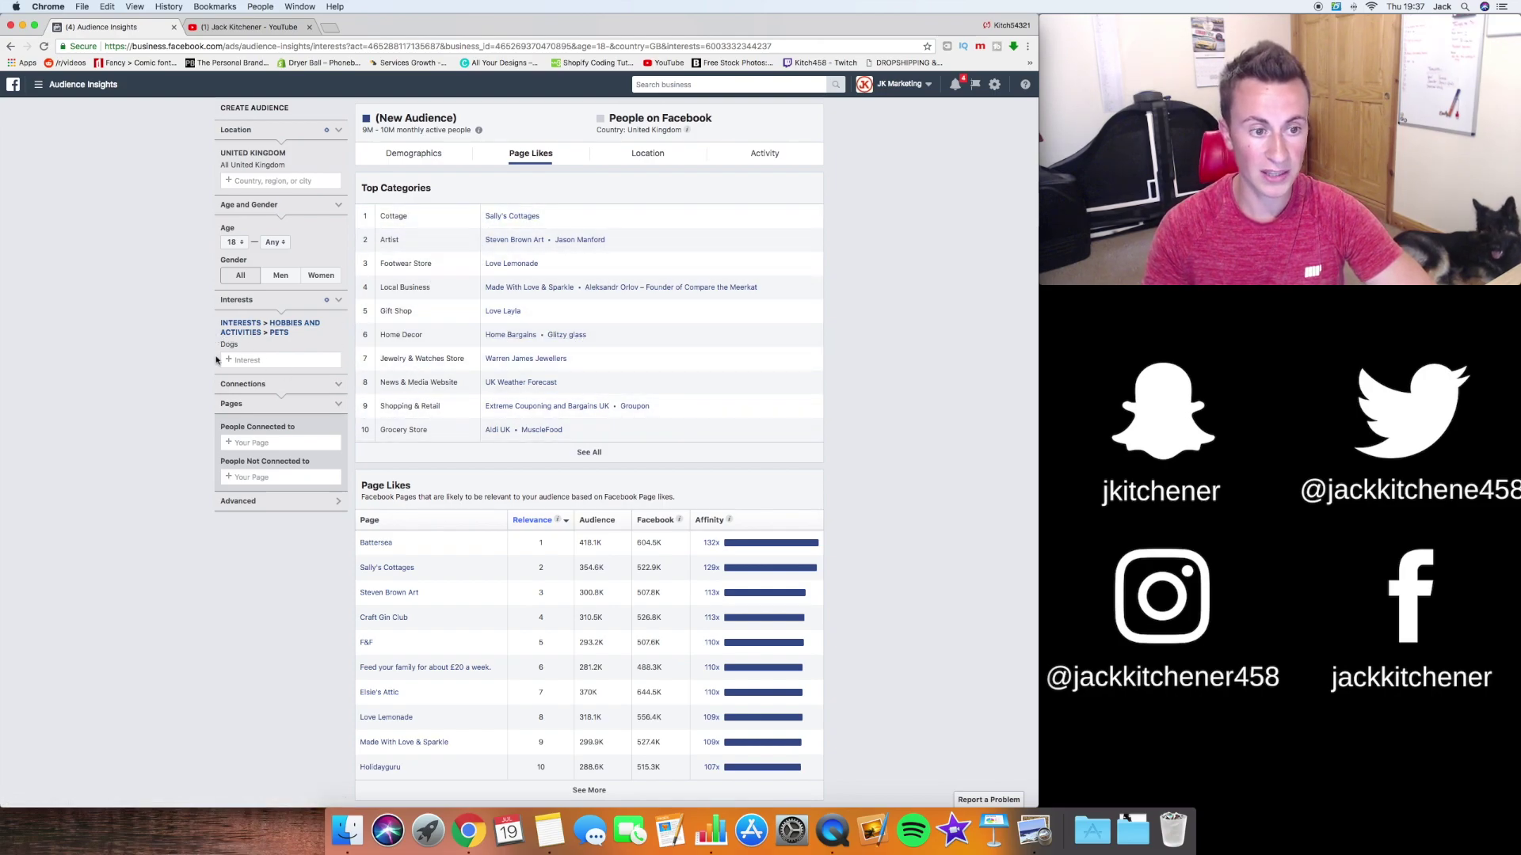
left_click(598, 452)
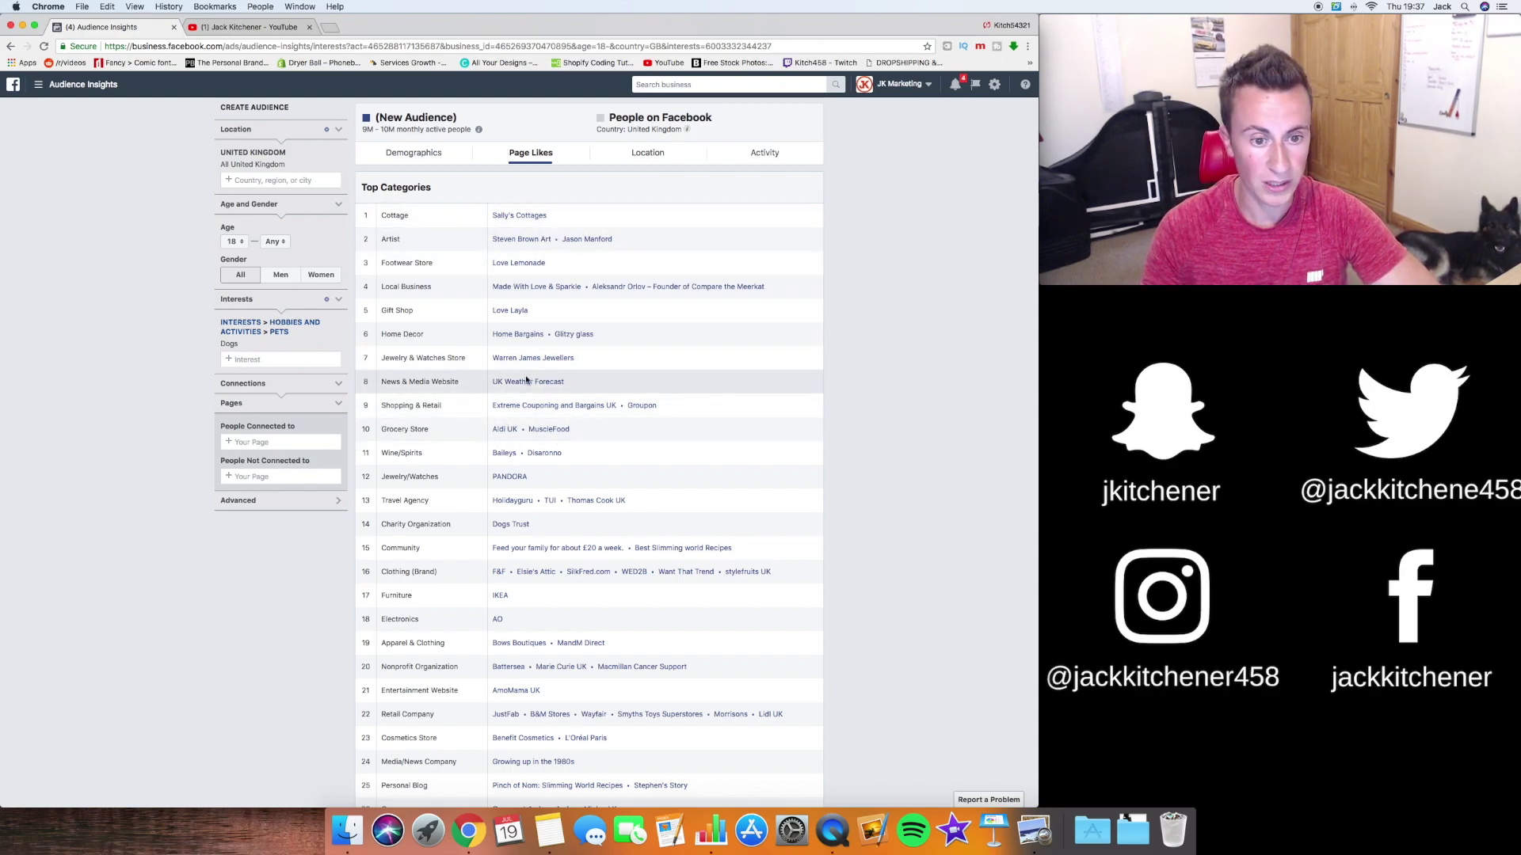
Open the Dogs Trust page listed under Charity Organization in a new tab and return to the audience's page likes.
scroll(526, 380, "down", 1)
scroll(525, 379, "down", 4)
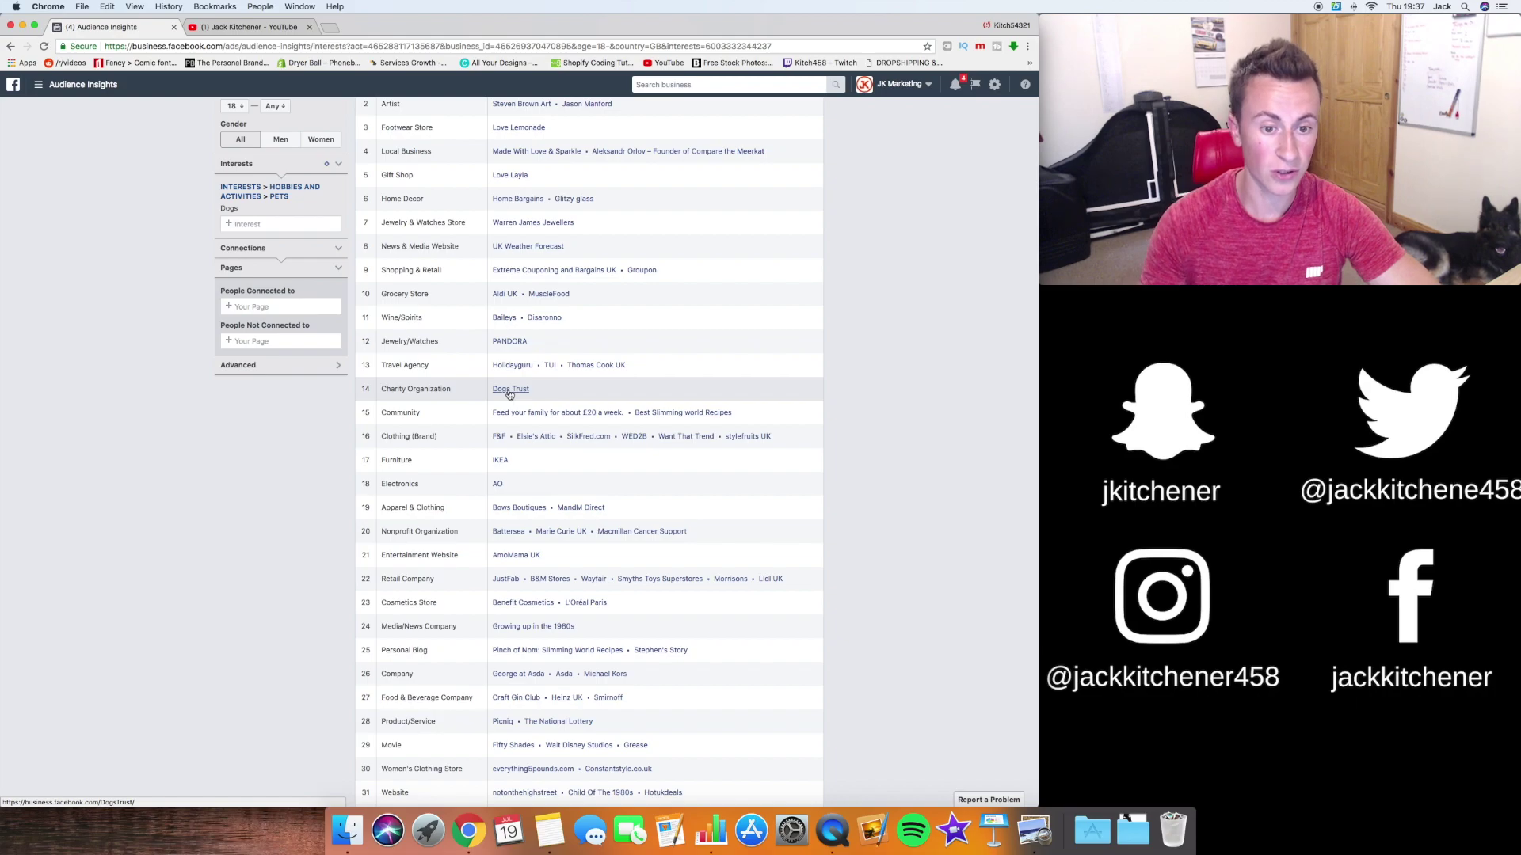
left_click(509, 390)
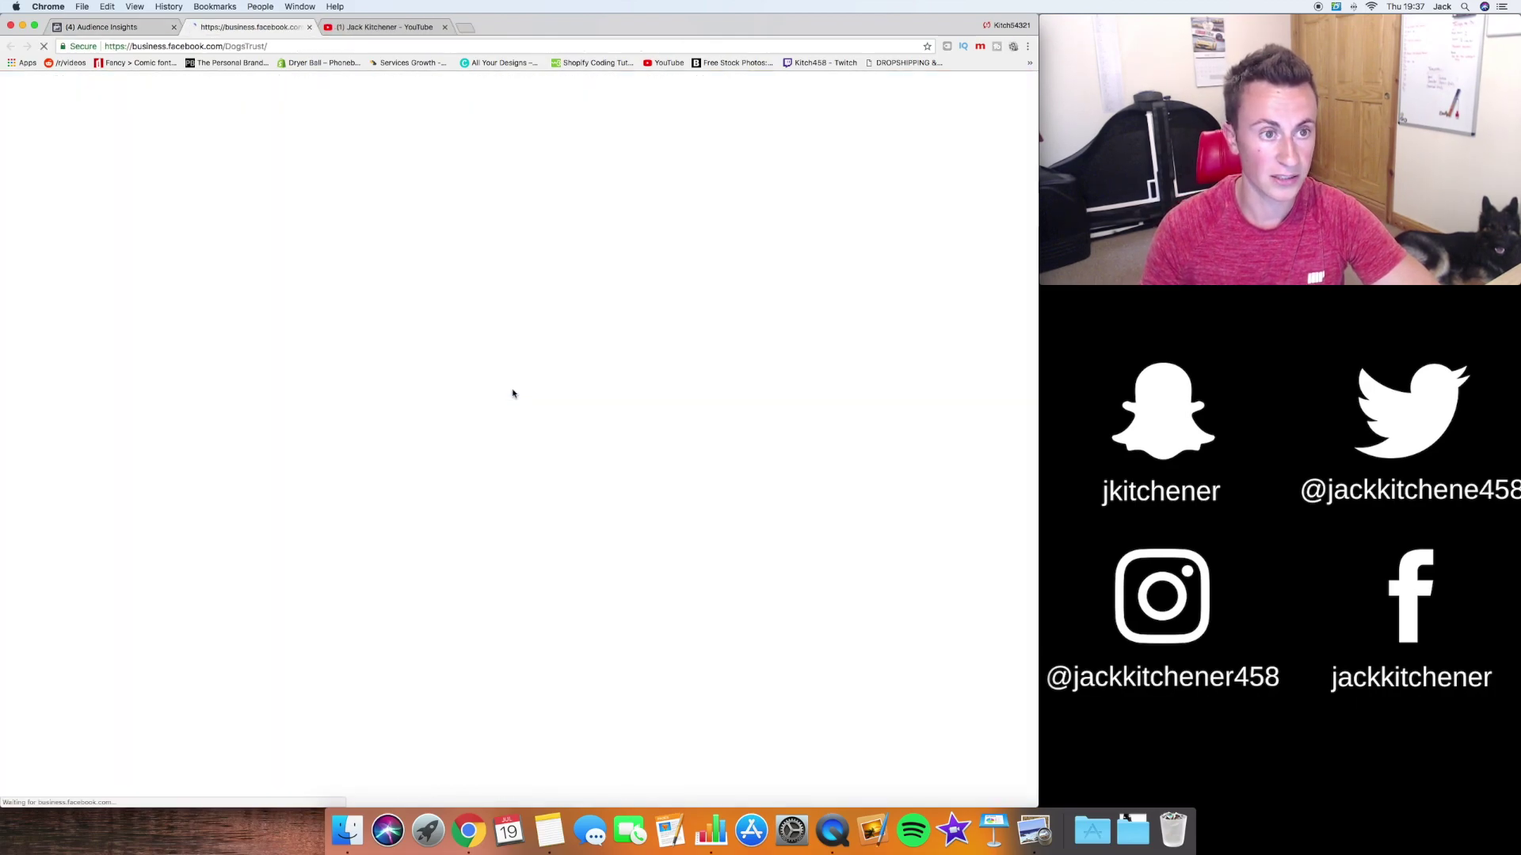
left_click(111, 27)
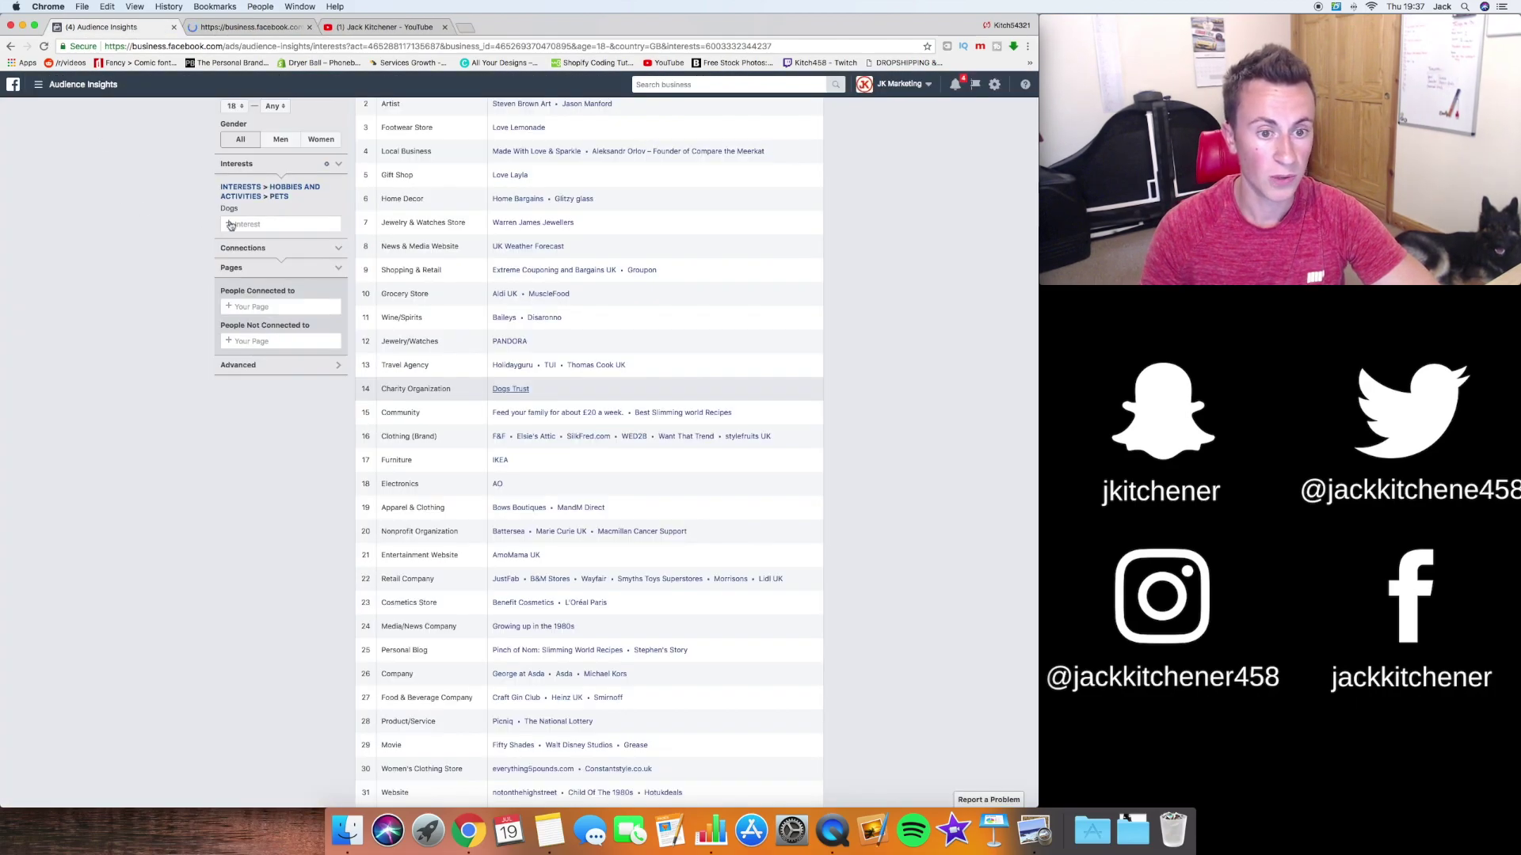
Look through the full list of top categories for pages related to the Dogs interest.
scroll(526, 434, "down", 2)
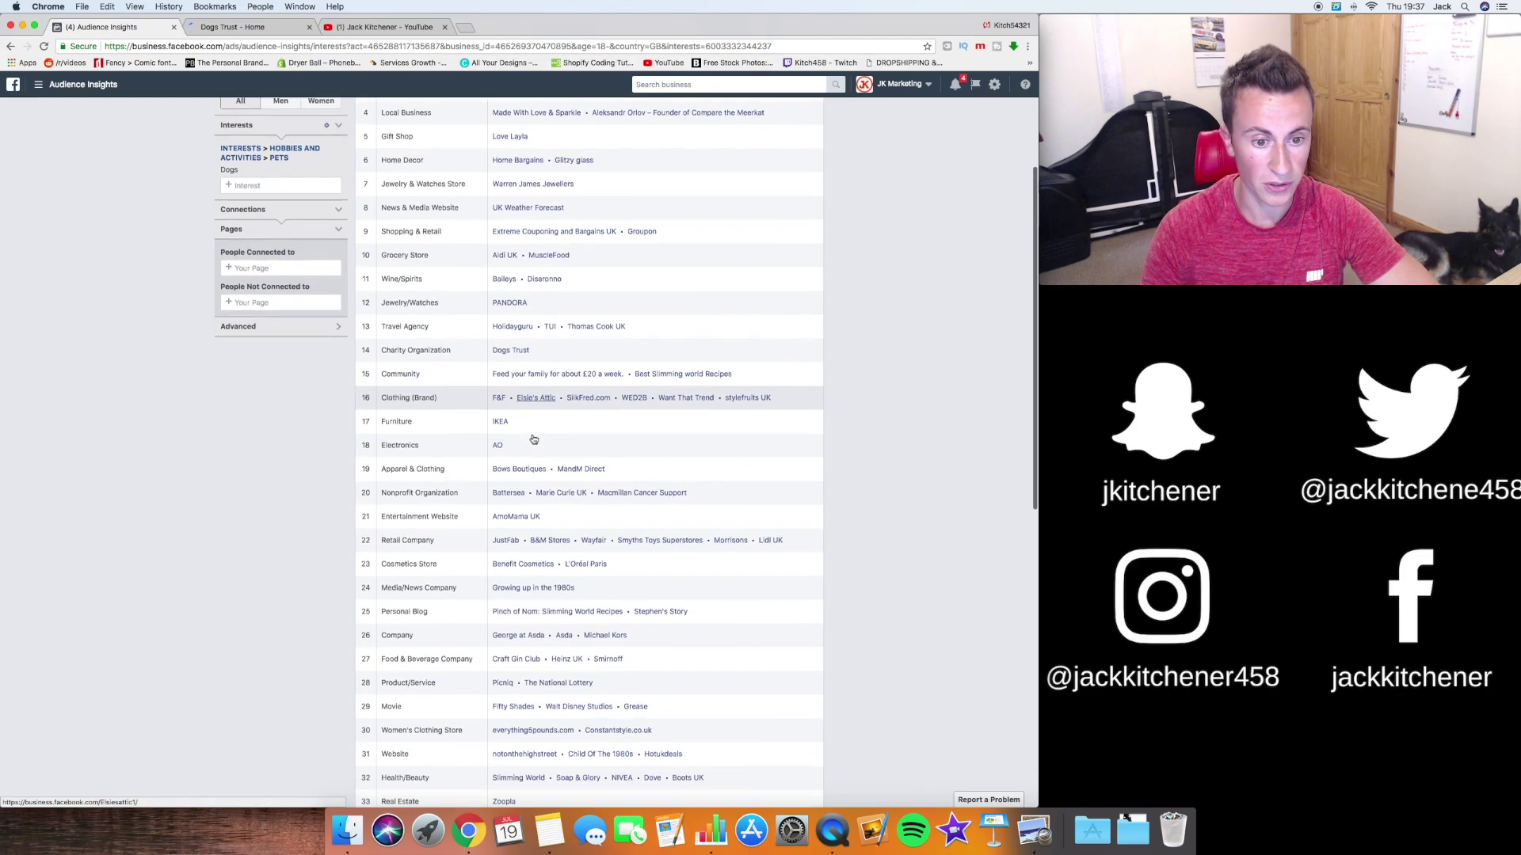
scroll(554, 471, "down", 3)
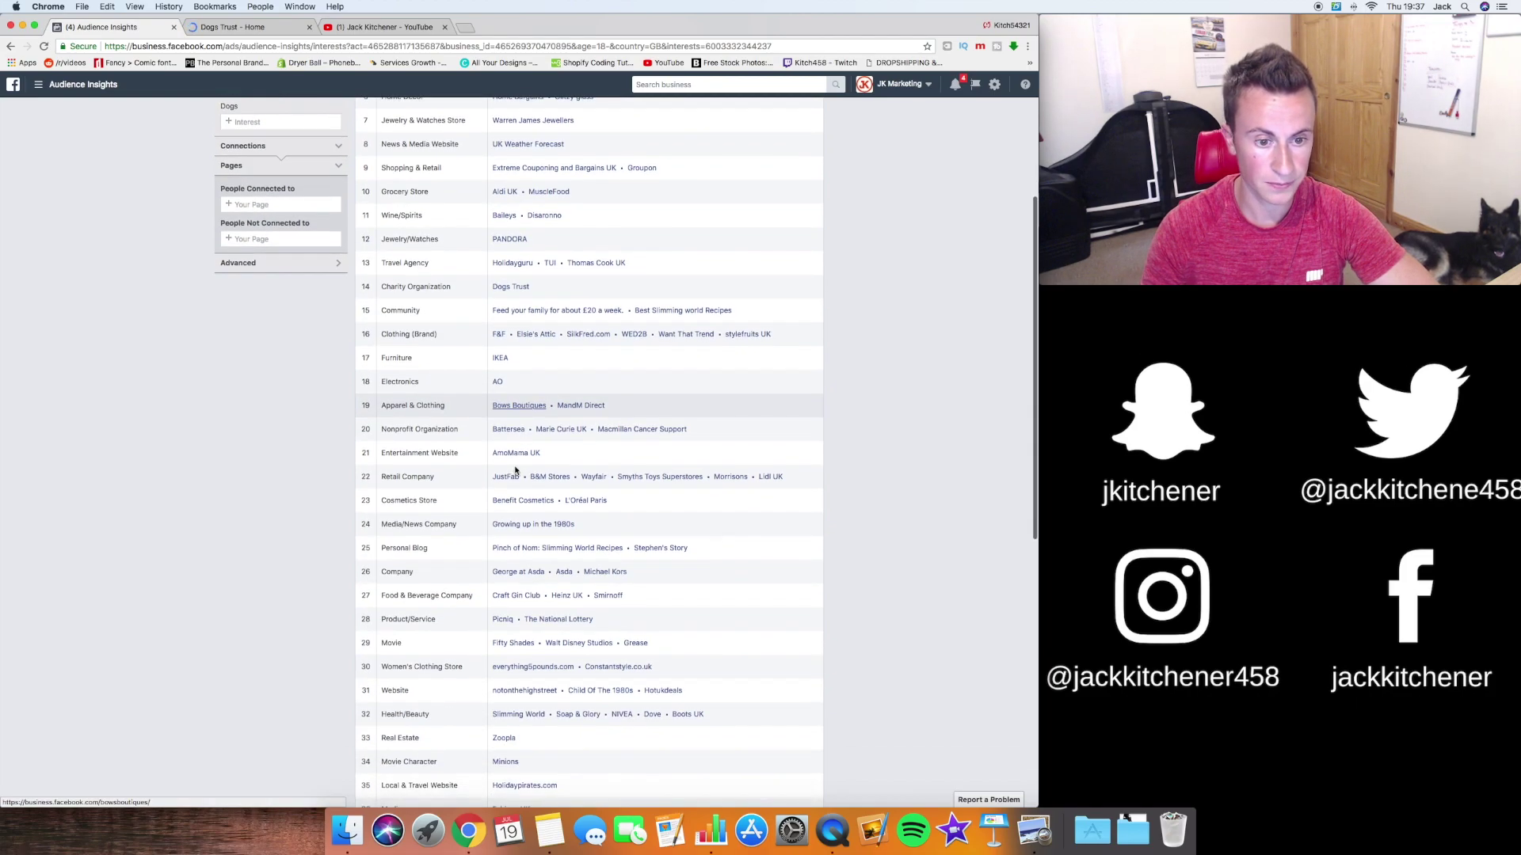
scroll(570, 481, "down", 2)
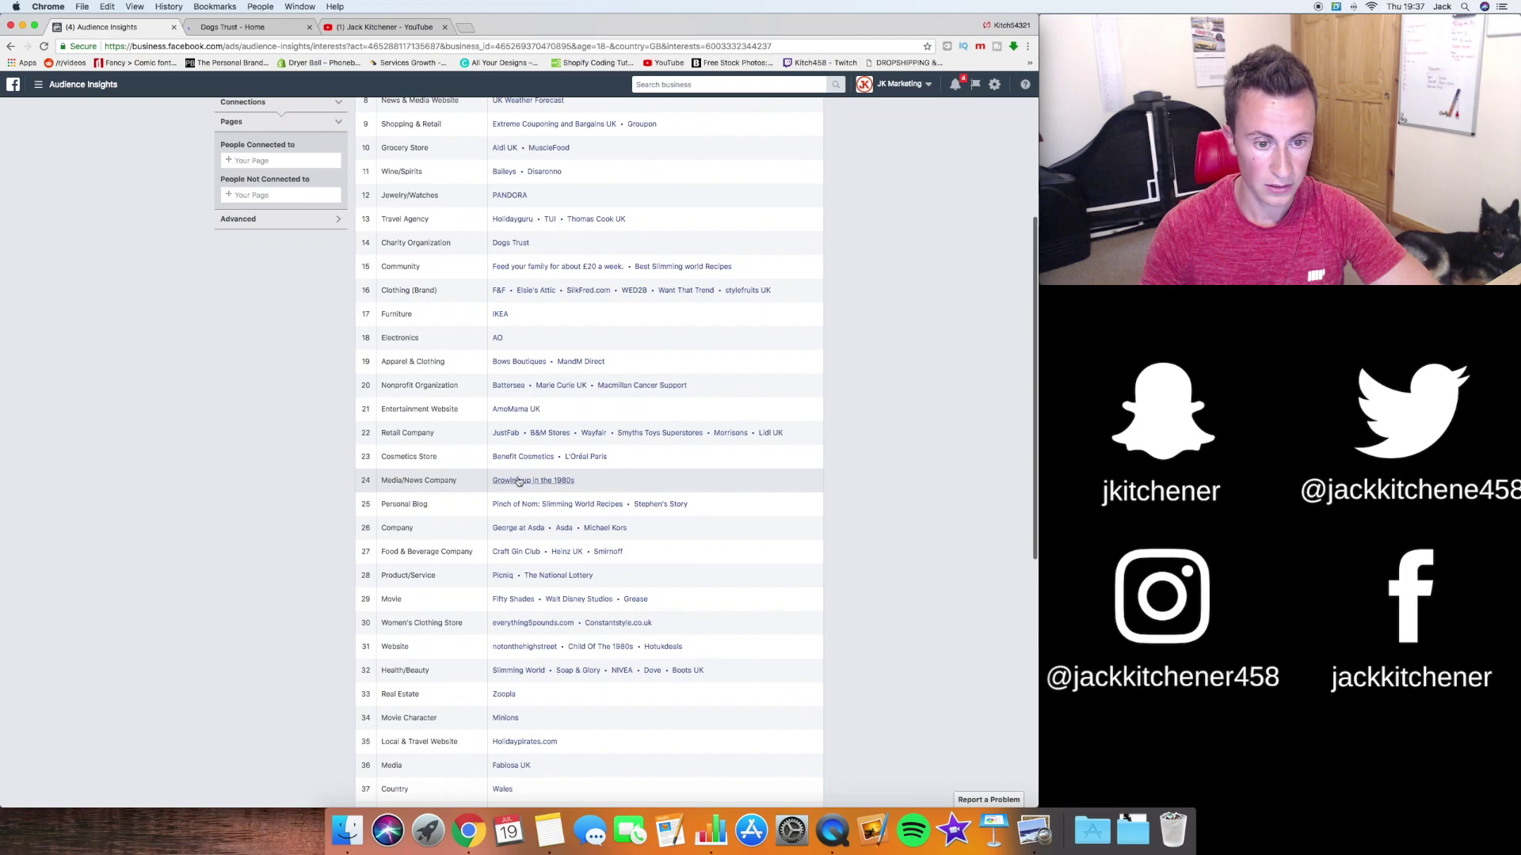
scroll(530, 562, "down", 6)
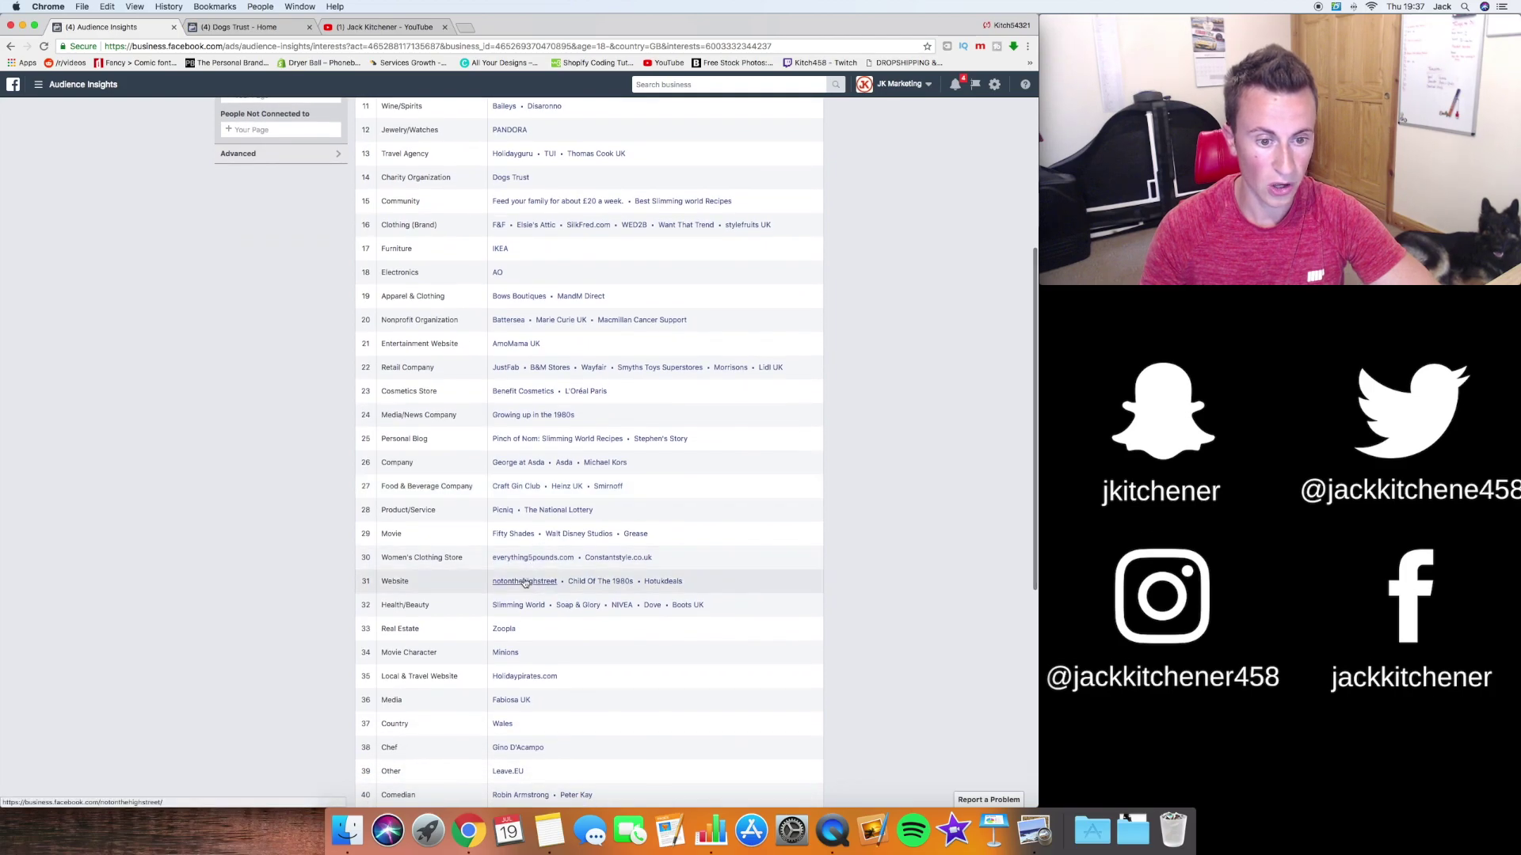
scroll(507, 547, "up", 15)
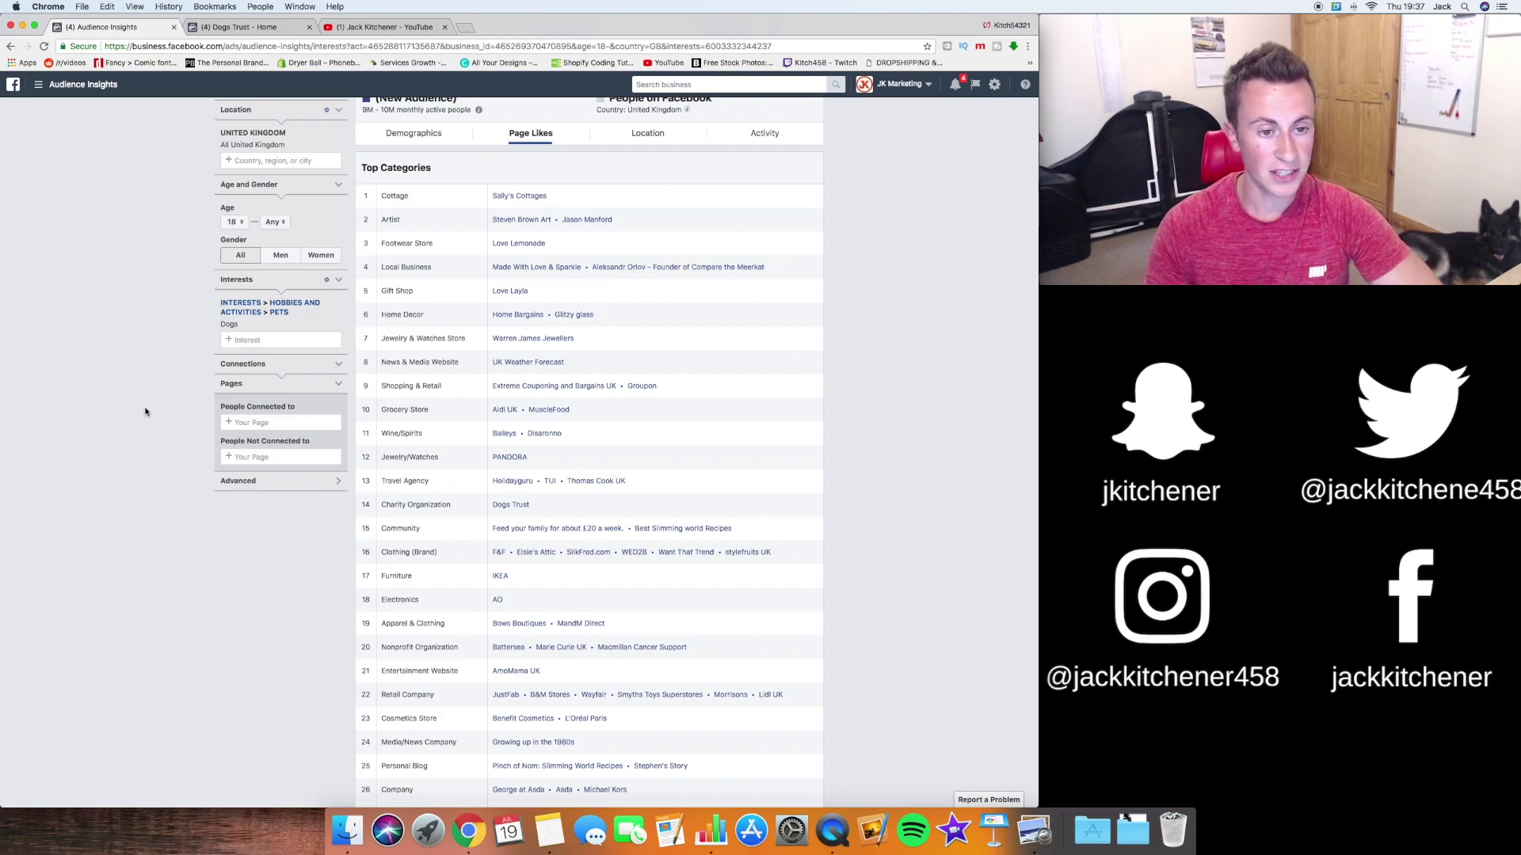
scroll(546, 317, "up", 2)
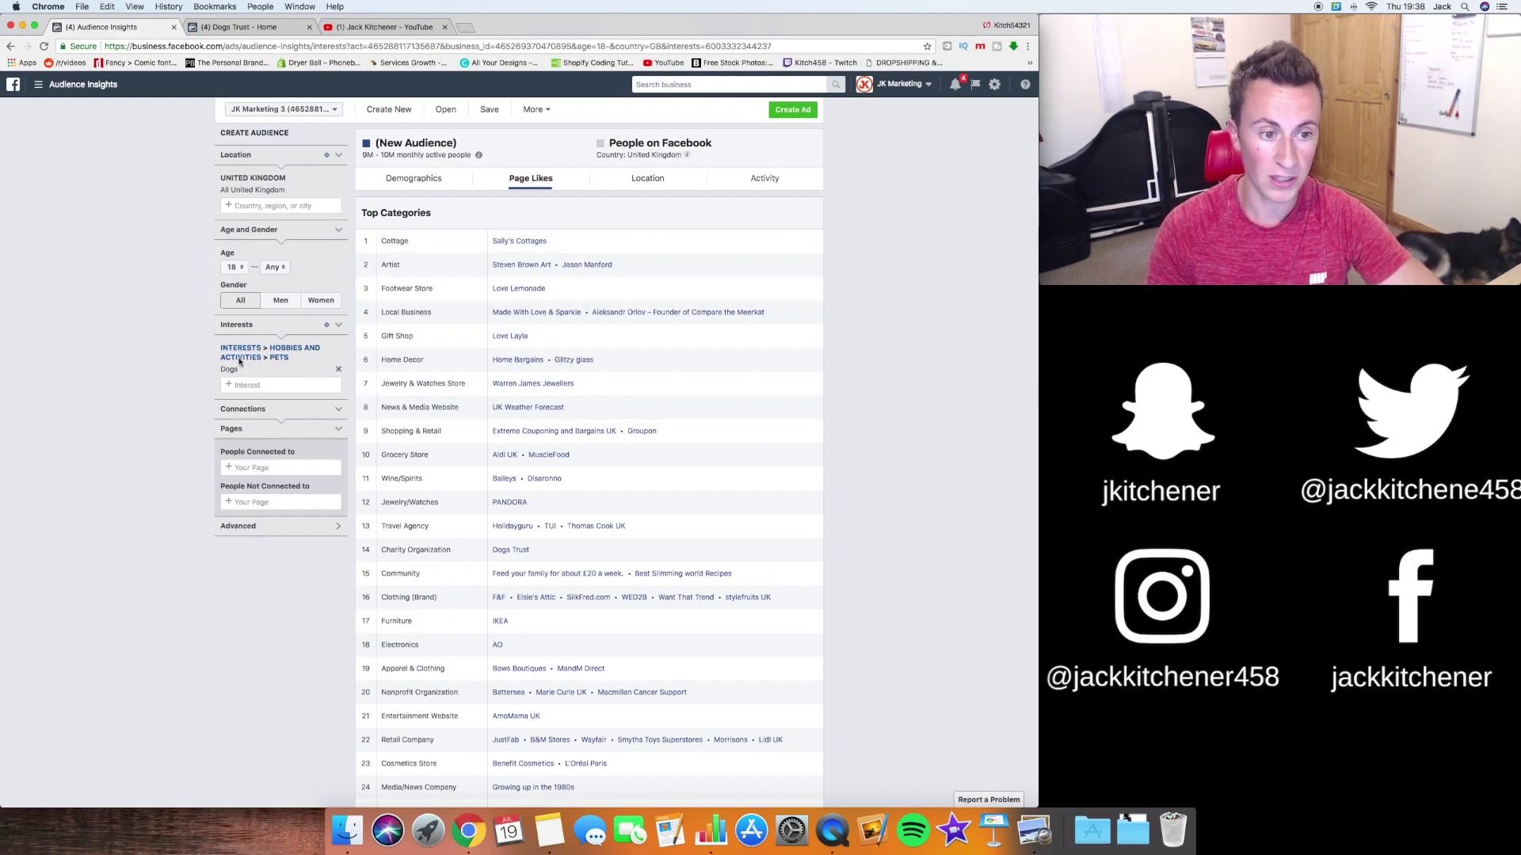
scroll(535, 449, "down", 2)
scroll(534, 449, "down", 1)
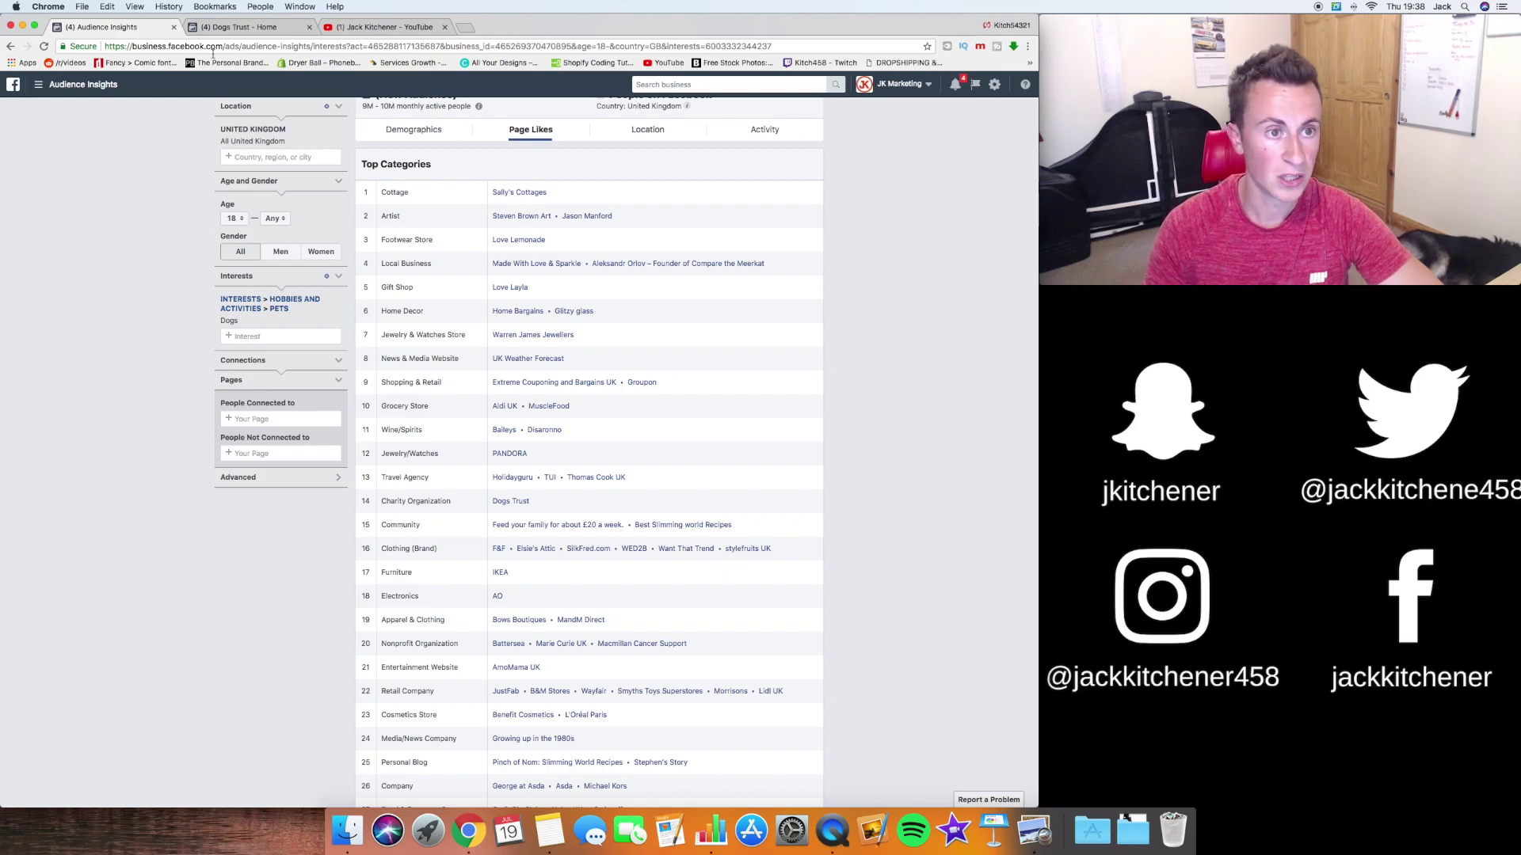
Examine the Dogs Trust page, including its likes, posts, fundraisers, events, photos, videos and reviews.
left_click(238, 27)
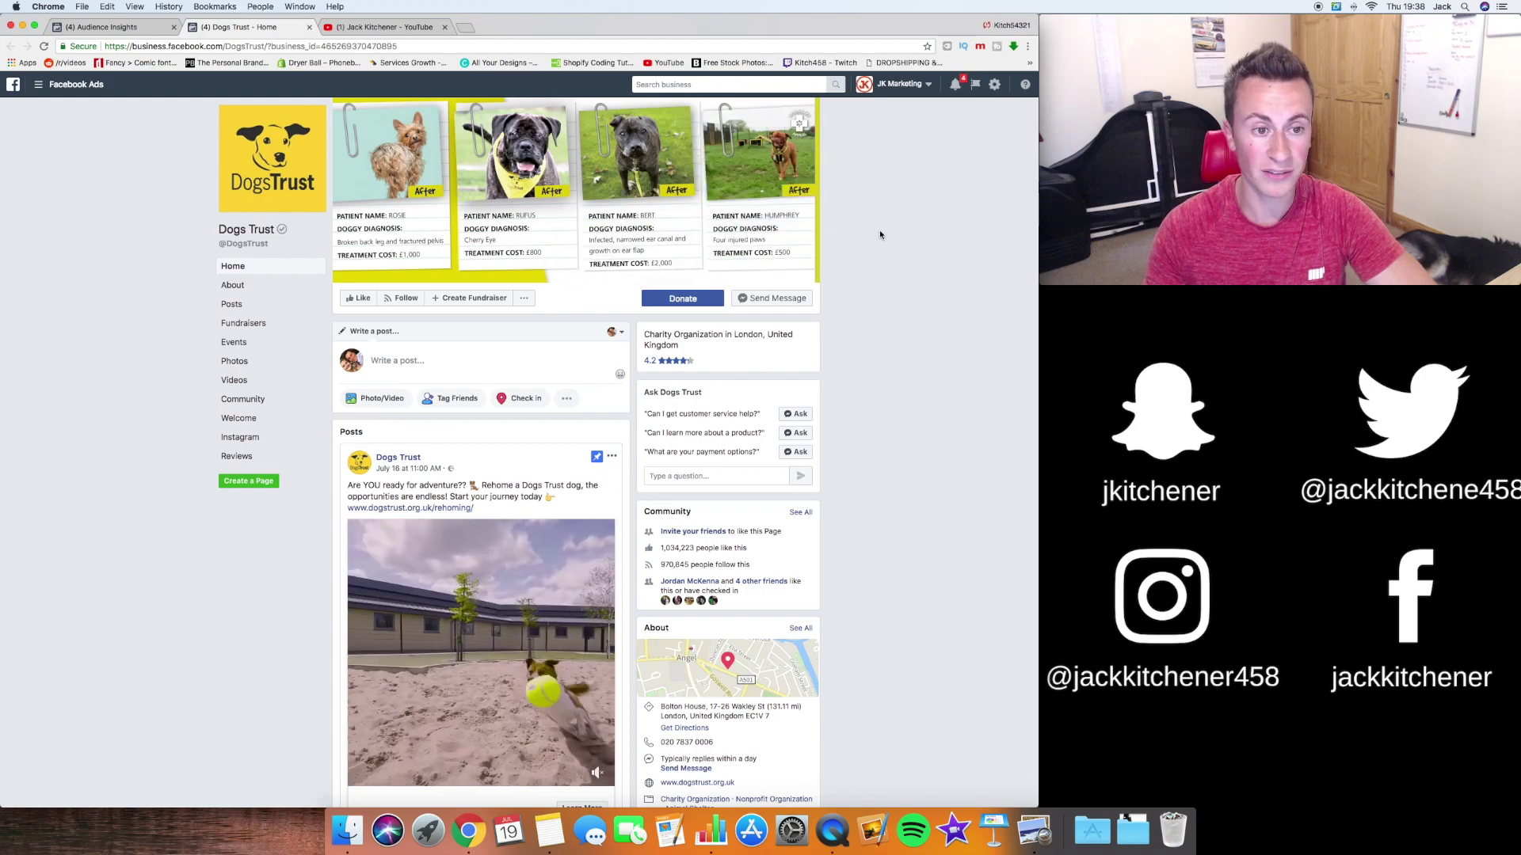
scroll(866, 313, "up", 2)
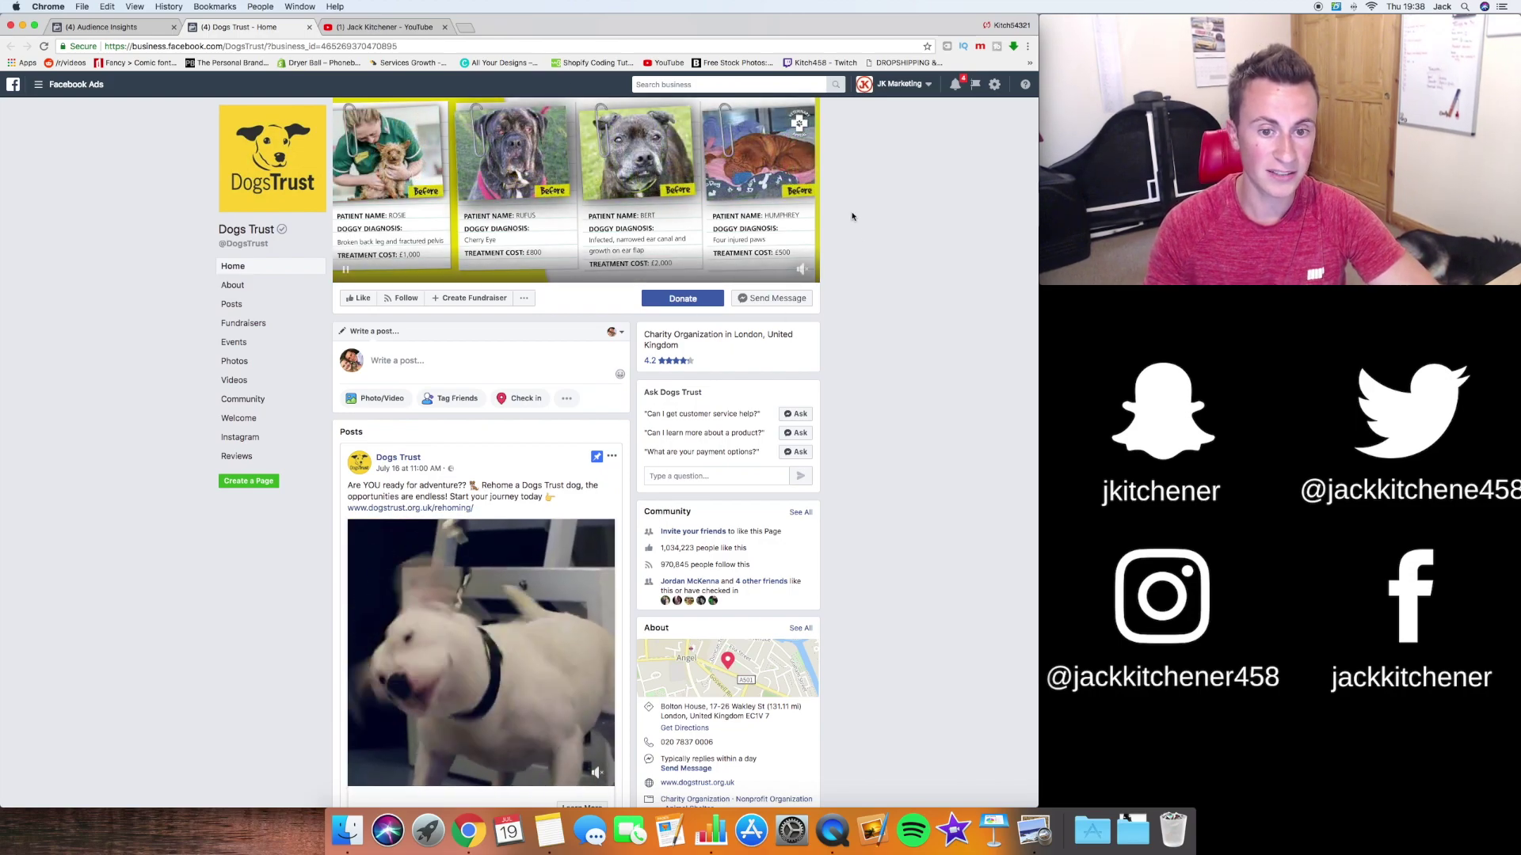
scroll(860, 255, "down", 2)
scroll(861, 255, "down", 3)
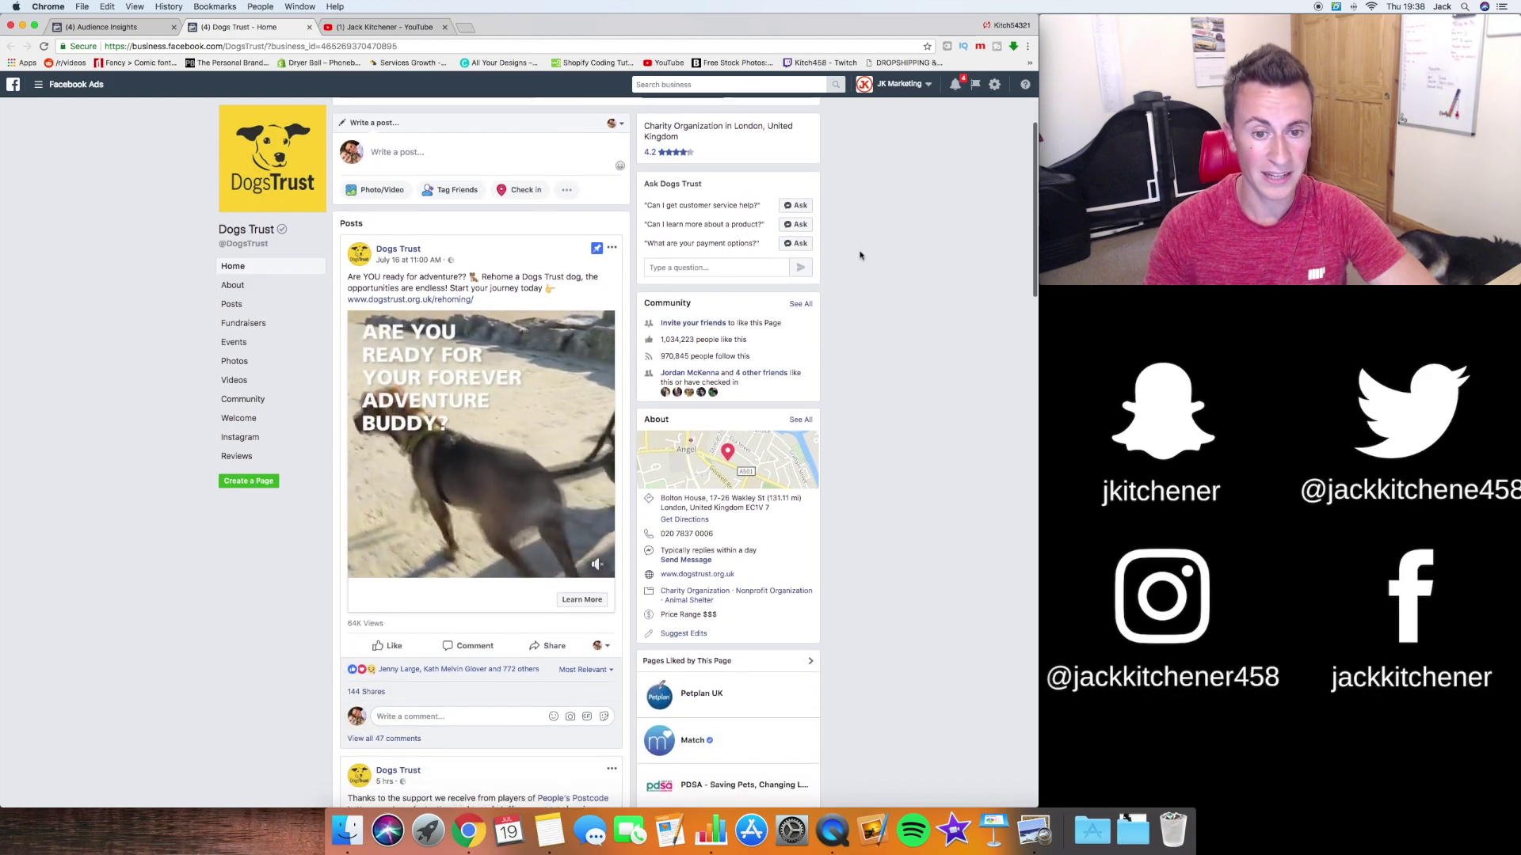
scroll(843, 262, "down", 10)
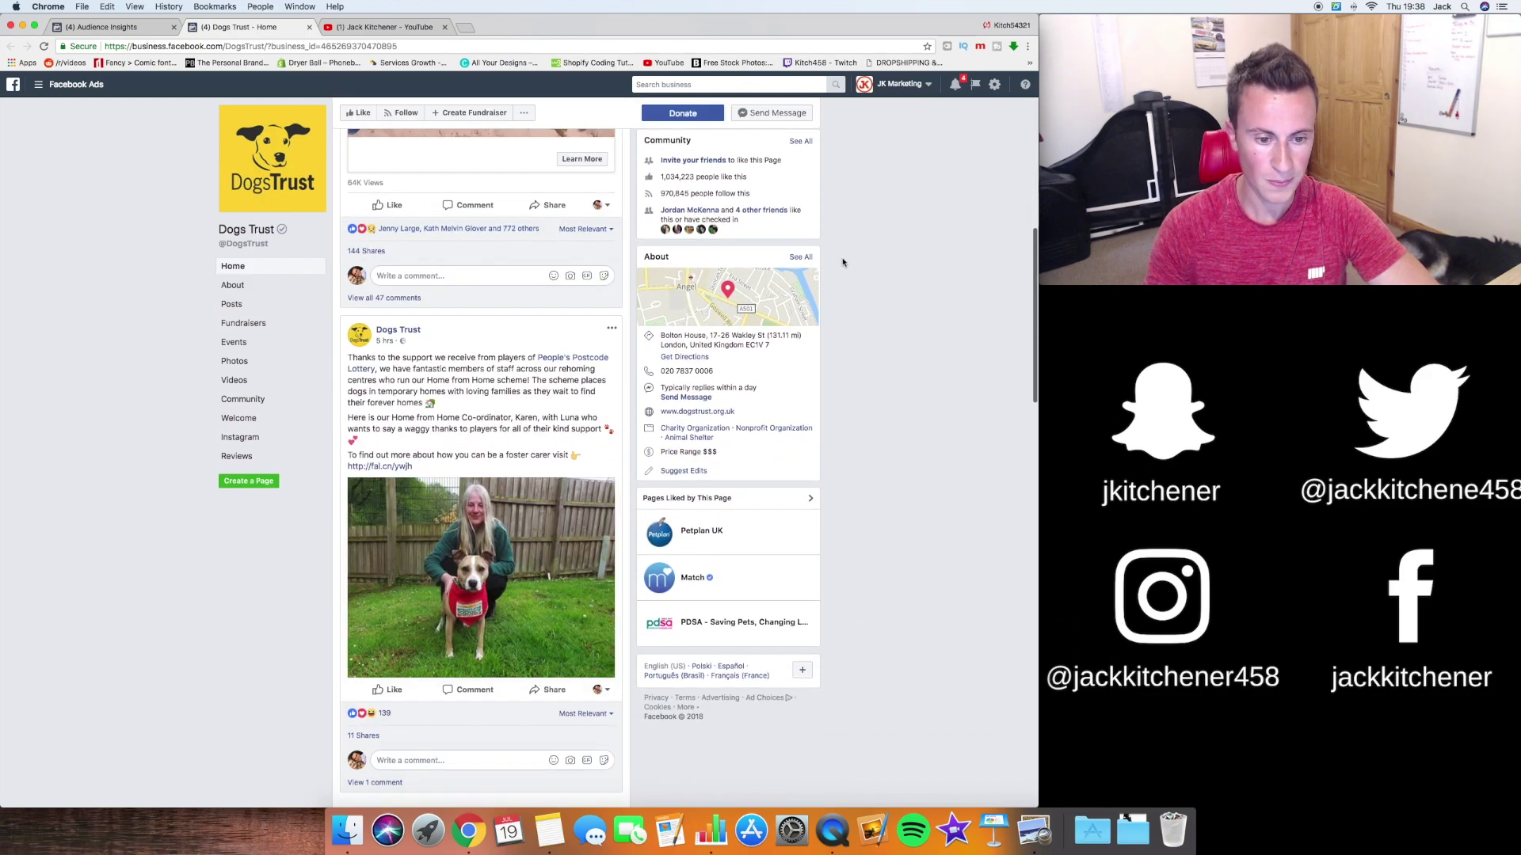
scroll(843, 262, "down", 10)
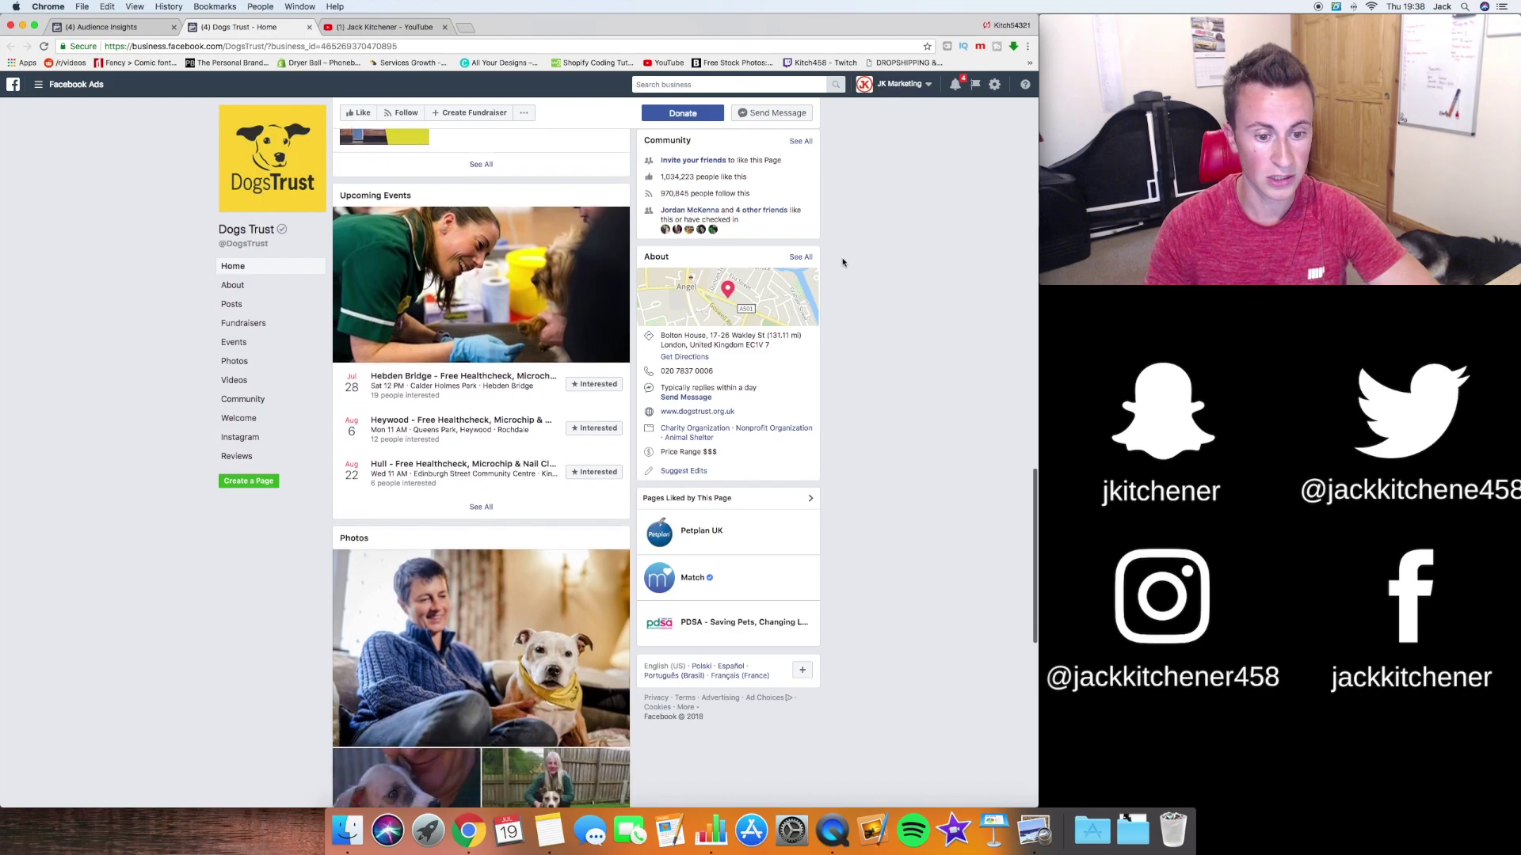
scroll(843, 262, "down", 4)
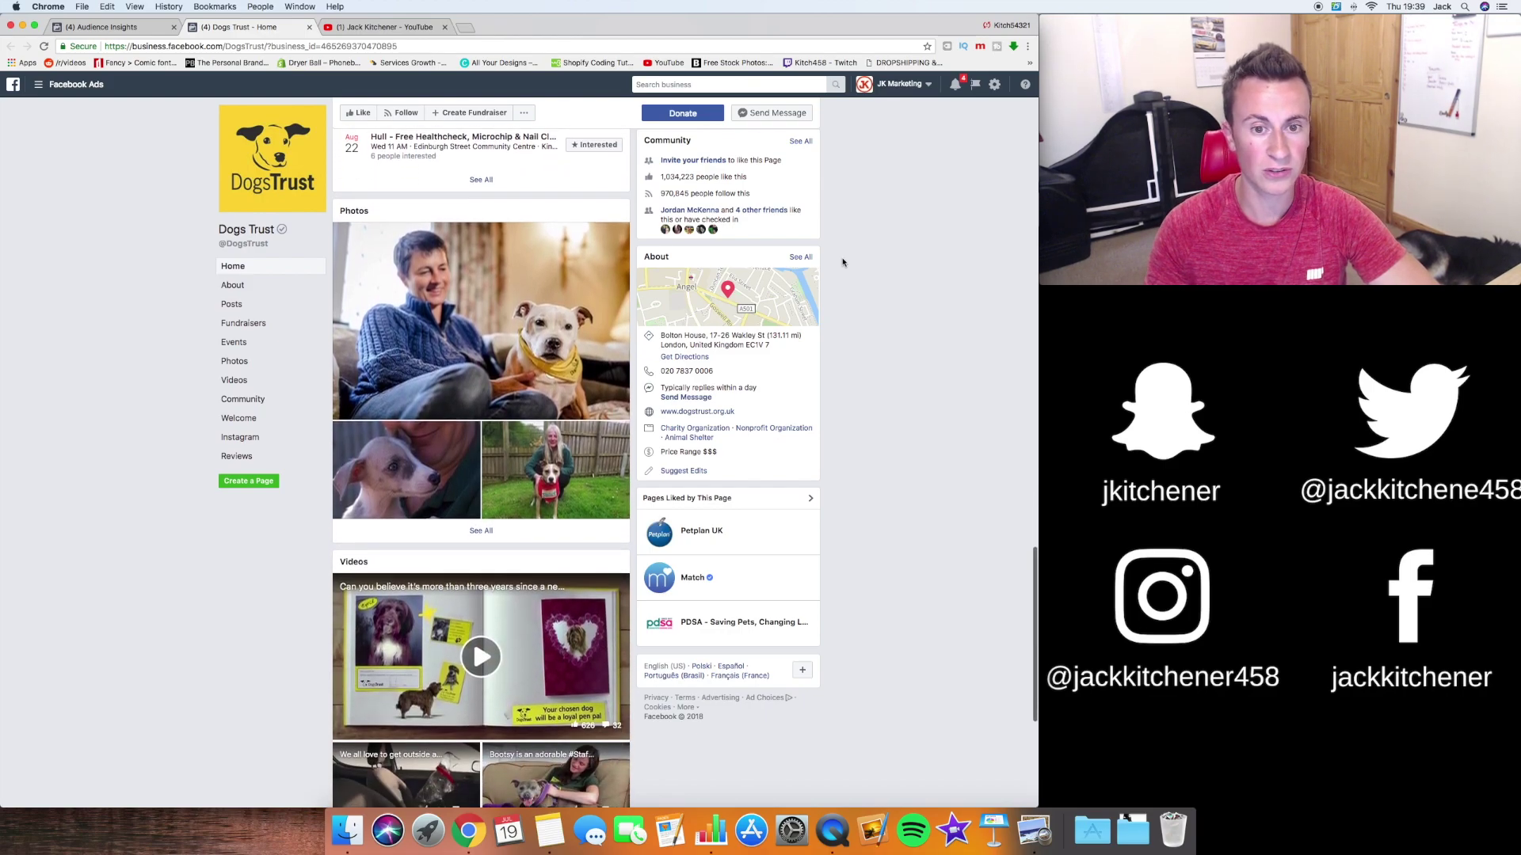
scroll(843, 262, "down", 3)
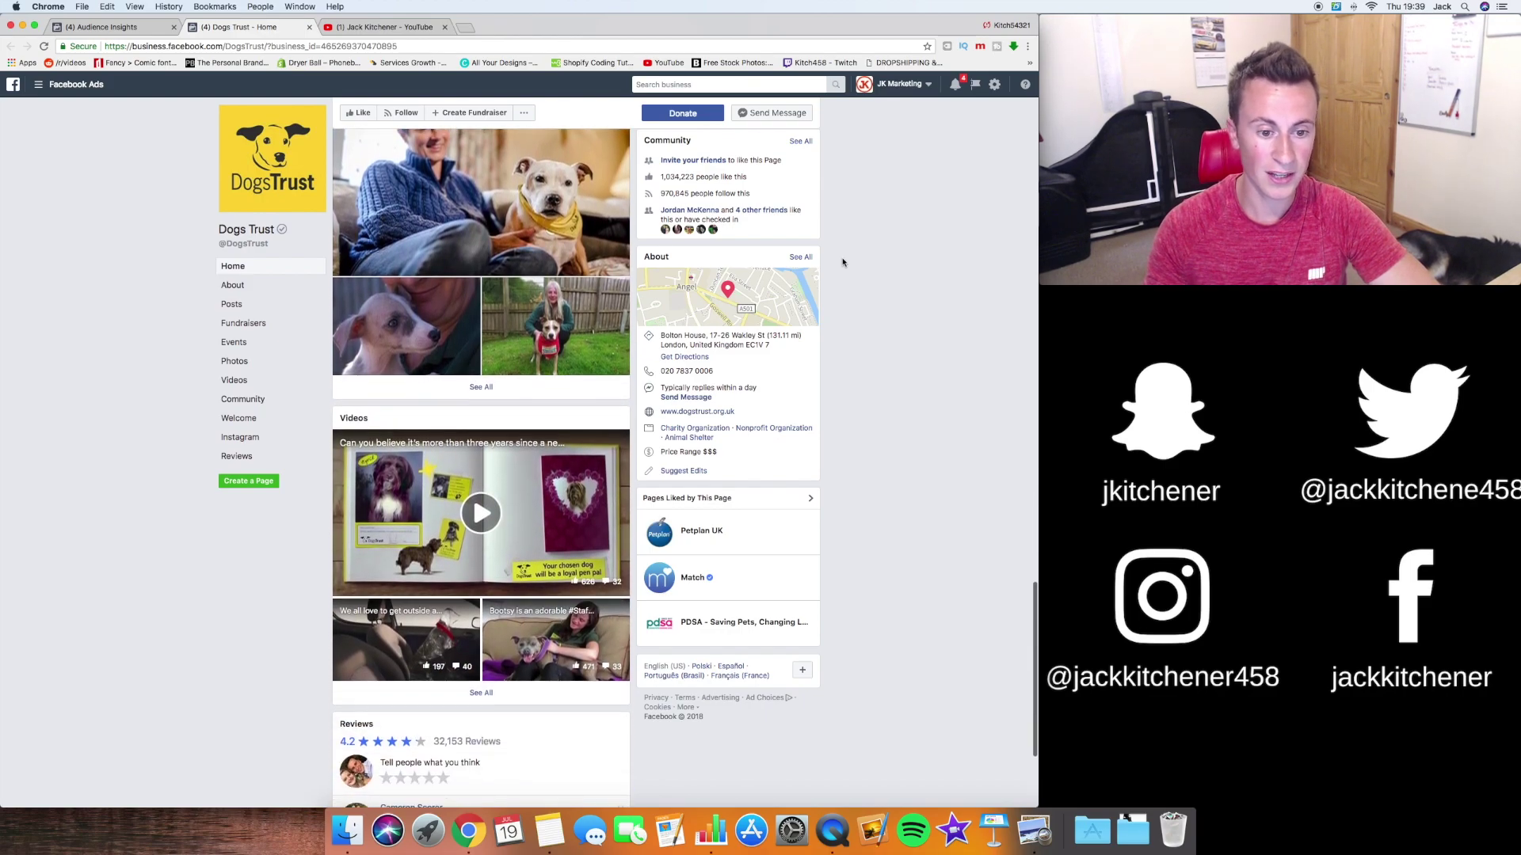
scroll(843, 262, "down", 4)
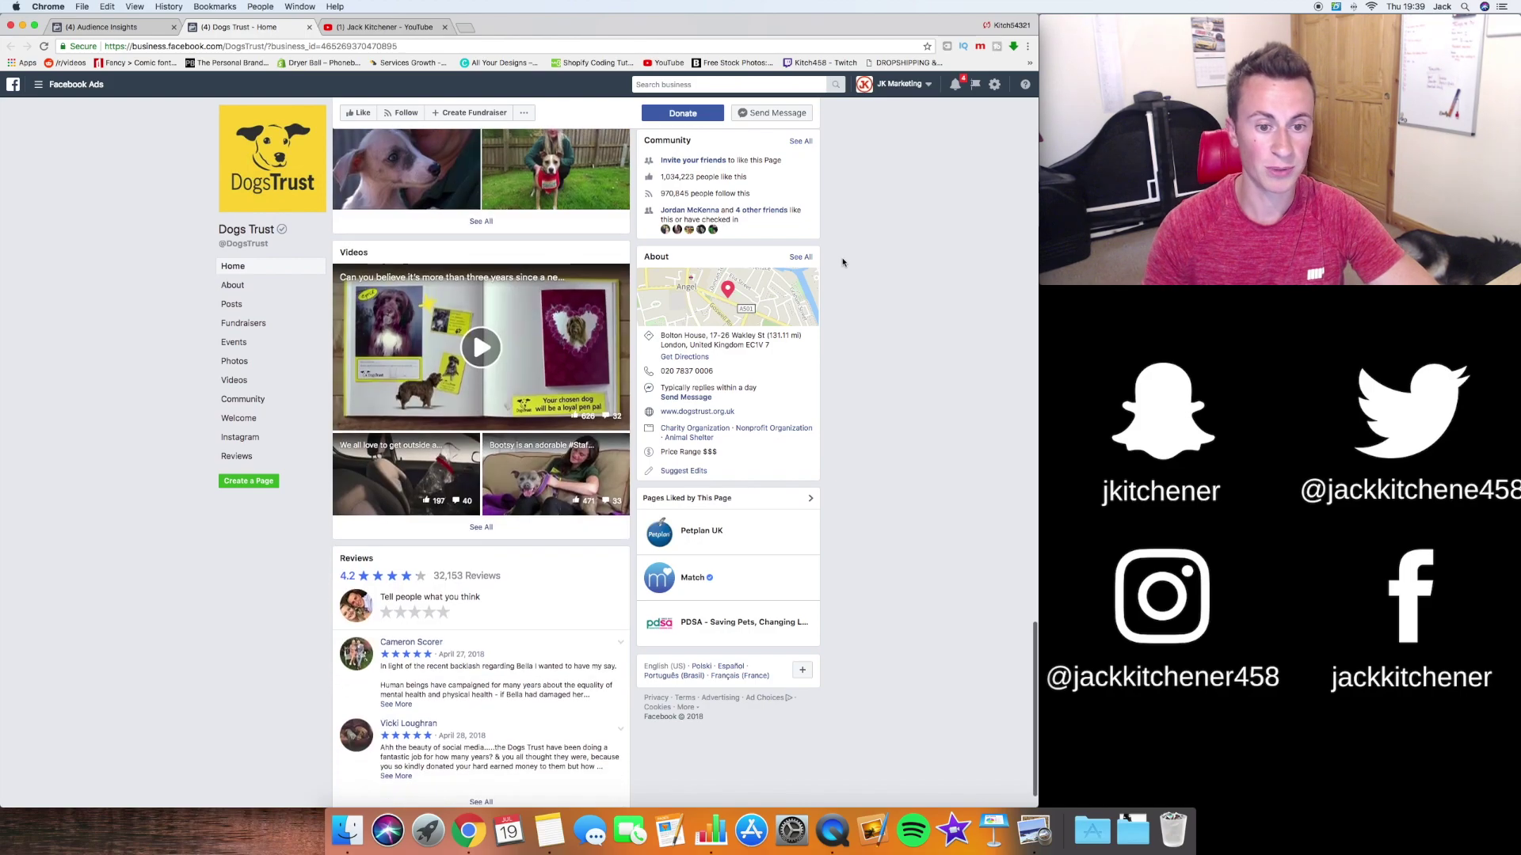
scroll(842, 262, "down", 10)
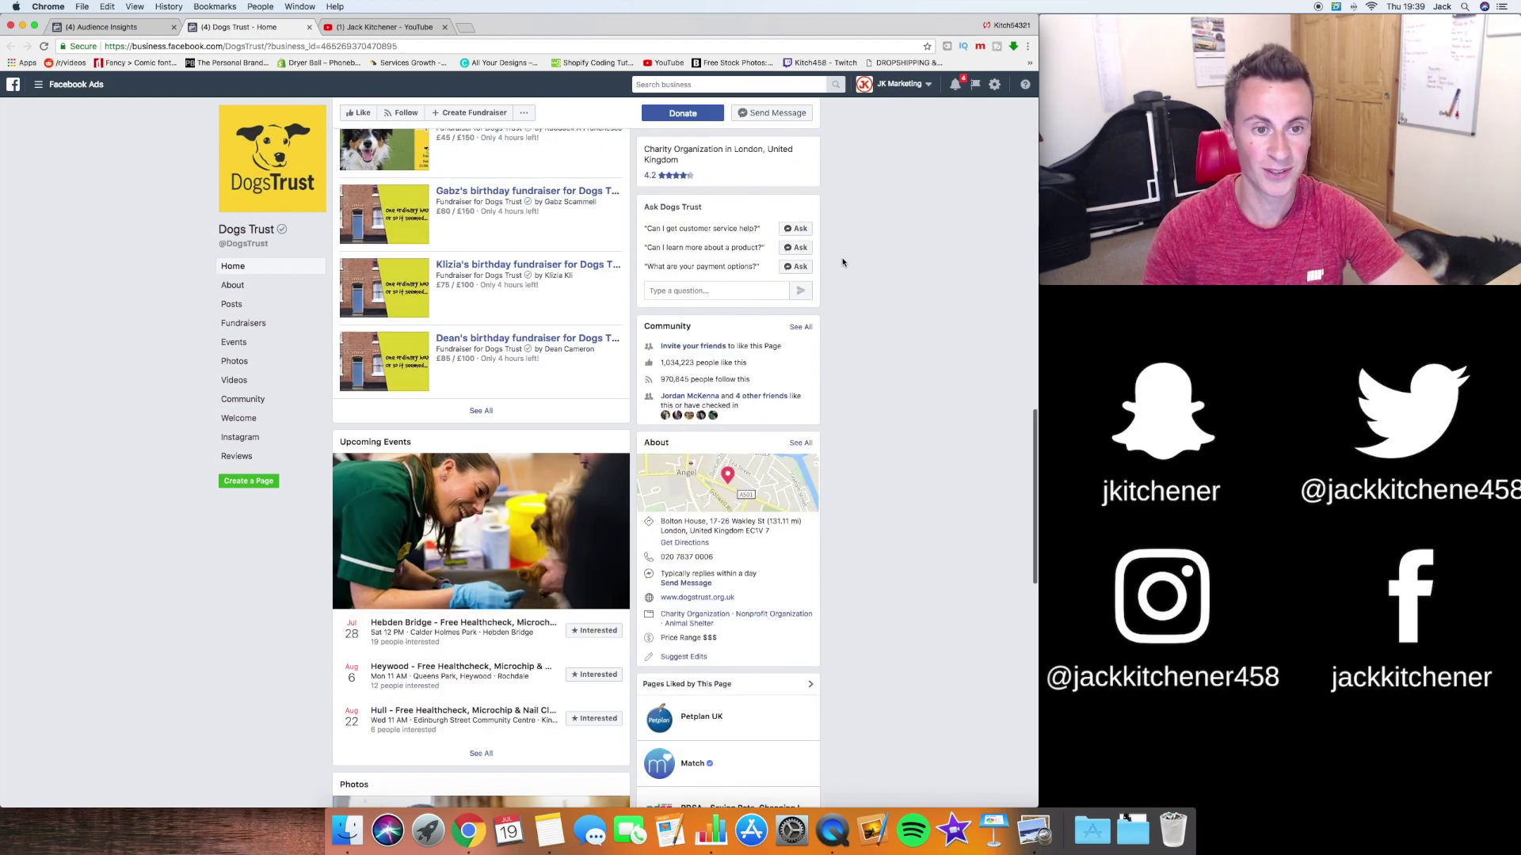
scroll(843, 262, "down", 2)
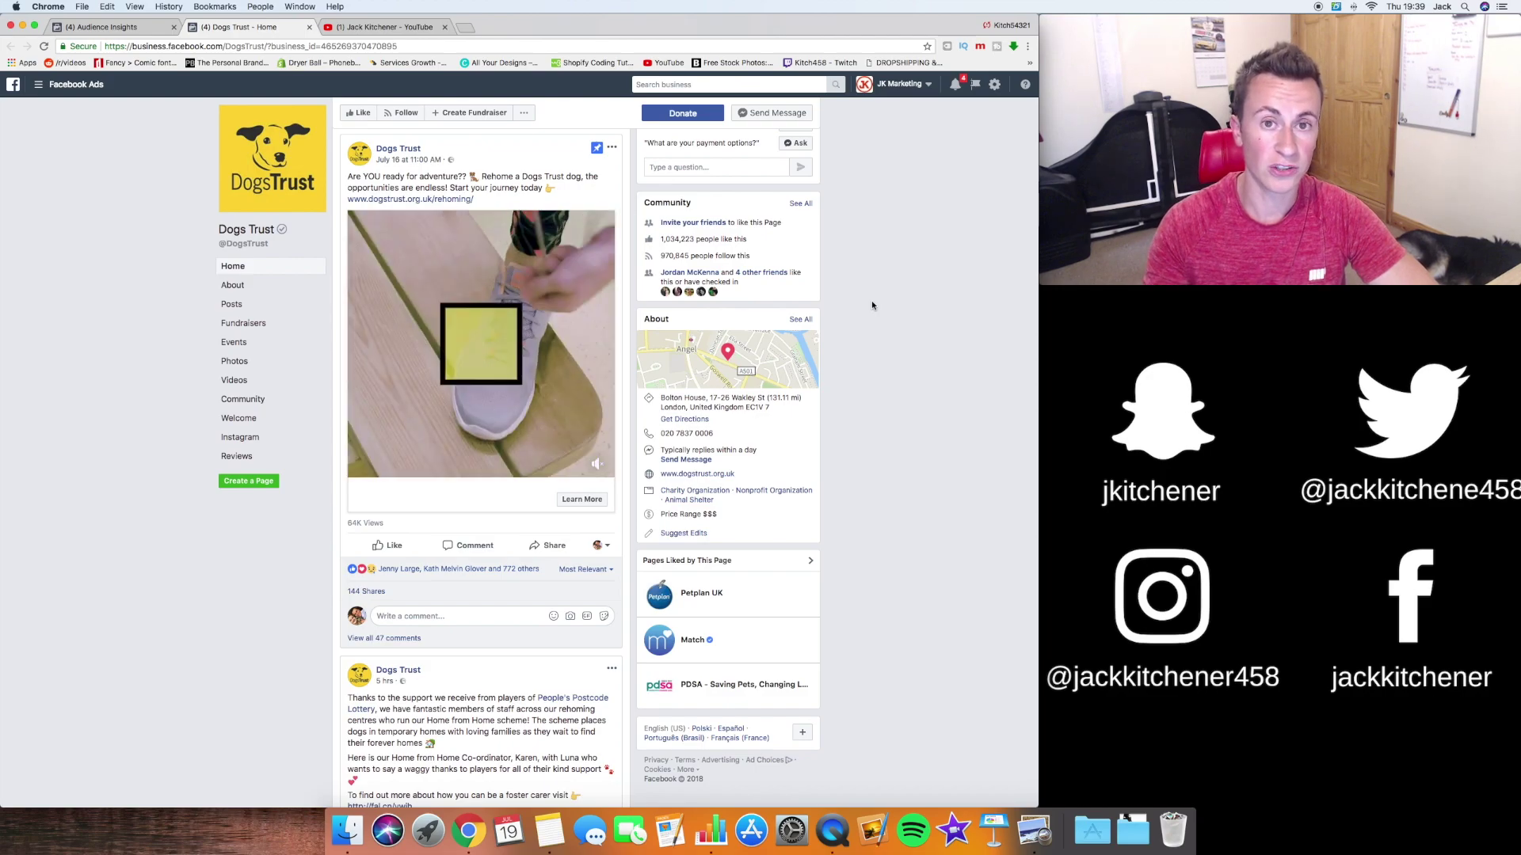
scroll(871, 305, "down", 2)
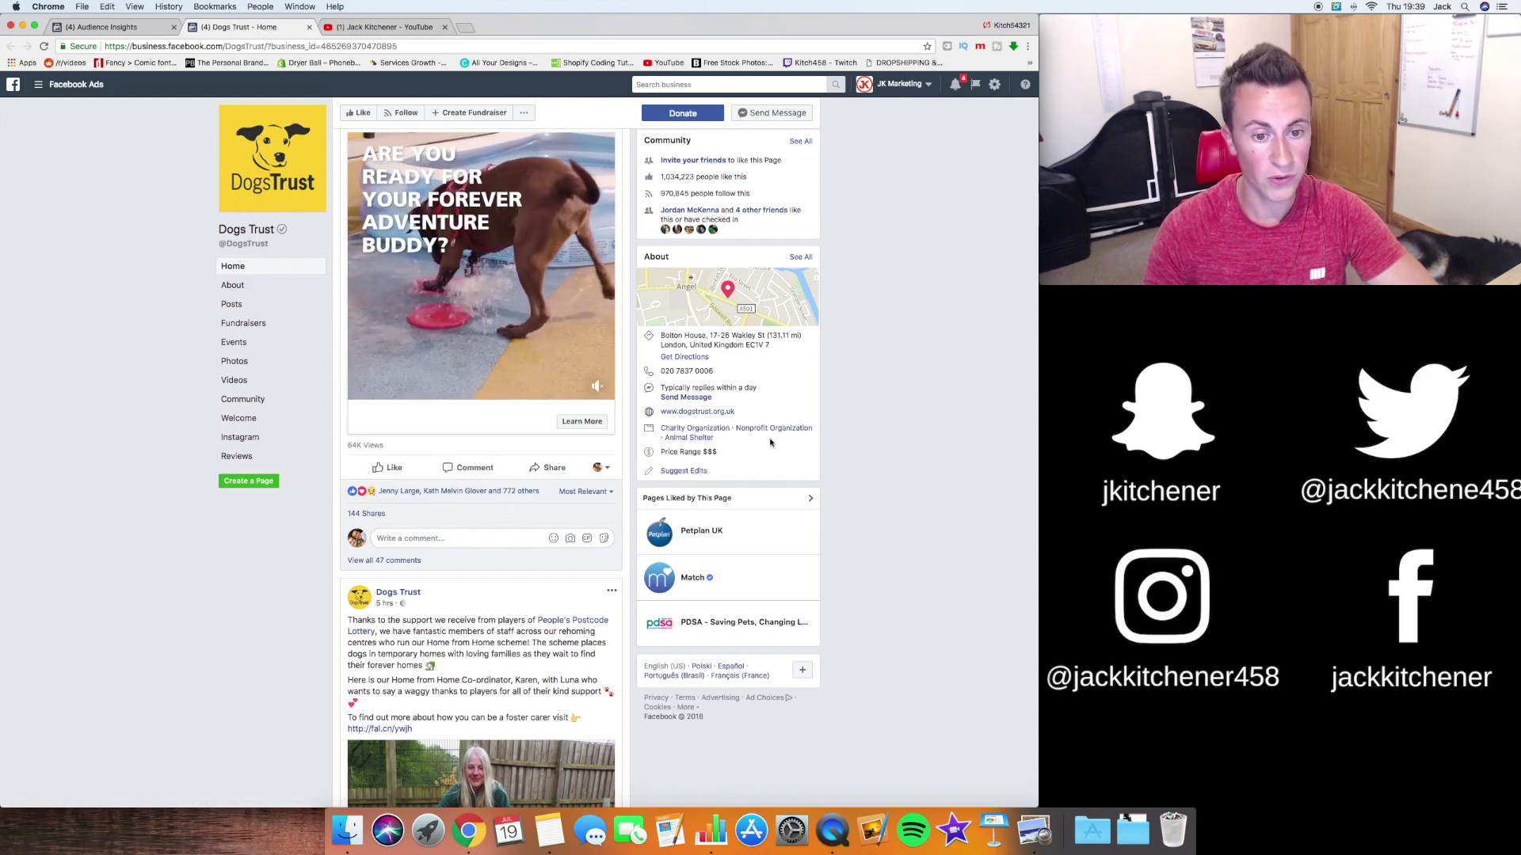
scroll(846, 396, "down", 3)
scroll(844, 391, "down", 3)
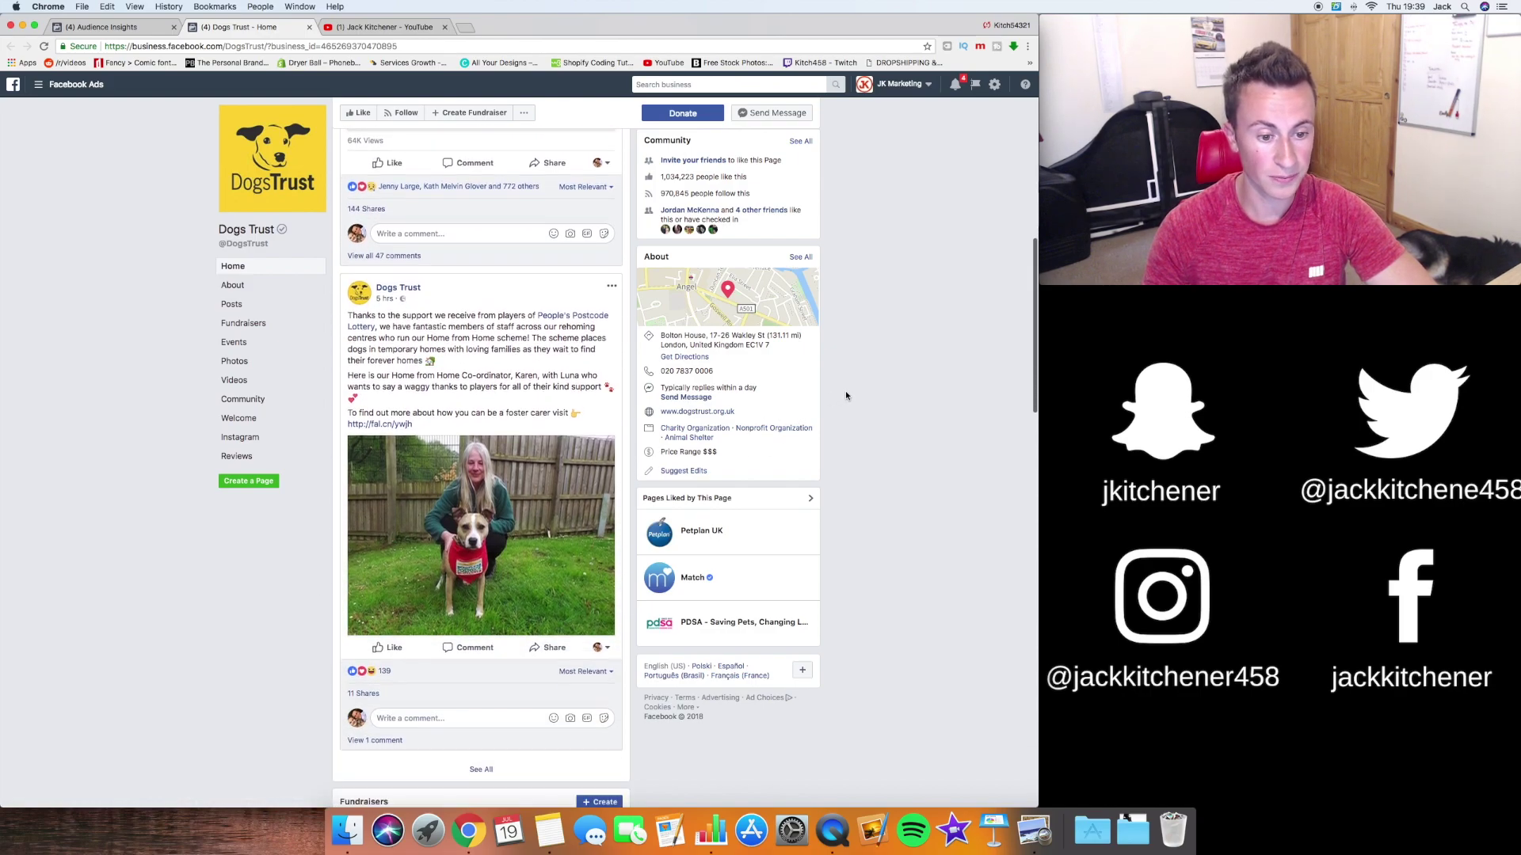
Return to the audience from the Dogs Trust page and replace the Dogs interest with Dogs Trust.
scroll(844, 392, "up", 4)
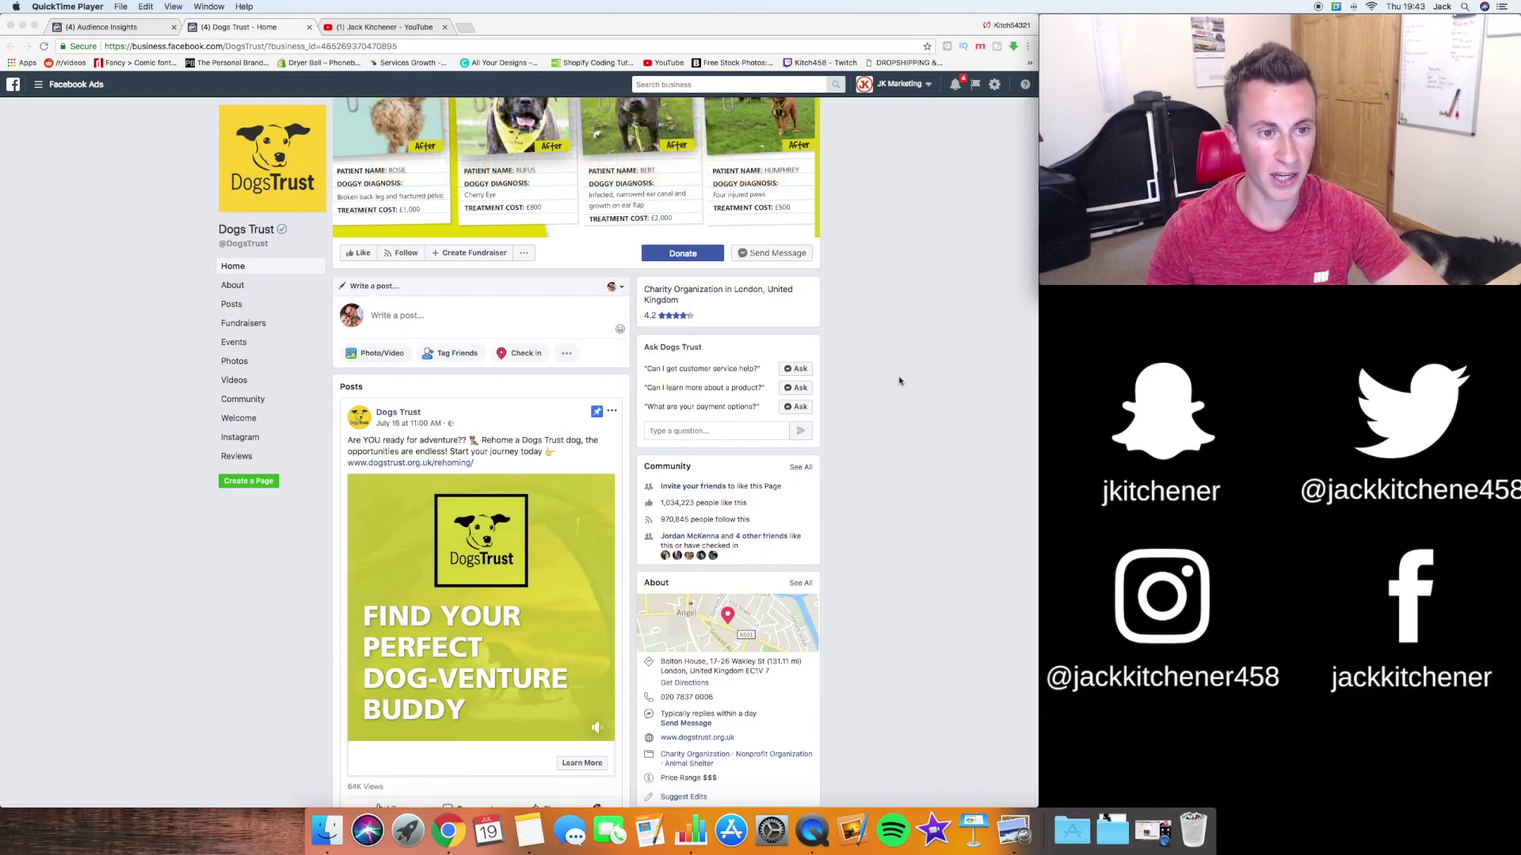
scroll(143, 373, "up", 2)
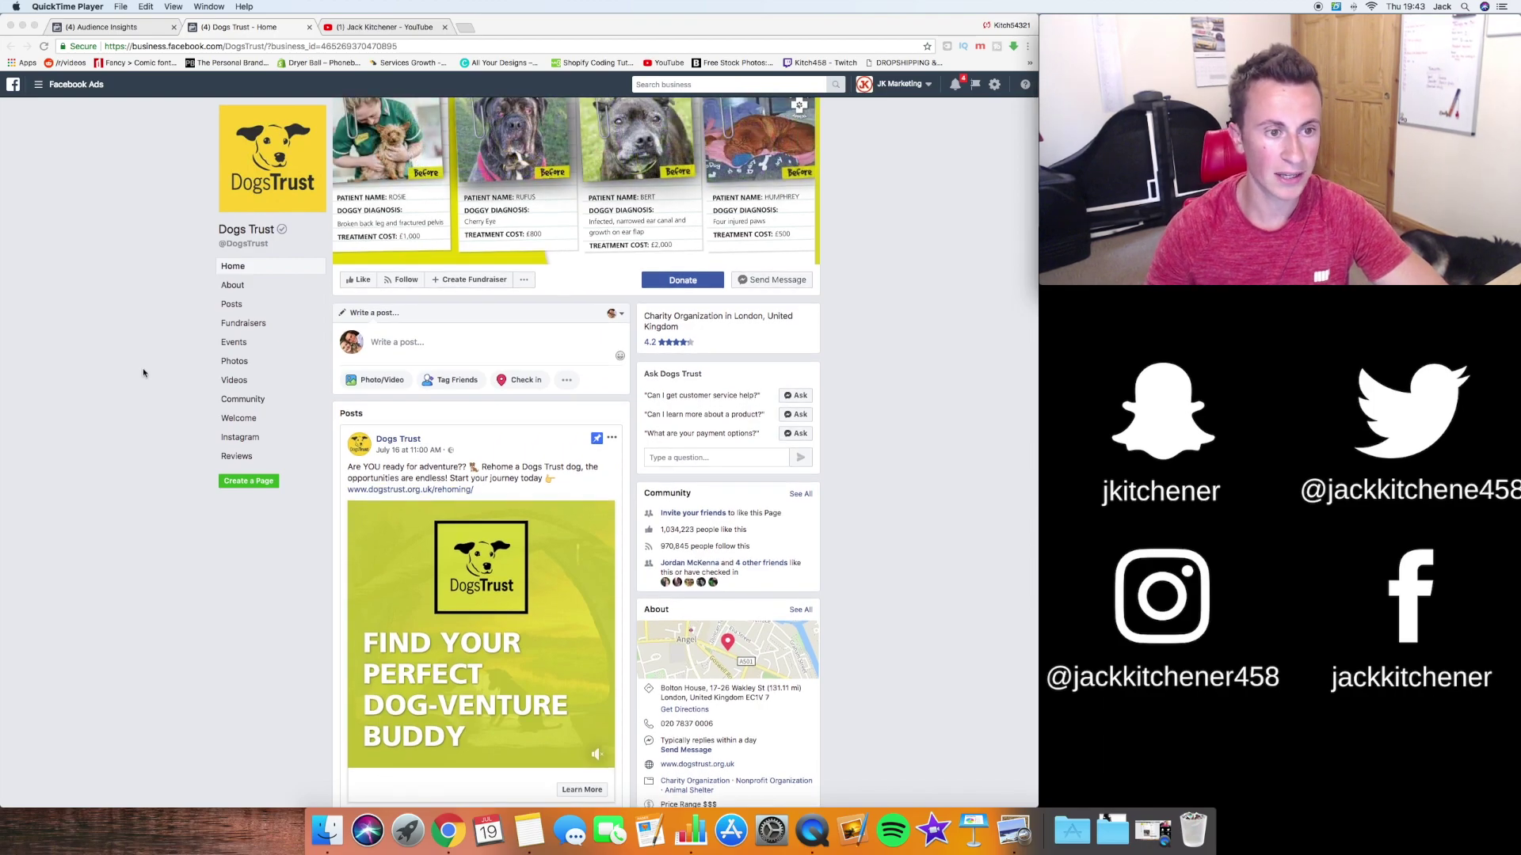
scroll(143, 373, "up", 1)
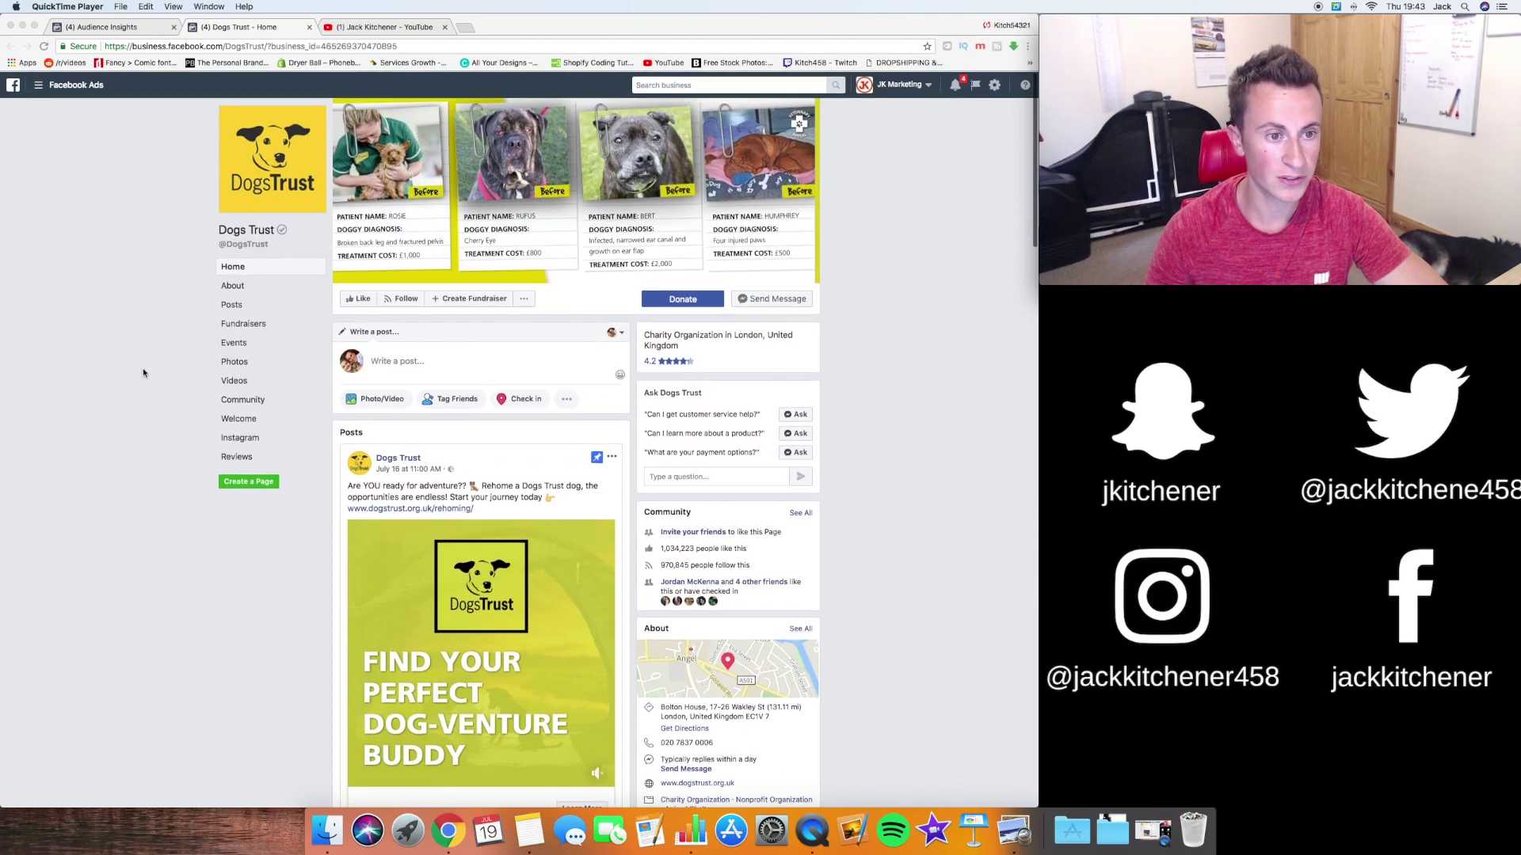
left_click(221, 234)
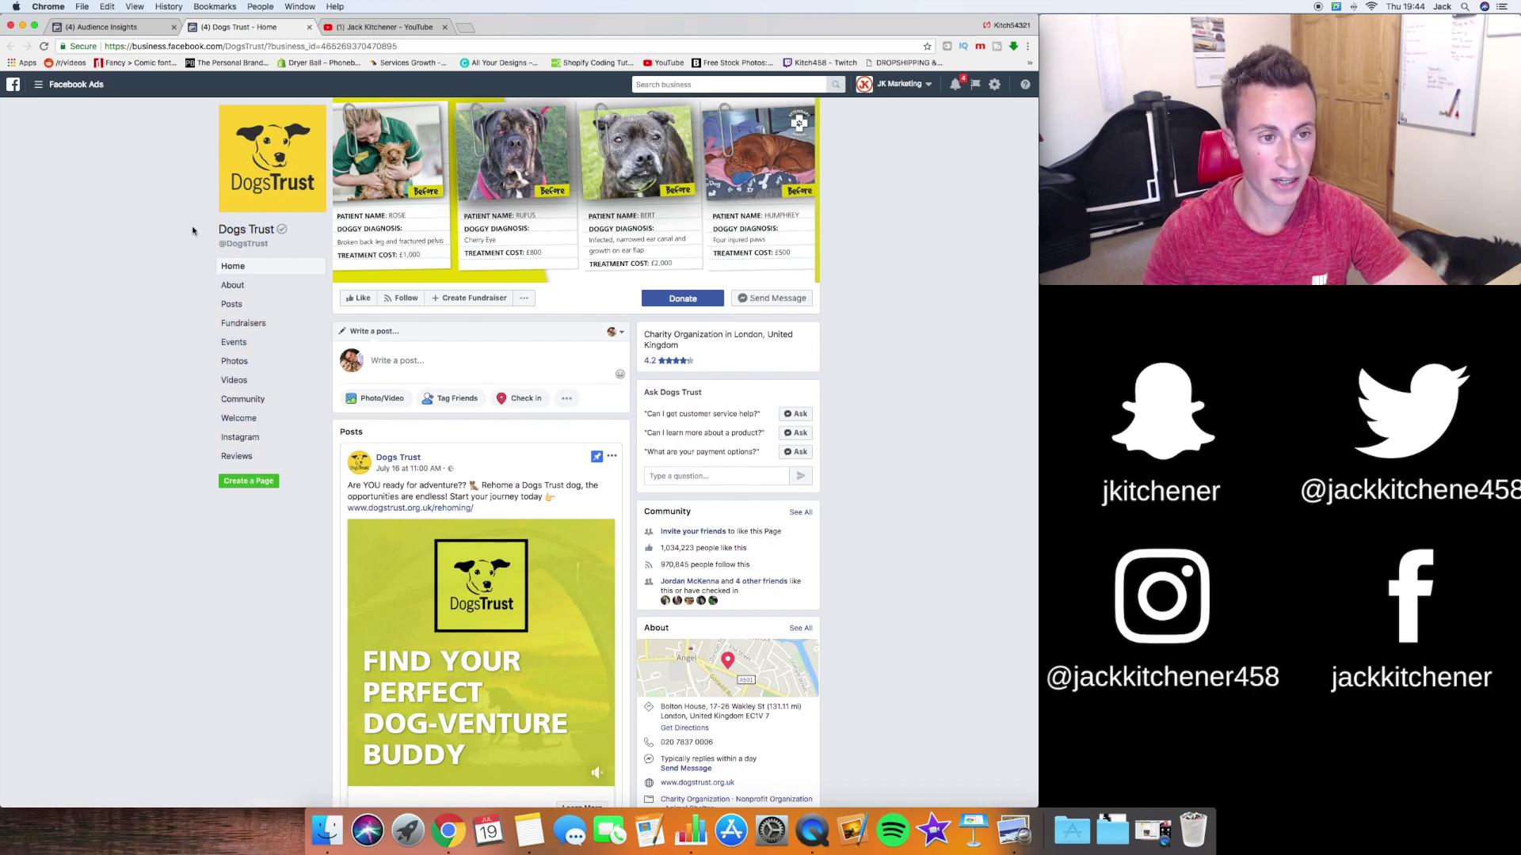
left_click(106, 30)
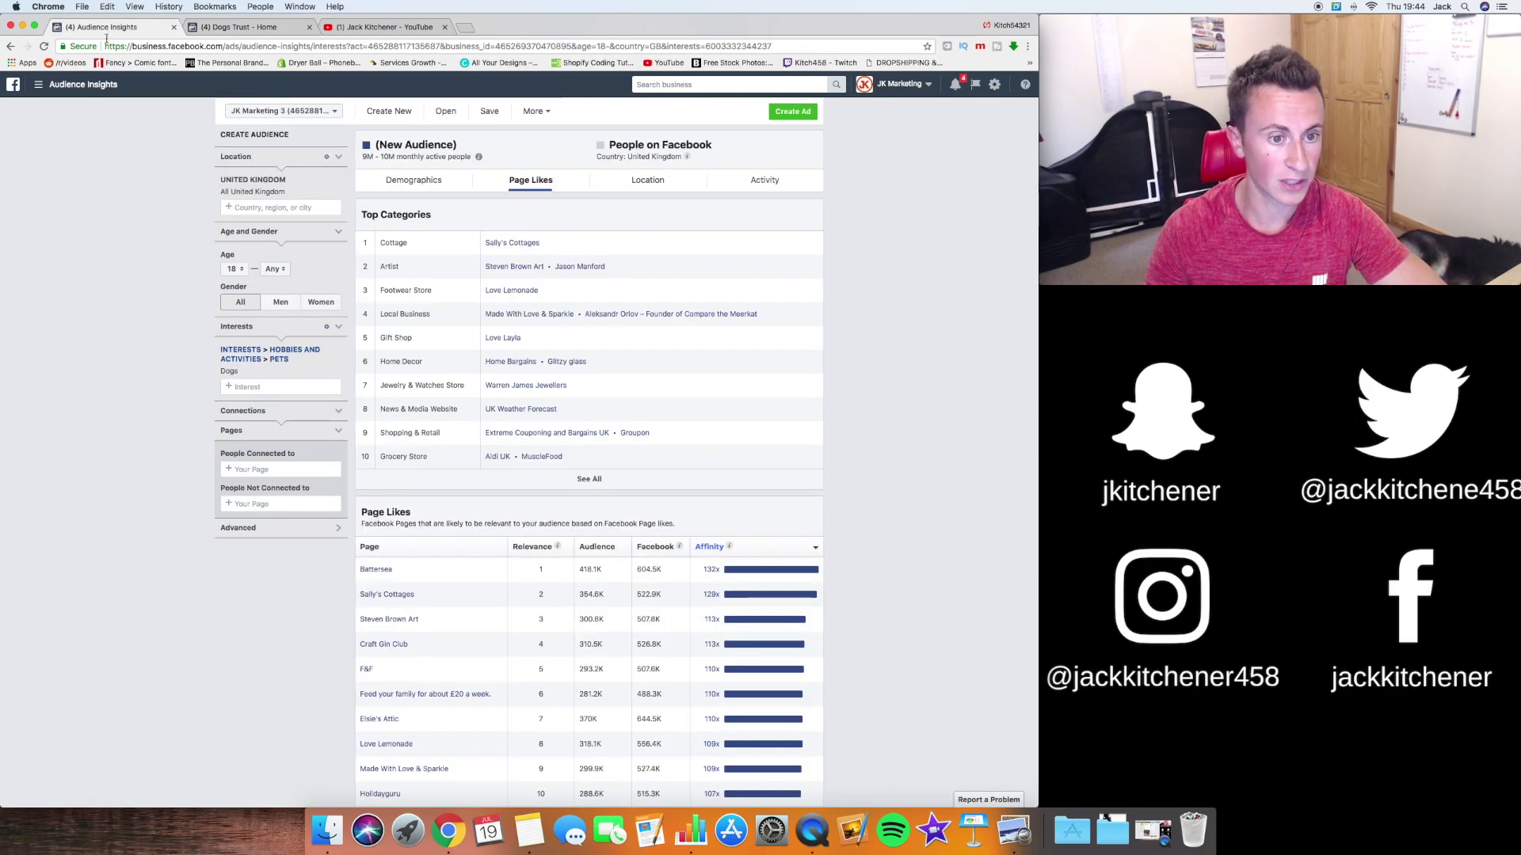
left_click(321, 372)
left_click(277, 353)
type("dog")
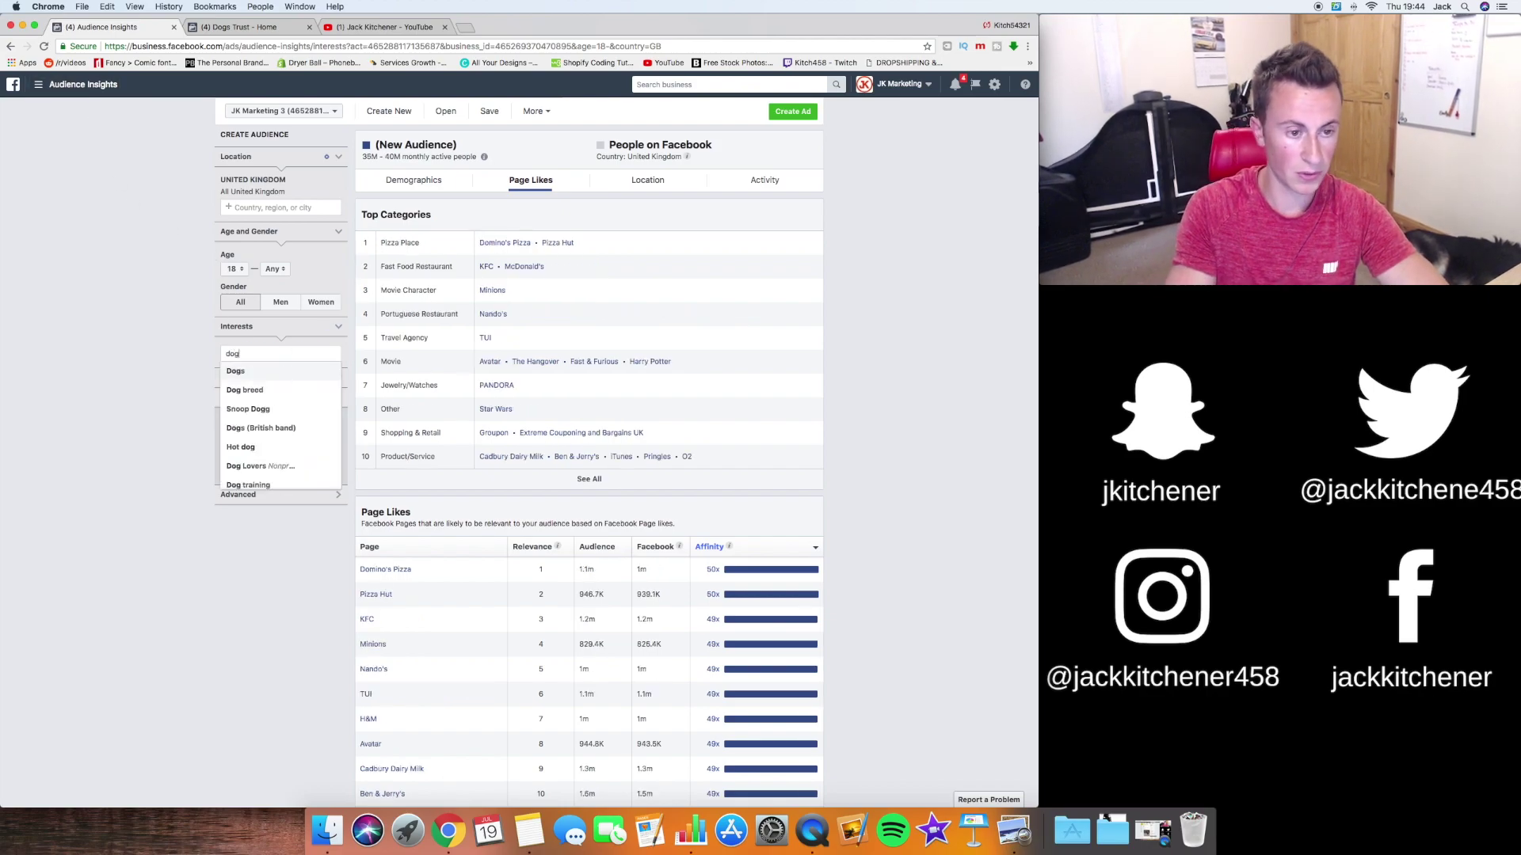
type("s trust")
left_click(294, 371)
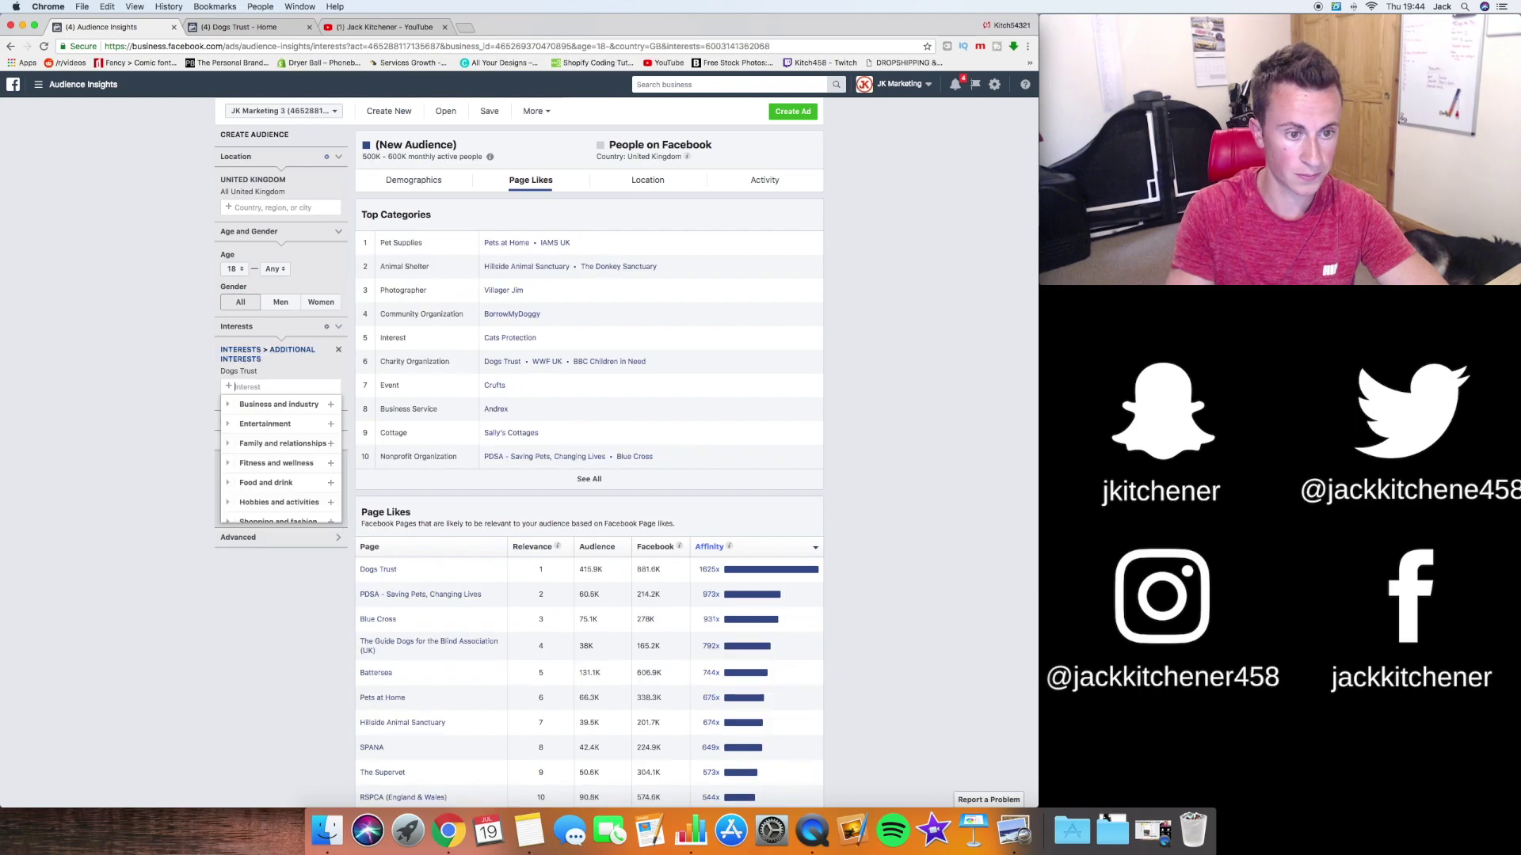
left_click(921, 267)
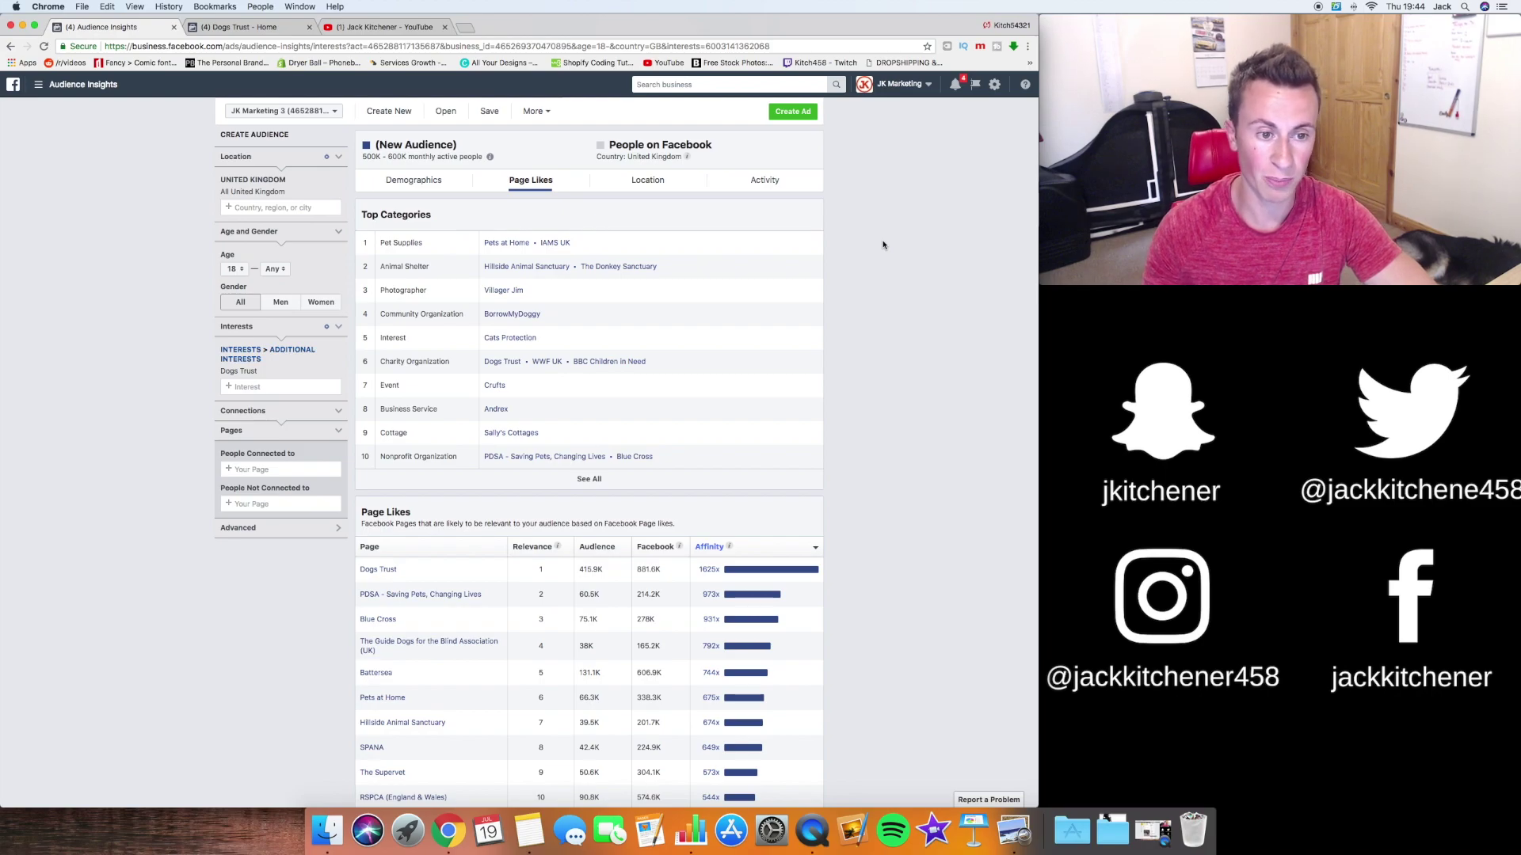
Open the pages of The Guide Dogs for the Blind Association (UK) and BorrowMyDoggy in new tabs, returning to the audience's page likes.
scroll(884, 245, "down", 1)
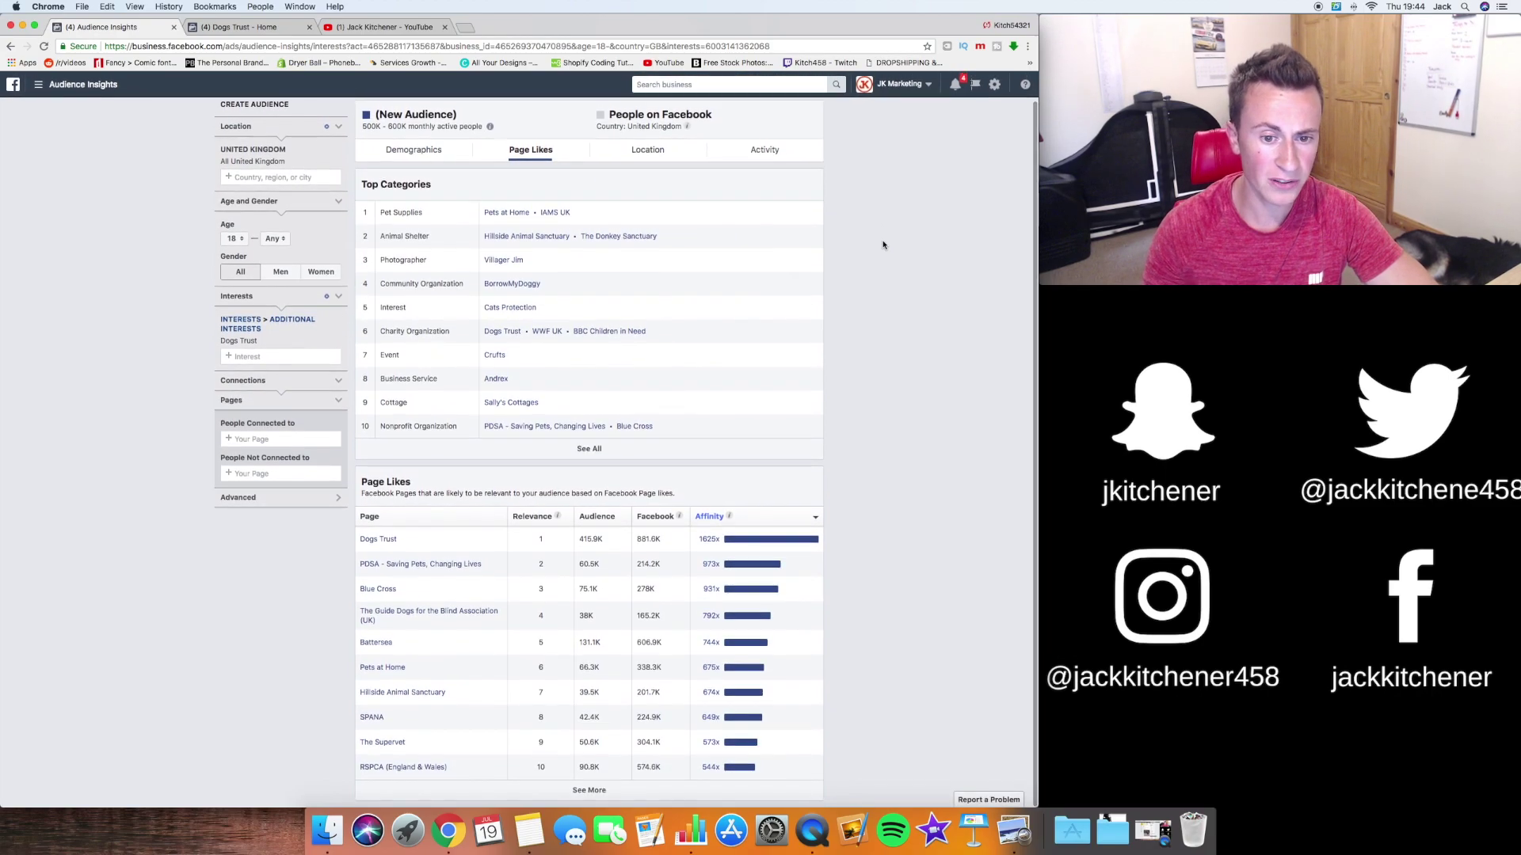
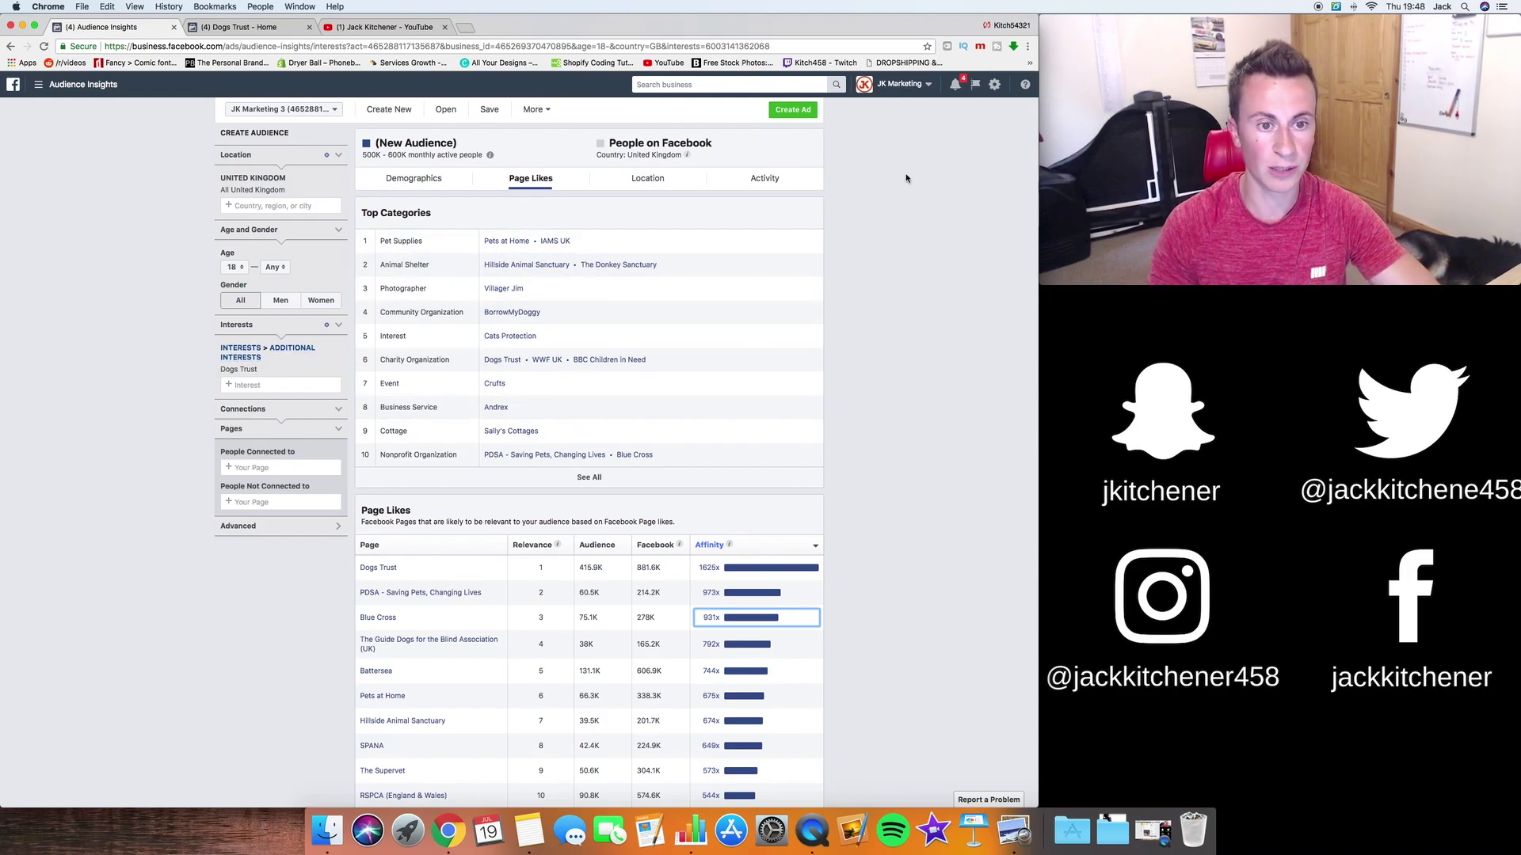
scroll(907, 178, "down", 1)
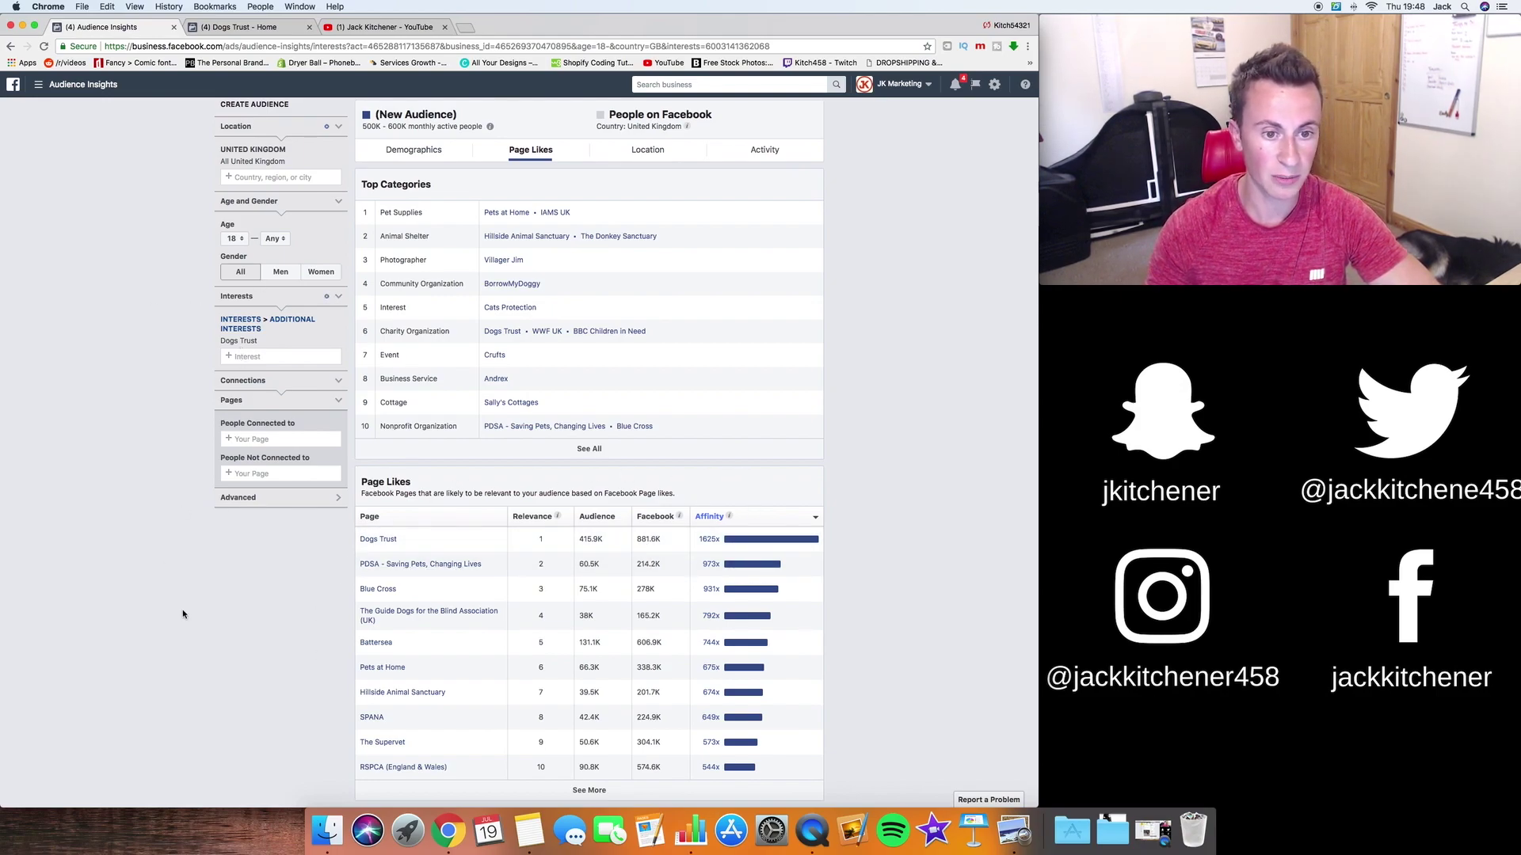
right_click(452, 616)
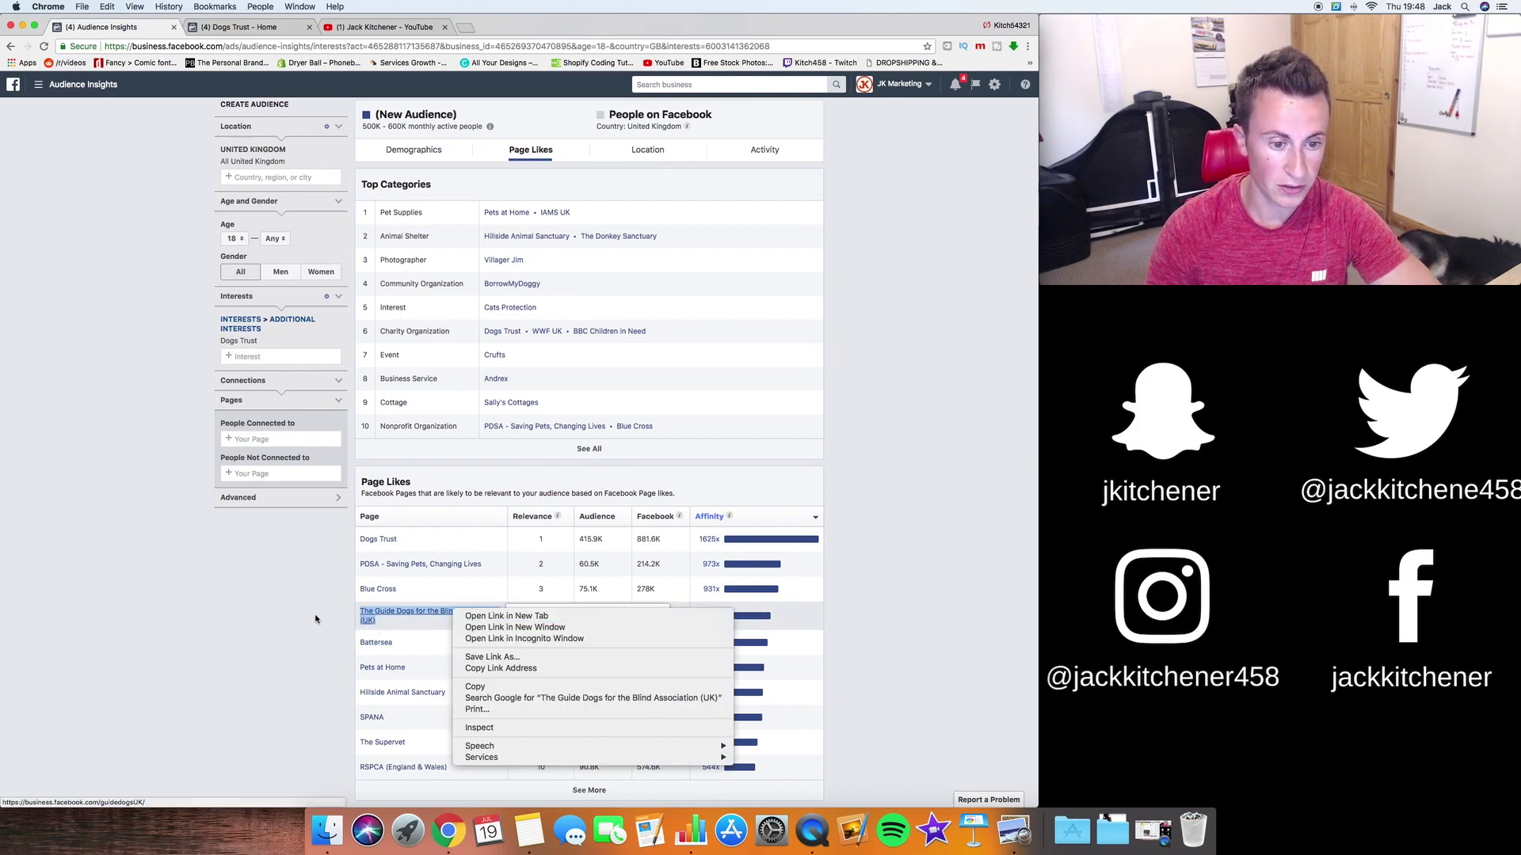
key("Escape")
left_click(379, 618)
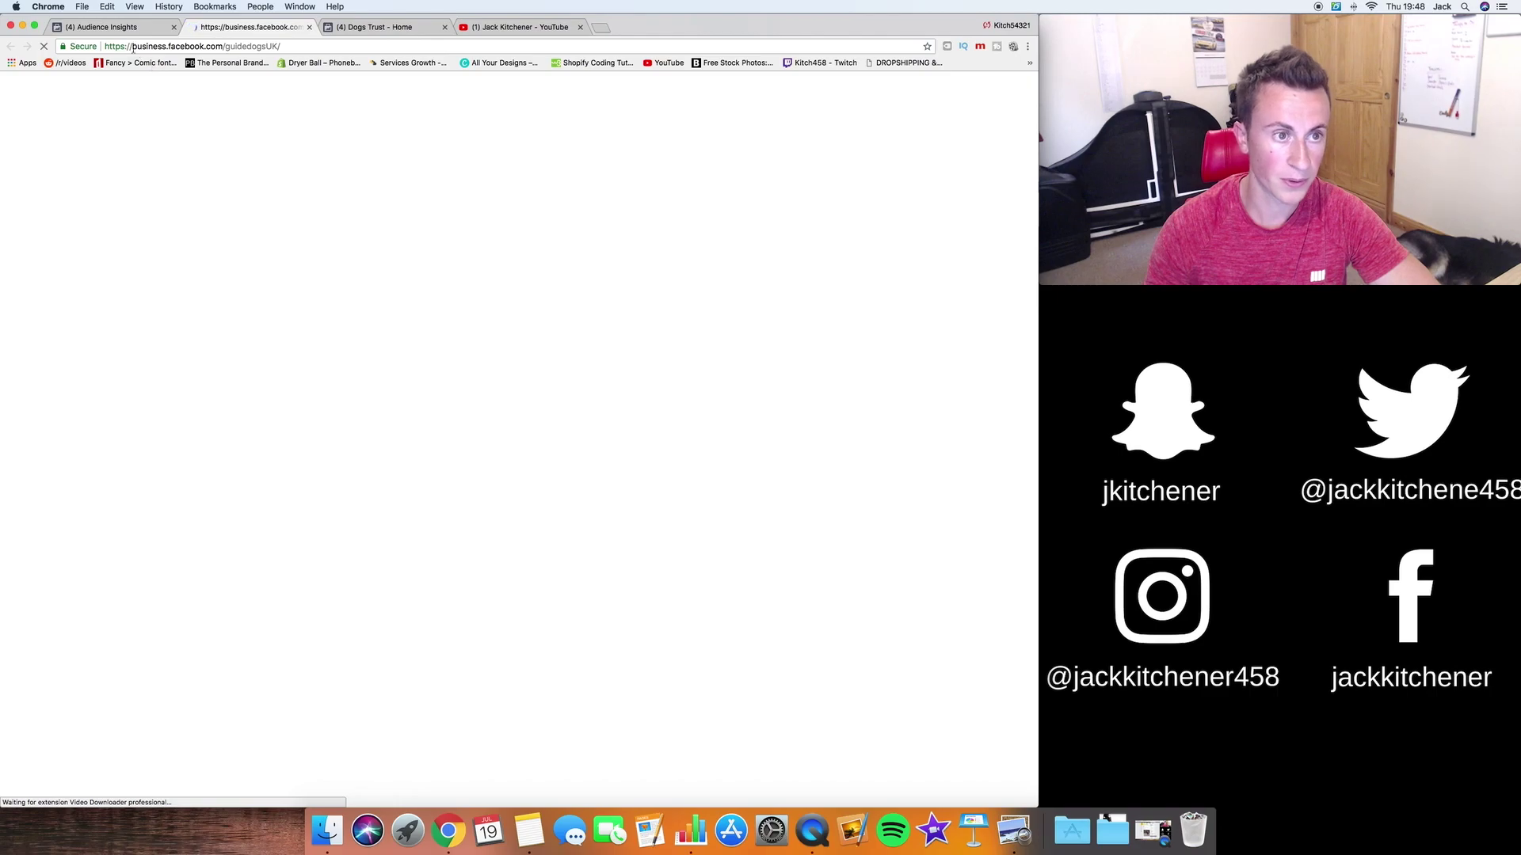
left_click(129, 28)
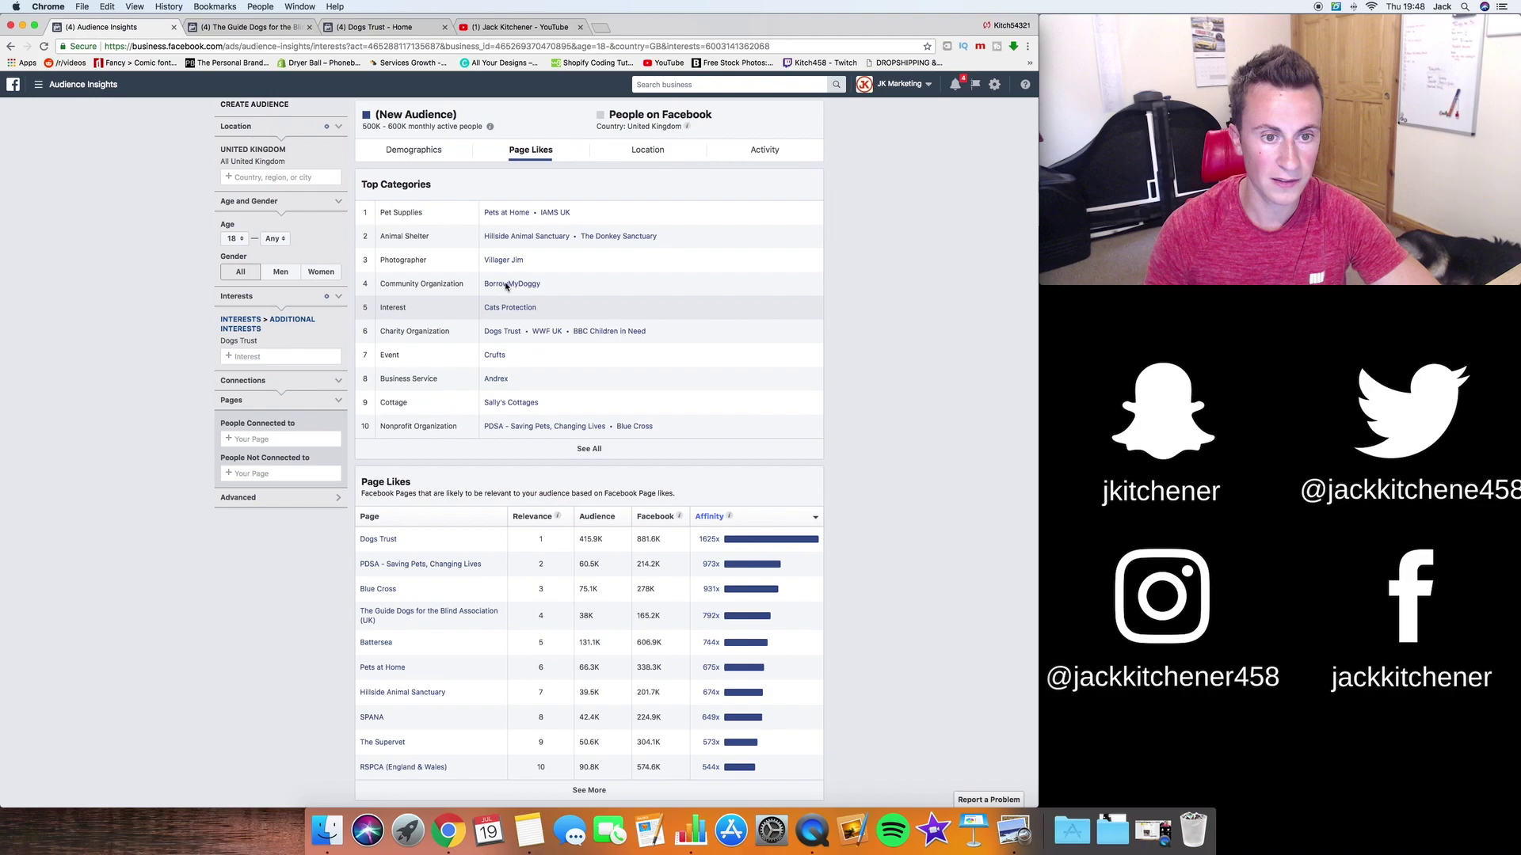
left_click(530, 285)
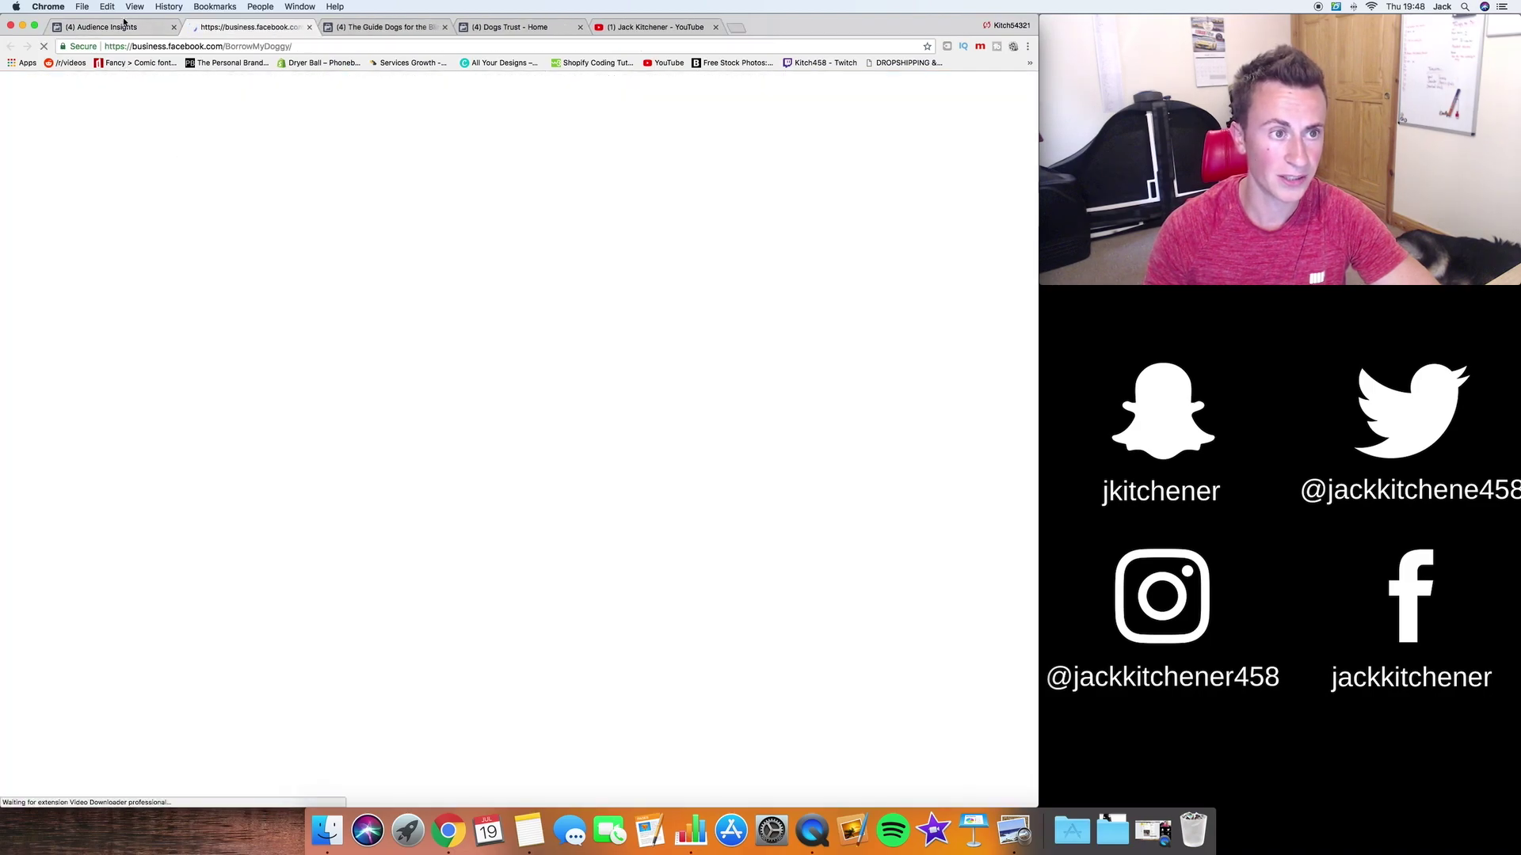
left_click(115, 29)
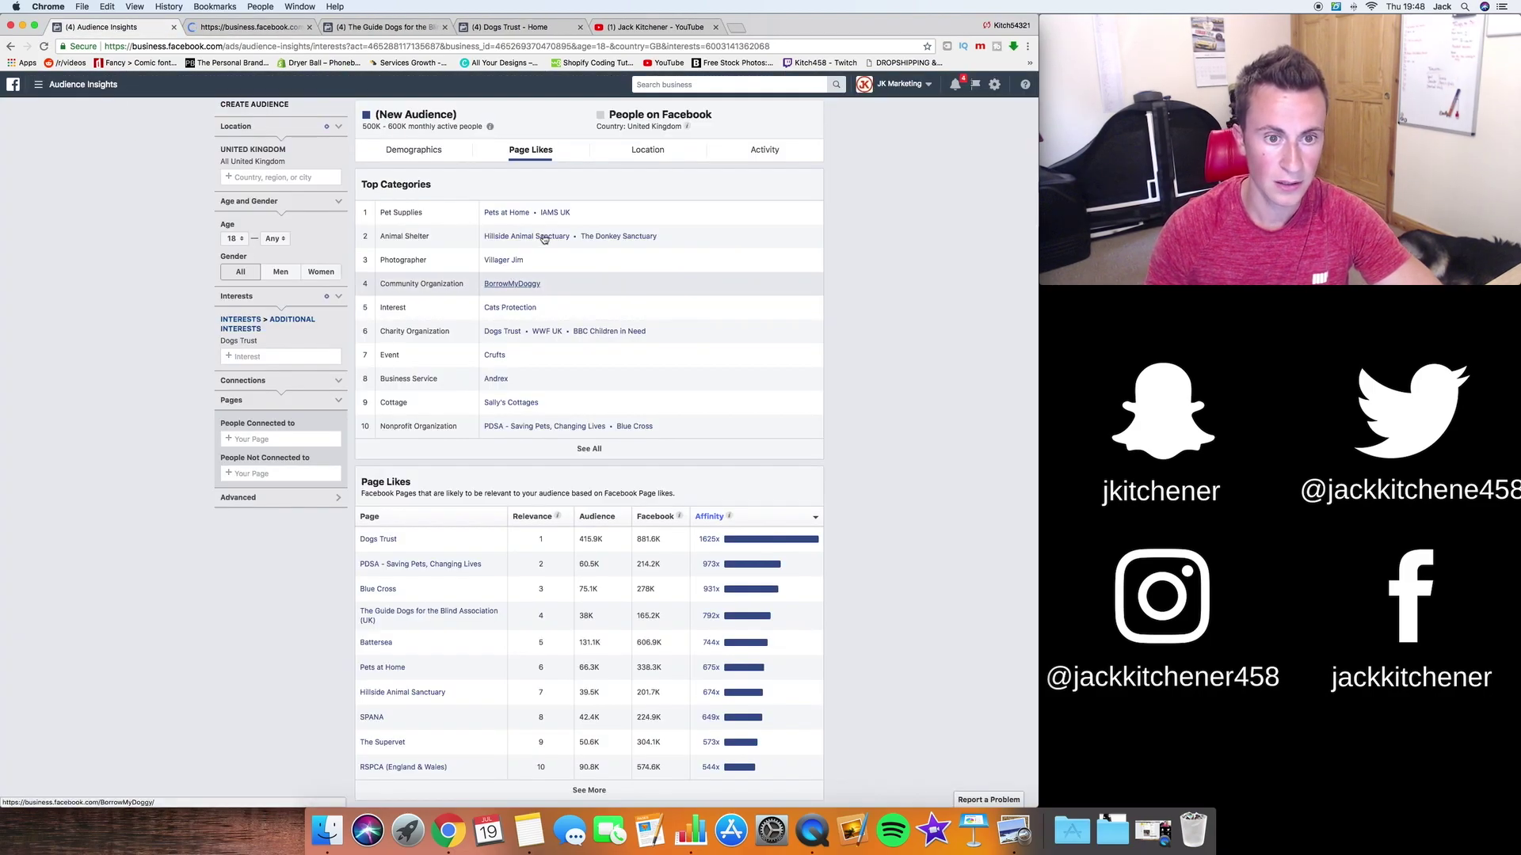
Expand the top categories of the Dogs Trust audience and look through the full list.
left_click(590, 450)
scroll(594, 499, "down", 3)
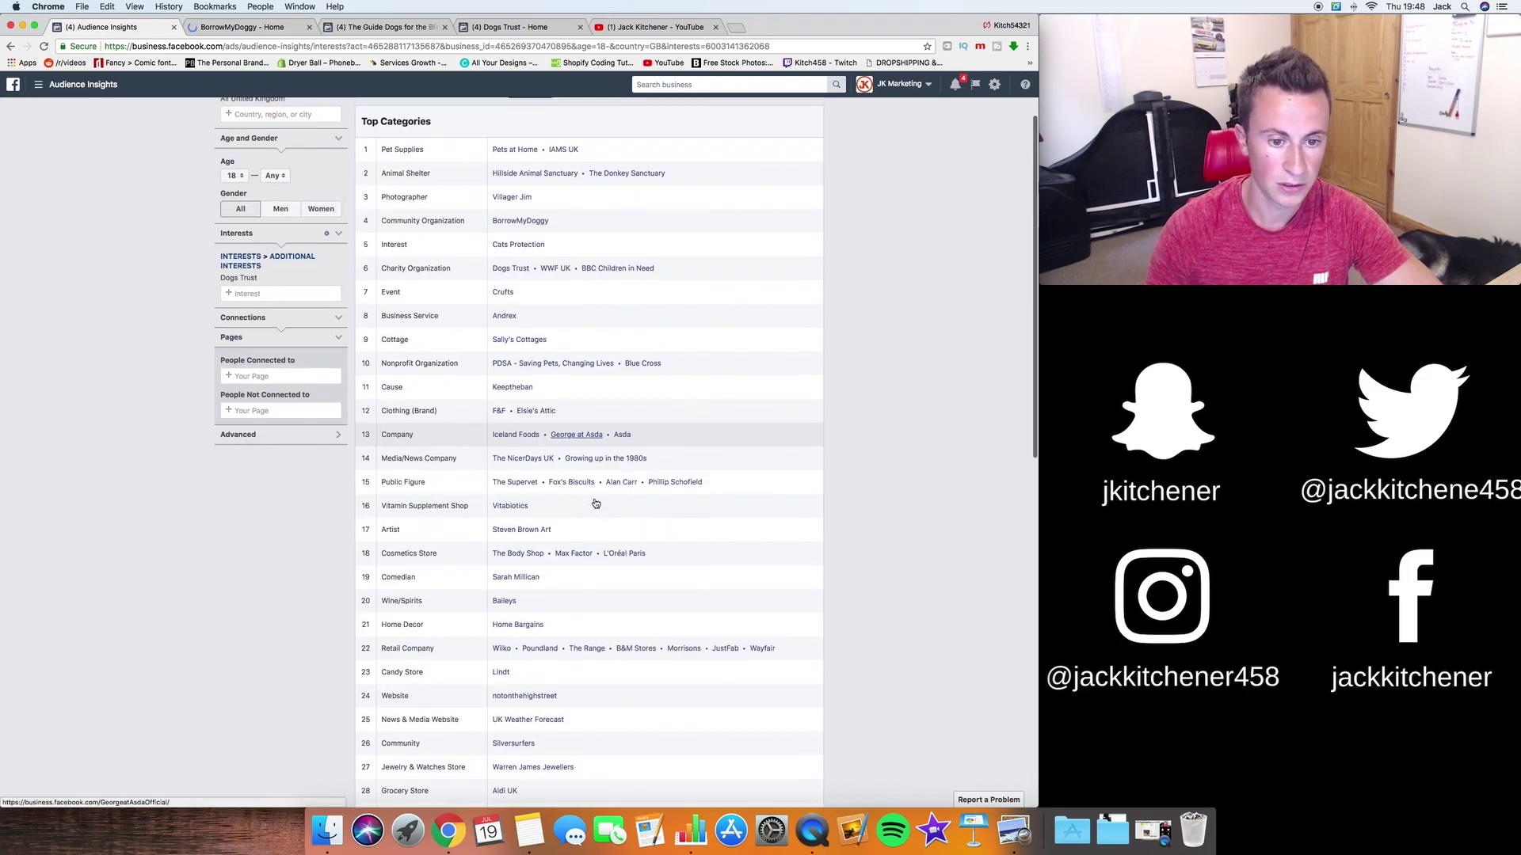
scroll(594, 499, "up", 3)
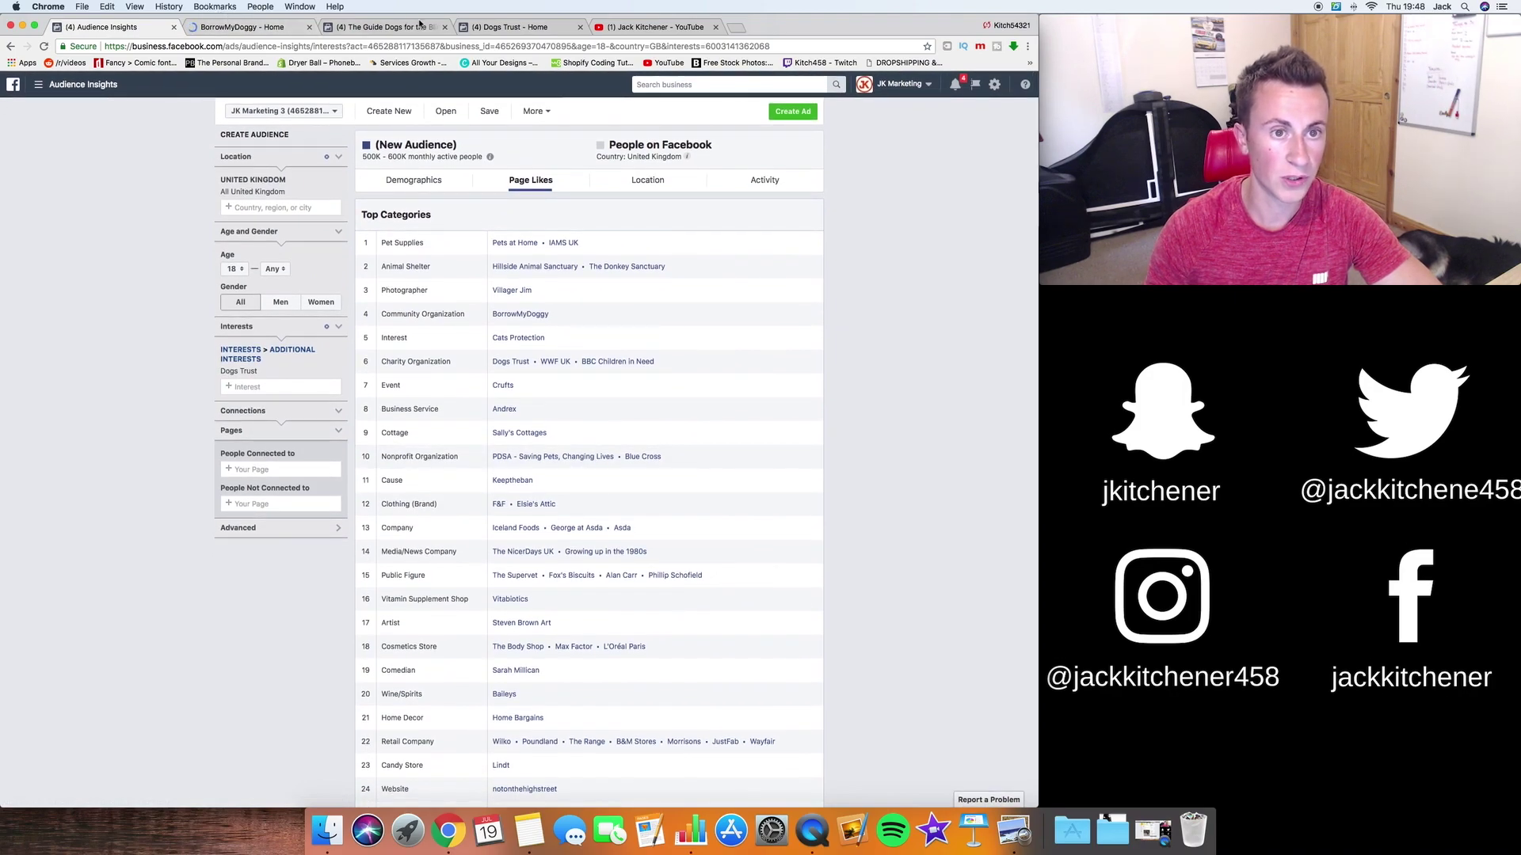
Close the Dogs Trust page and examine the Guide Dogs for the Blind Association (UK) page, including its likes, posts, upcoming events and photos.
left_click(580, 28)
left_click(368, 28)
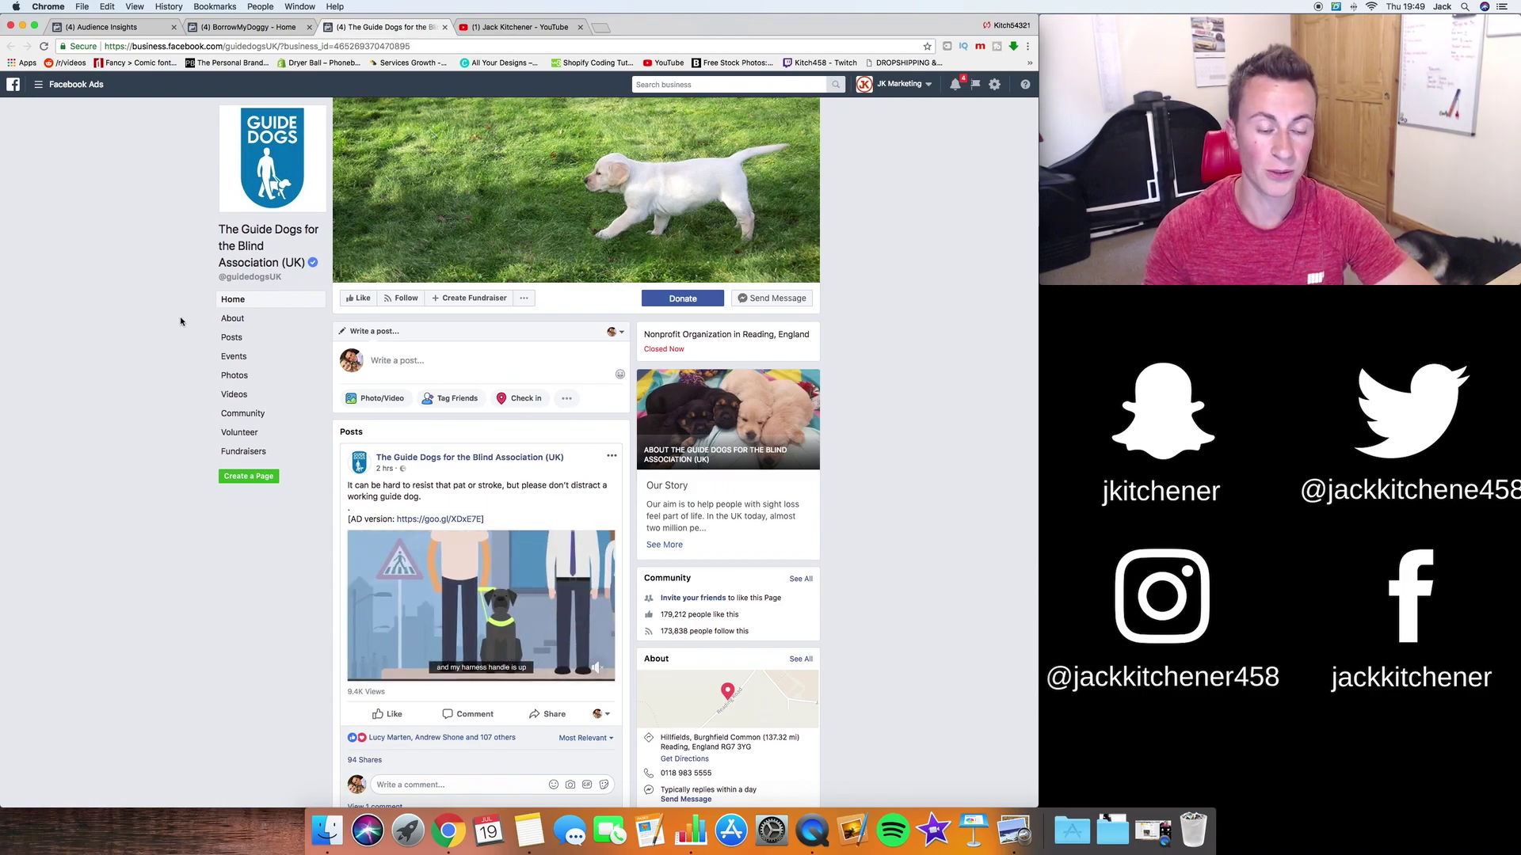
scroll(190, 359, "down", 5)
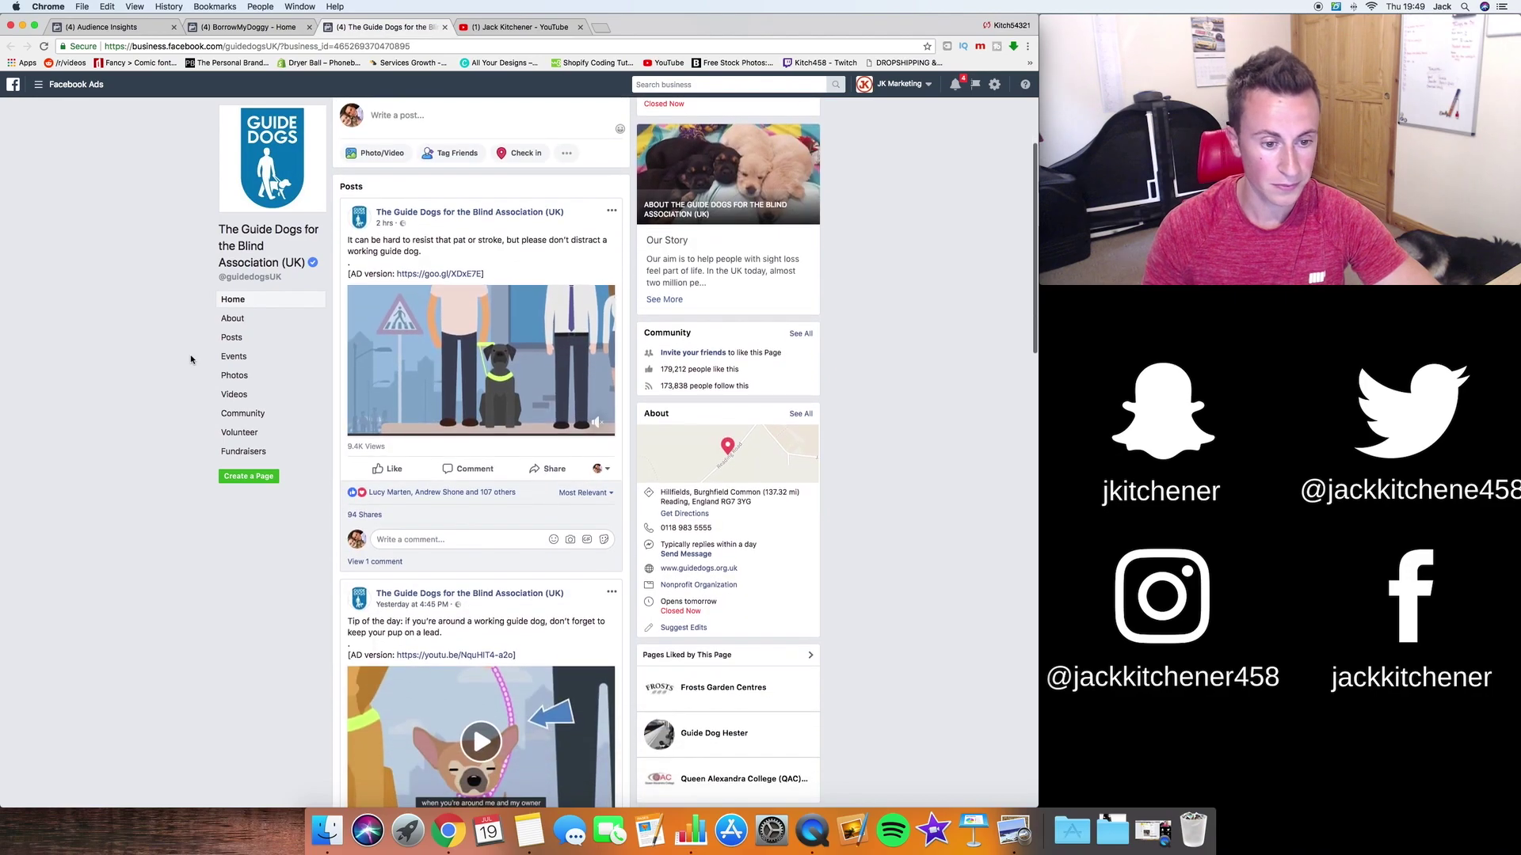
scroll(190, 359, "down", 5)
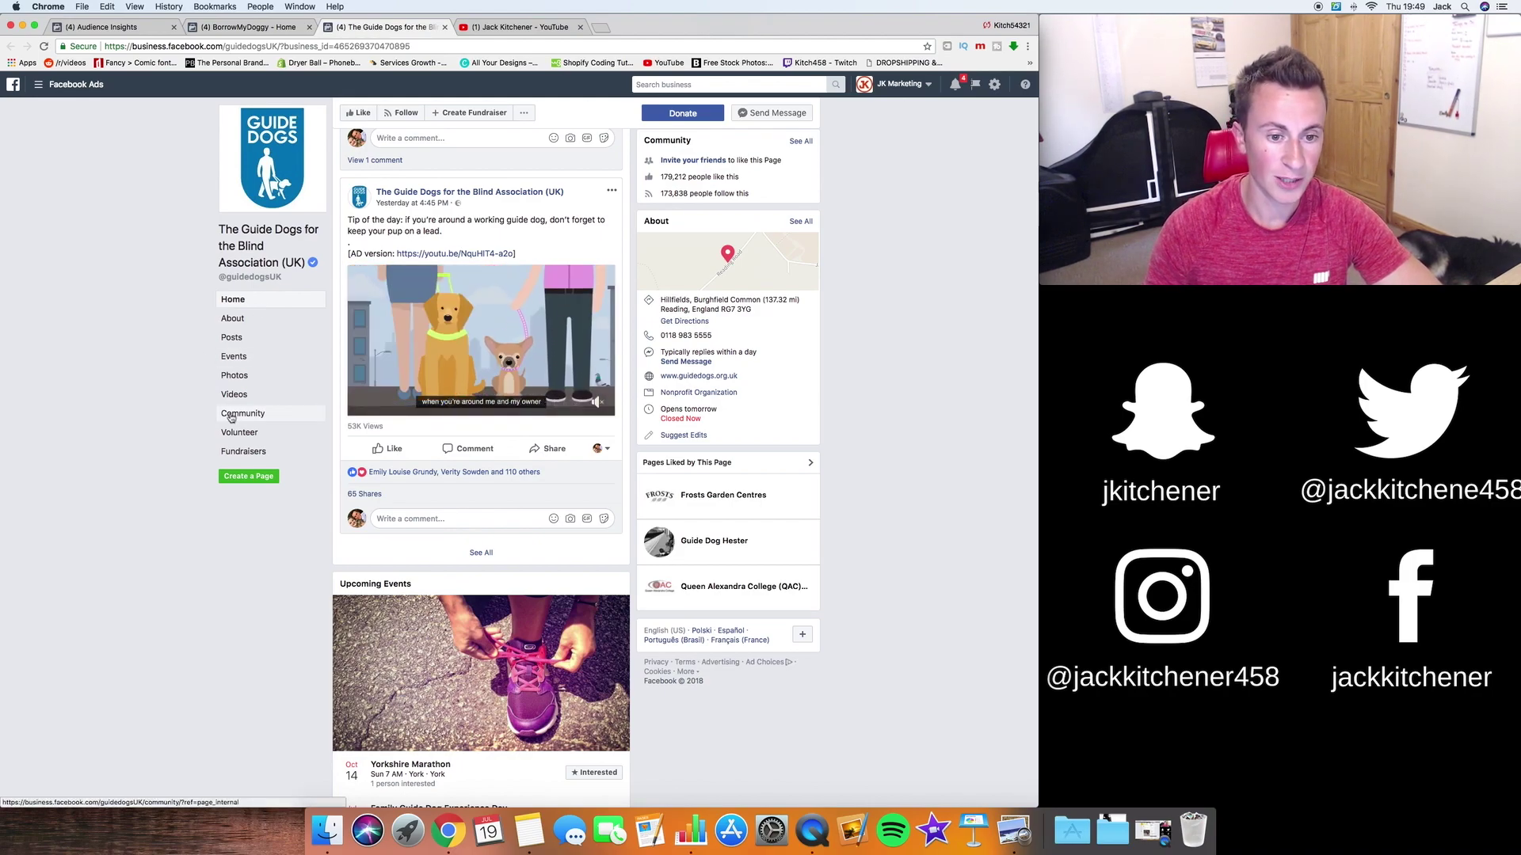
scroll(226, 372, "up", 3)
scroll(223, 397, "up", 4)
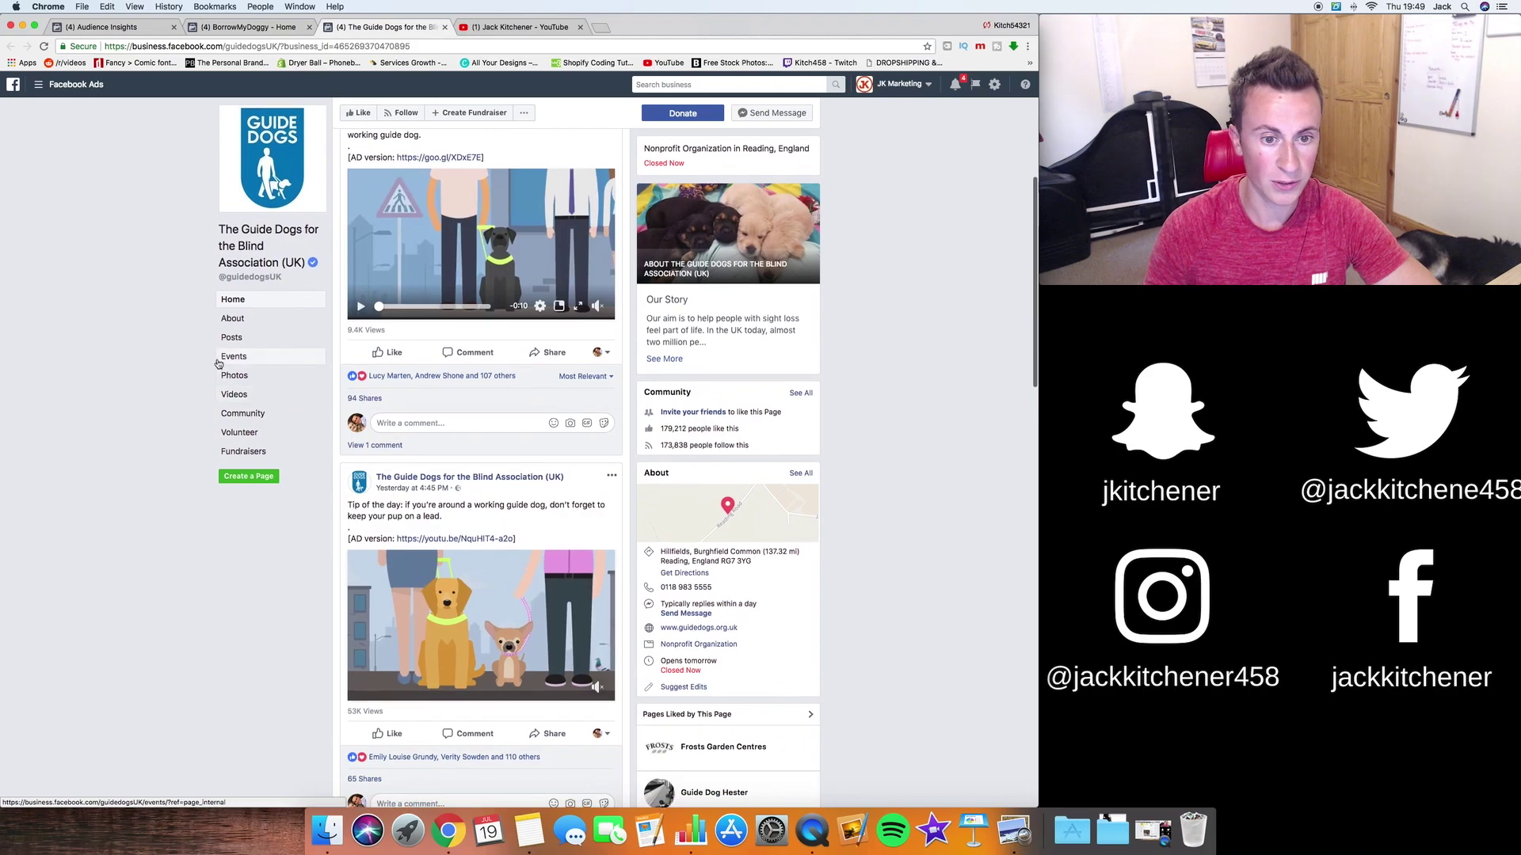
scroll(172, 400, "up", 3)
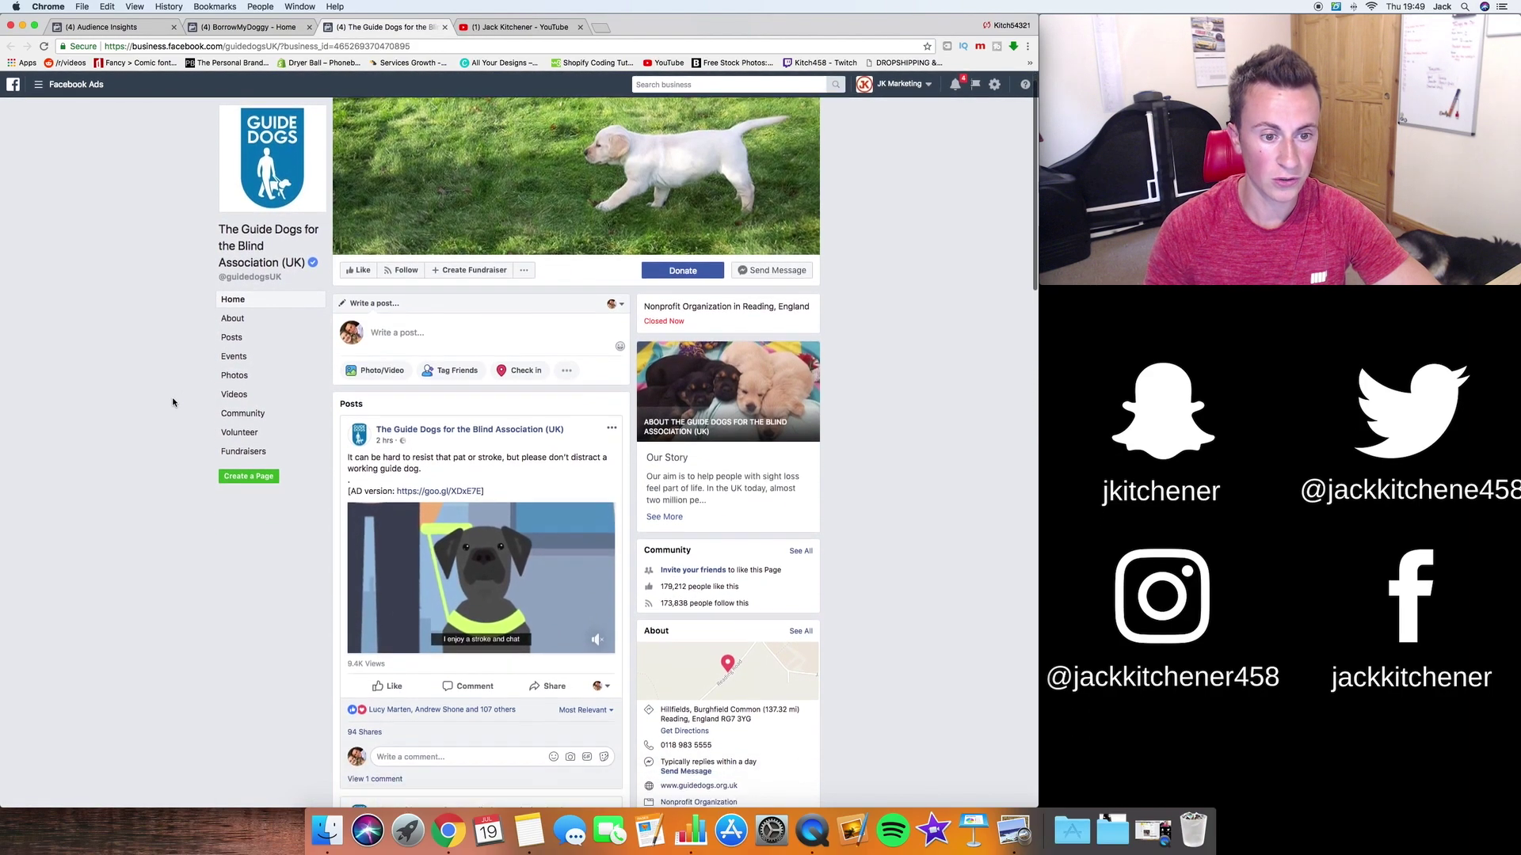
scroll(172, 400, "down", 4)
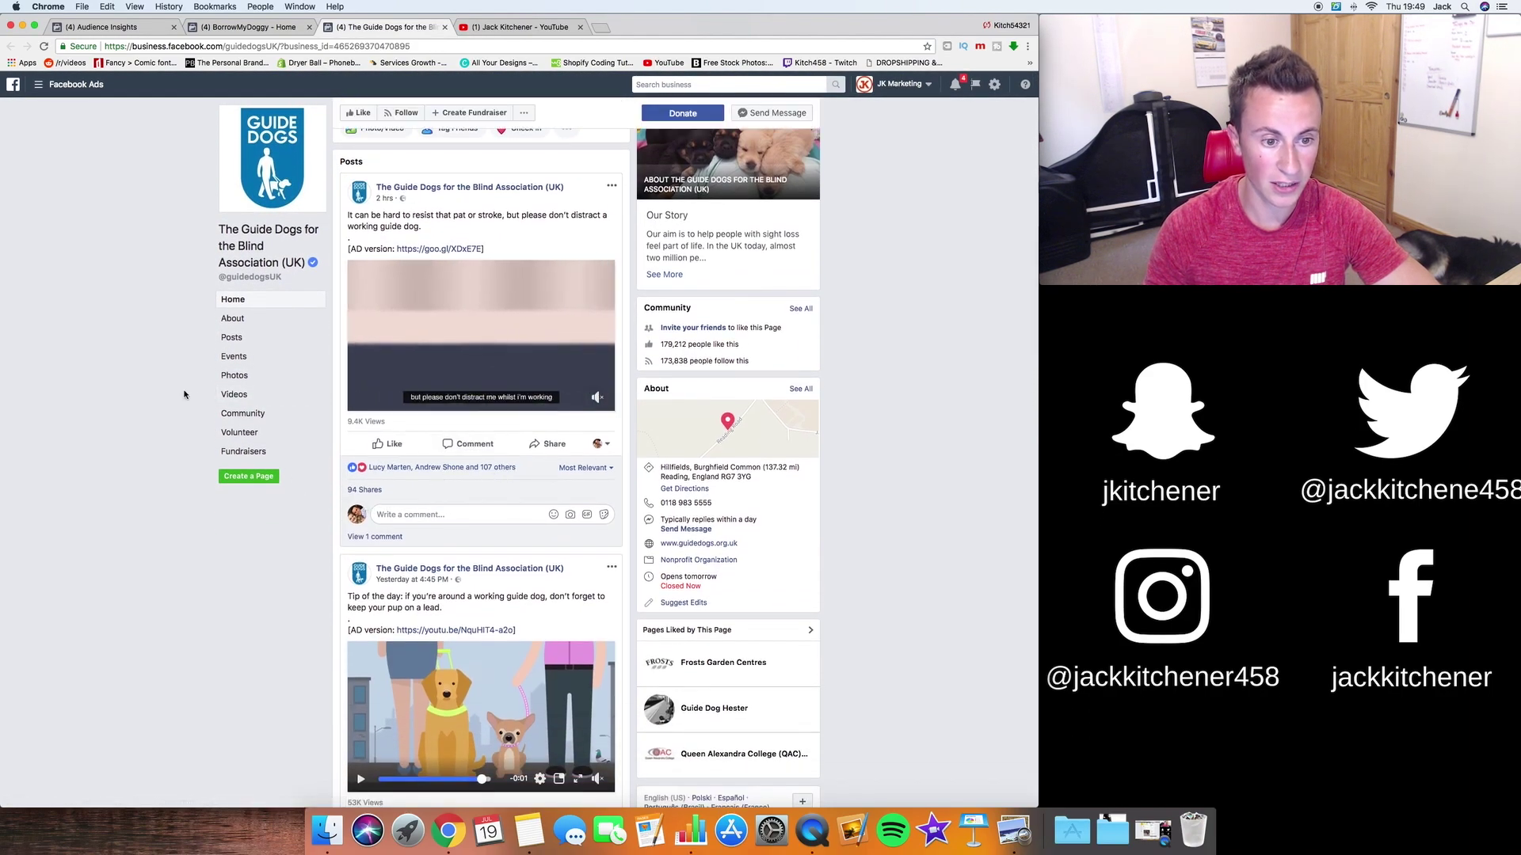
scroll(184, 394, "down", 5)
scroll(183, 395, "down", 7)
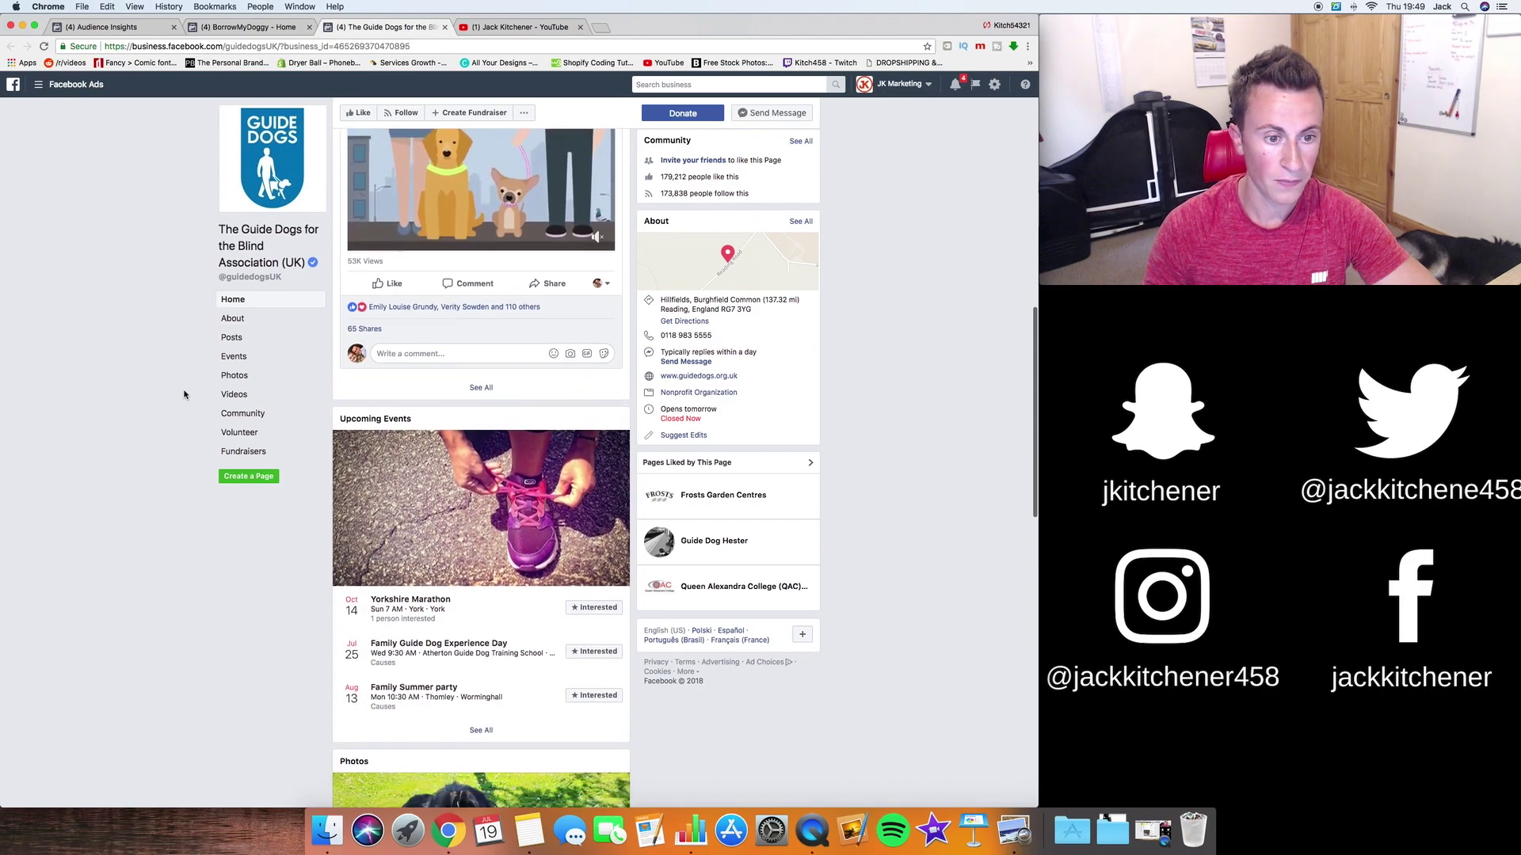
scroll(184, 395, "down", 1)
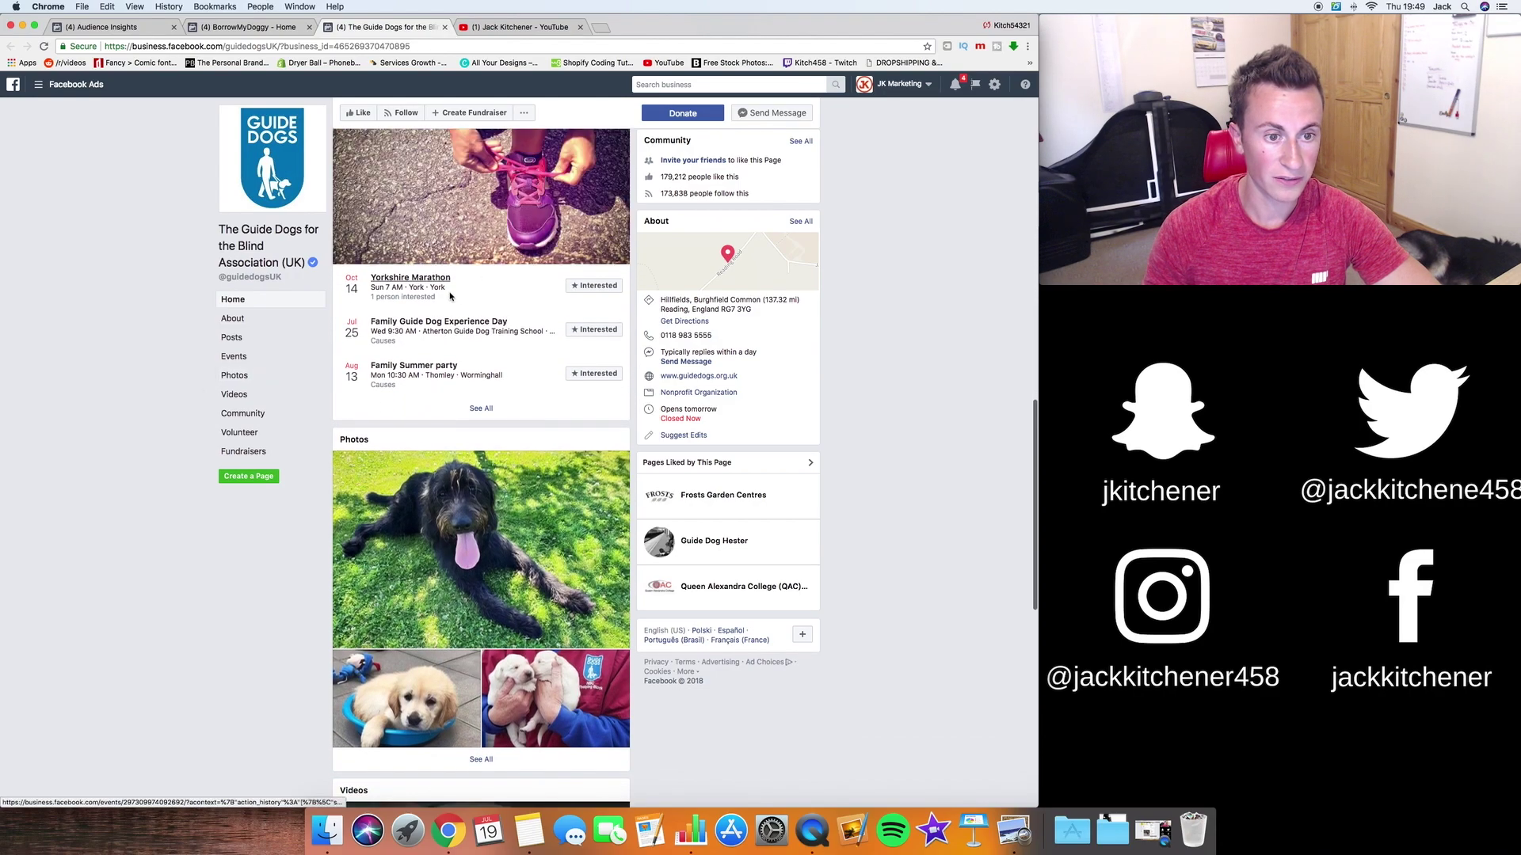
scroll(211, 326, "down", 4)
scroll(276, 290, "up", 15)
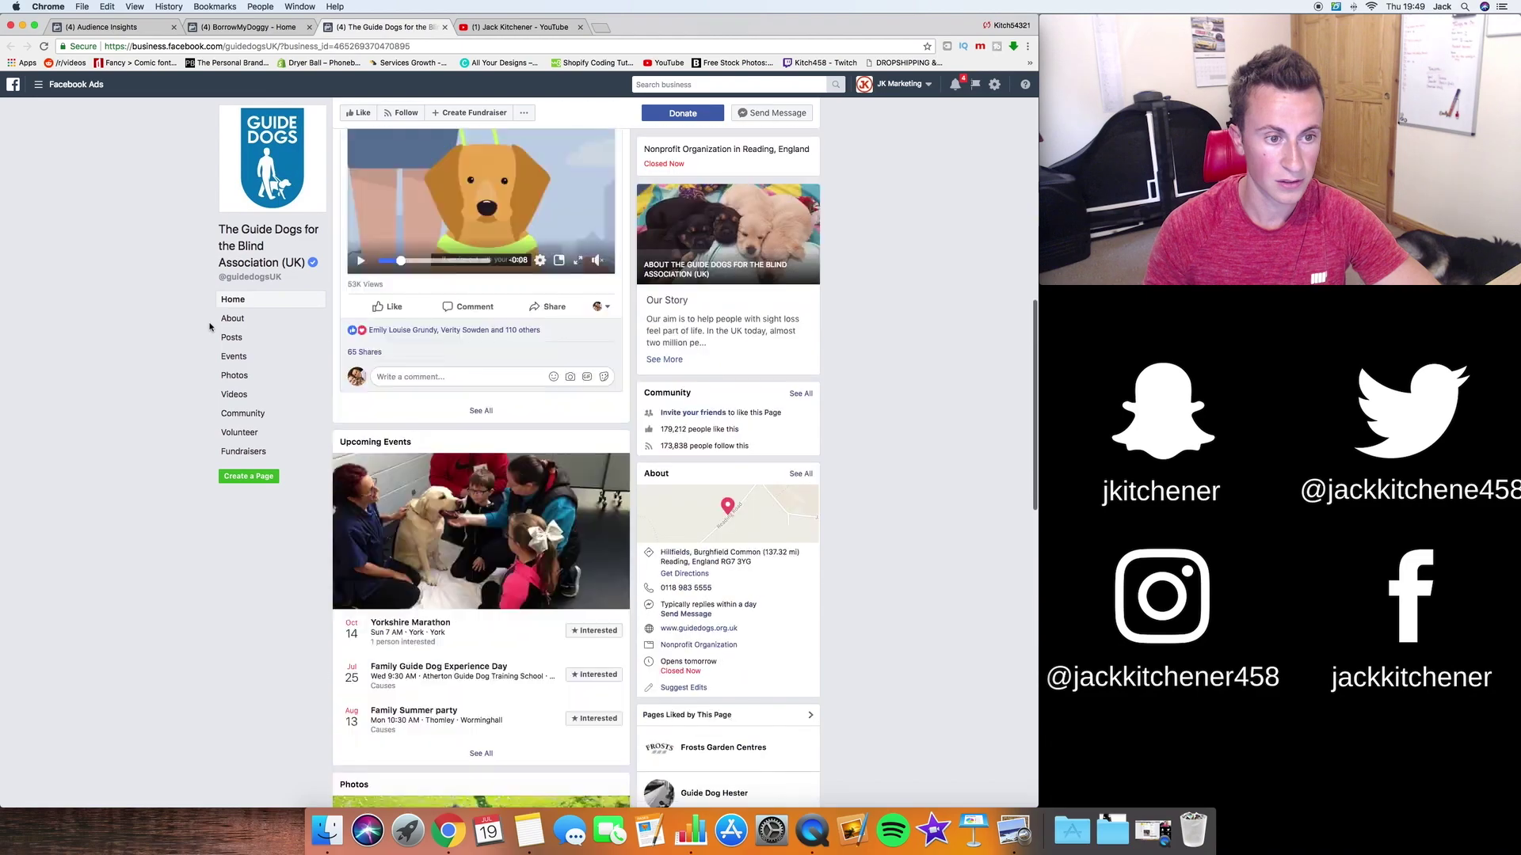
Return to the audience and replace the Dogs Trust interest with The Guide Dogs for the Blind Association, searching for "guide dogs uk".
left_click(126, 27)
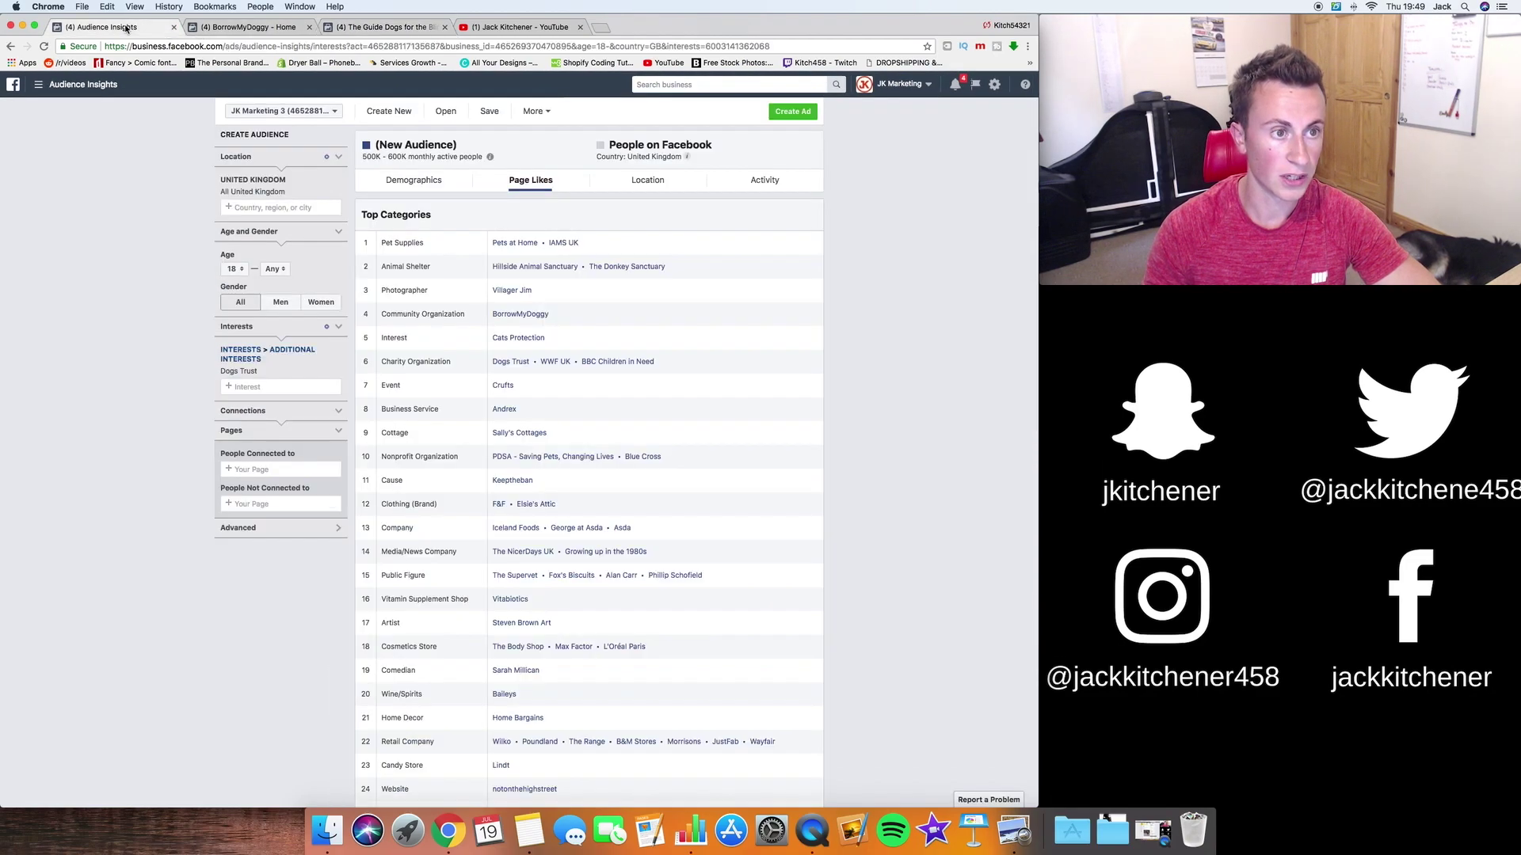
left_click(338, 372)
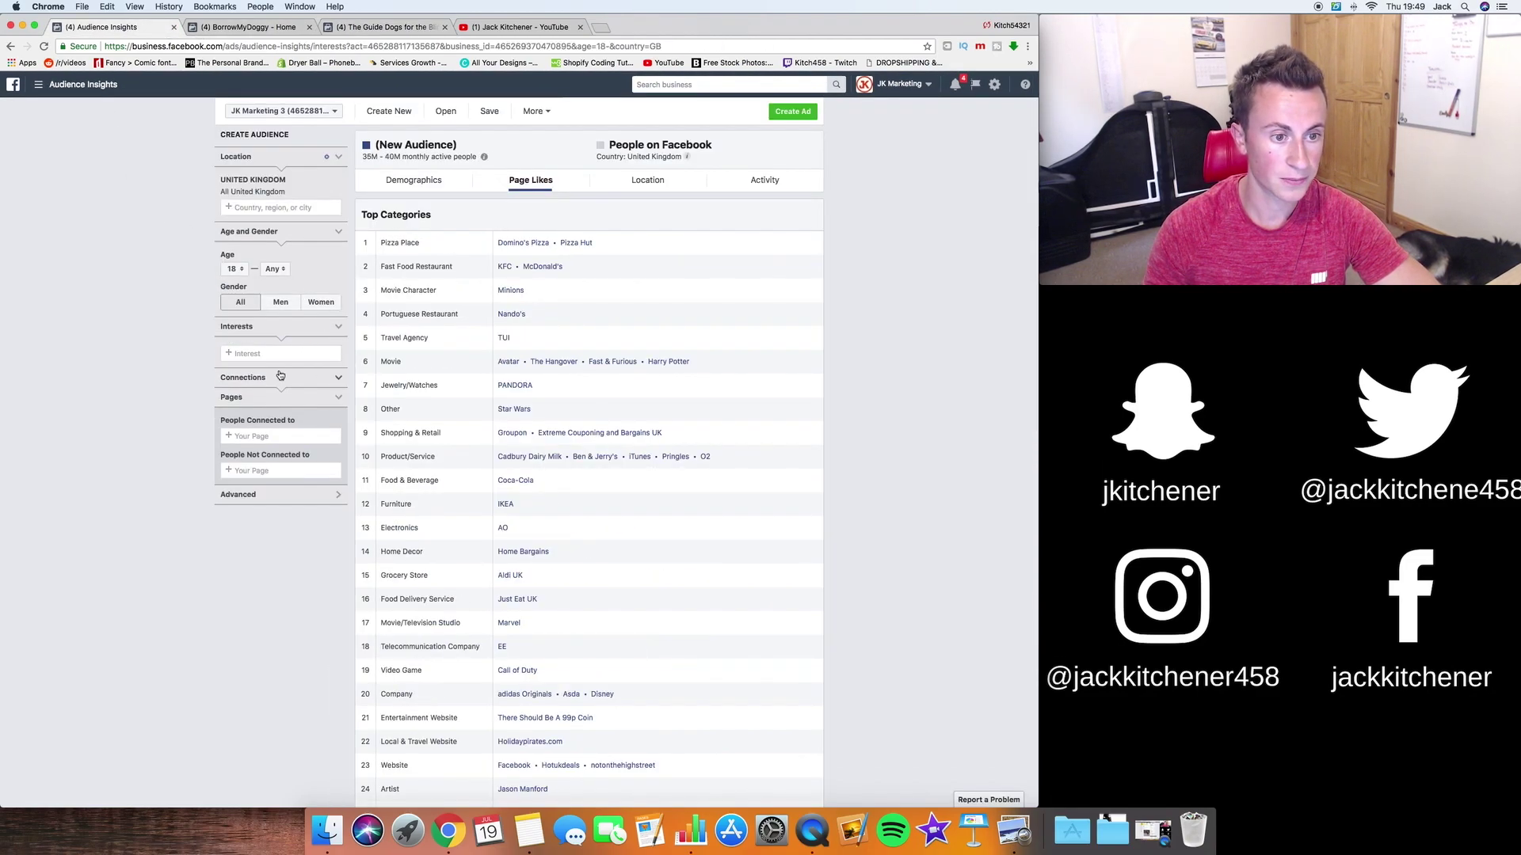
left_click(274, 351)
type("guide dogs uk")
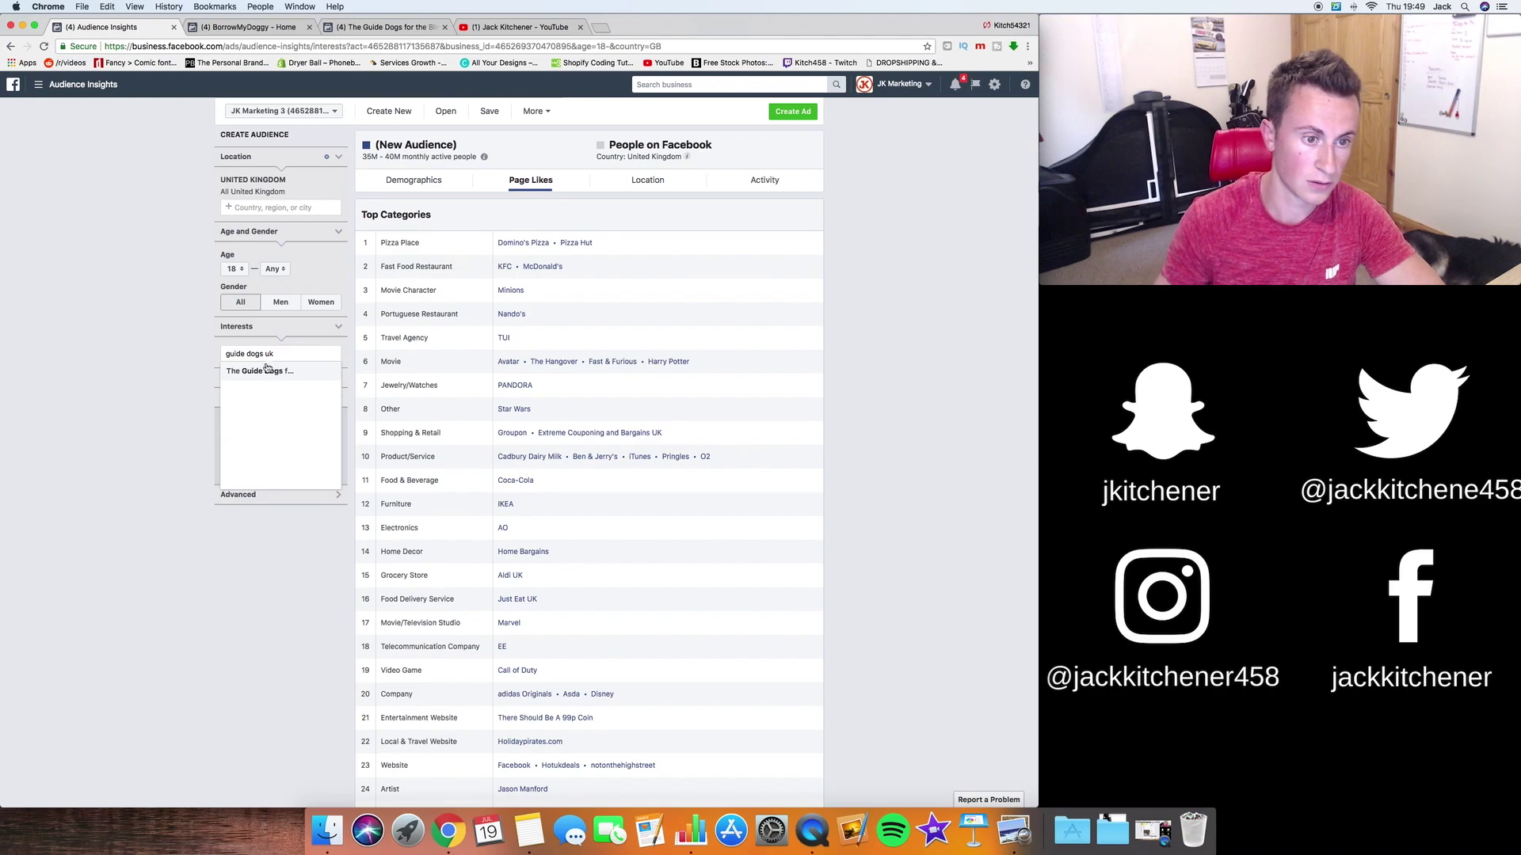
key("Return")
left_click(161, 384)
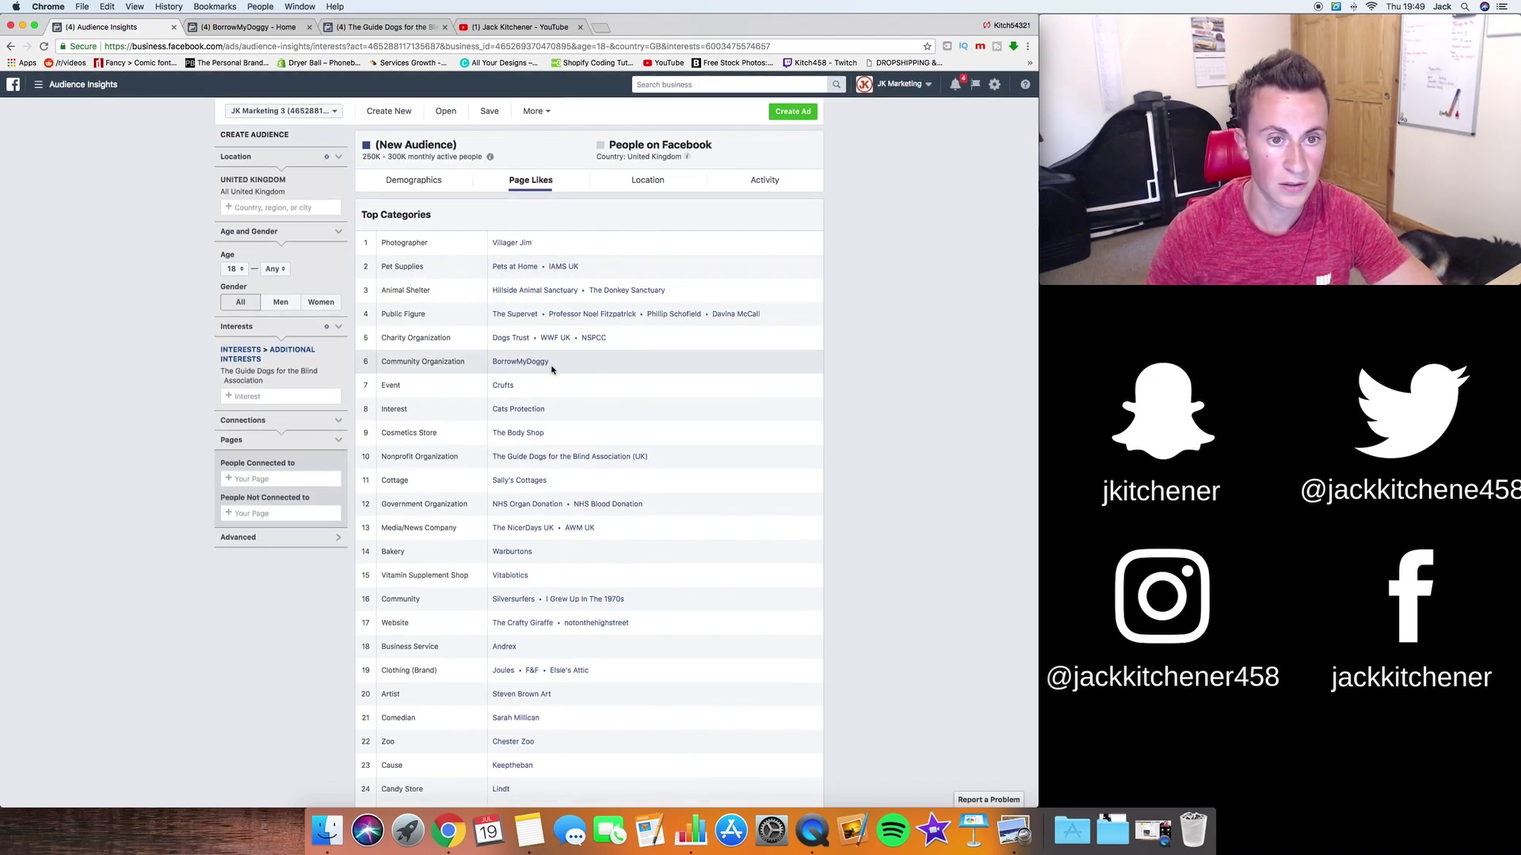
Collapse the top categories, open the Sponsor a Puppy | Guide Dogs for the Blind Association page in a new tab, and return to the audience.
scroll(689, 459, "down", 10)
left_click(600, 488)
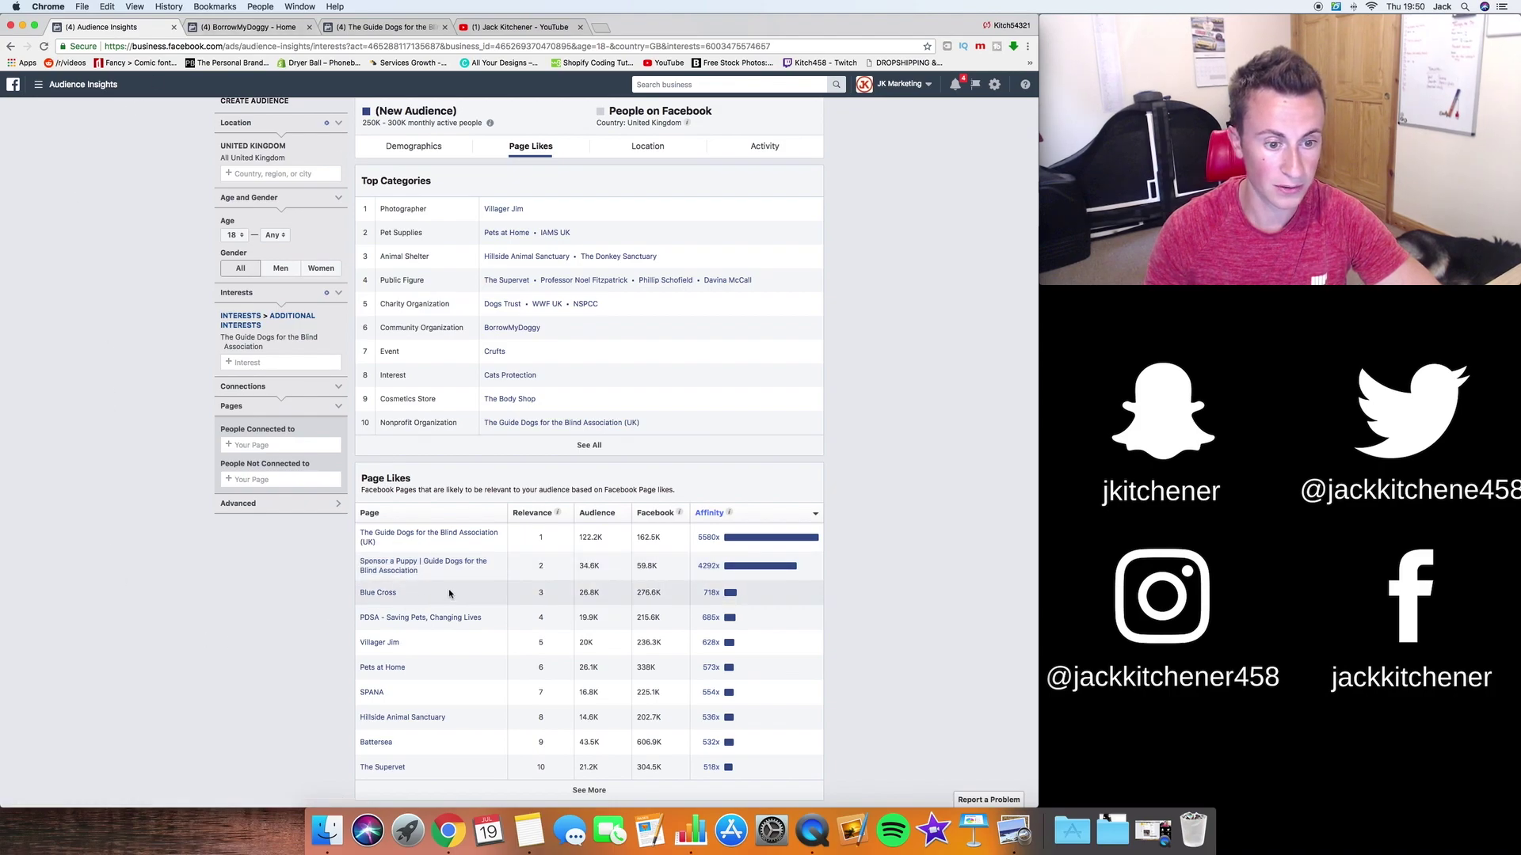
left_click(418, 563)
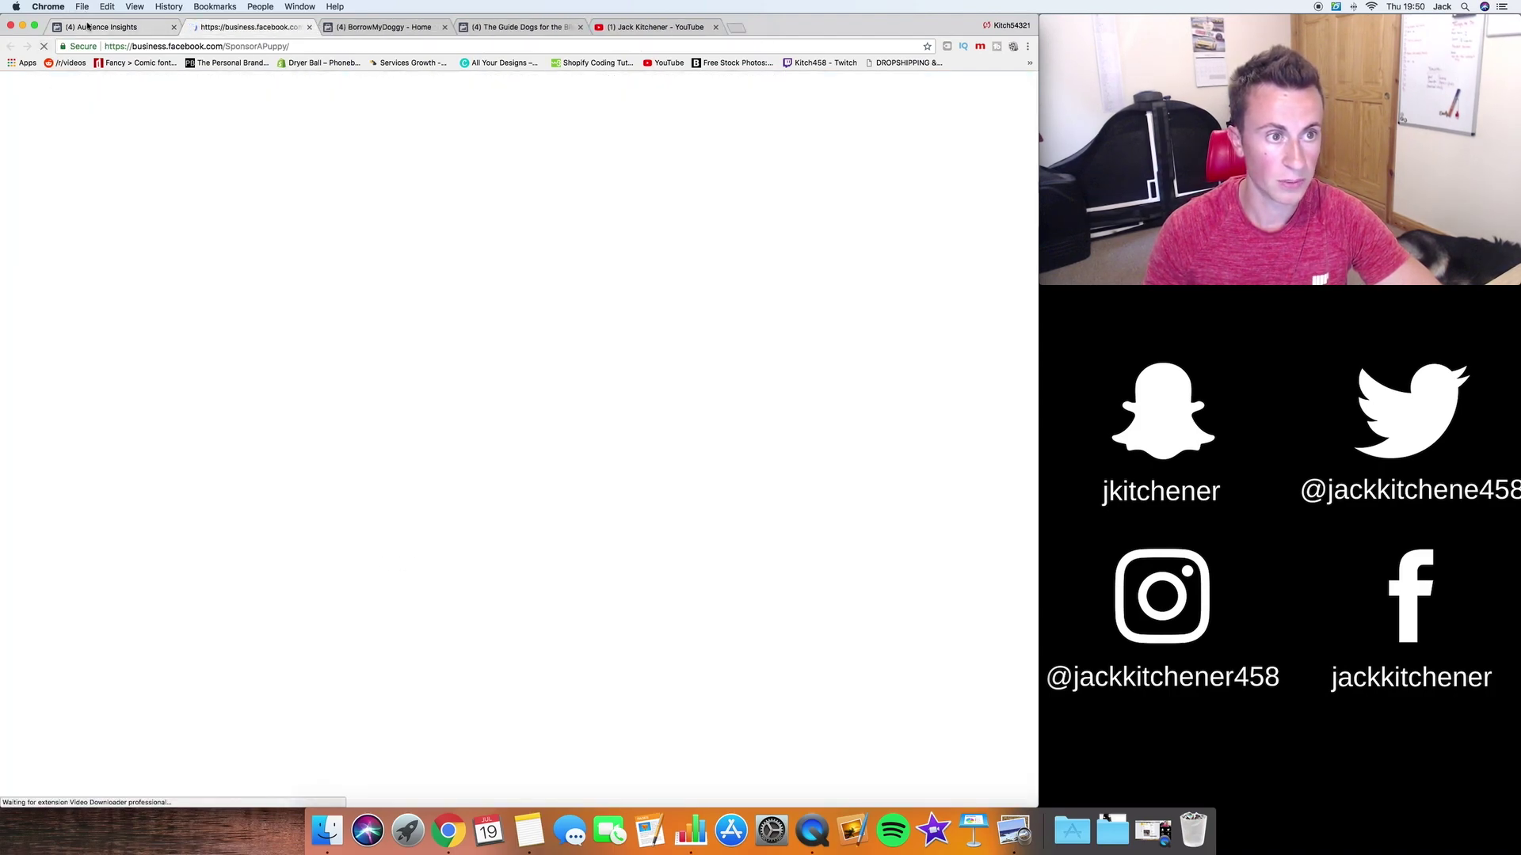
key("super+1")
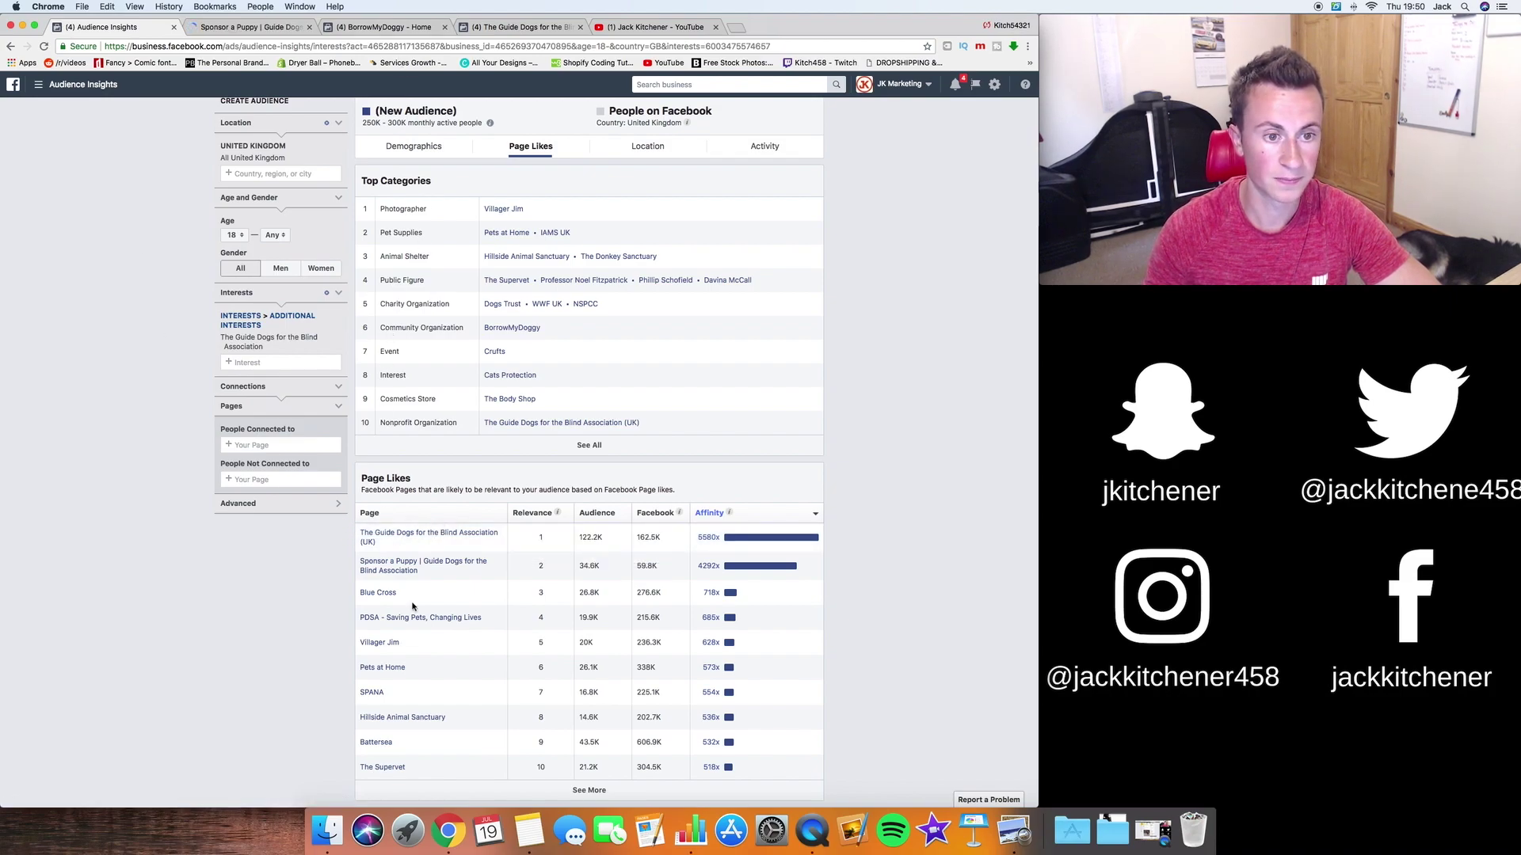
scroll(529, 325, "up", 1)
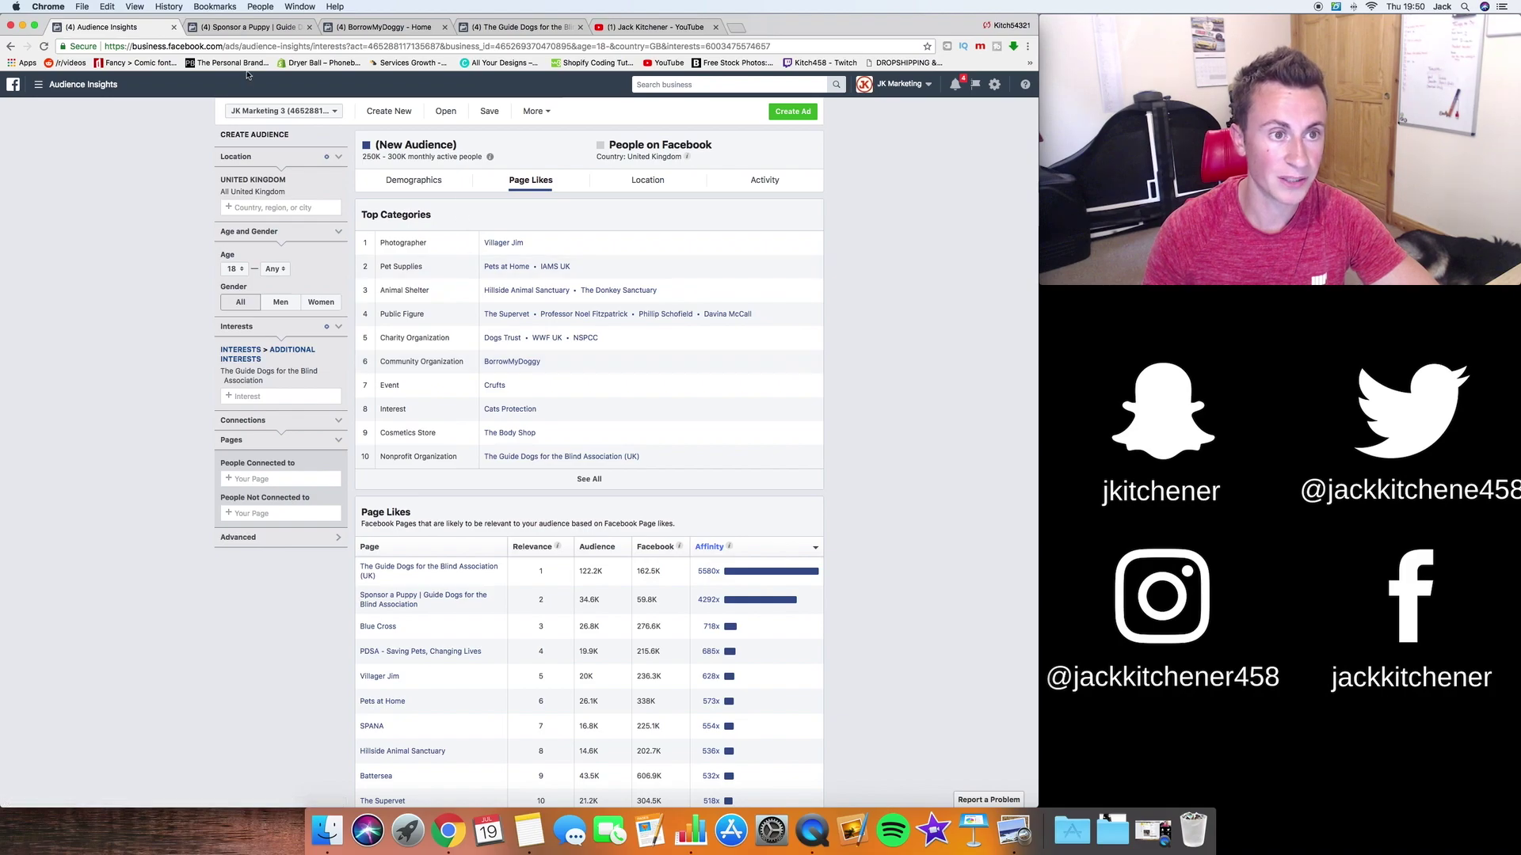
Close the Guide Dogs for the Blind Association (UK) page and switch to the BorrowMyDoggy page.
left_click(249, 26)
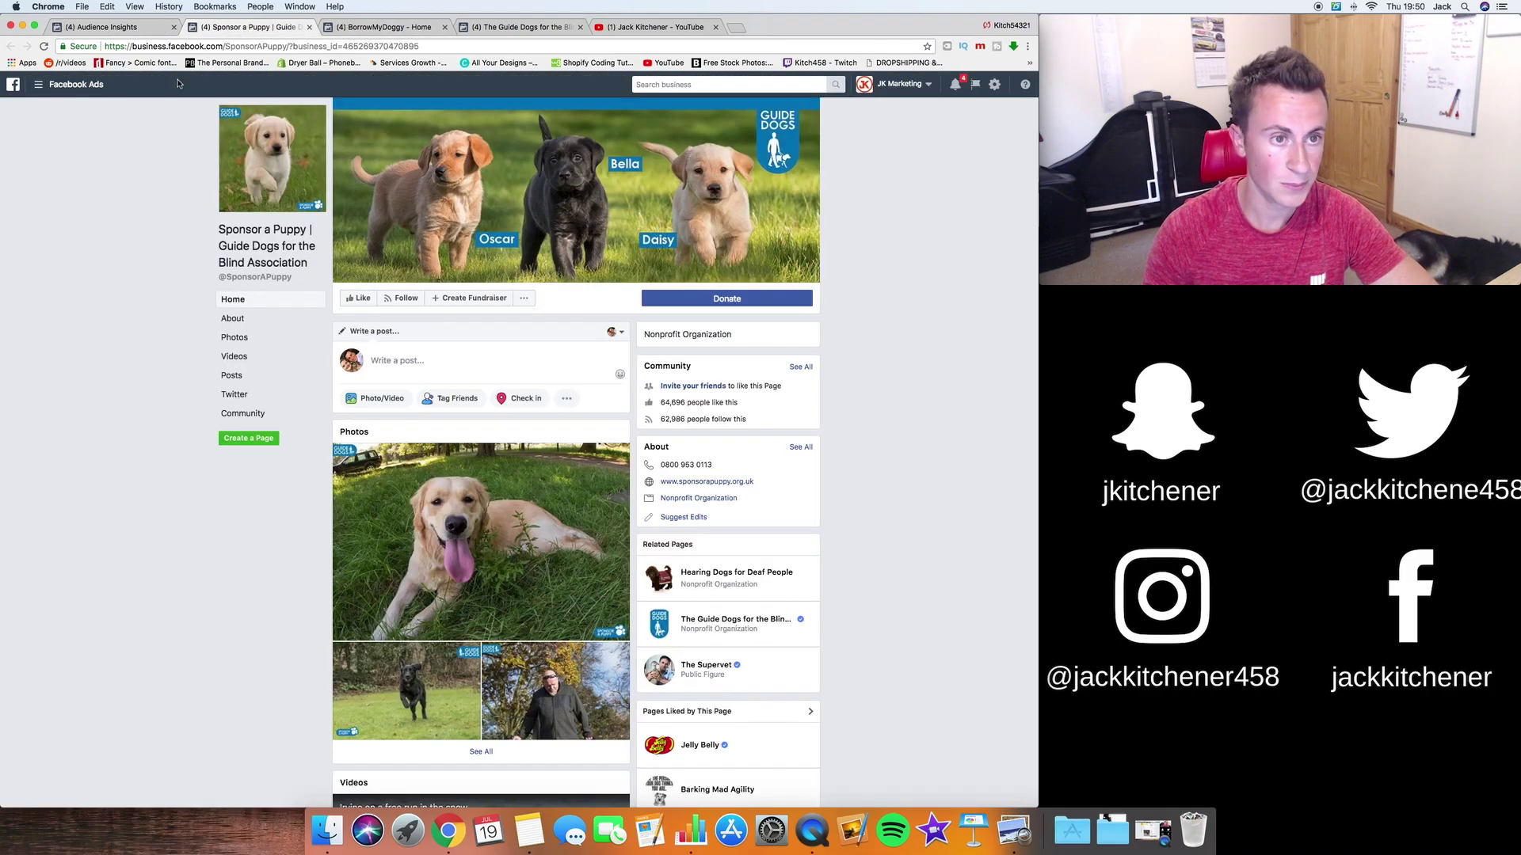
left_click(580, 27)
left_click(384, 27)
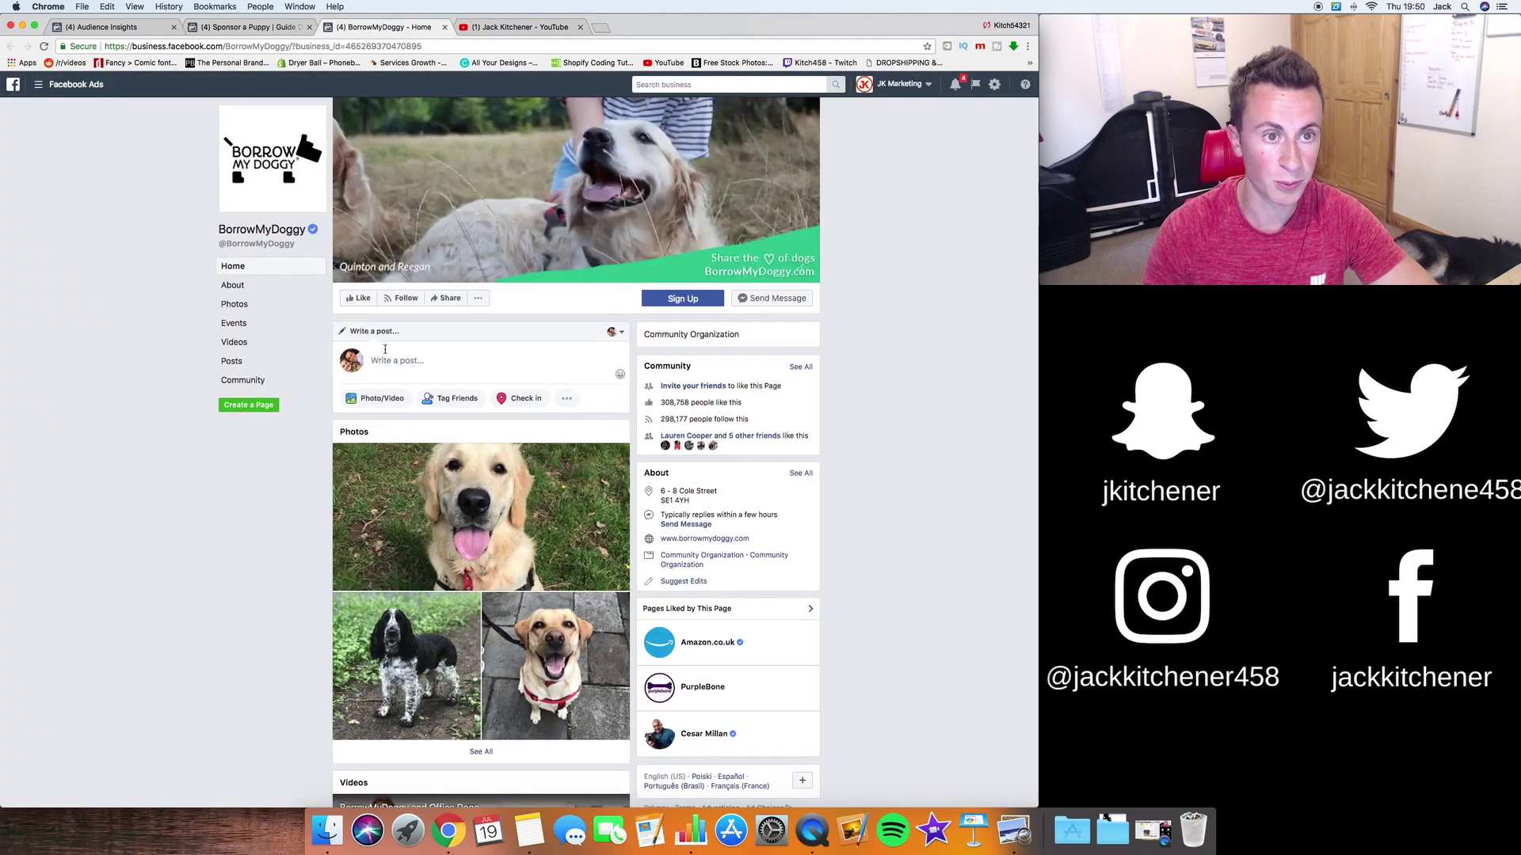
Examine the BorrowMyDoggy page, including its likes, followers, photos, videos and the engagement on its recent posts.
scroll(136, 377, "down", 1)
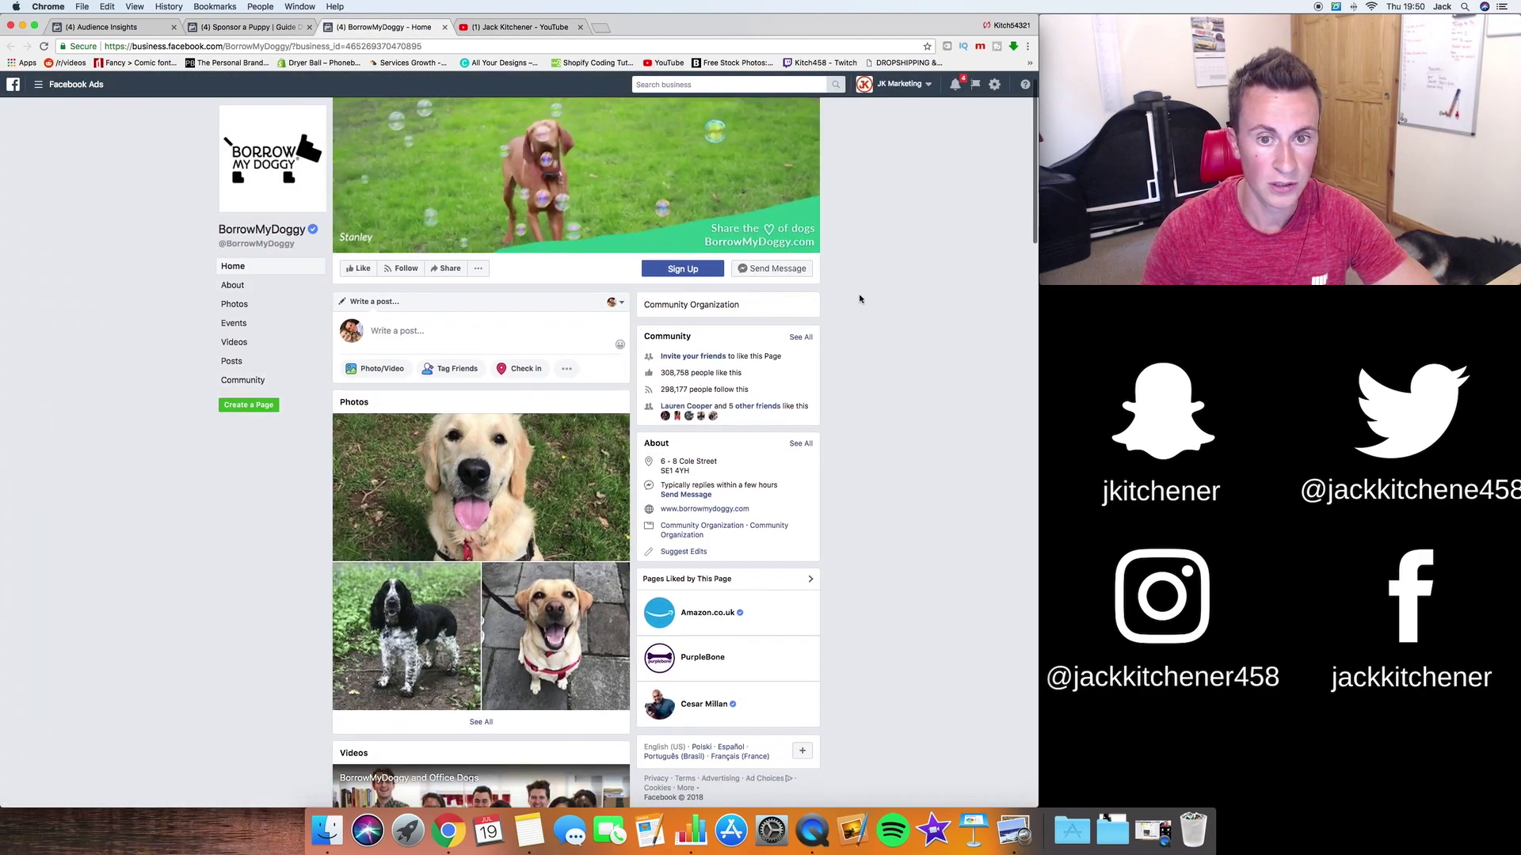
scroll(928, 256, "down", 5)
scroll(922, 351, "down", 15)
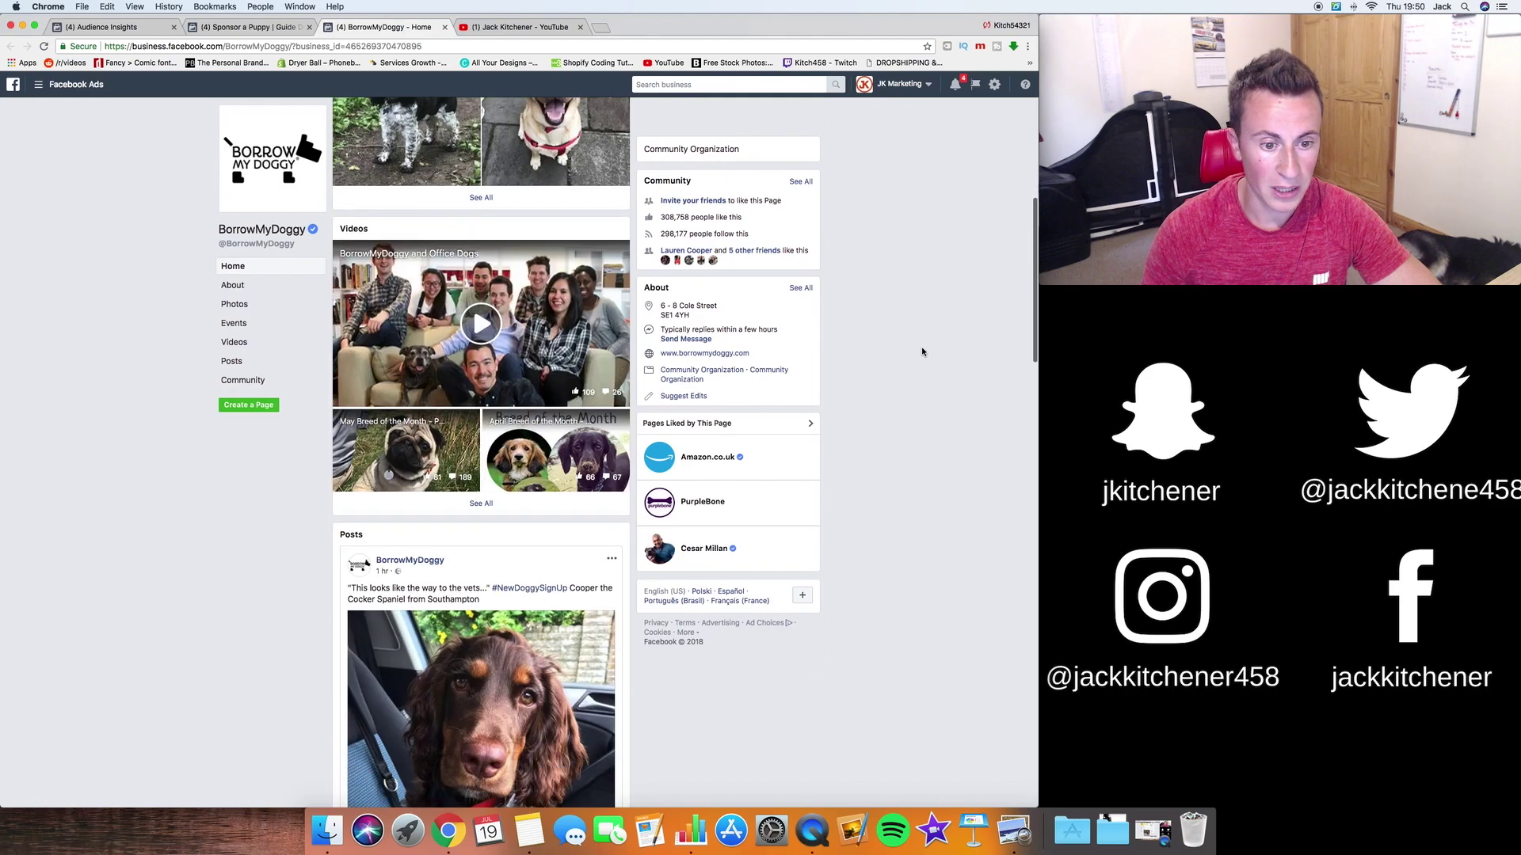
scroll(922, 351, "down", 9)
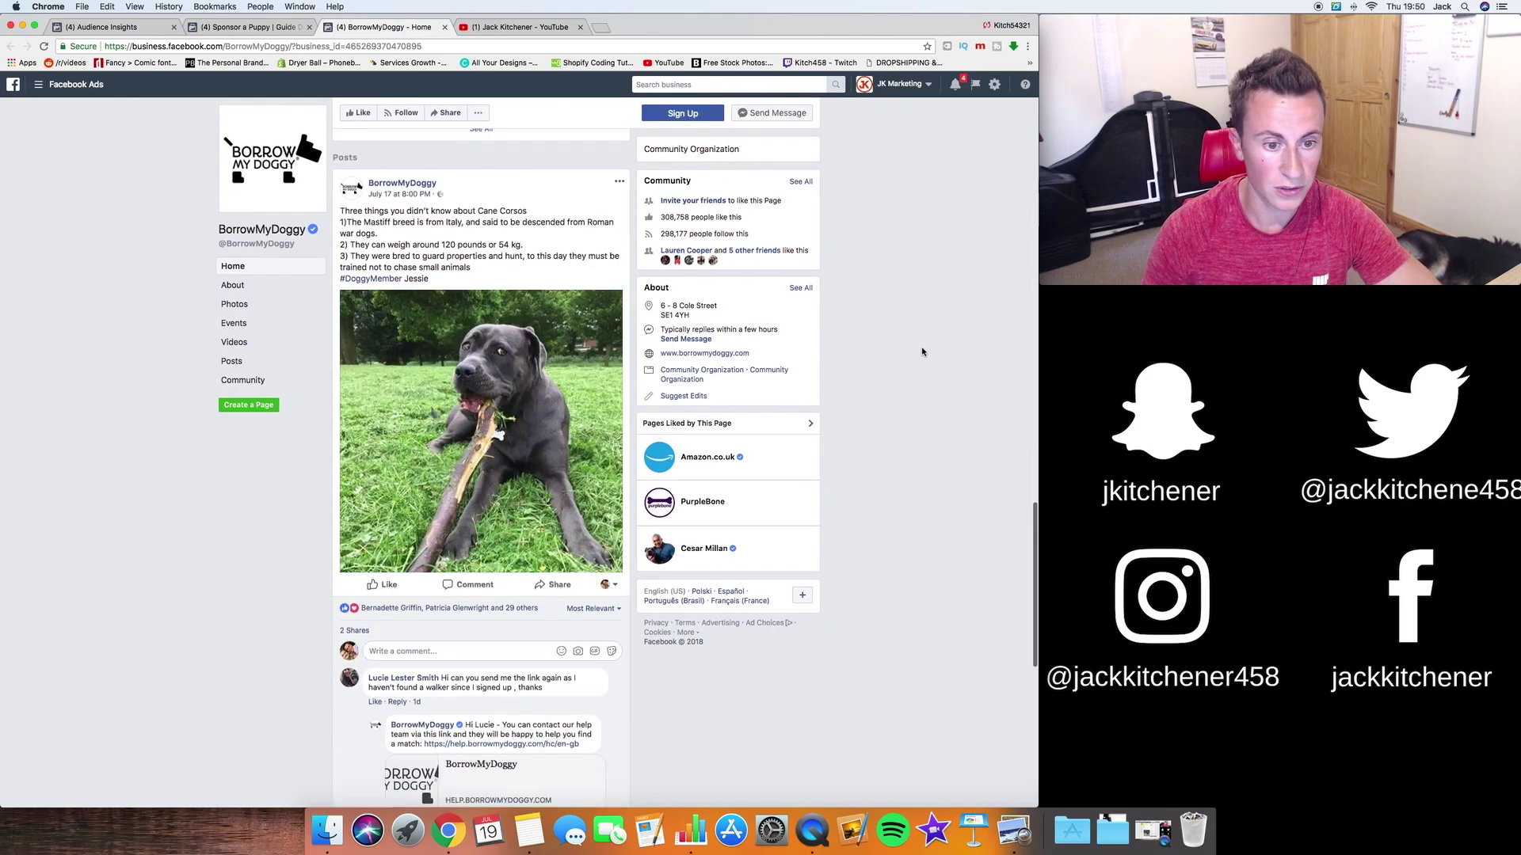
scroll(922, 352, "up", 20)
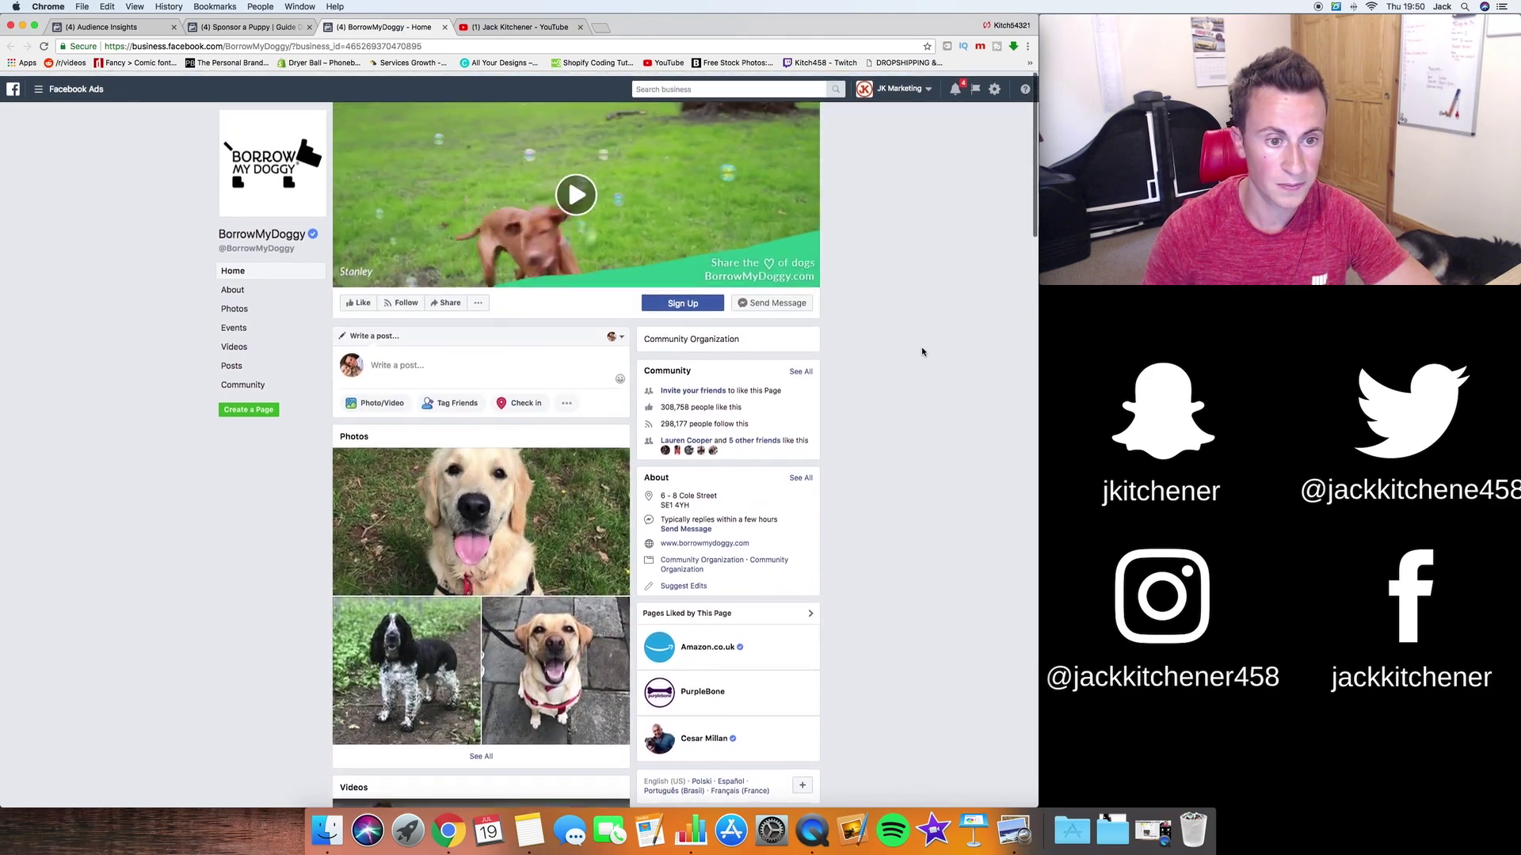
scroll(174, 431, "down", 1)
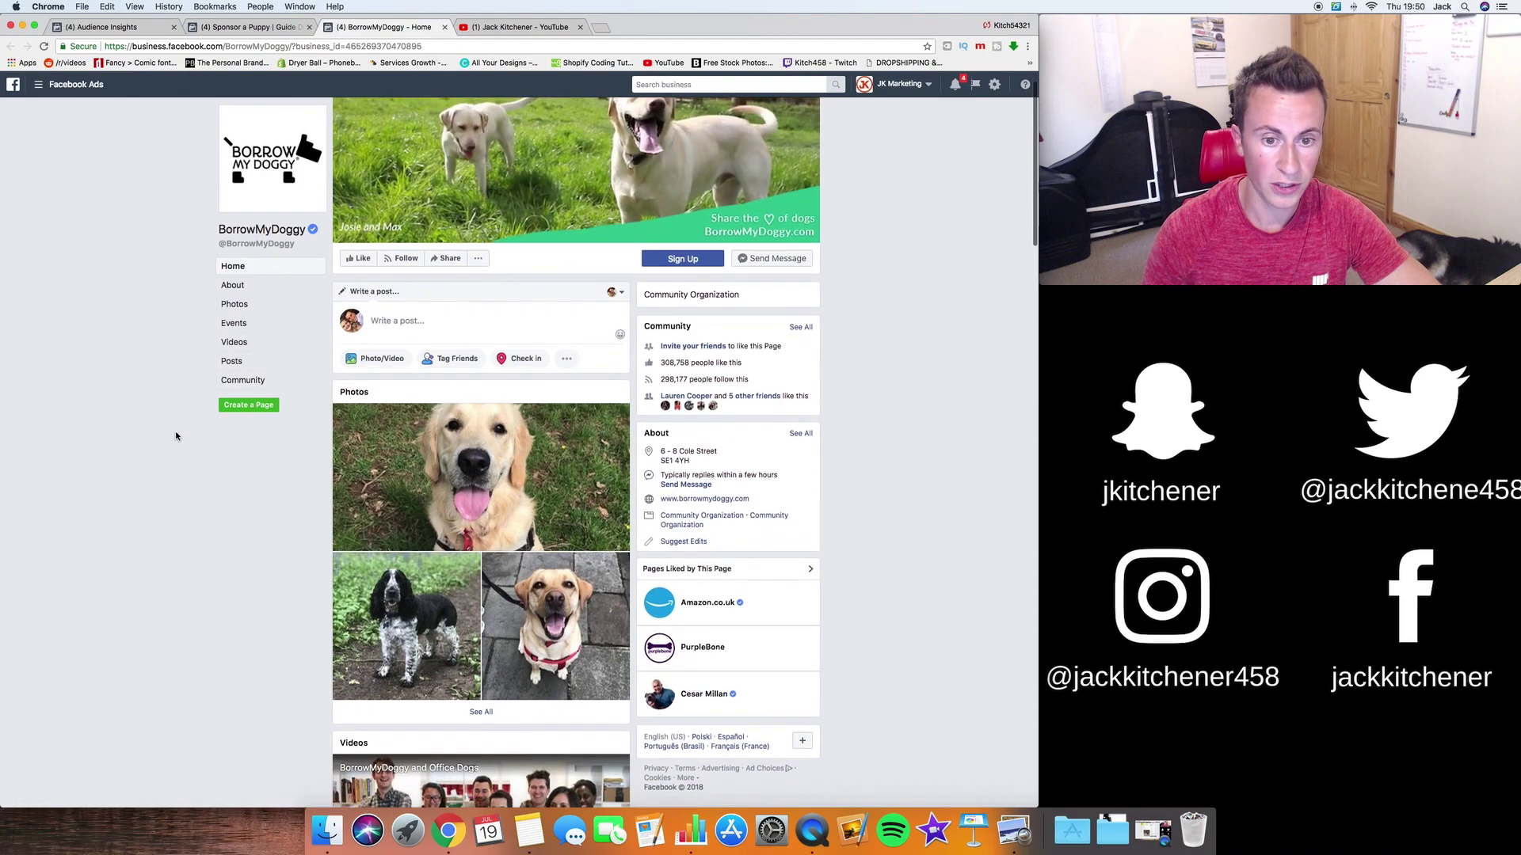
scroll(235, 556, "down", 6)
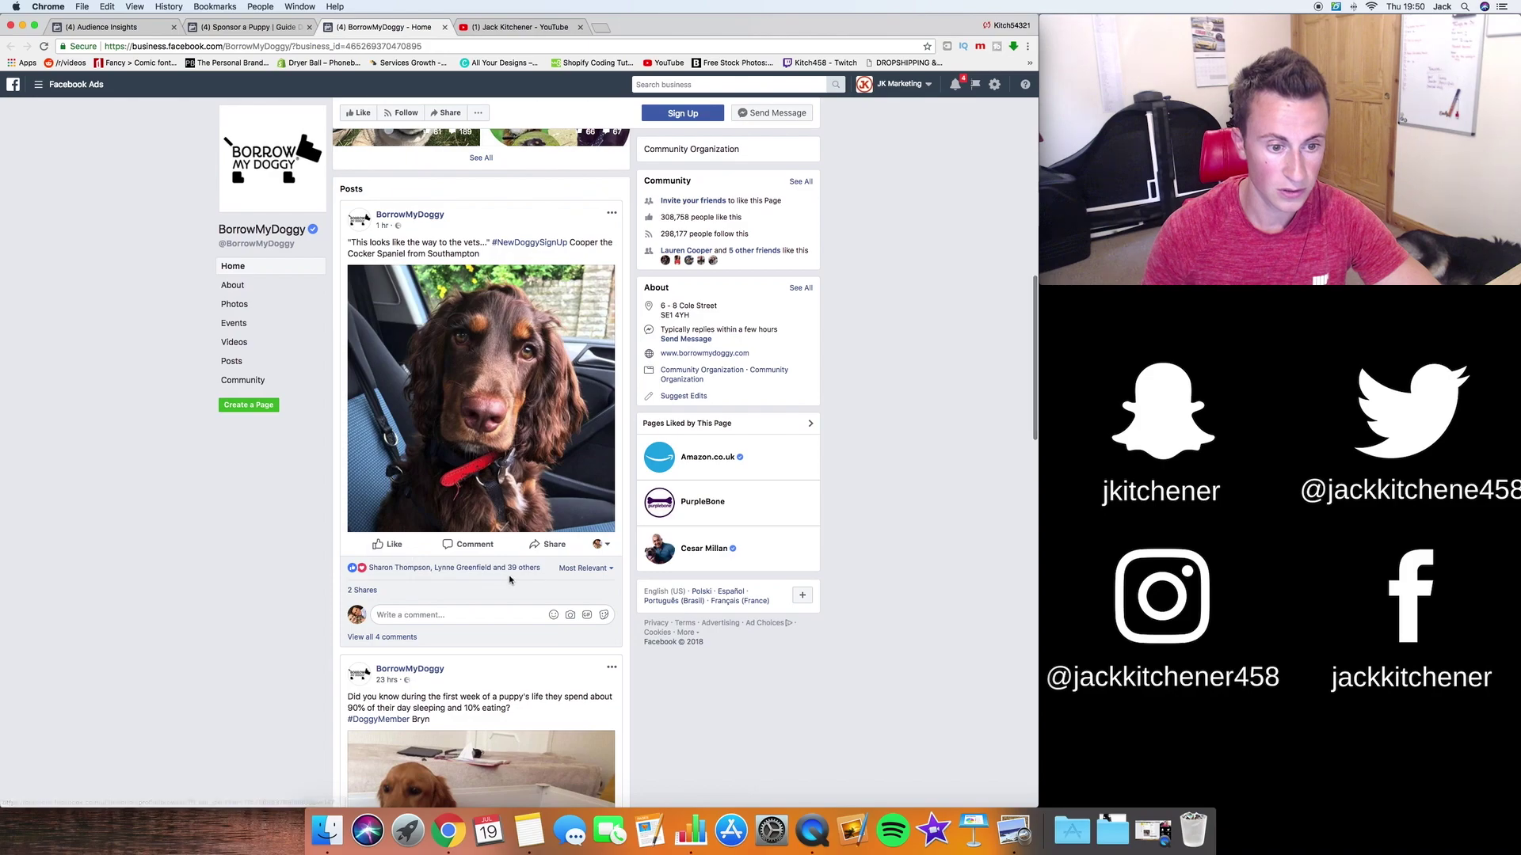
scroll(232, 569, "down", 3)
scroll(232, 570, "down", 15)
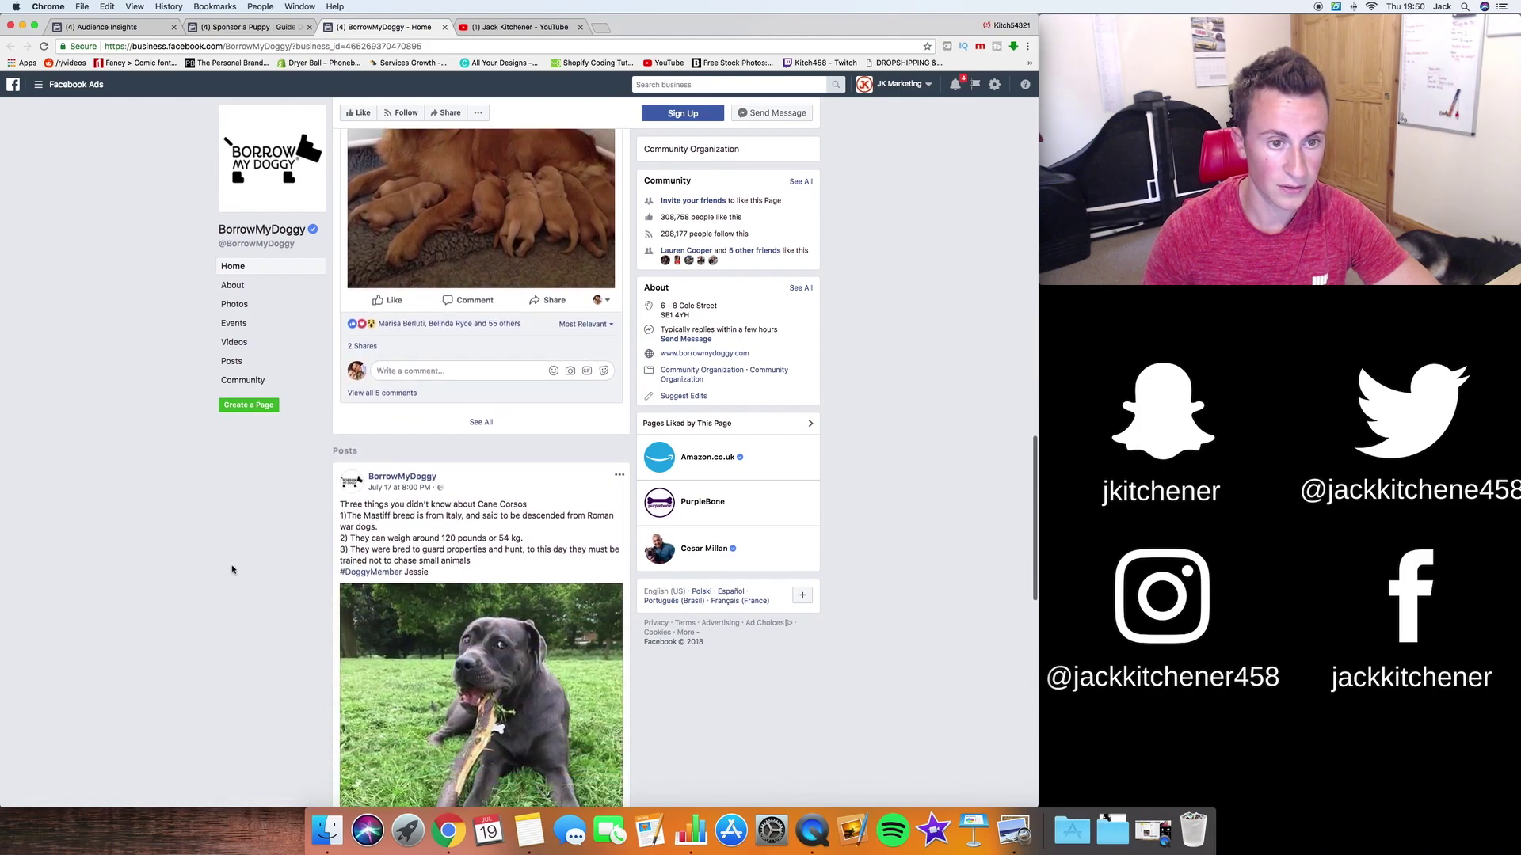
scroll(232, 570, "down", 5)
scroll(232, 570, "up", 20)
scroll(232, 570, "up", 8)
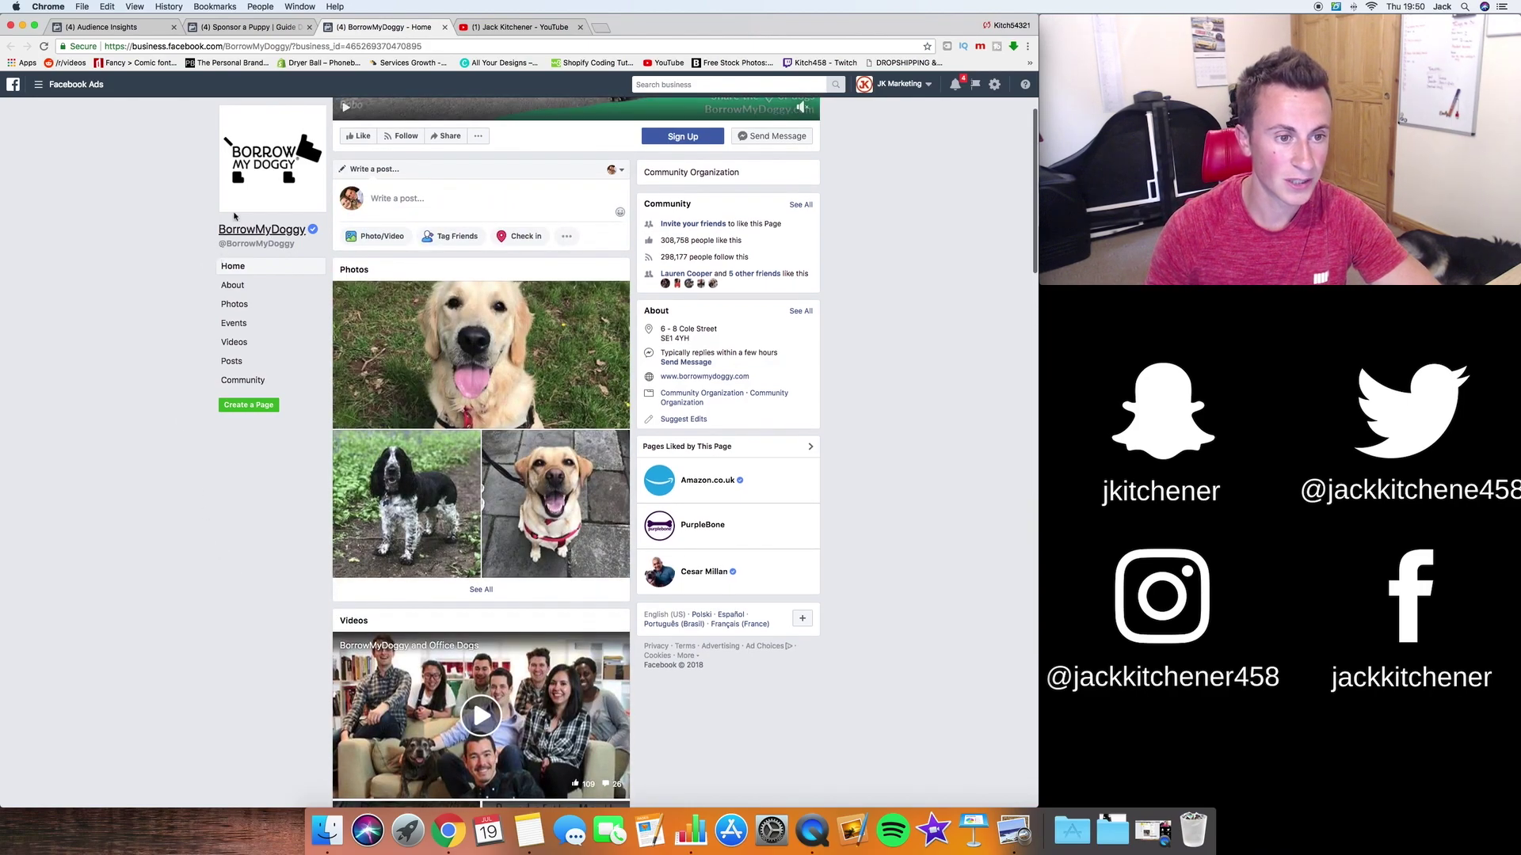
Return to the audience, remove The Guide Dogs for the Blind Association interest, and search interests for "borrowmydoggy" and the shorter "borrow".
left_click(125, 30)
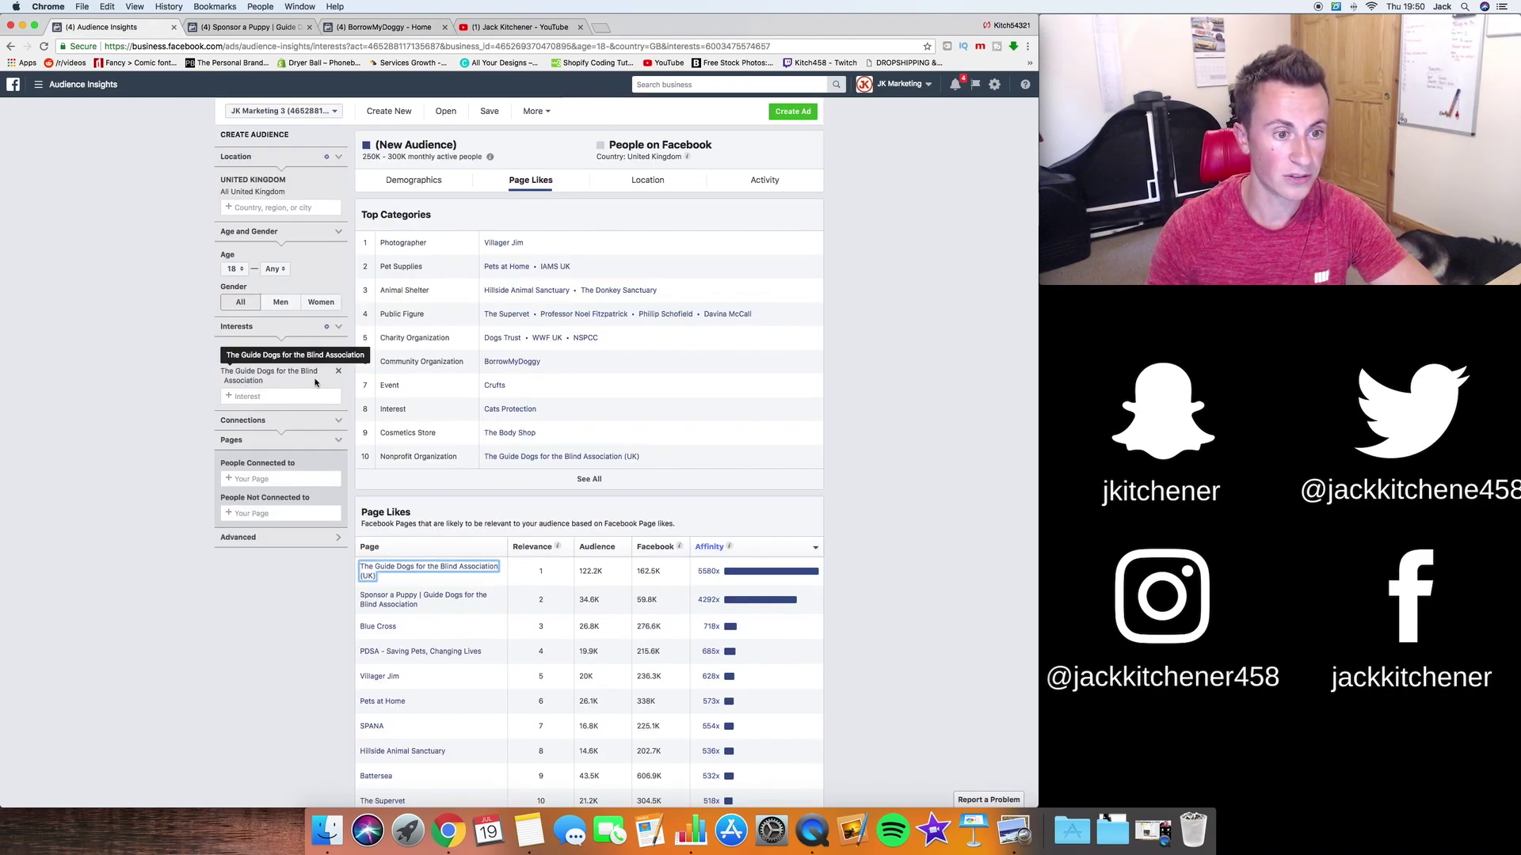
left_click(299, 354)
type("borrowmydoggy")
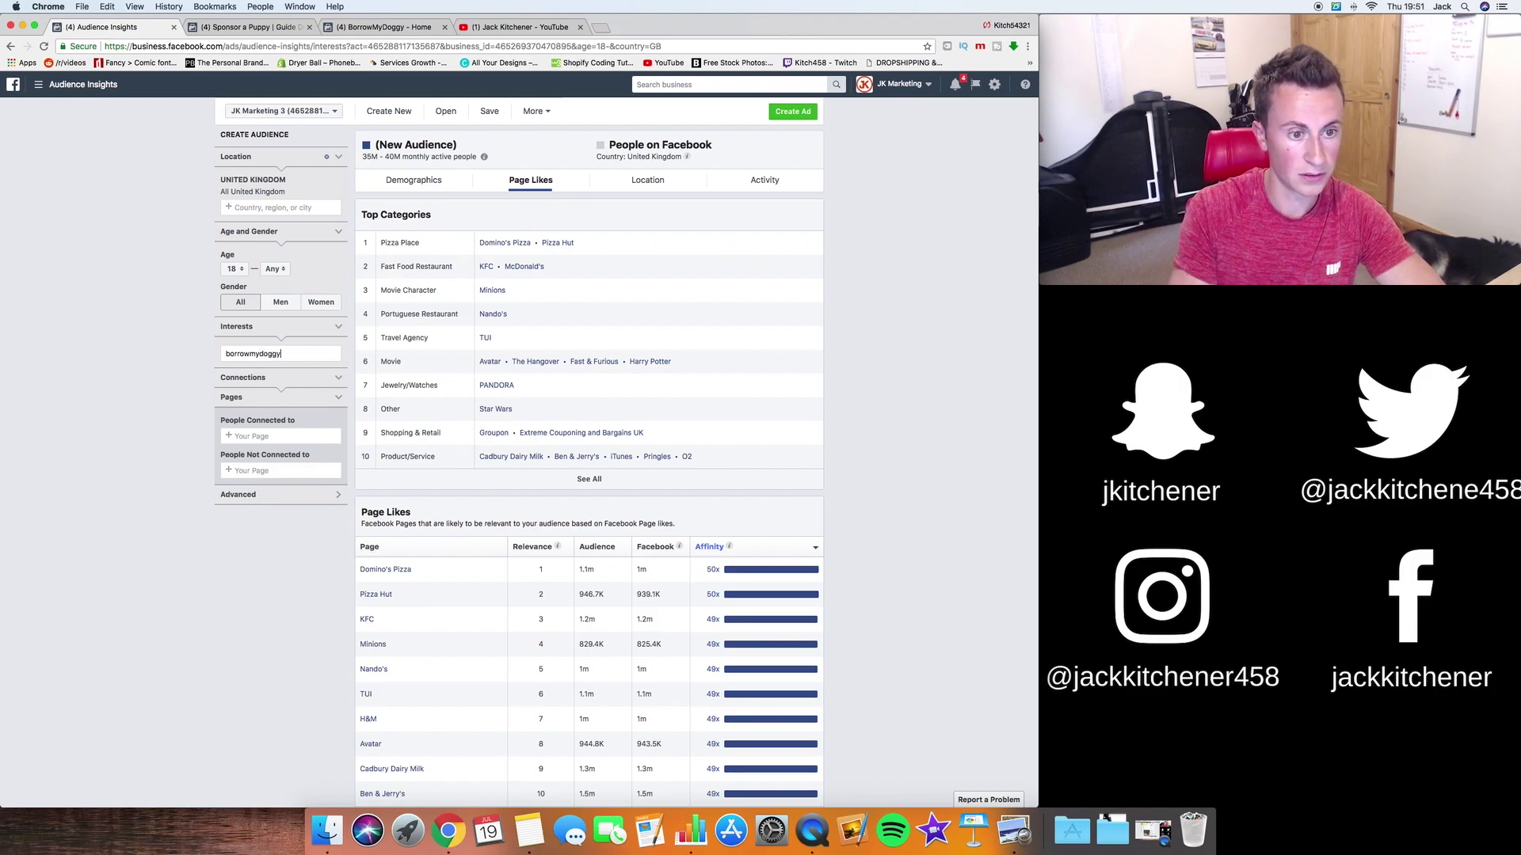
key("BackSpace")
key("BackSpace")
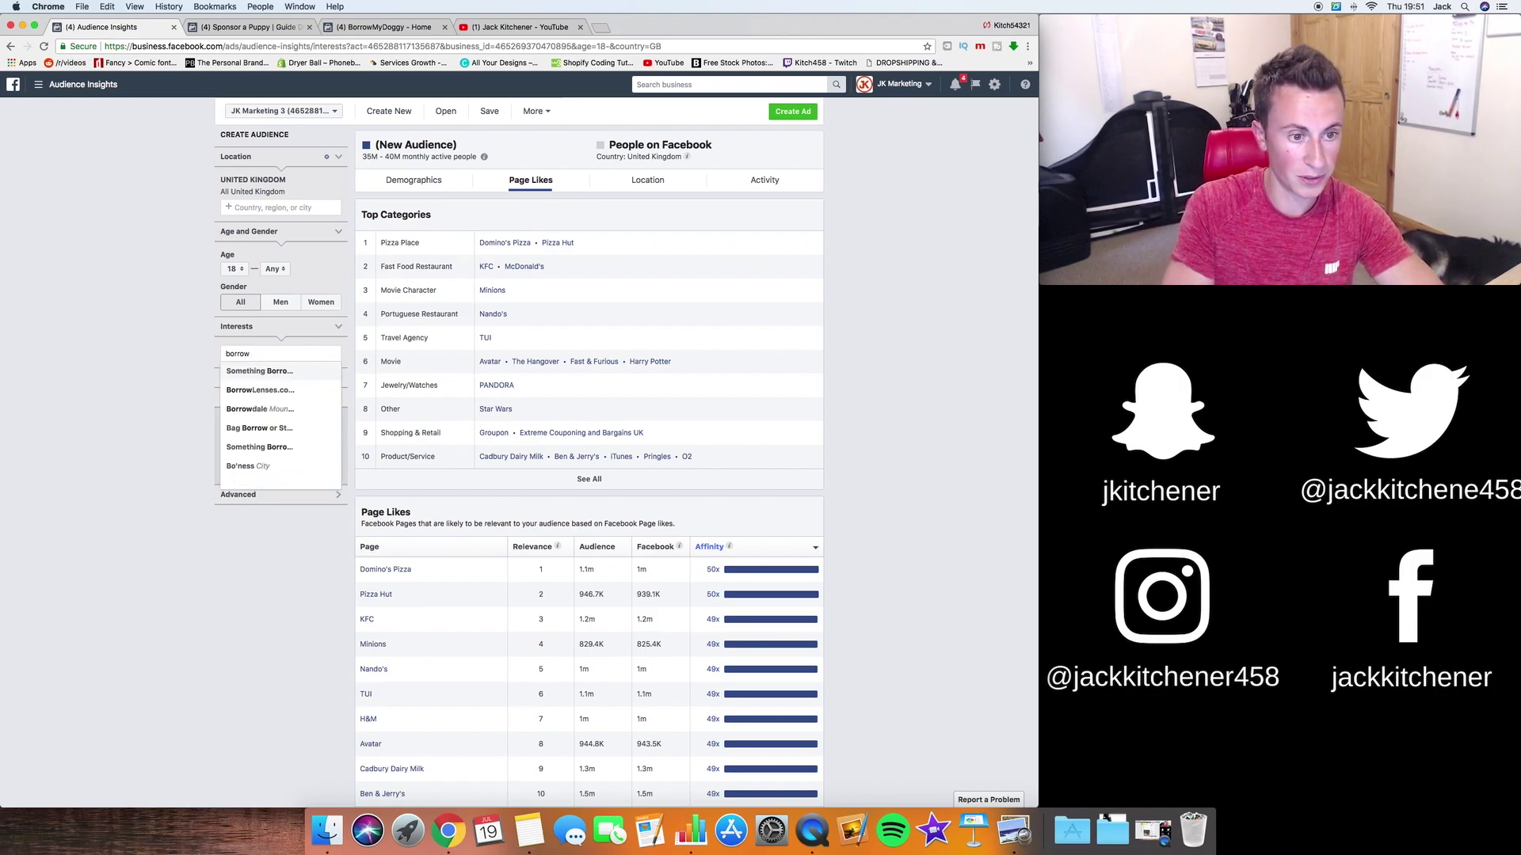
type("my")
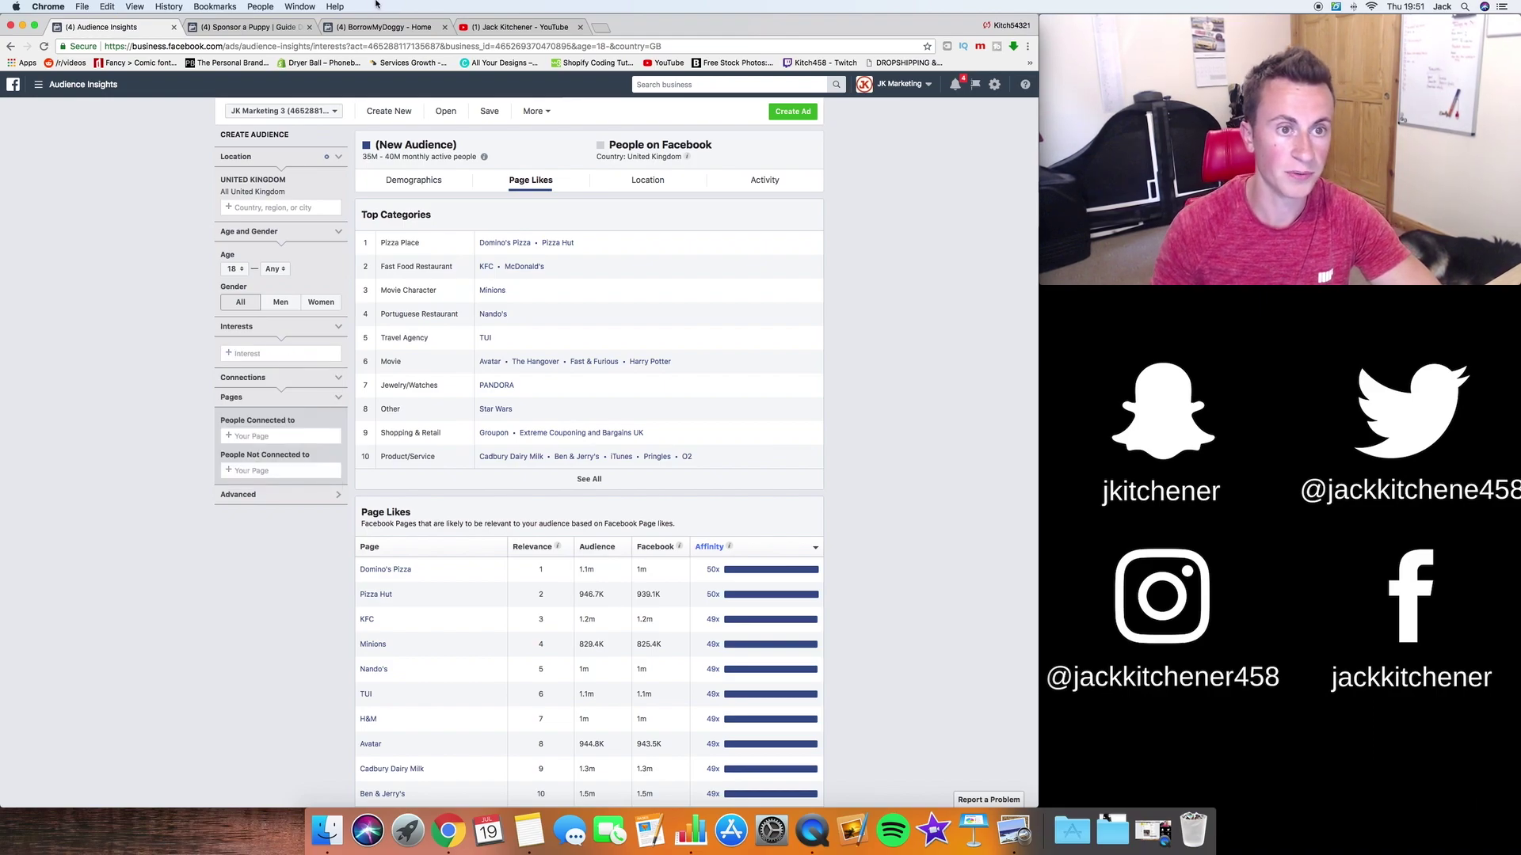
Close the BorrowMyDoggy page and switch to the Sponsor a Puppy | Guide Dogs for the Blind Association page.
left_click(378, 28)
left_click(445, 27)
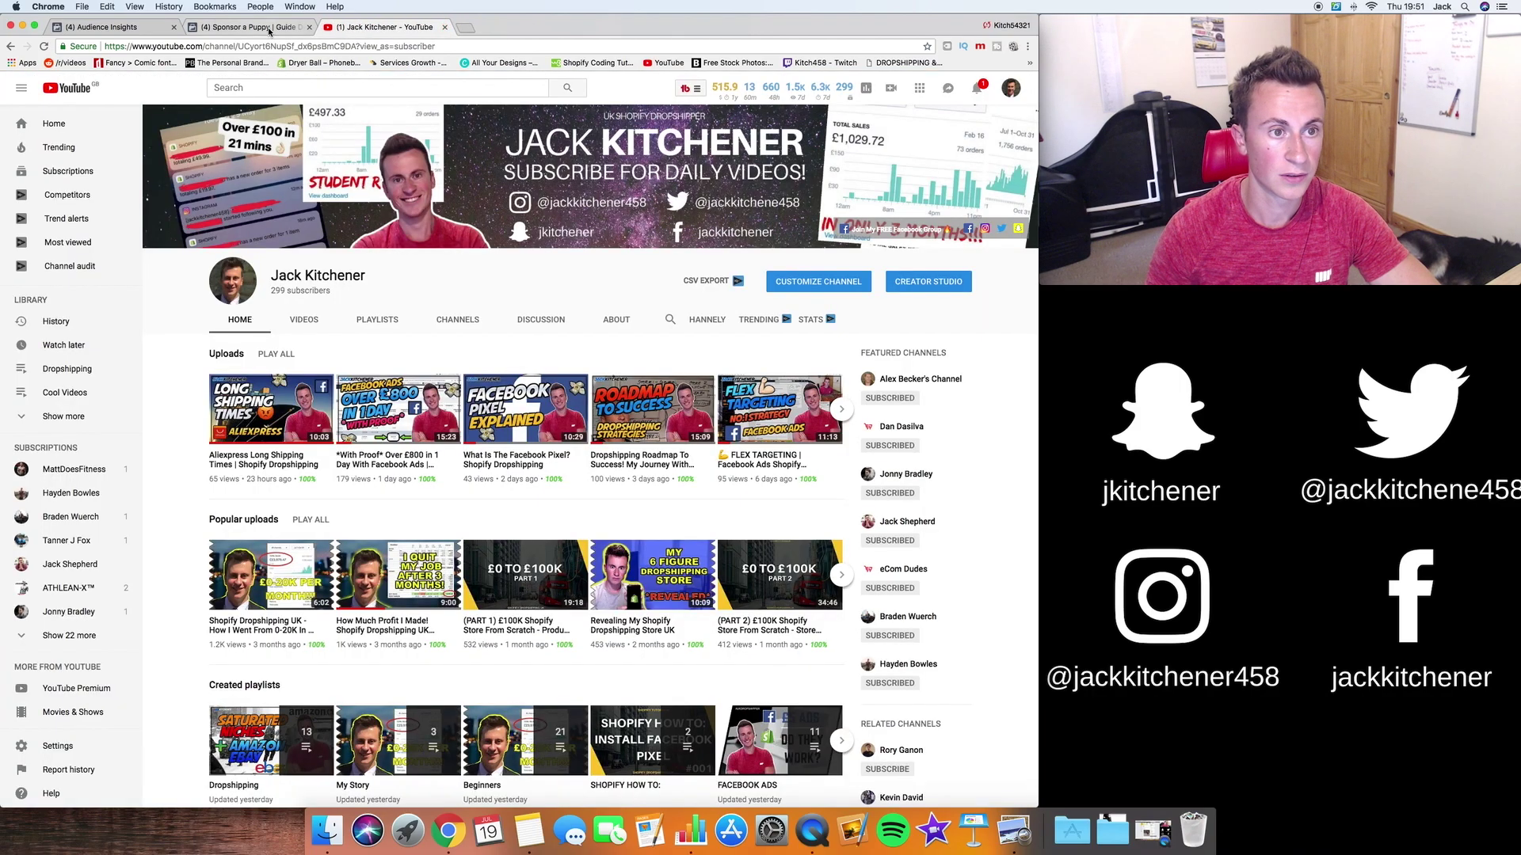
left_click(241, 27)
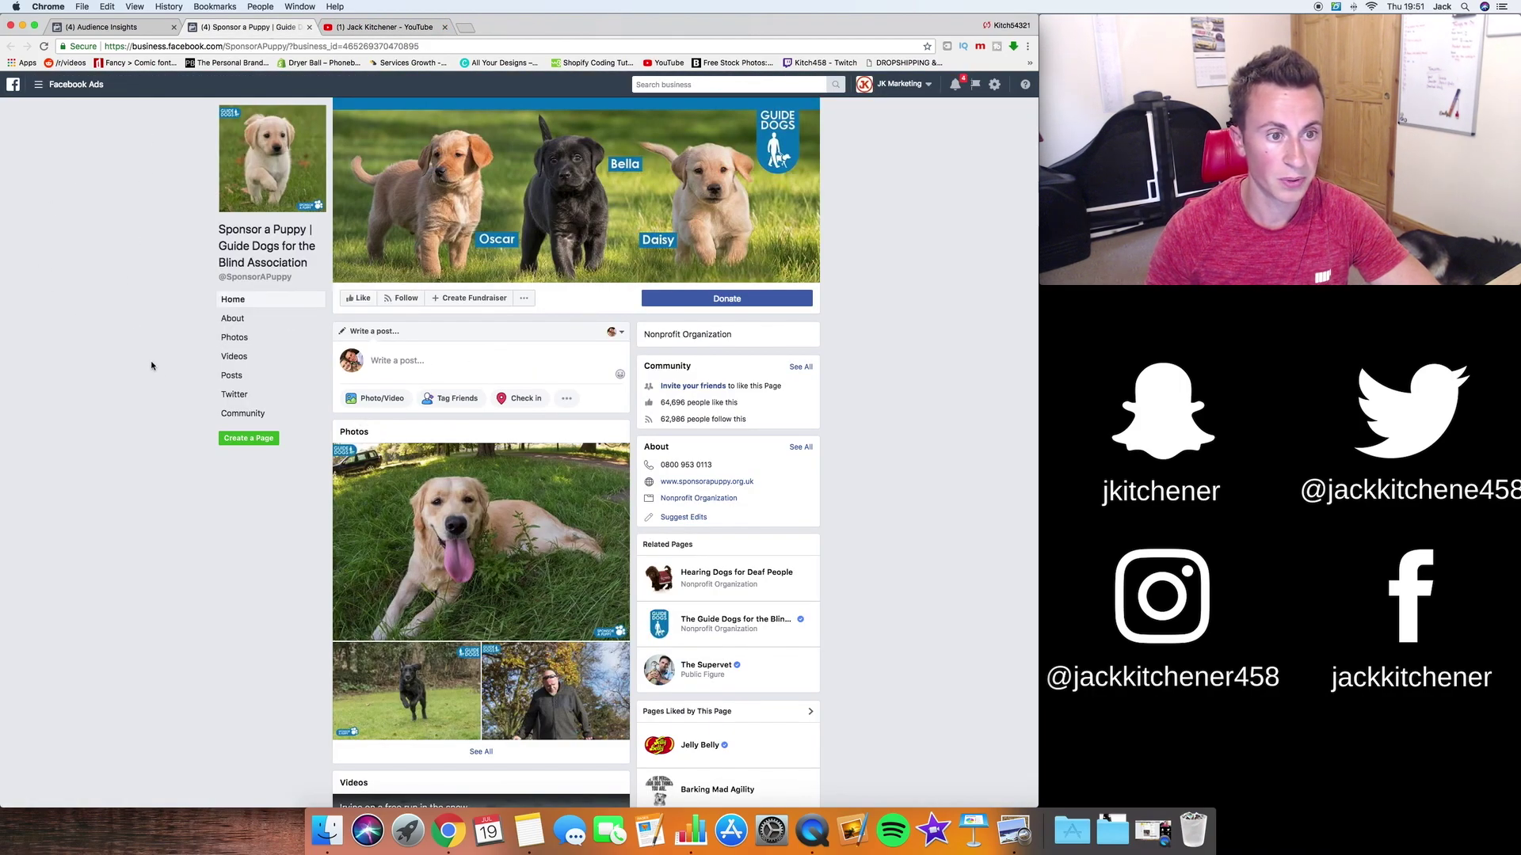
Examine the Sponsor a Puppy page, including its likes, related pages, videos and the reactions, comments and shares on its posts.
scroll(859, 267, "down", 10)
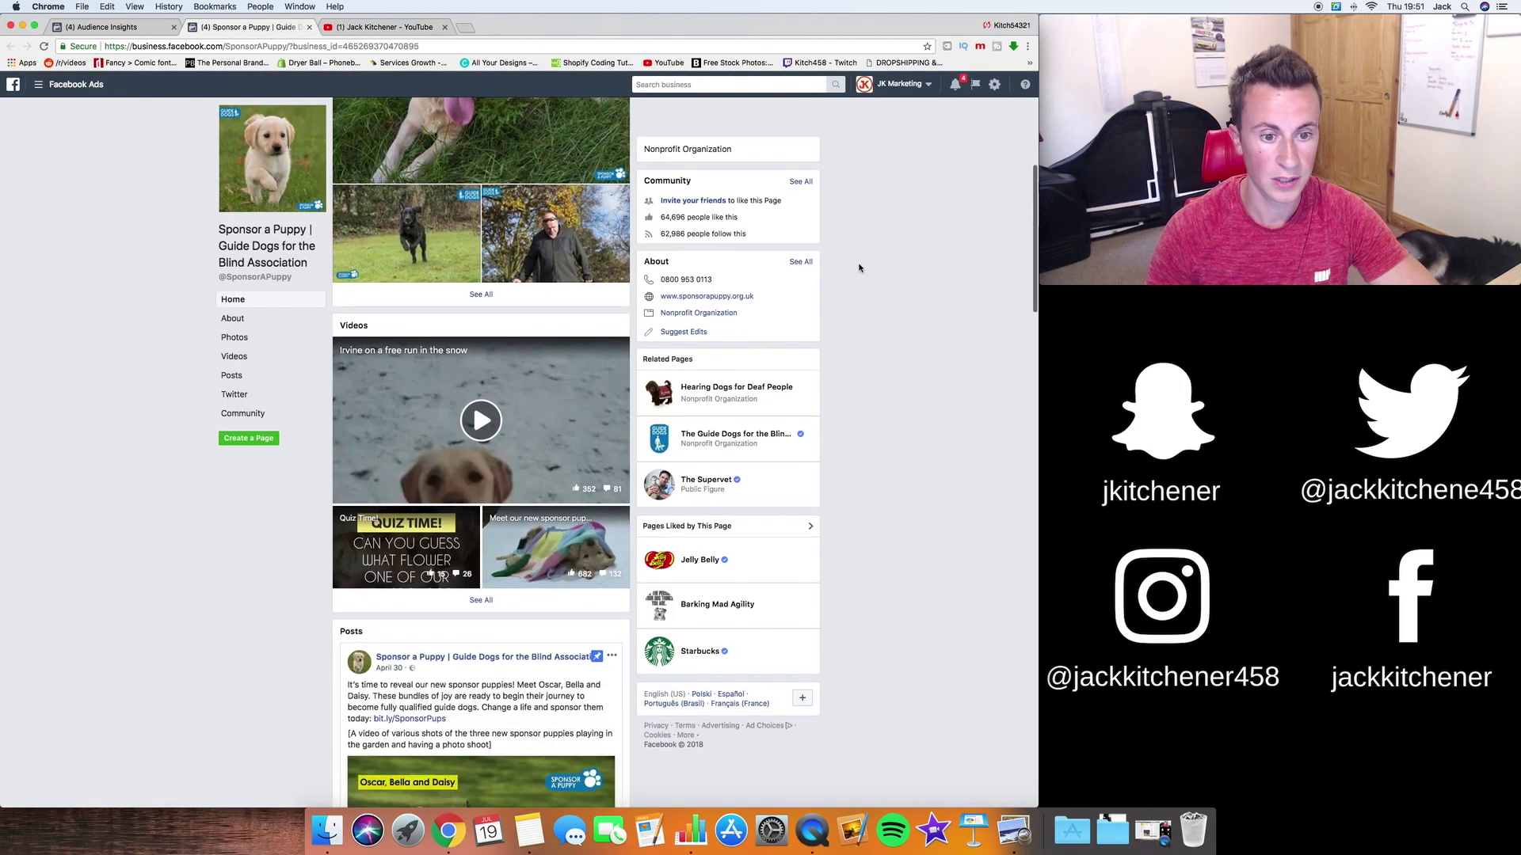
scroll(859, 268, "up", 10)
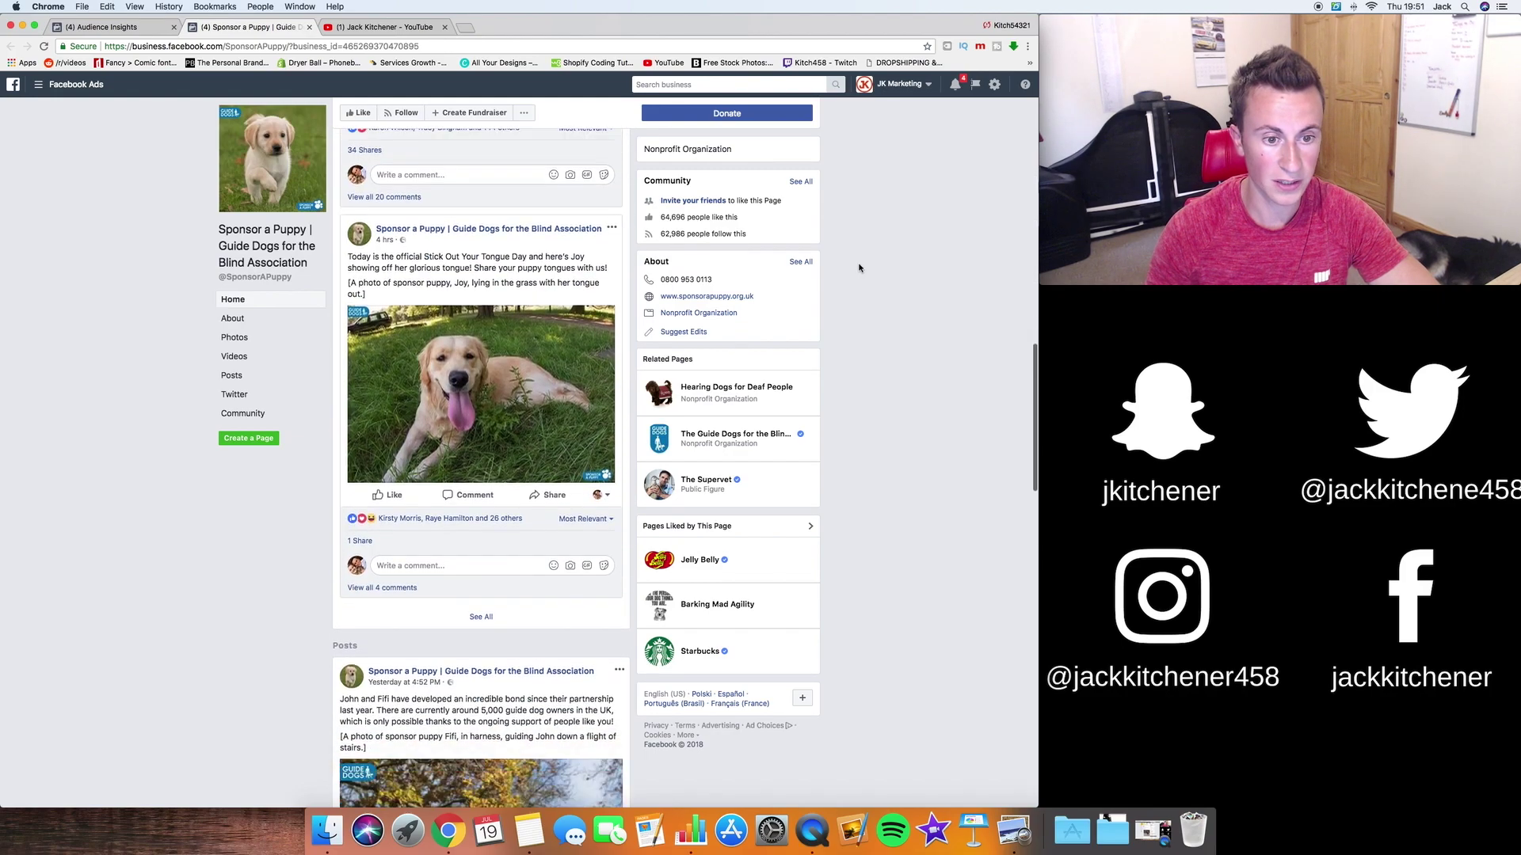
scroll(856, 270, "up", 2)
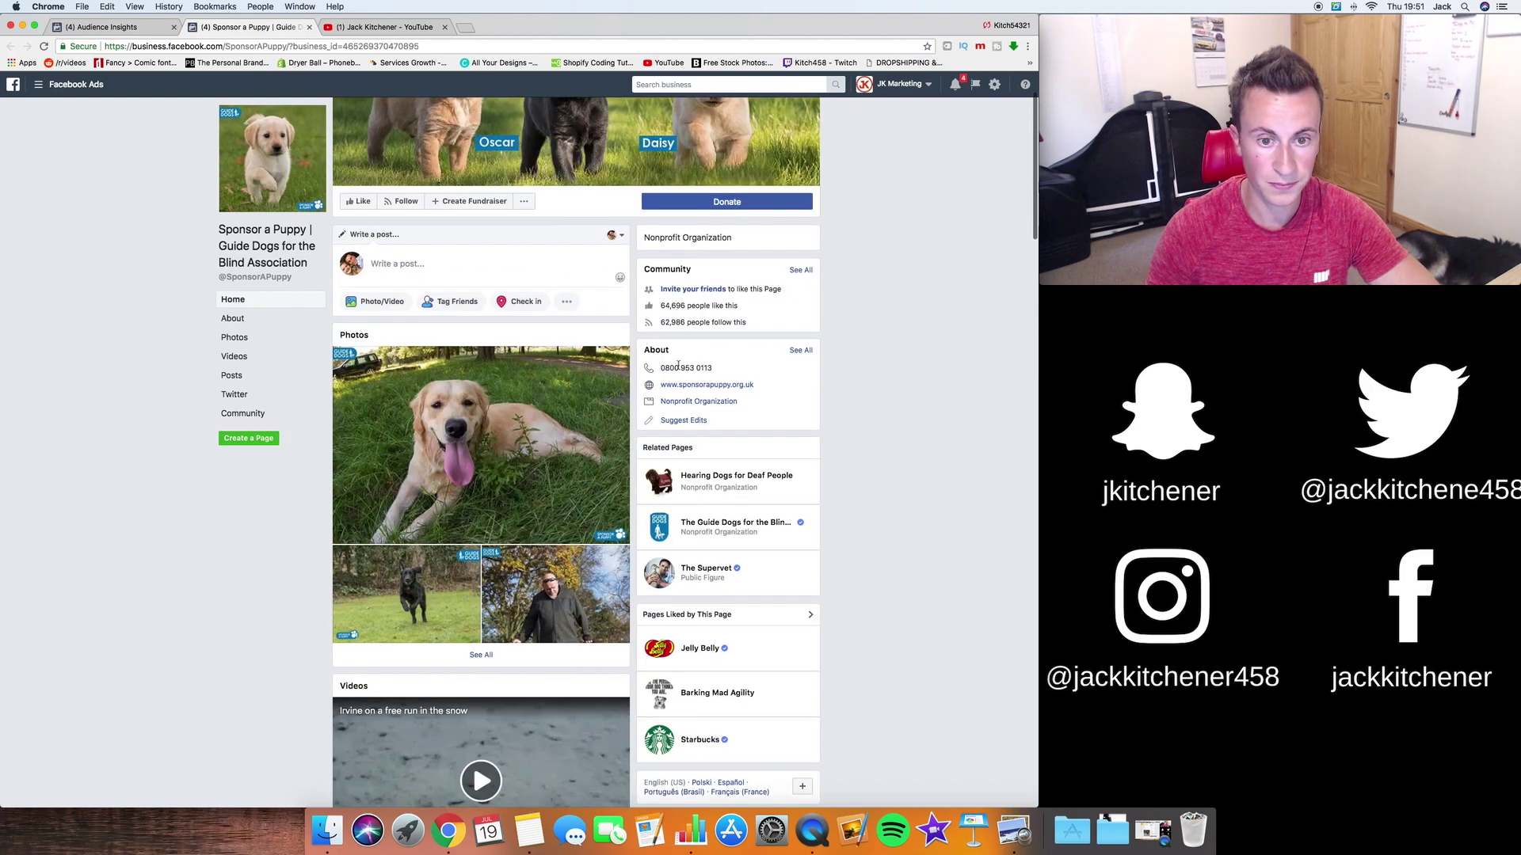
scroll(880, 336, "down", 10)
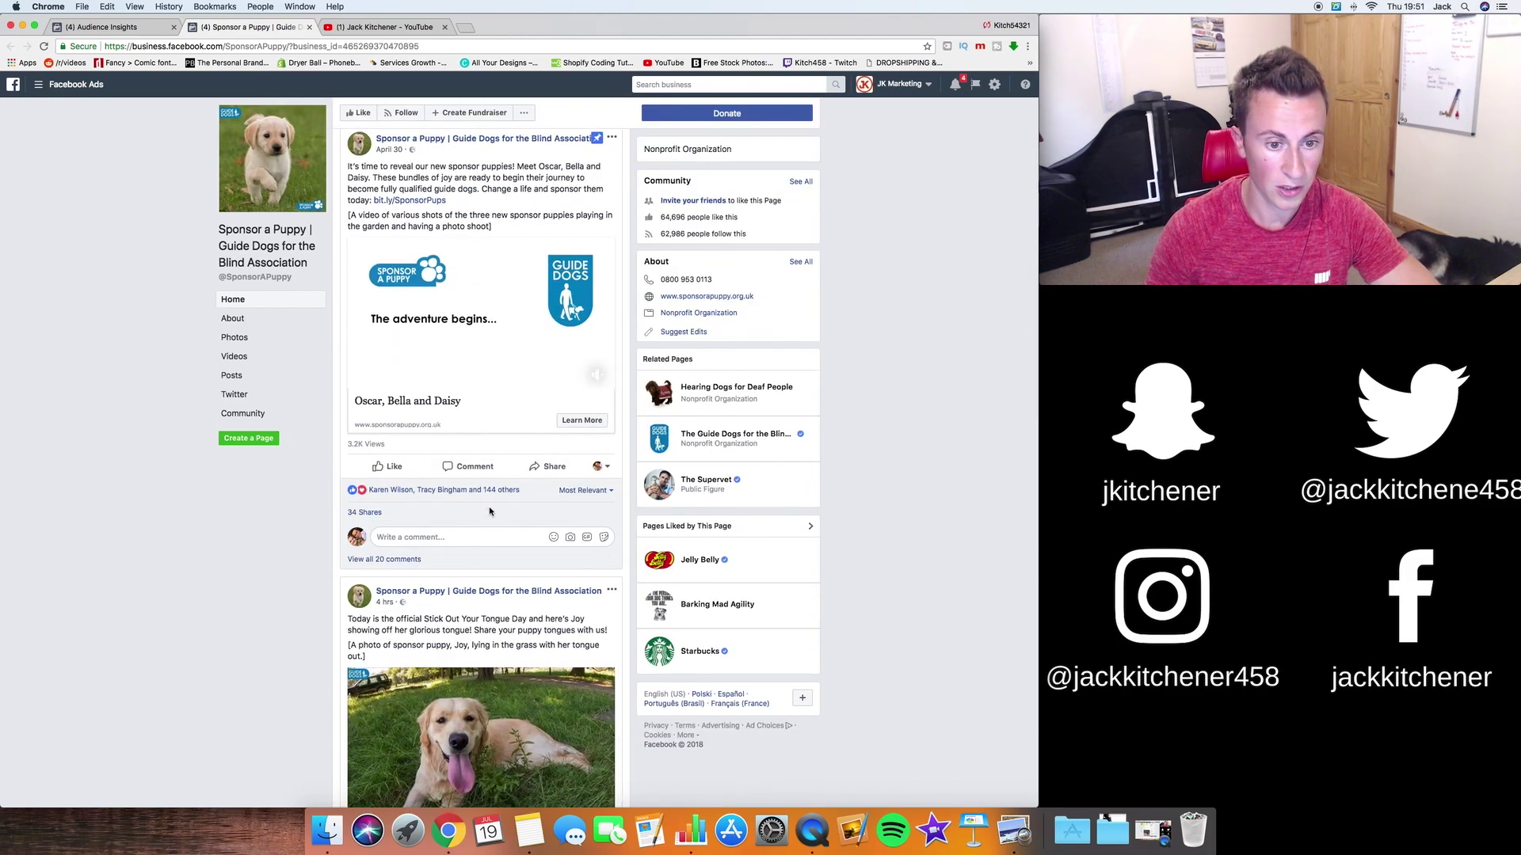
mouse_move(486, 494)
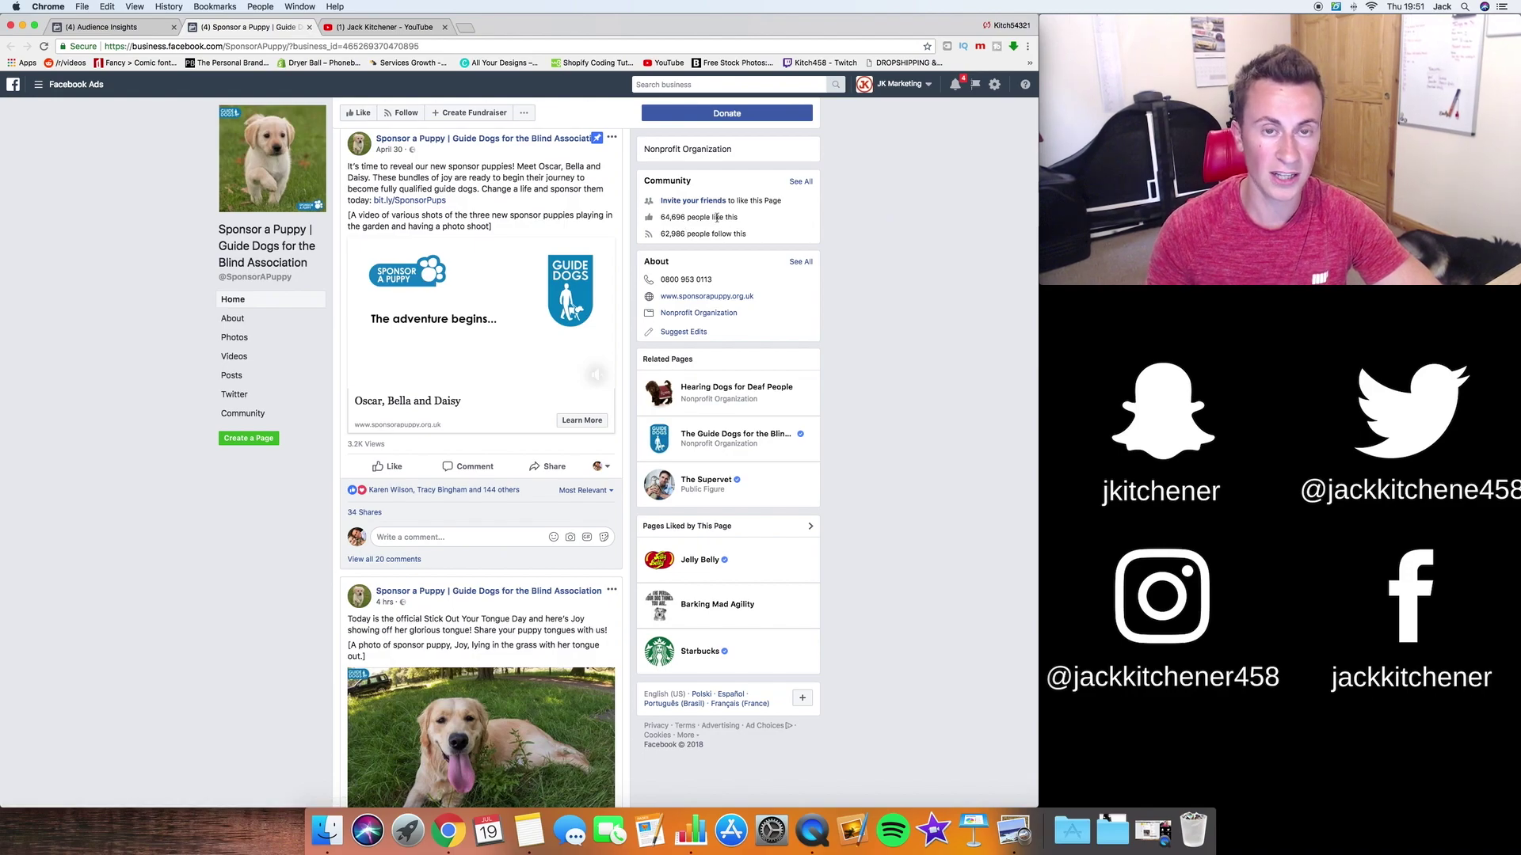
scroll(526, 529, "down", 10)
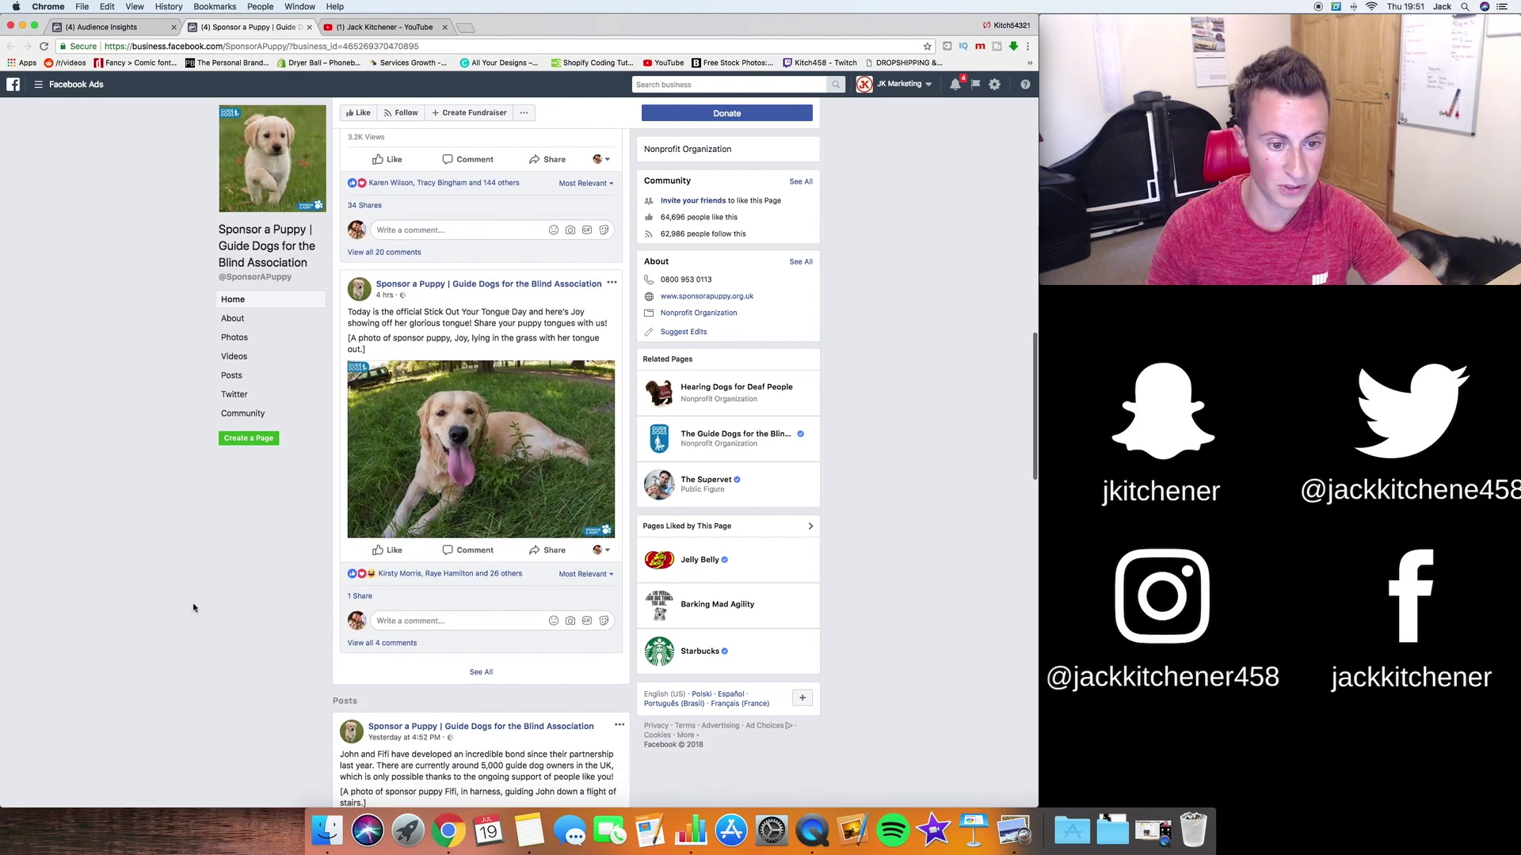
scroll(130, 528, "down", 8)
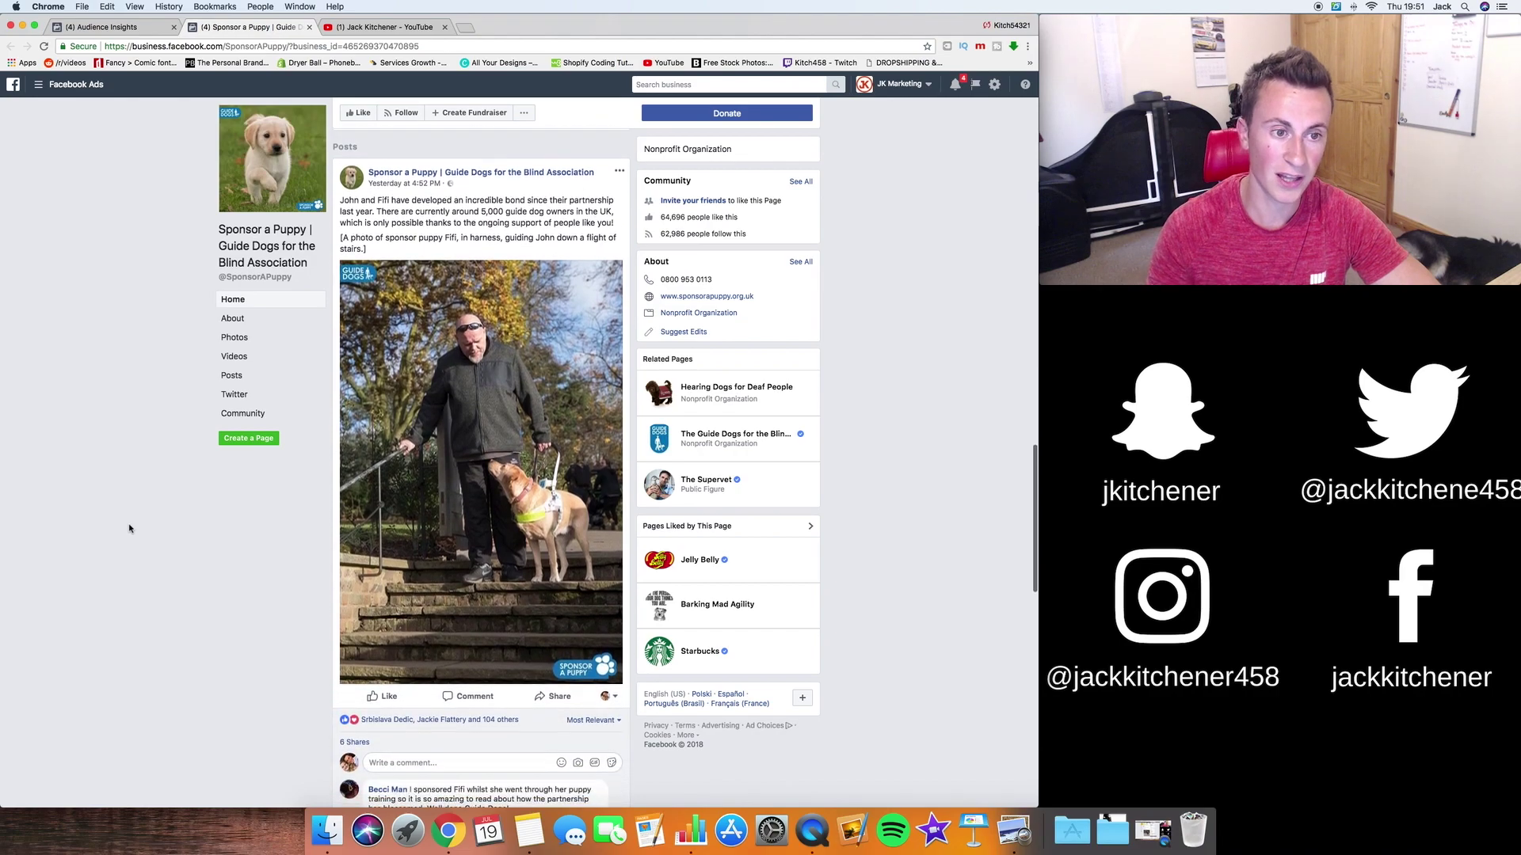
scroll(129, 528, "up", 10)
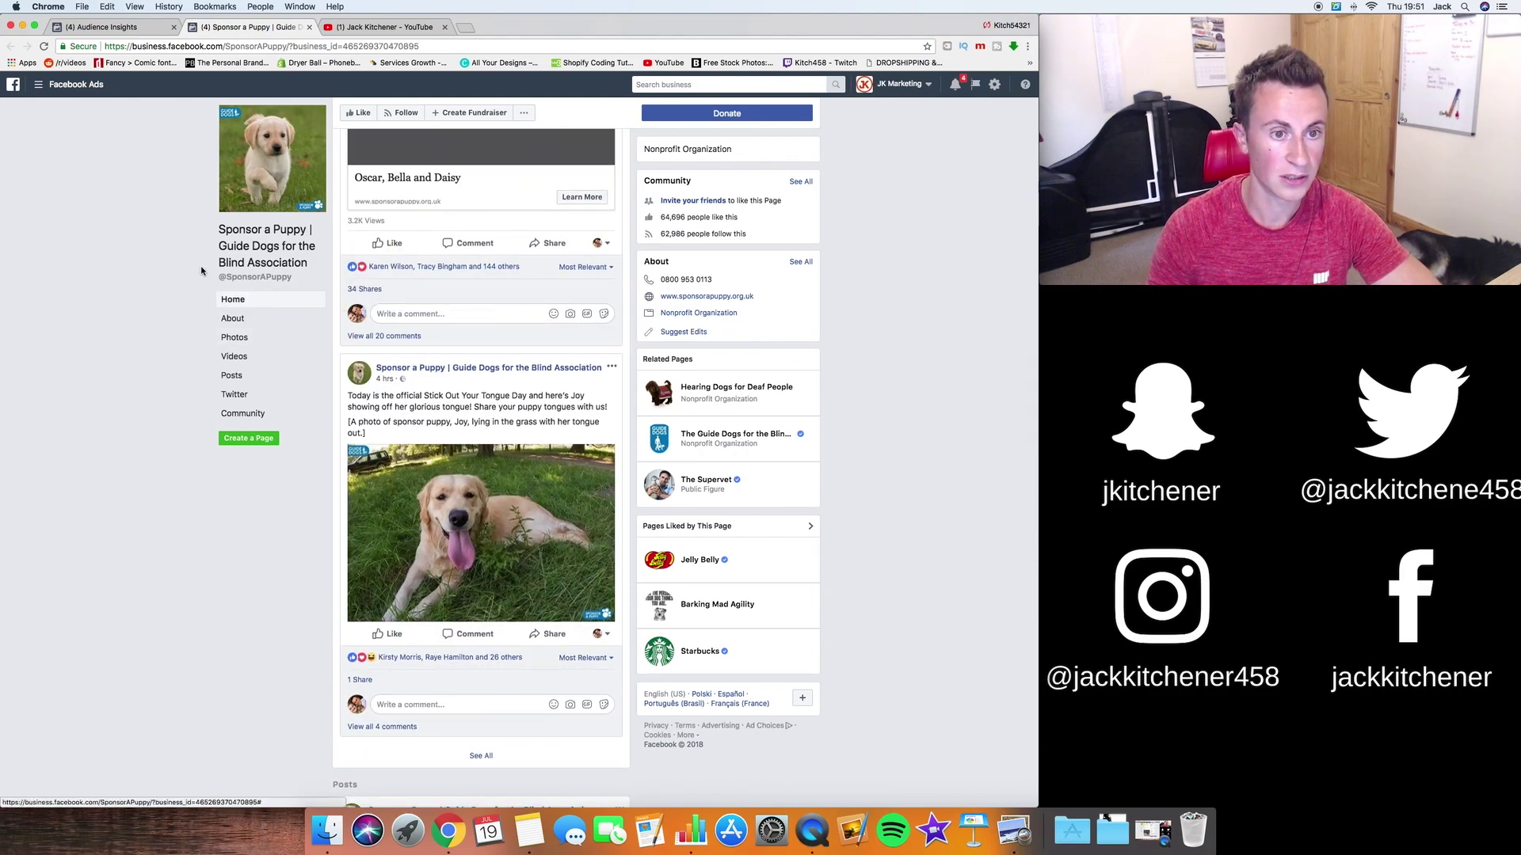
Return to the audience and search the interests for "sponsor a puppy".
left_click(111, 27)
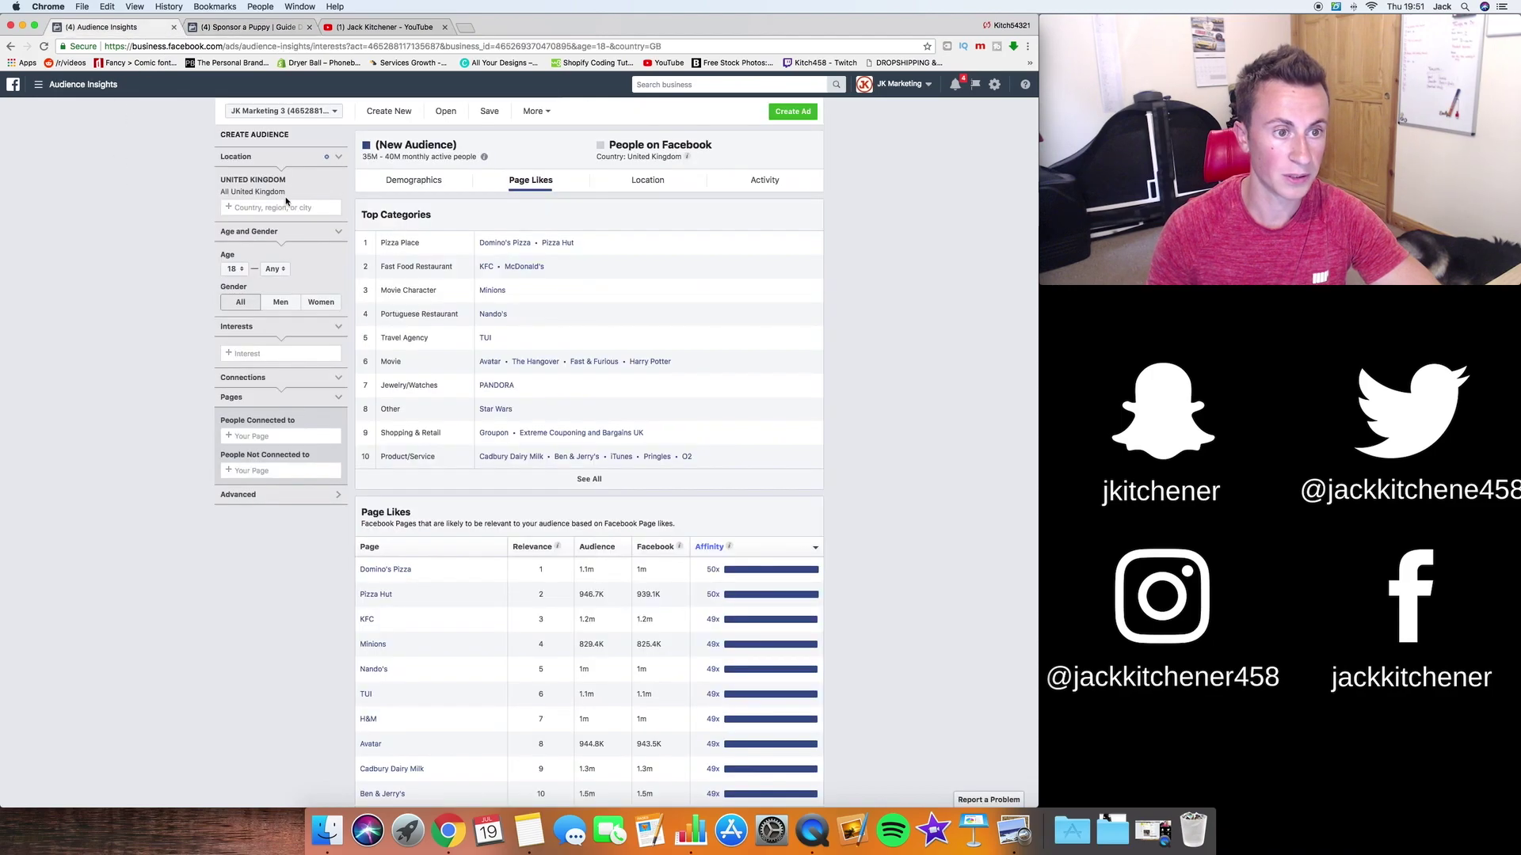
left_click(264, 354)
type("spo")
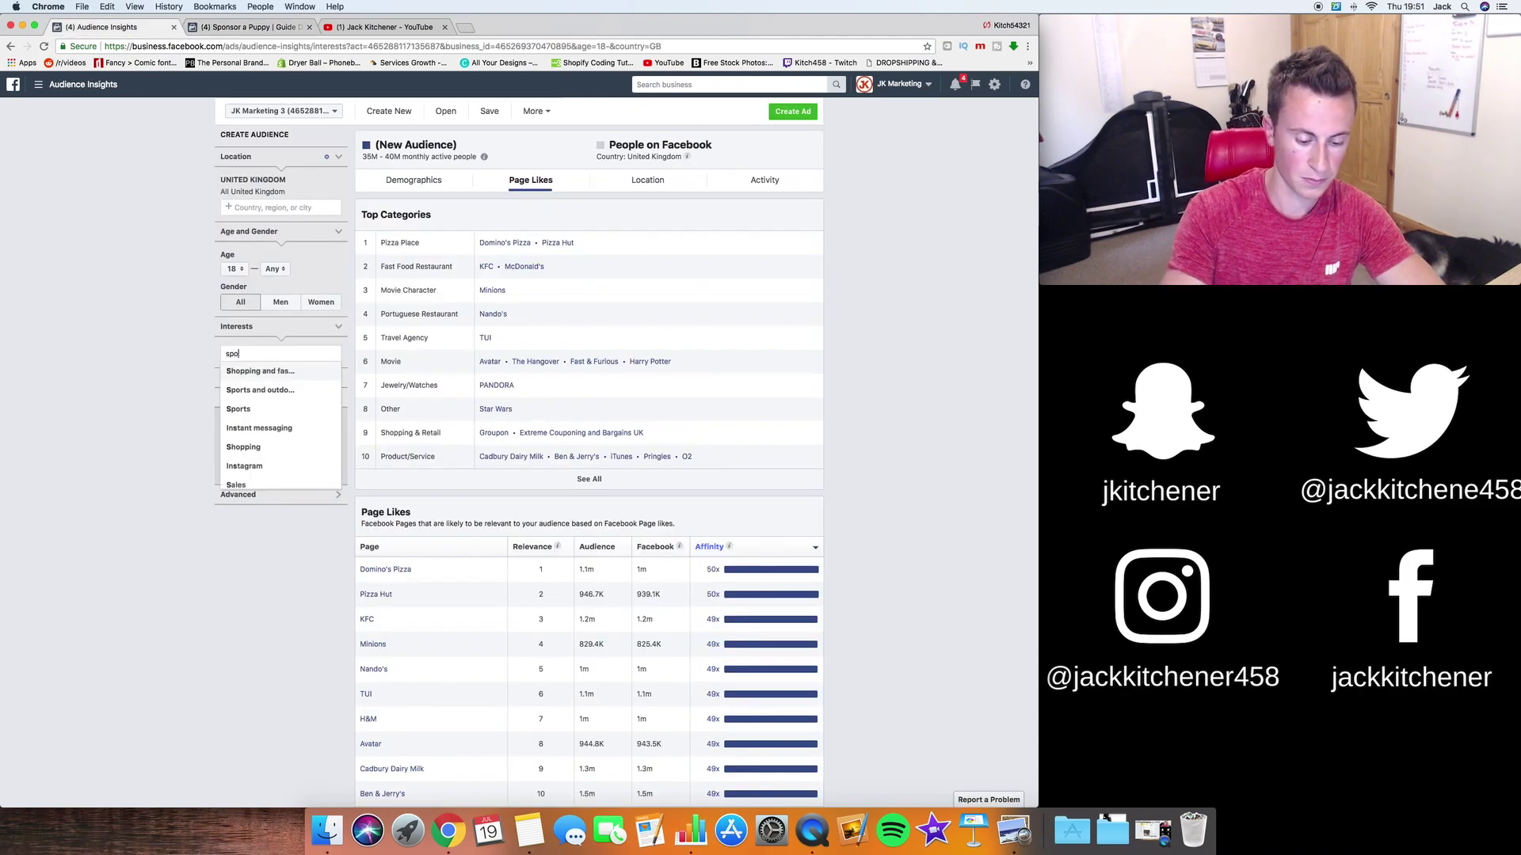
type("nsor a p")
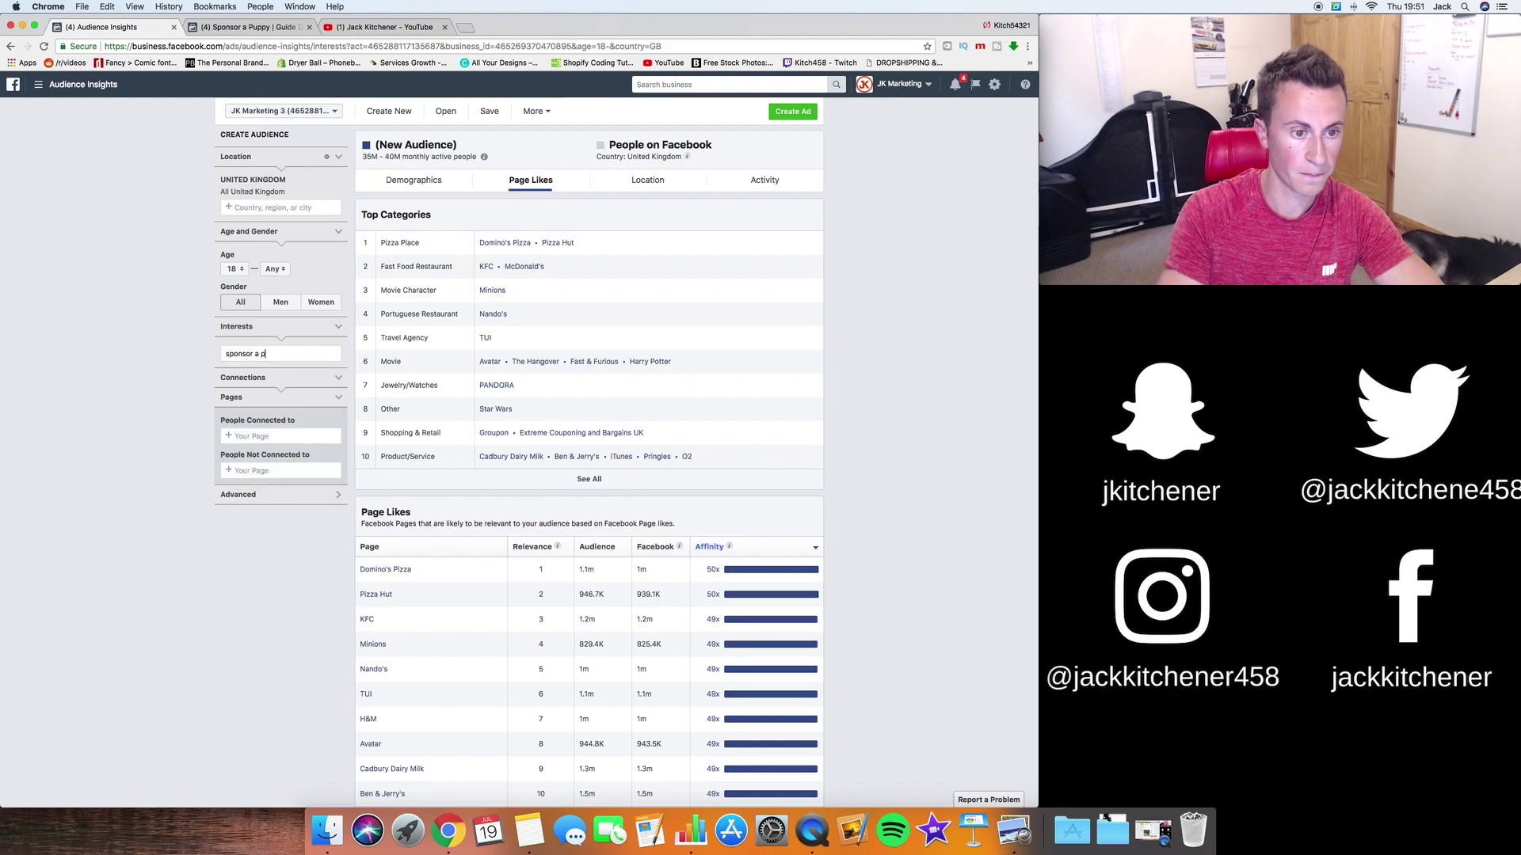
type("uppy")
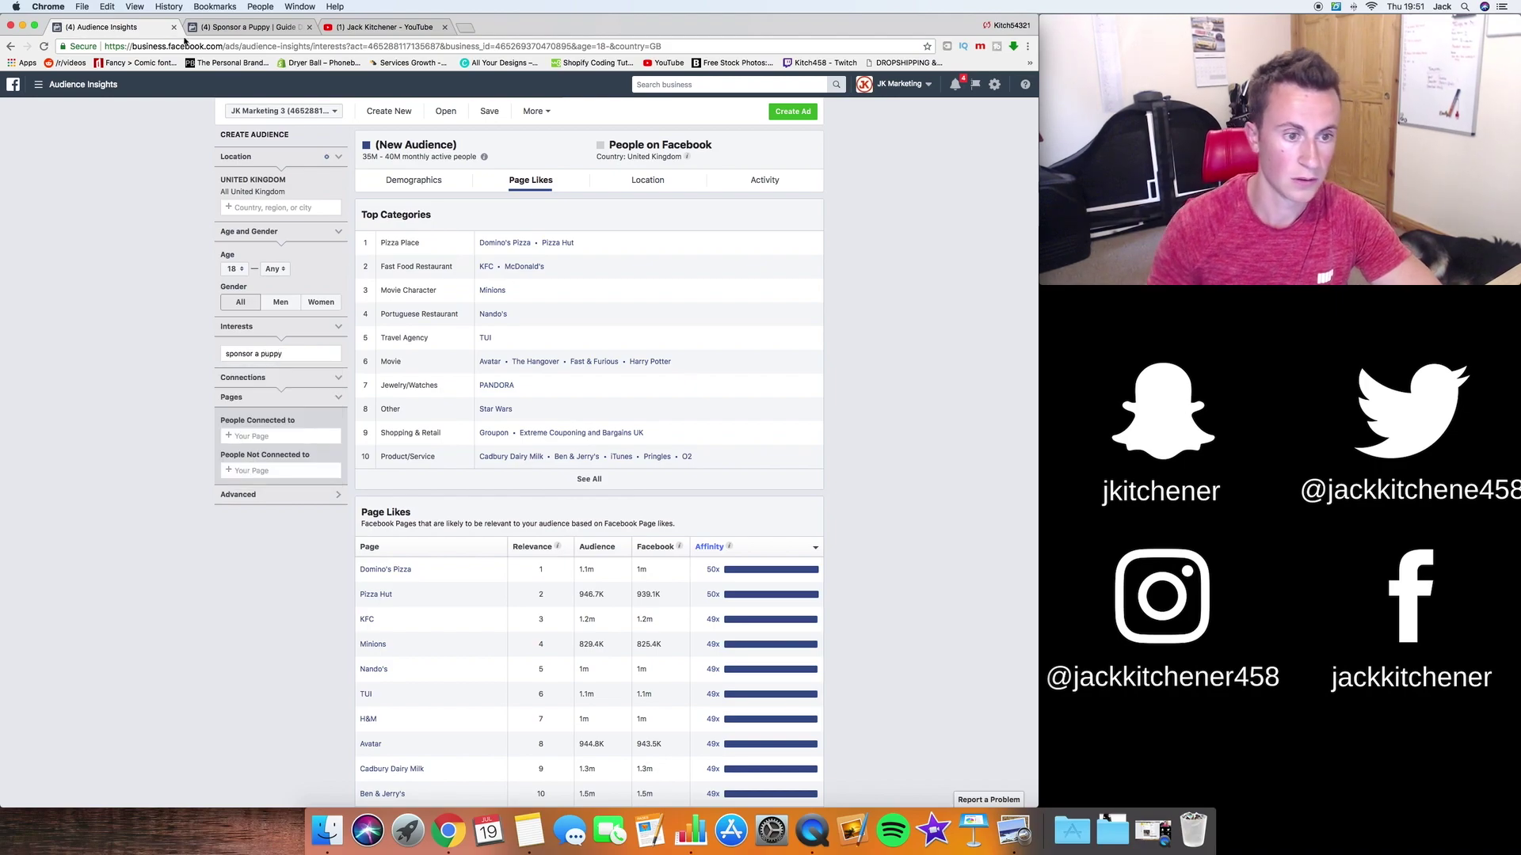
Check the Sponsor a Puppy page's exact name and repeat the audience interest search for "sponsor a p".
left_click(225, 29)
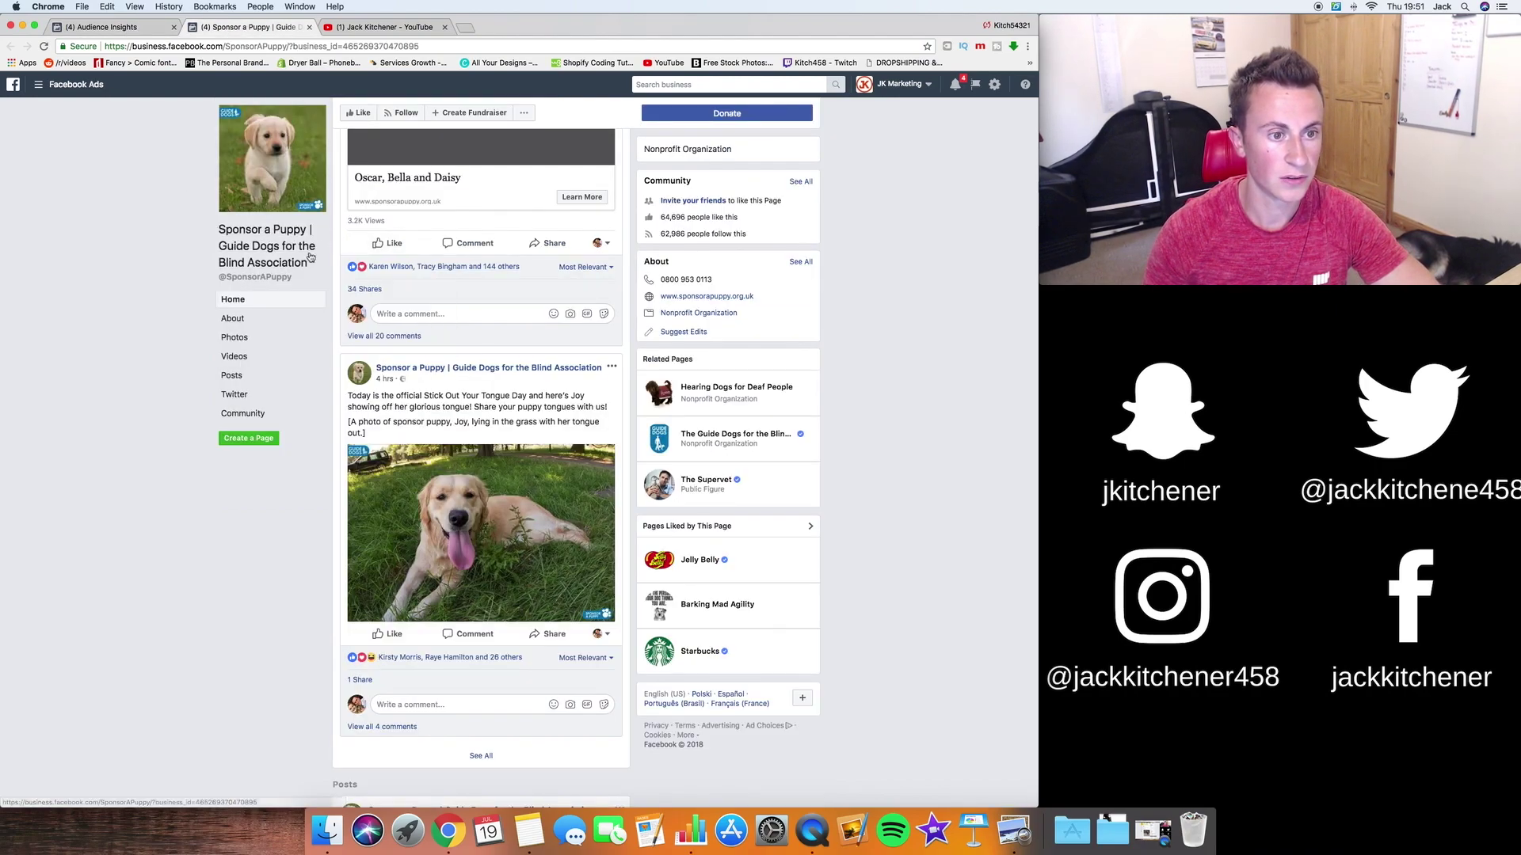
left_click_drag(307, 257, 314, 264)
left_click(315, 262)
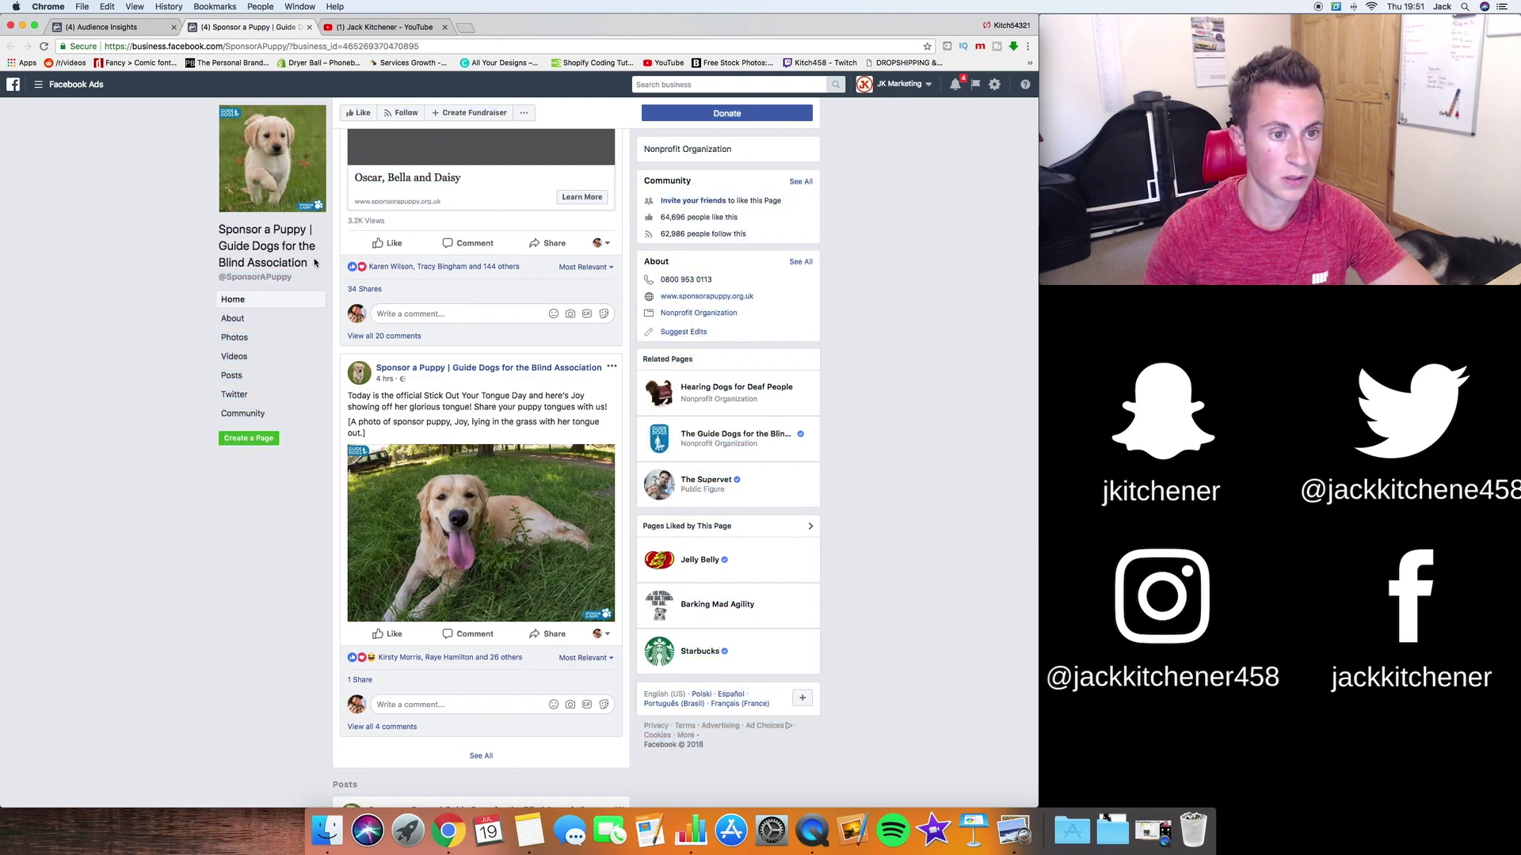
left_click(100, 27)
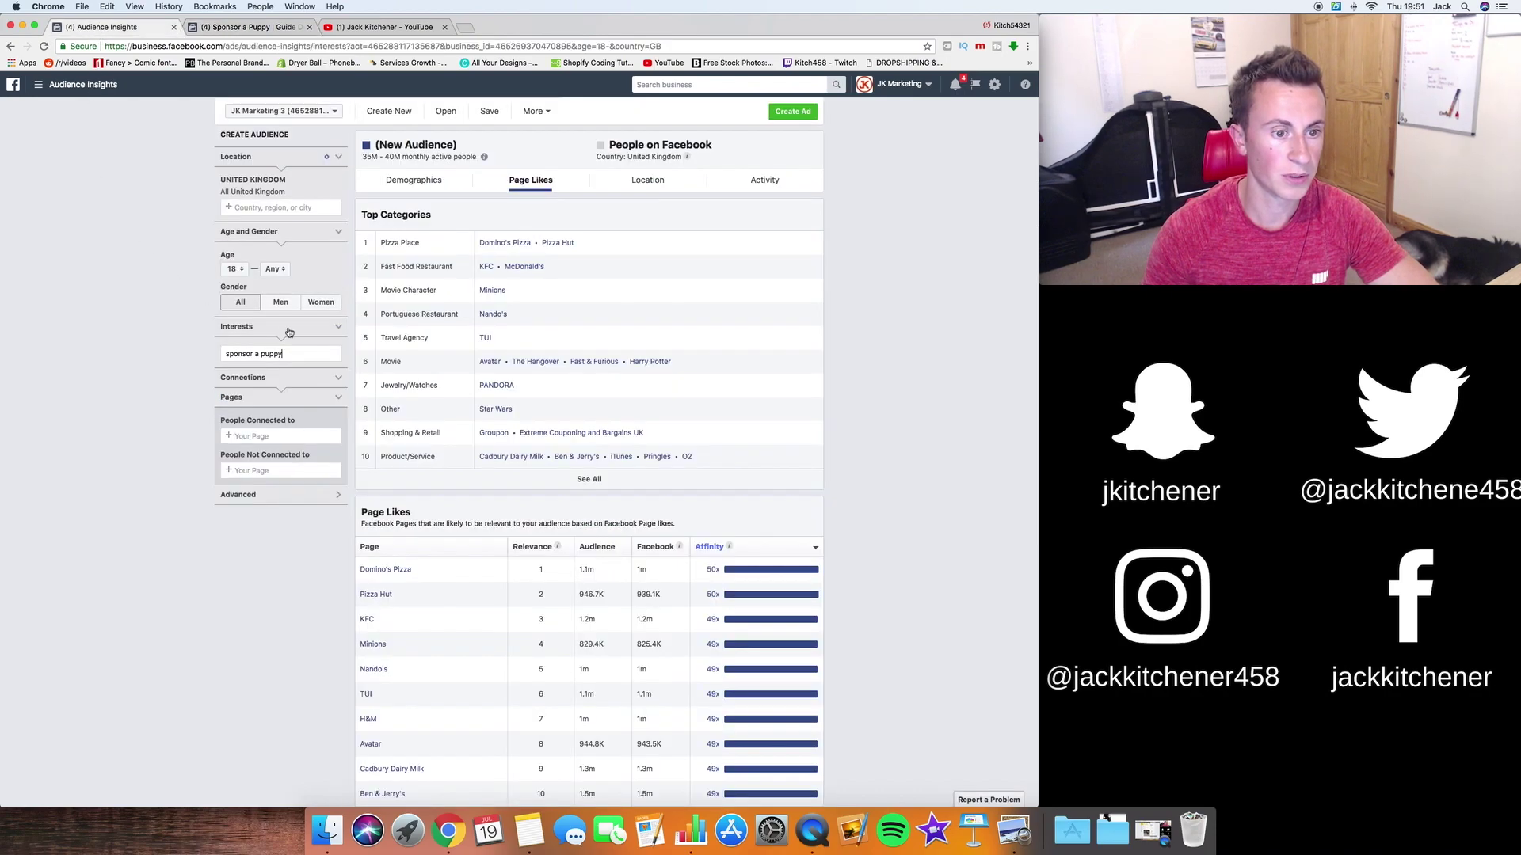
left_click(313, 358)
type("s")
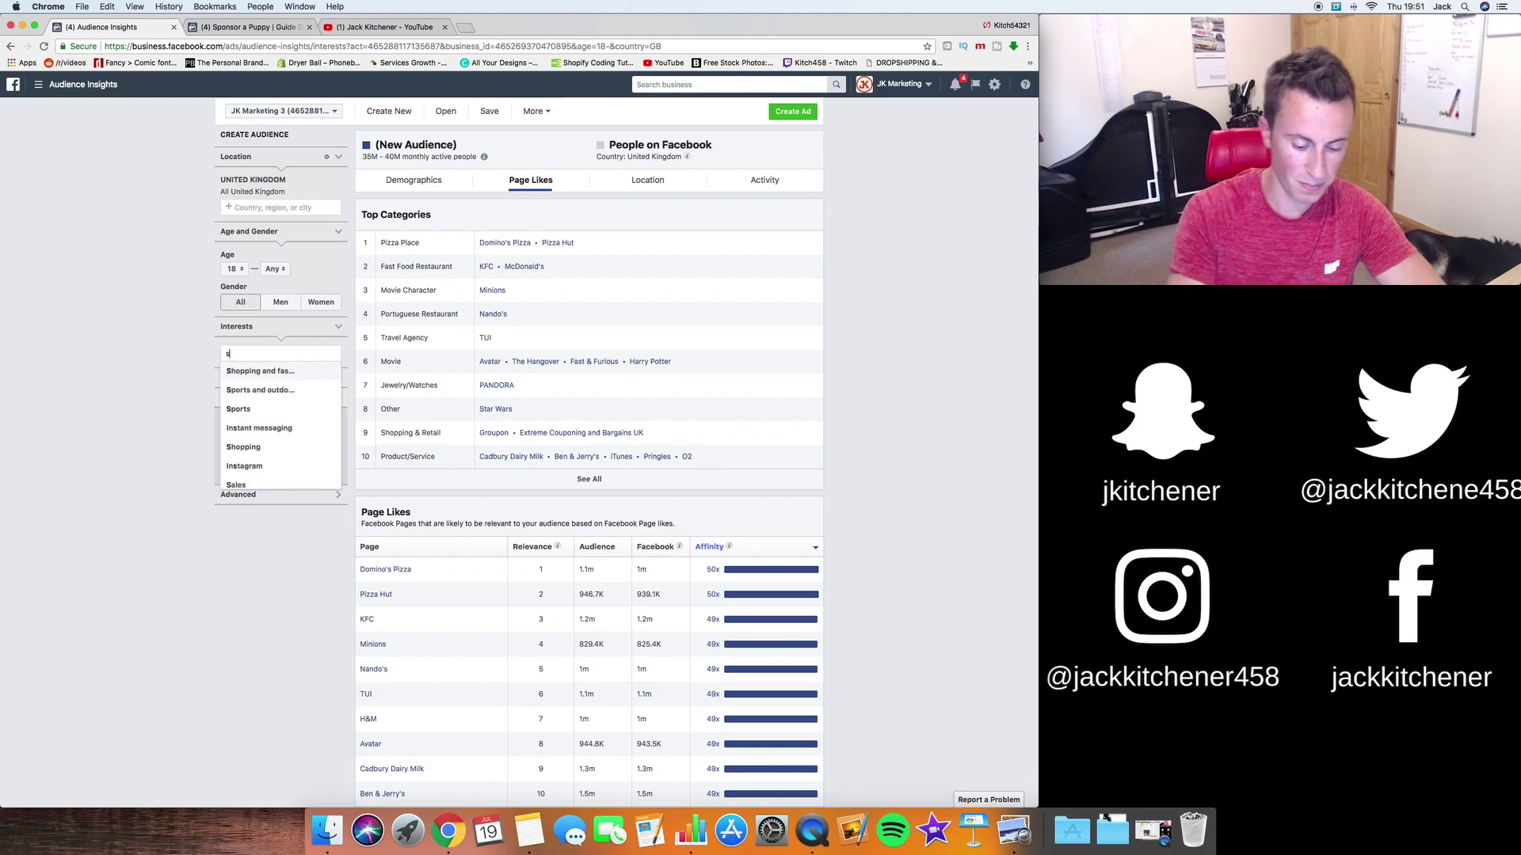
type("ponsor a p")
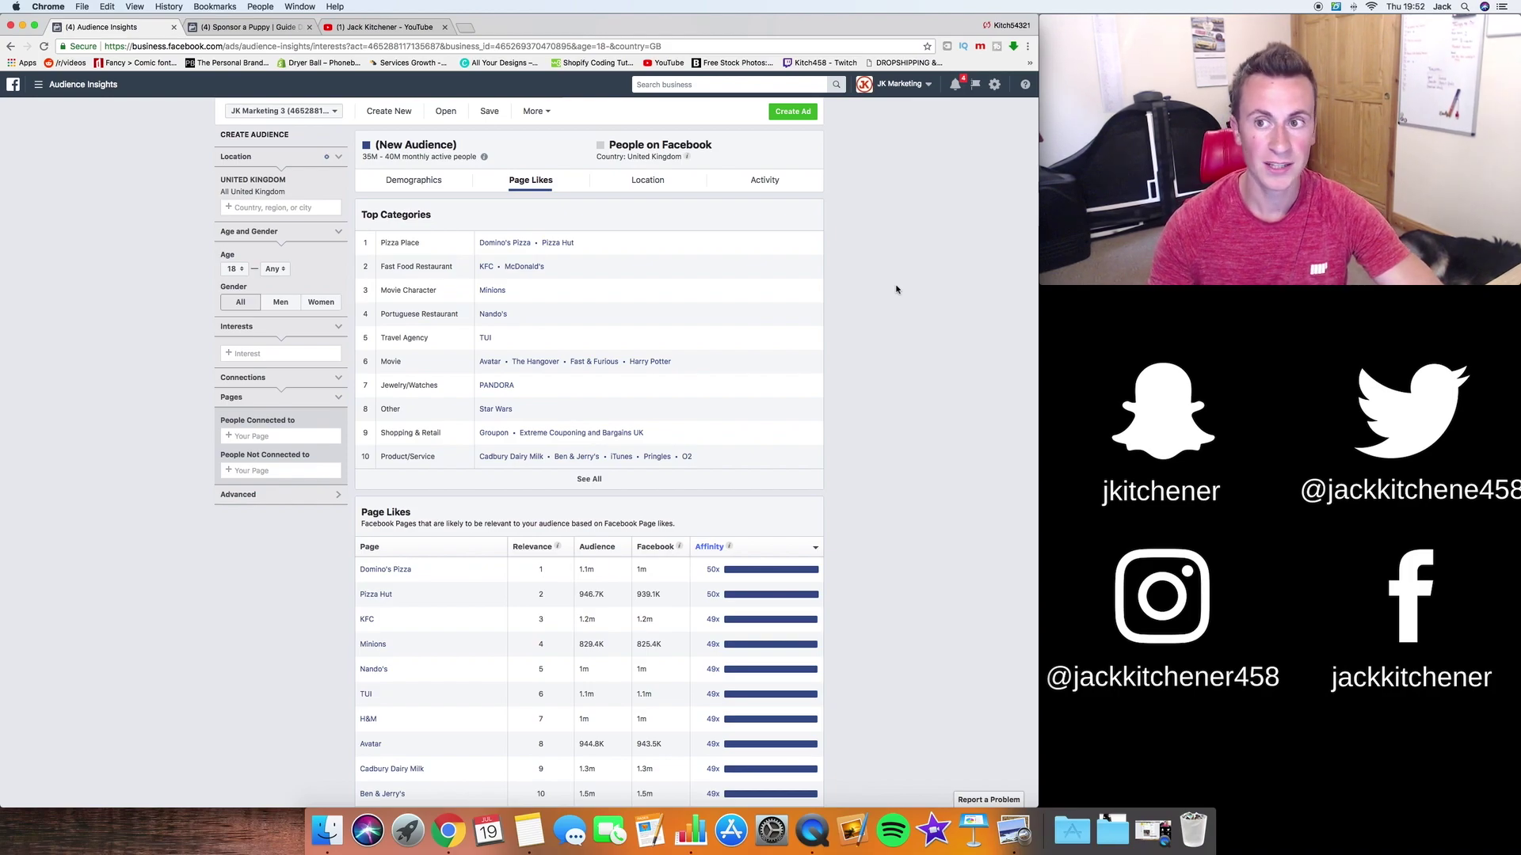
scroll(873, 314, "down", 1)
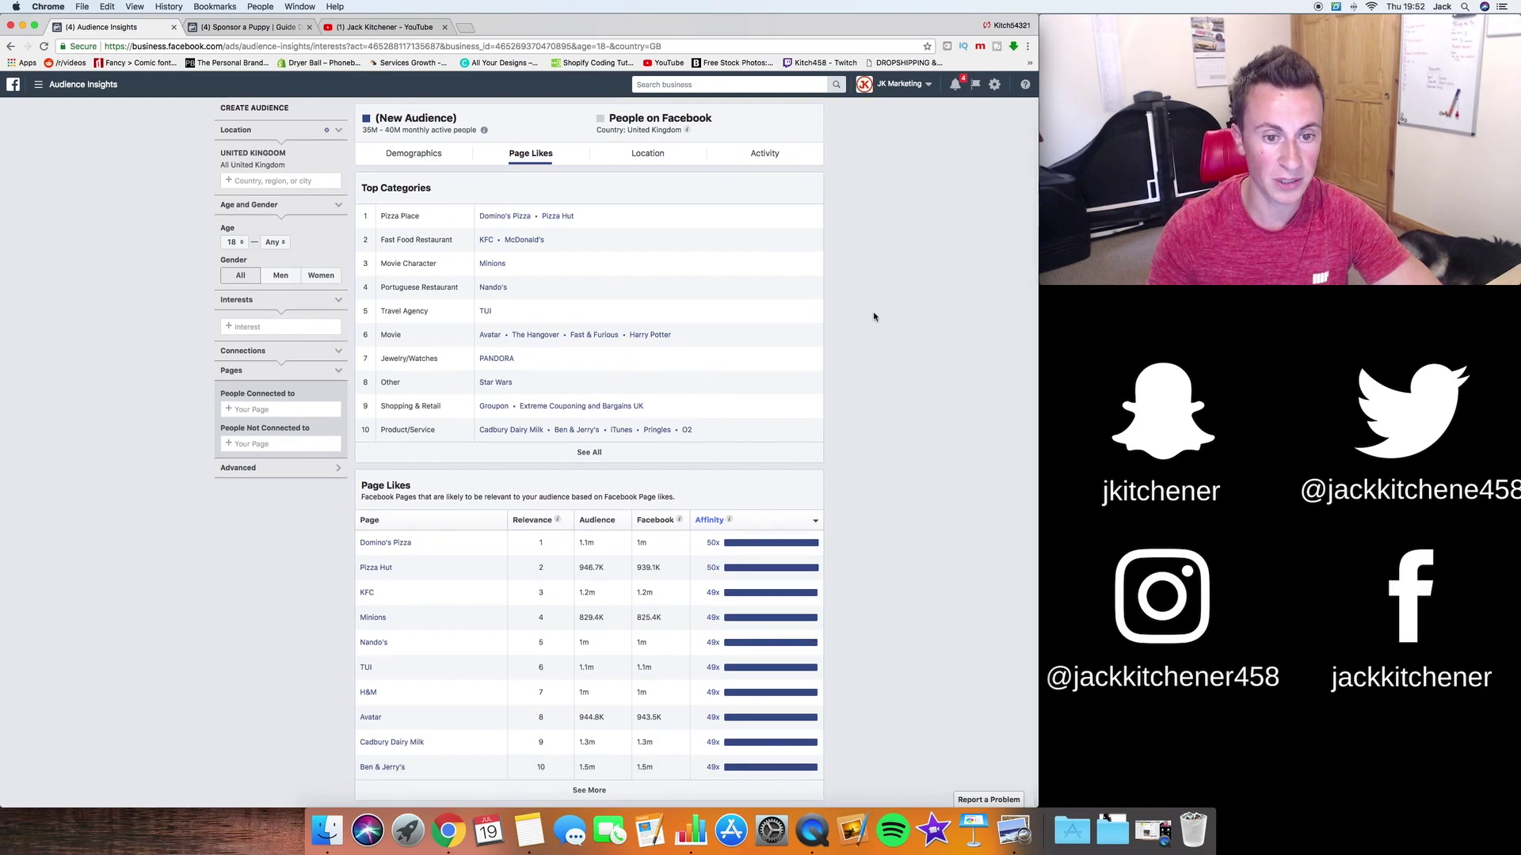
scroll(874, 316, "up", 1)
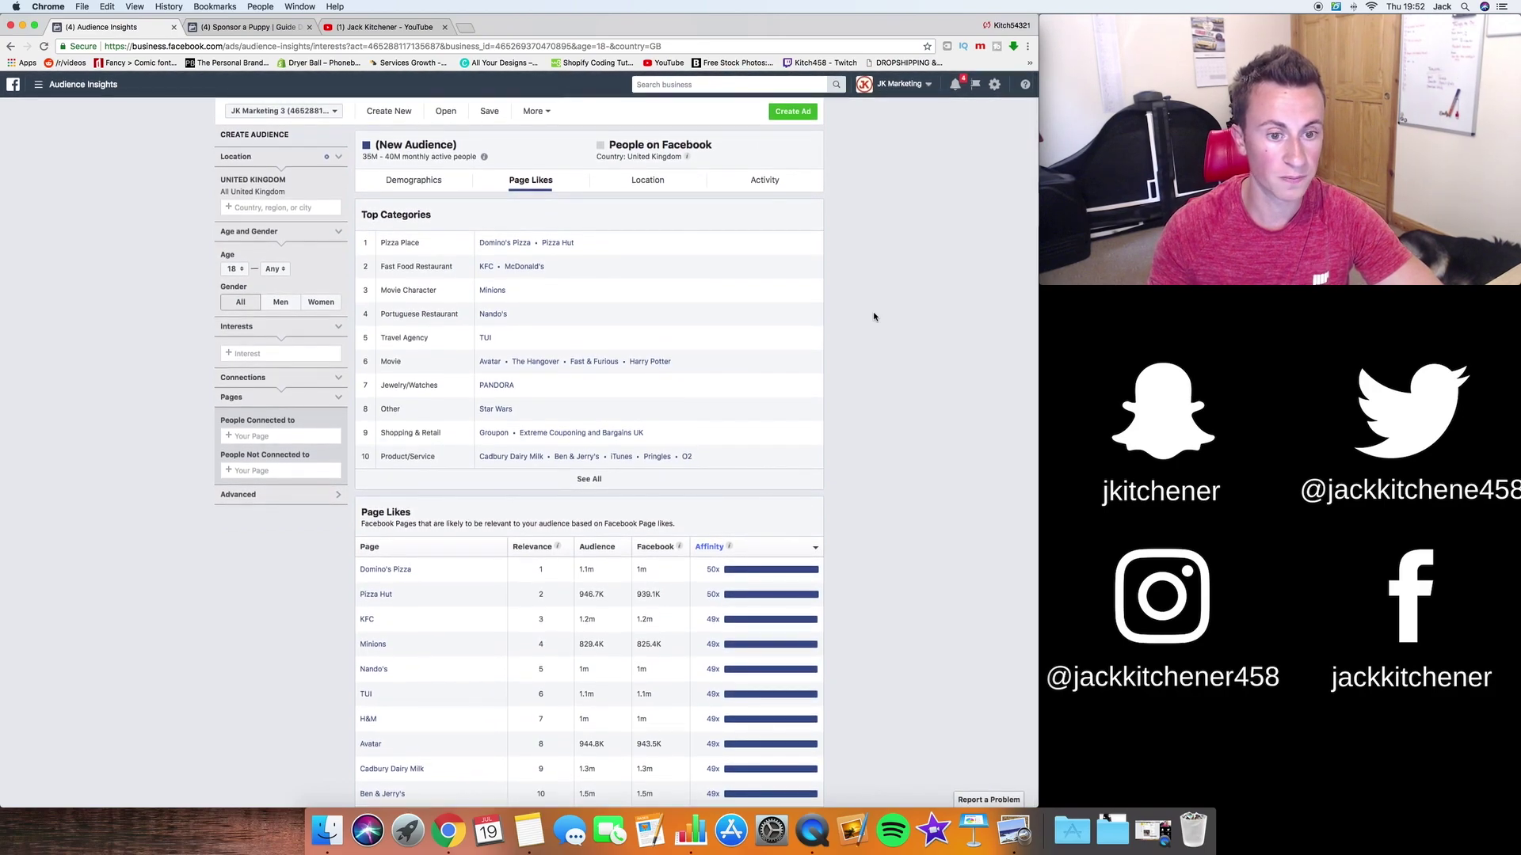
Add Dogs as an interest to the United Kingdom audience.
scroll(874, 316, "down", 1)
scroll(873, 316, "up", 1)
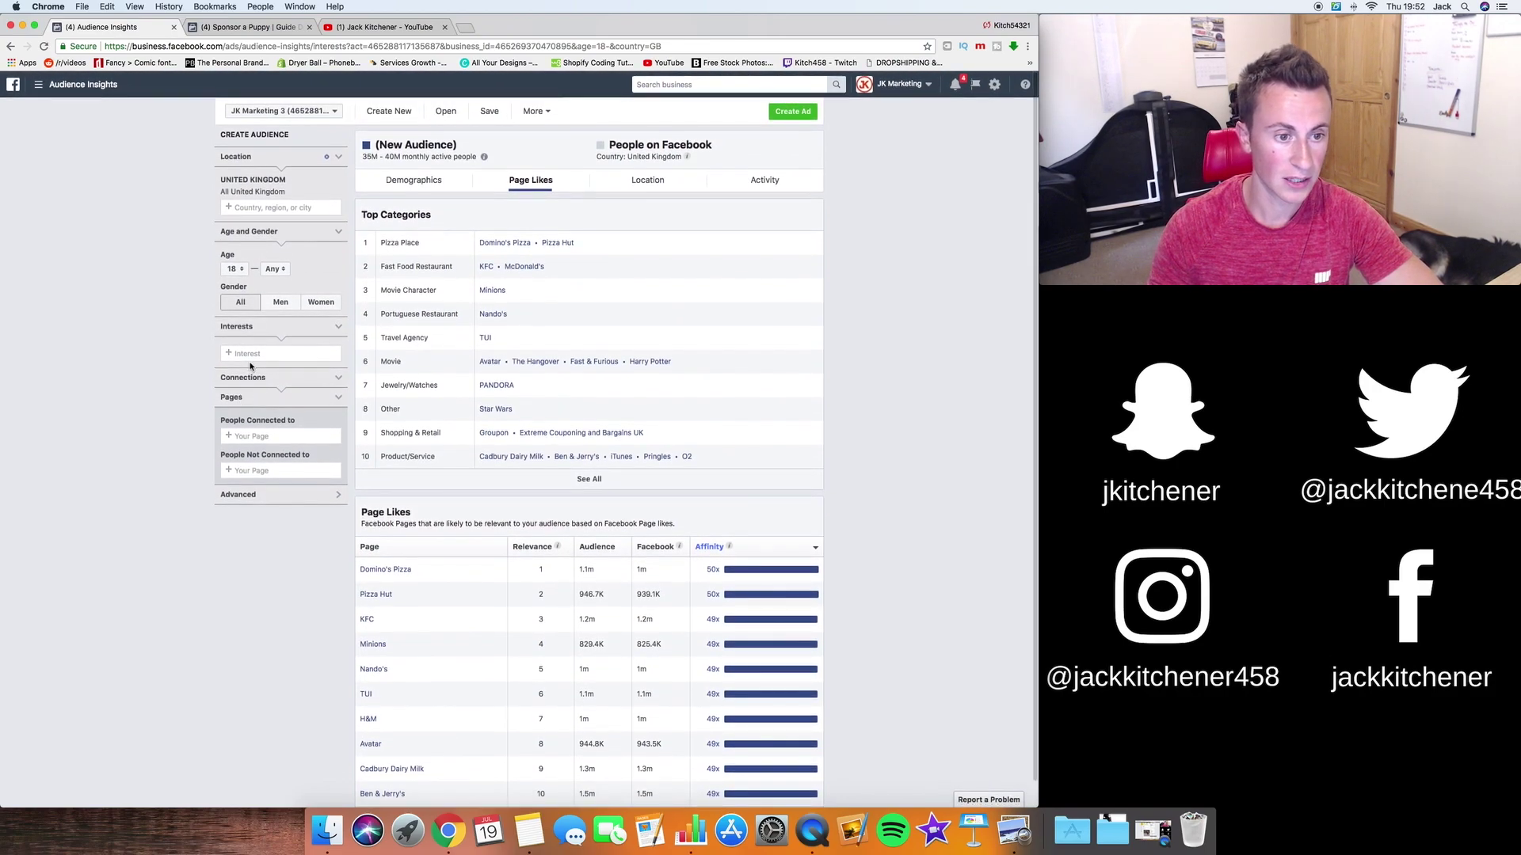
left_click(226, 354)
type("dogs")
key("Return")
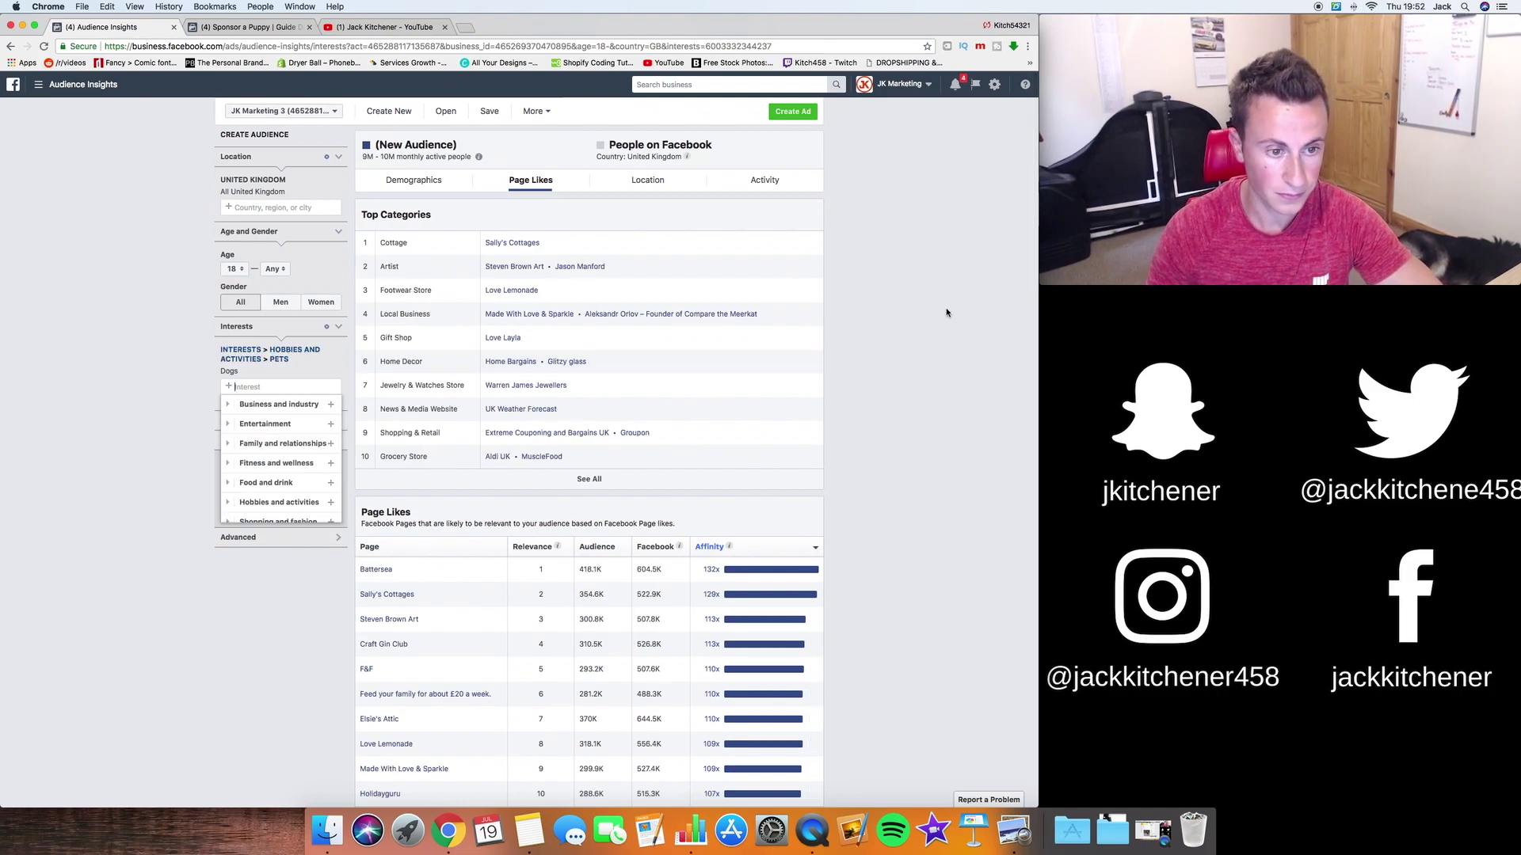
left_click(949, 314)
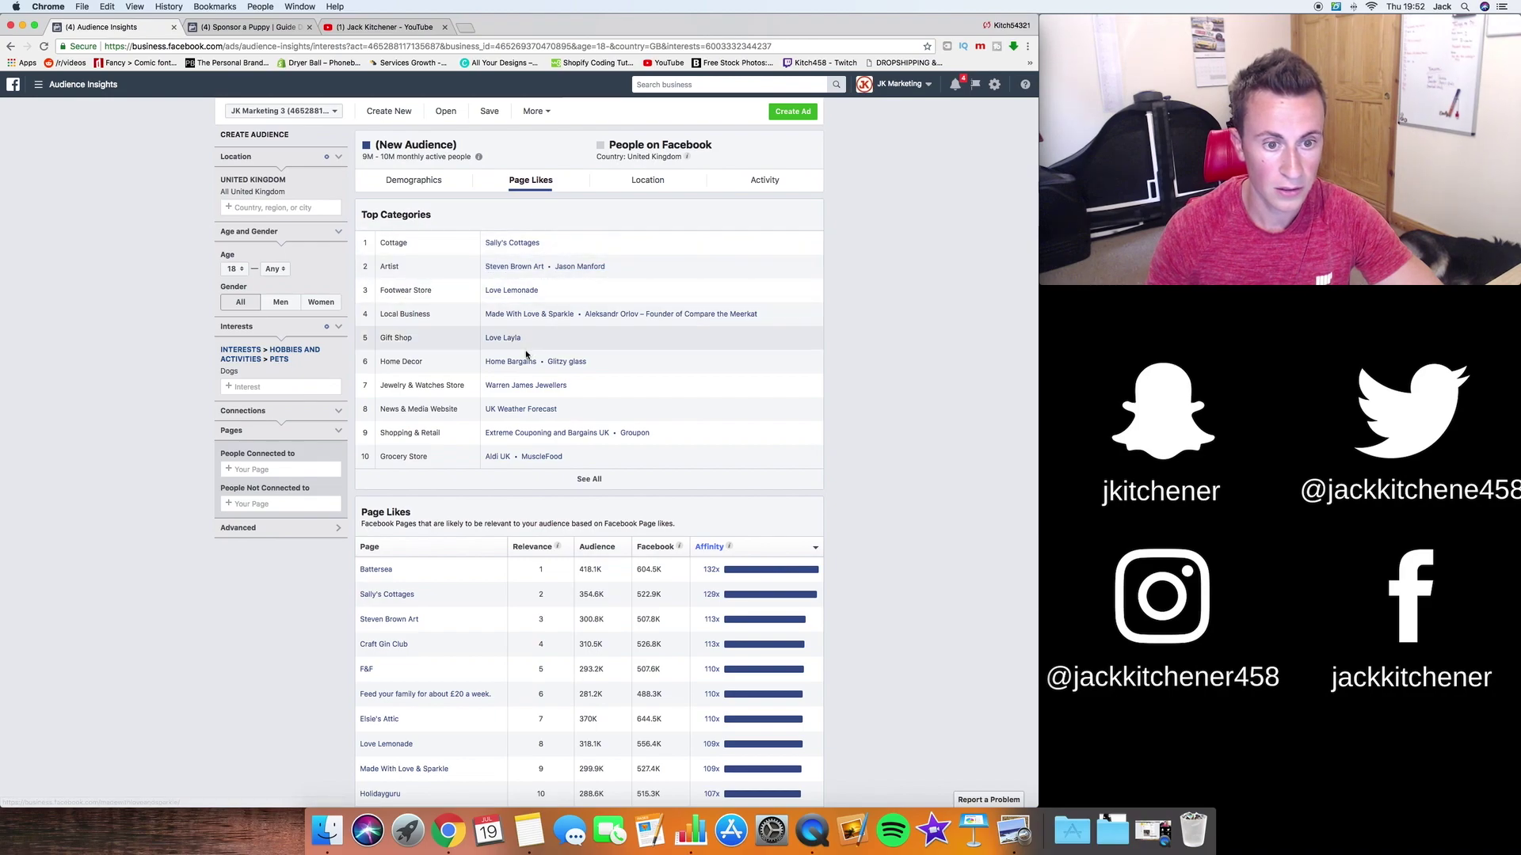
Expand the Top Categories list for the Dogs audience and look through the pages it names.
left_click(590, 480)
scroll(631, 448, "down", 2)
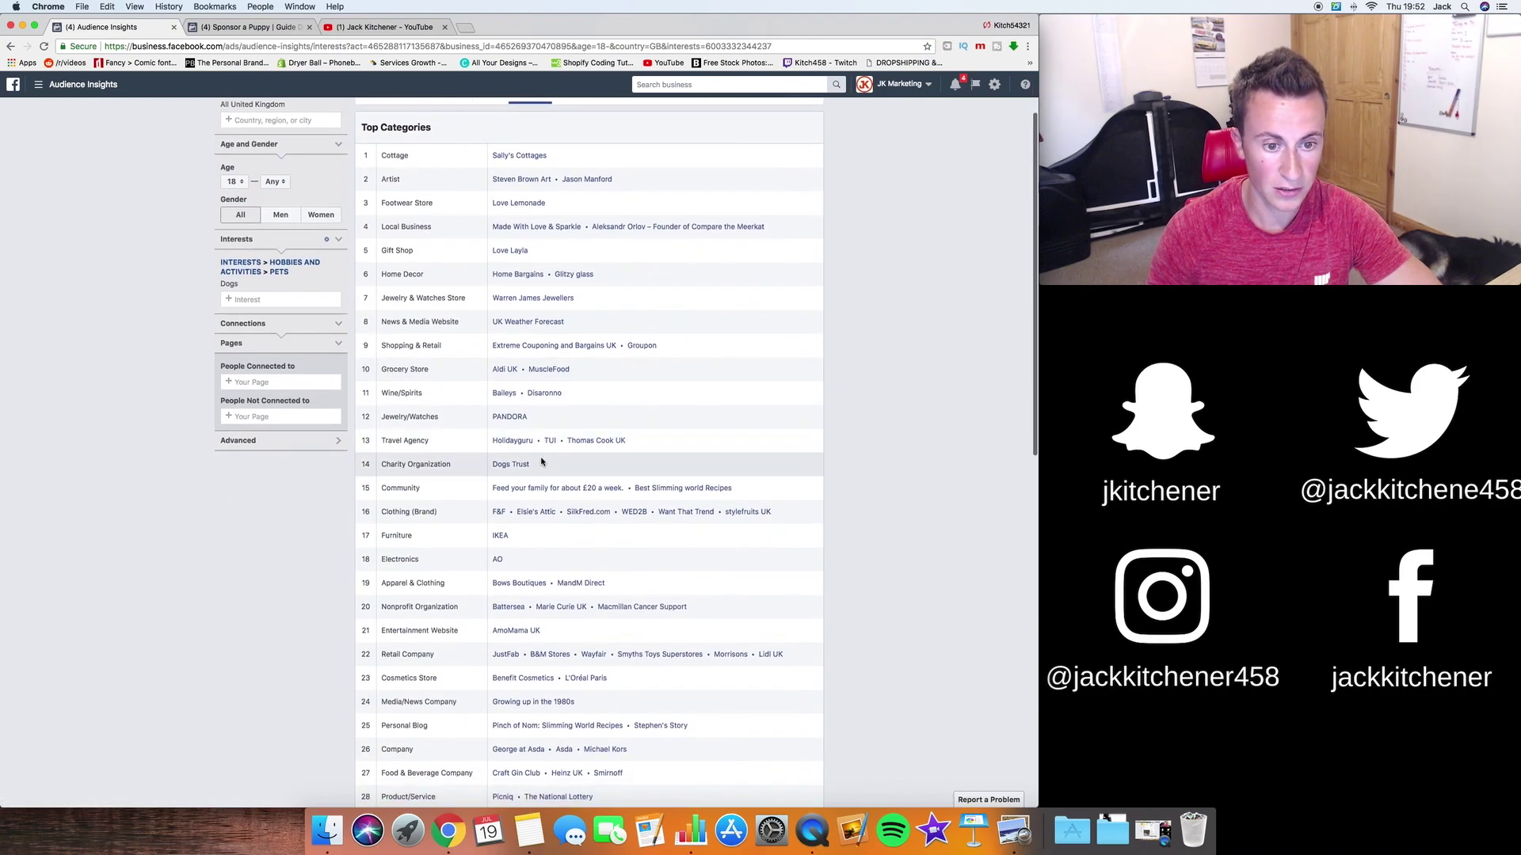
scroll(542, 462, "down", 1)
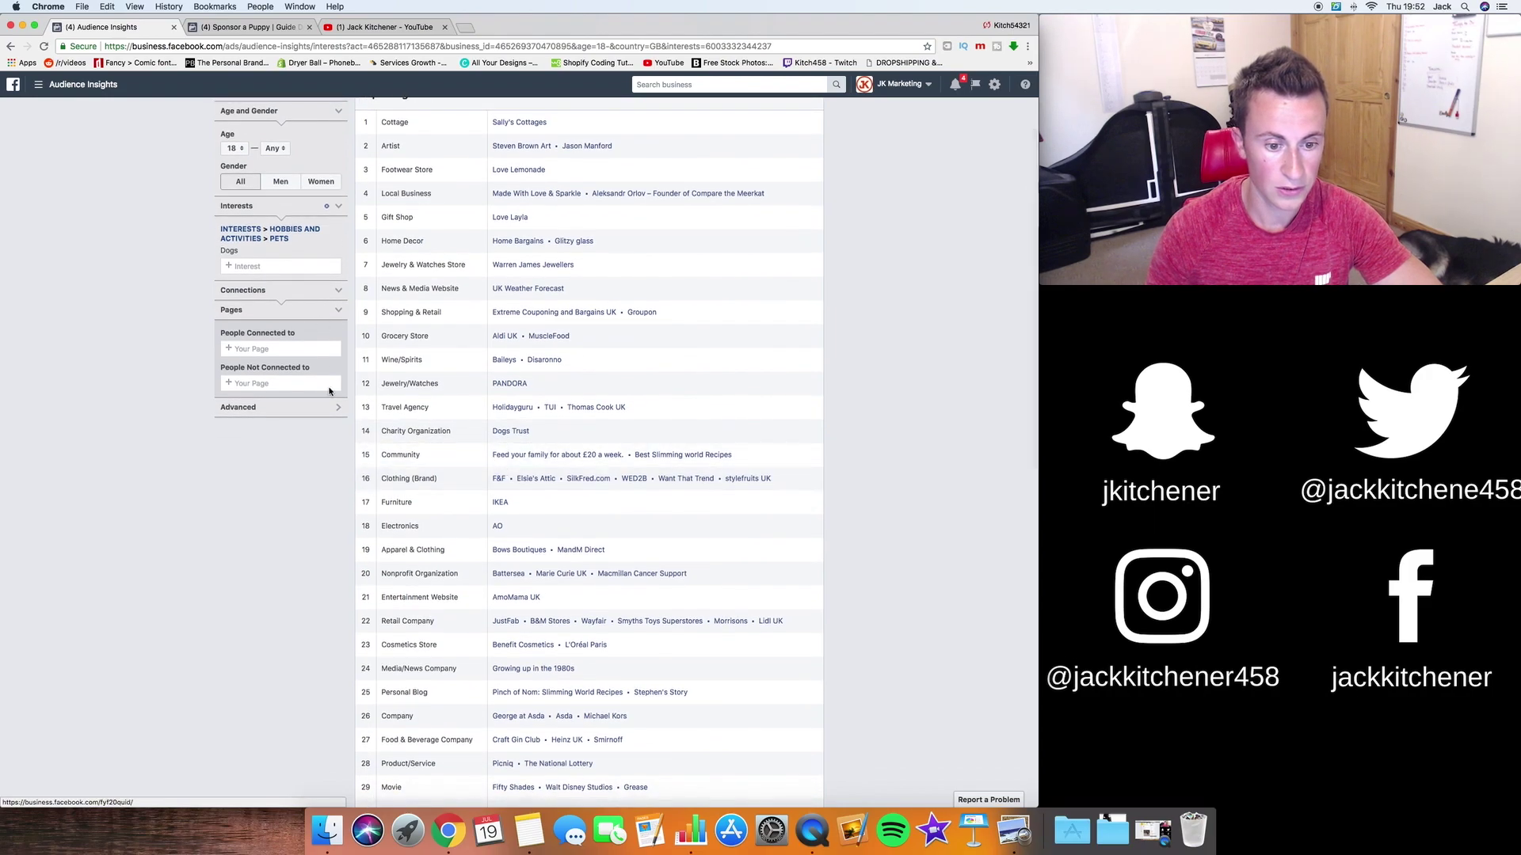
scroll(330, 392, "down", 1)
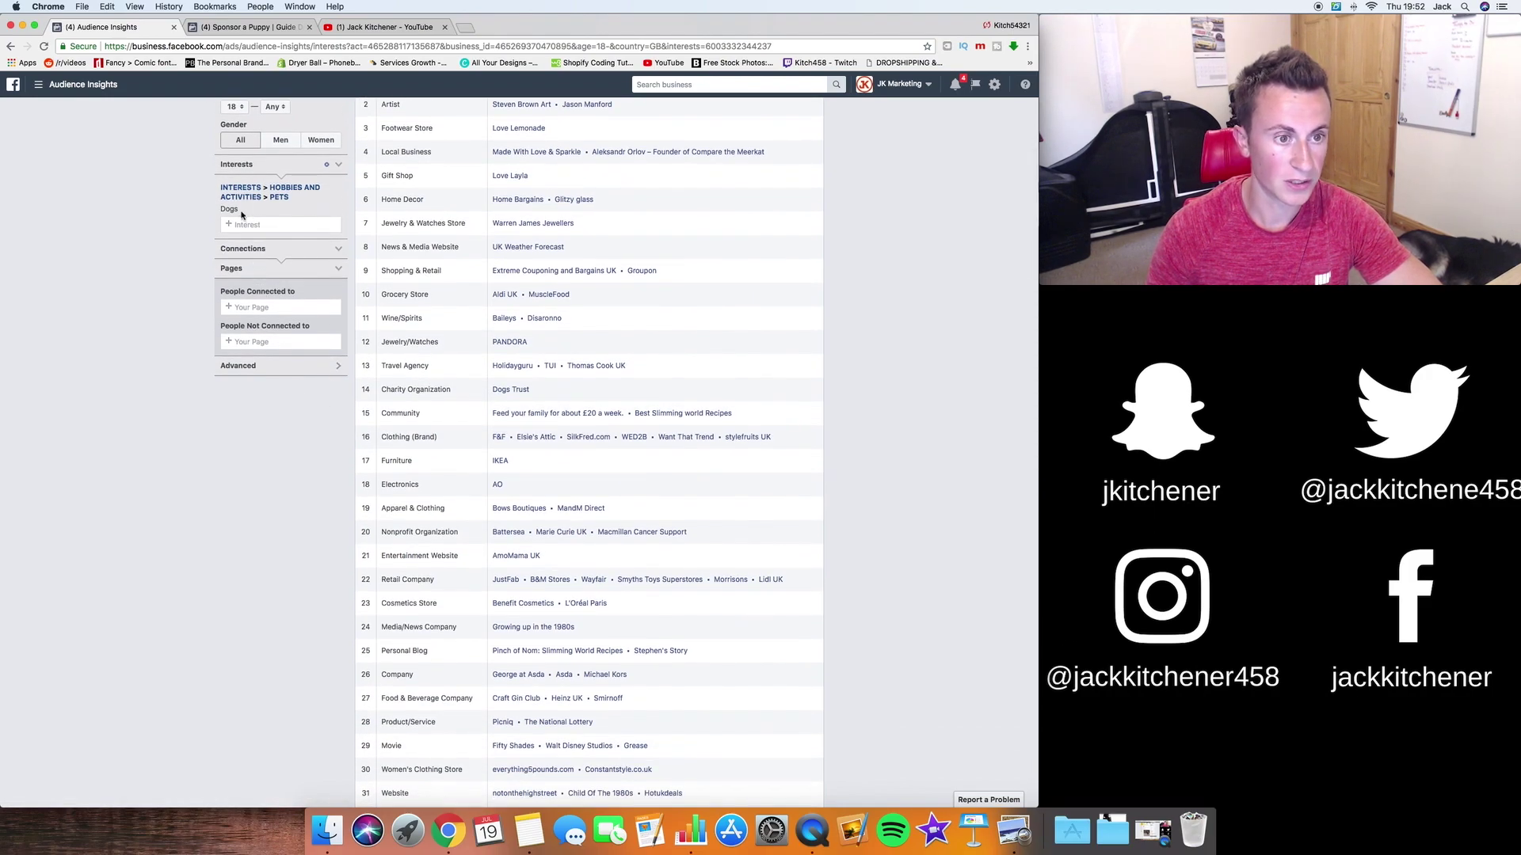
Replace the Dogs interest with Dogs Trust in the audience.
left_click(336, 209)
type("dogs")
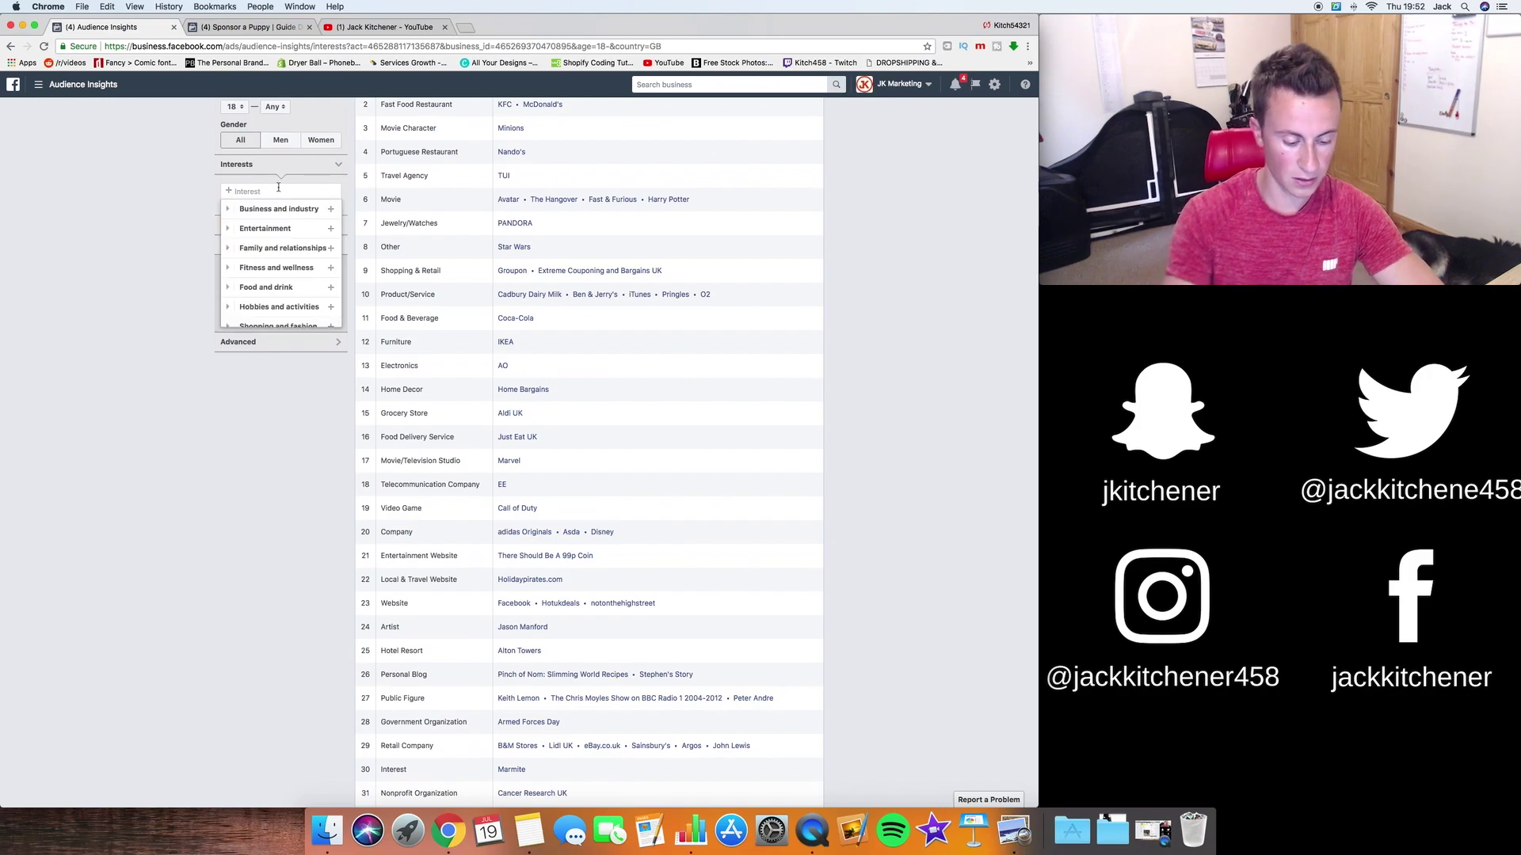
type(" tru")
key("Return")
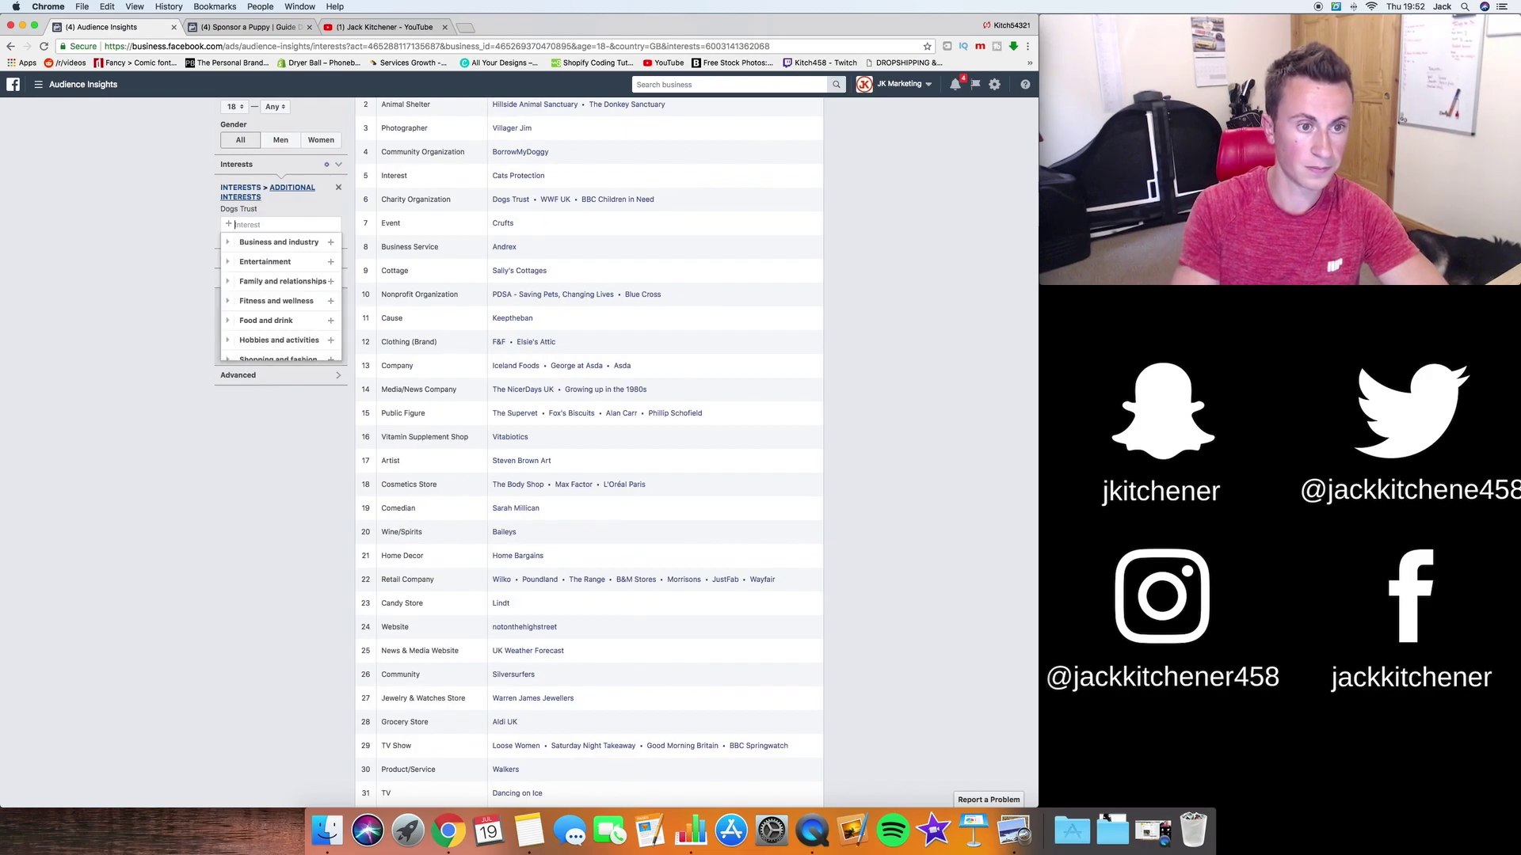
Examine the full Top Categories list for the Dogs Trust audience and collapse it to the top 10.
scroll(909, 238, "up", 5)
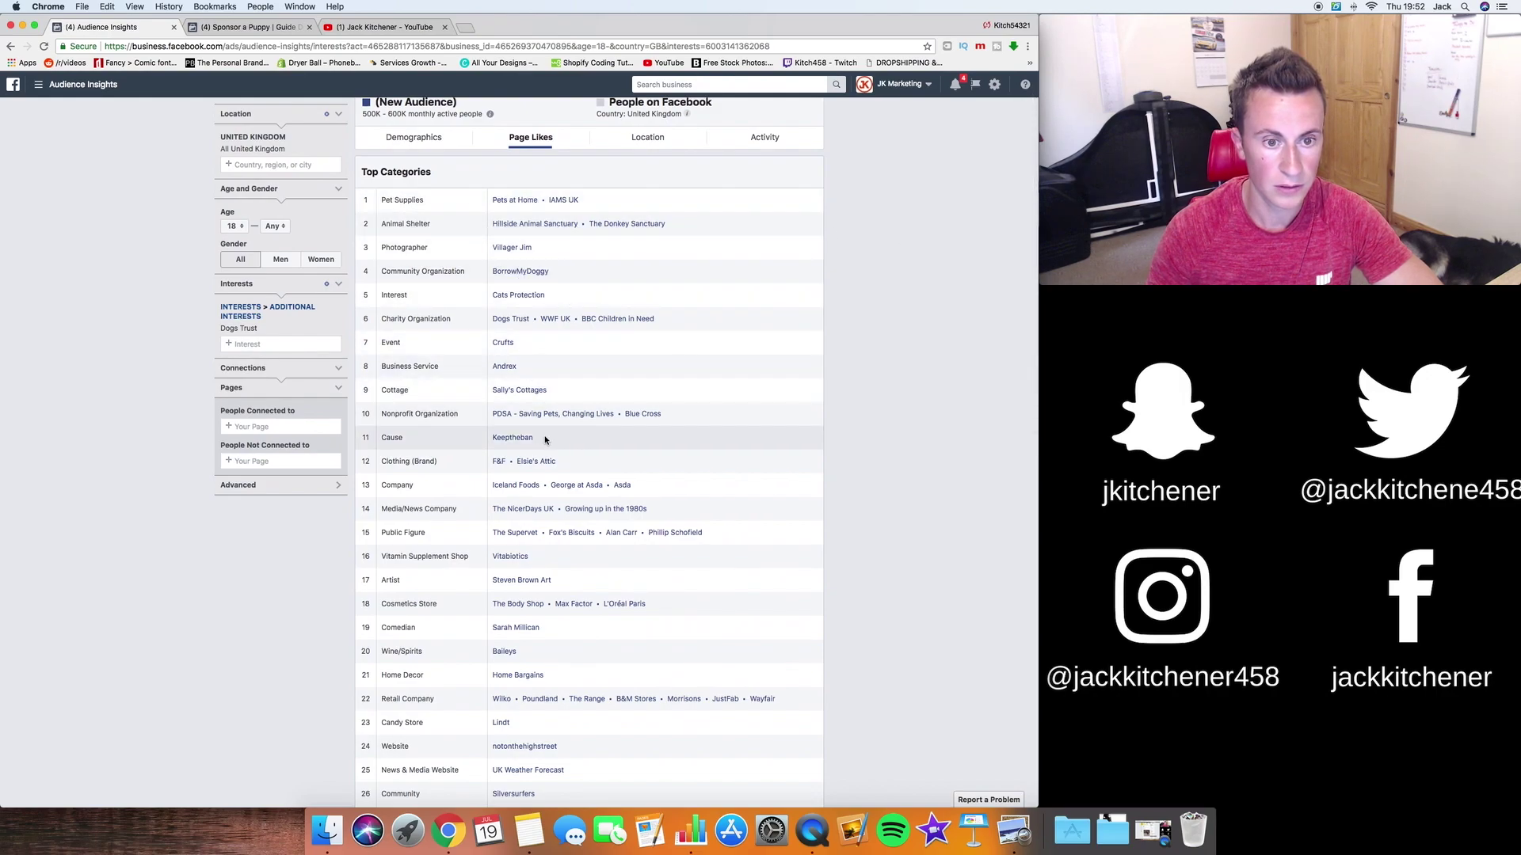
scroll(539, 436, "down", 1)
scroll(530, 428, "down", 5)
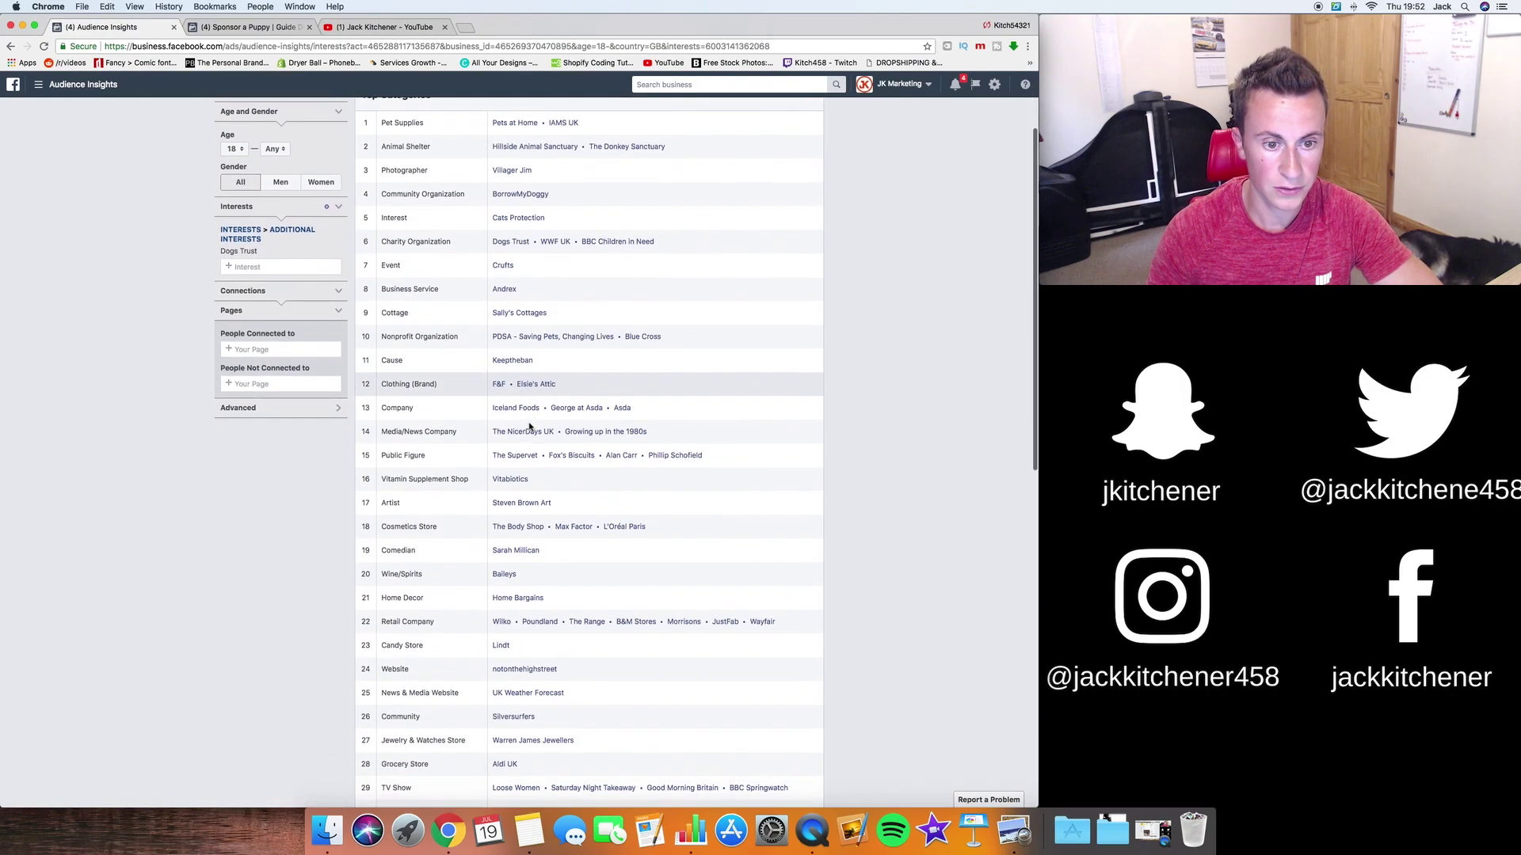
scroll(530, 428, "down", 6)
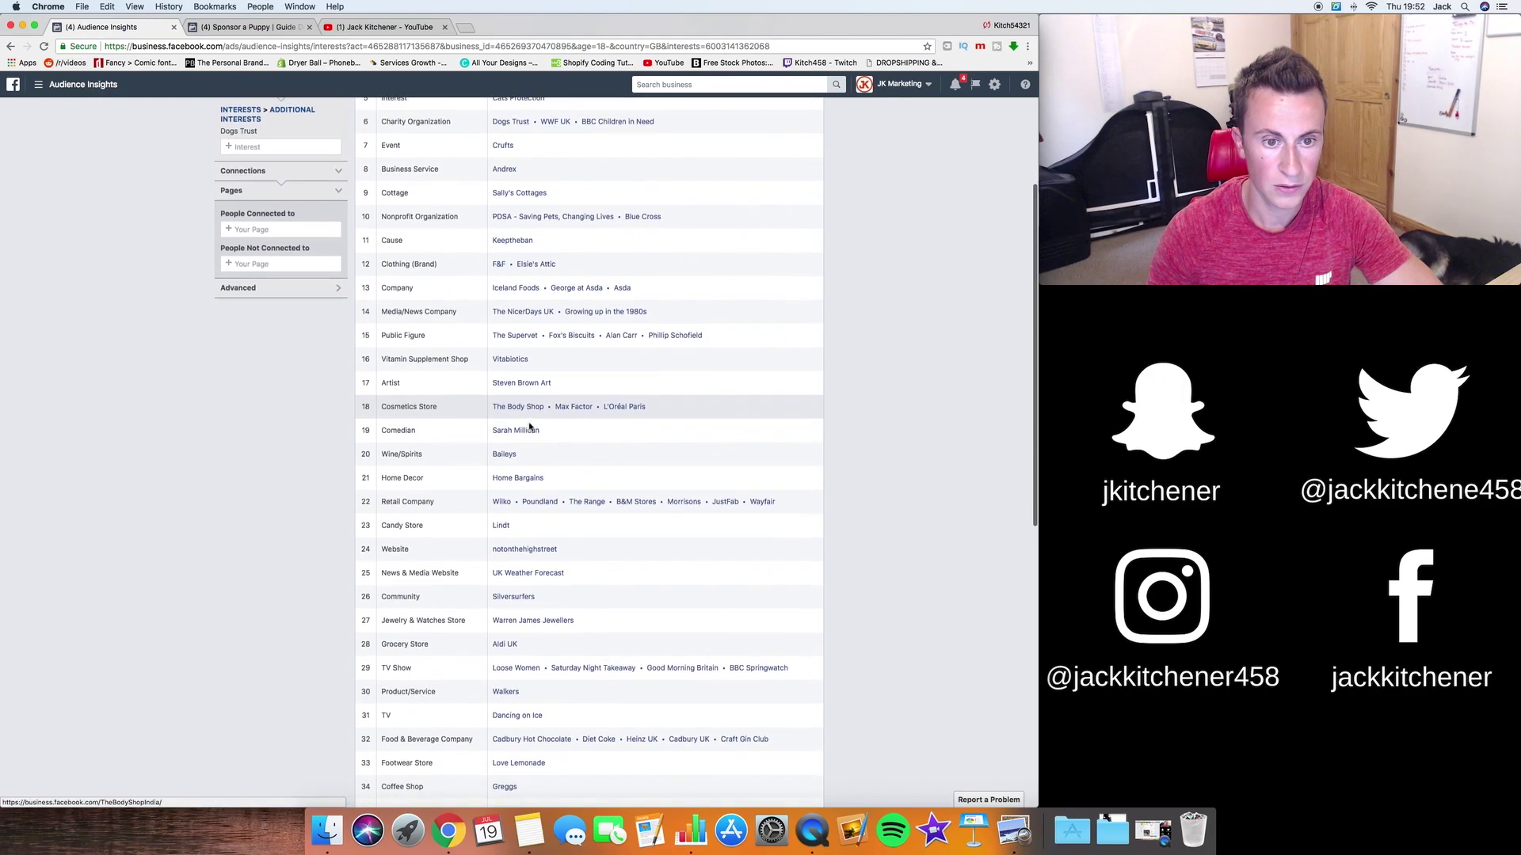
scroll(530, 428, "down", 7)
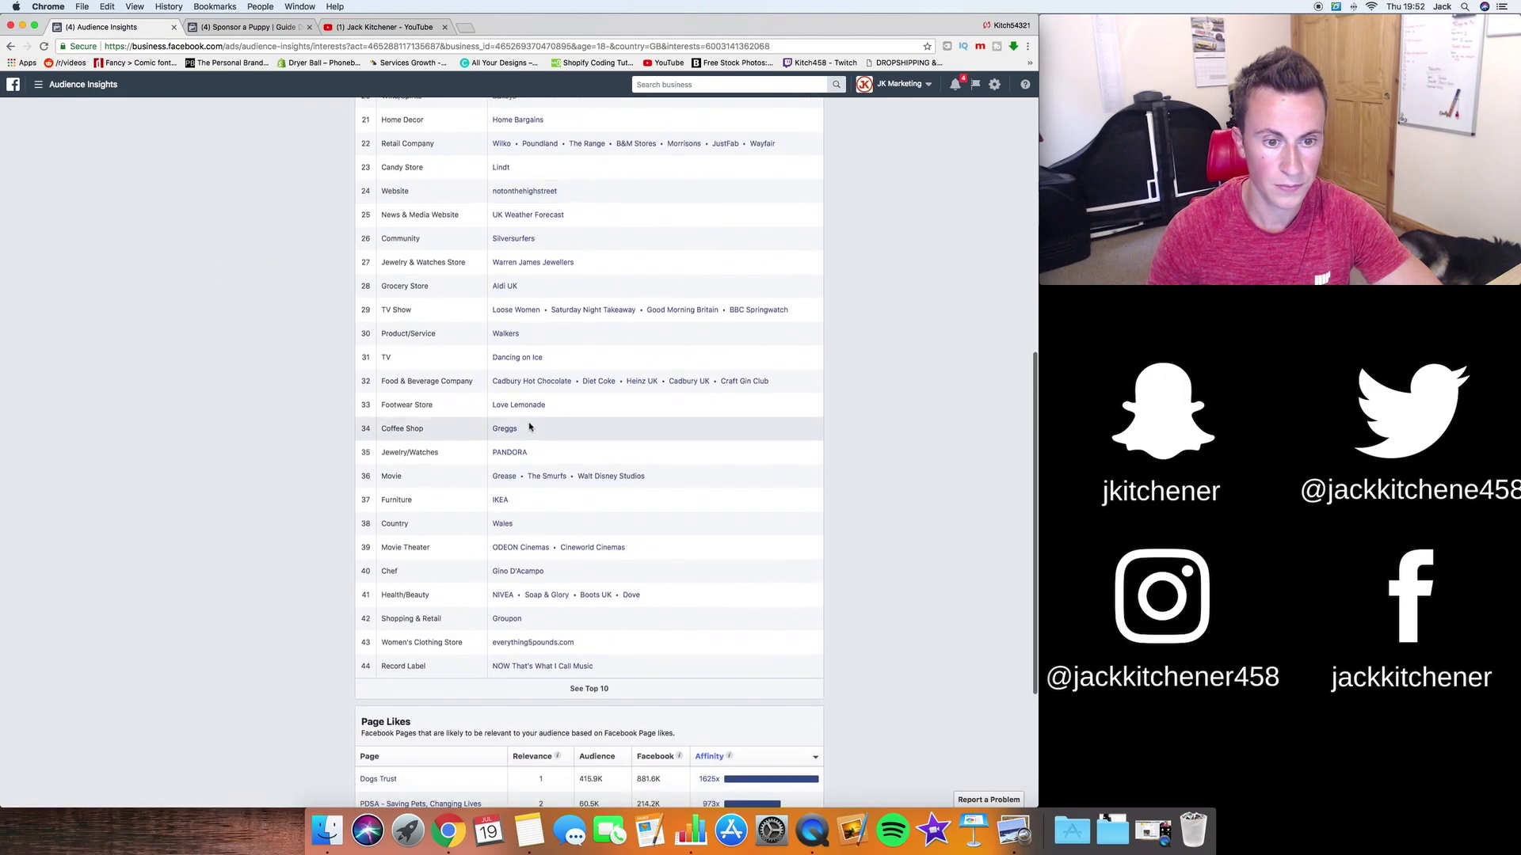
left_click(590, 667)
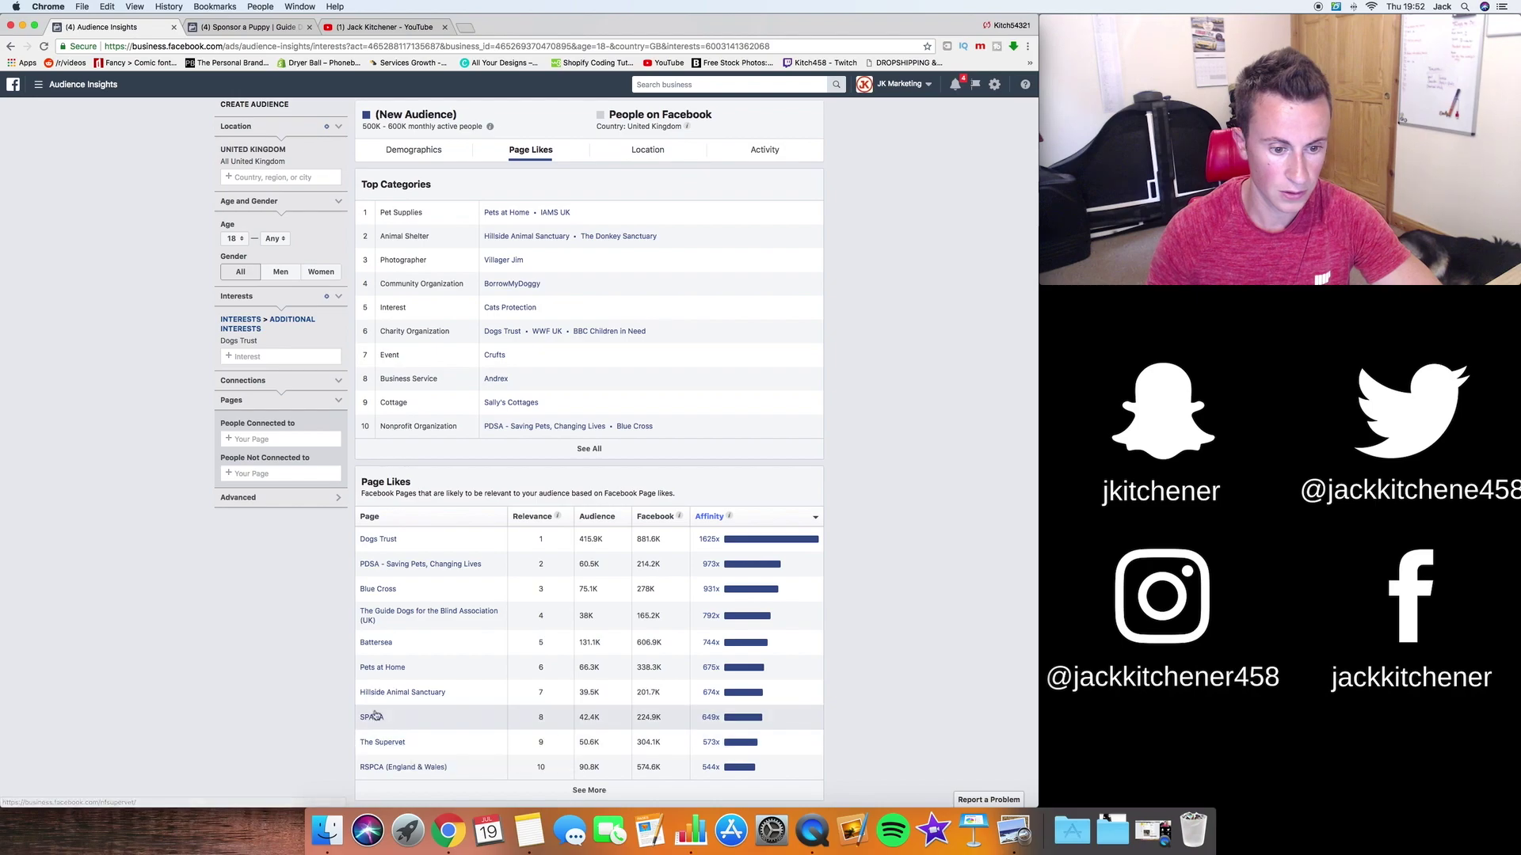
Show more entries in the Page Likes list and review the pages related to Dogs Trust.
left_click(589, 790)
scroll(404, 540, "down", 3)
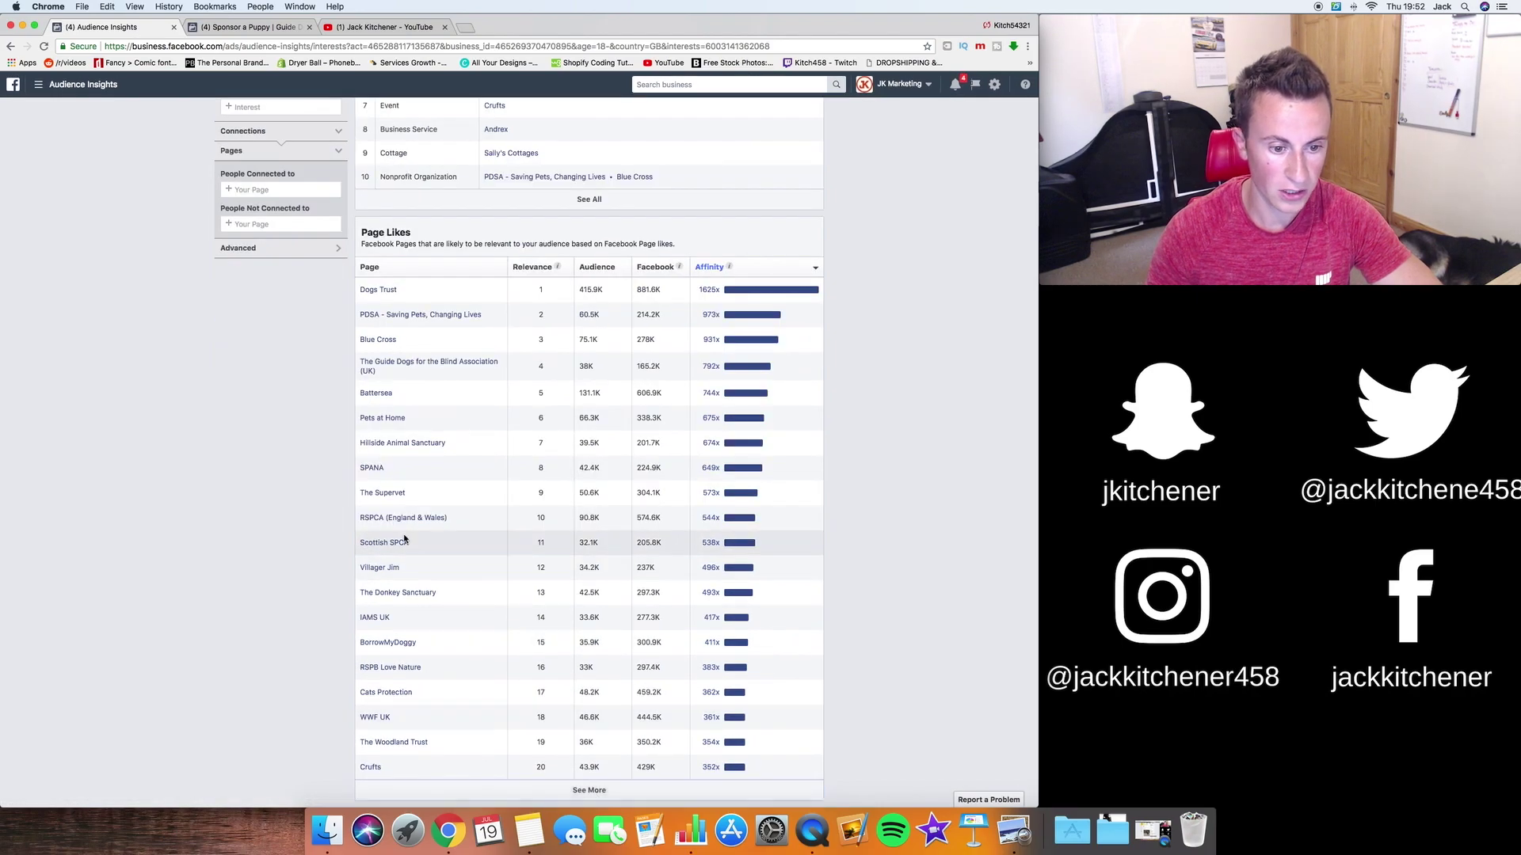
scroll(404, 539, "up", 5)
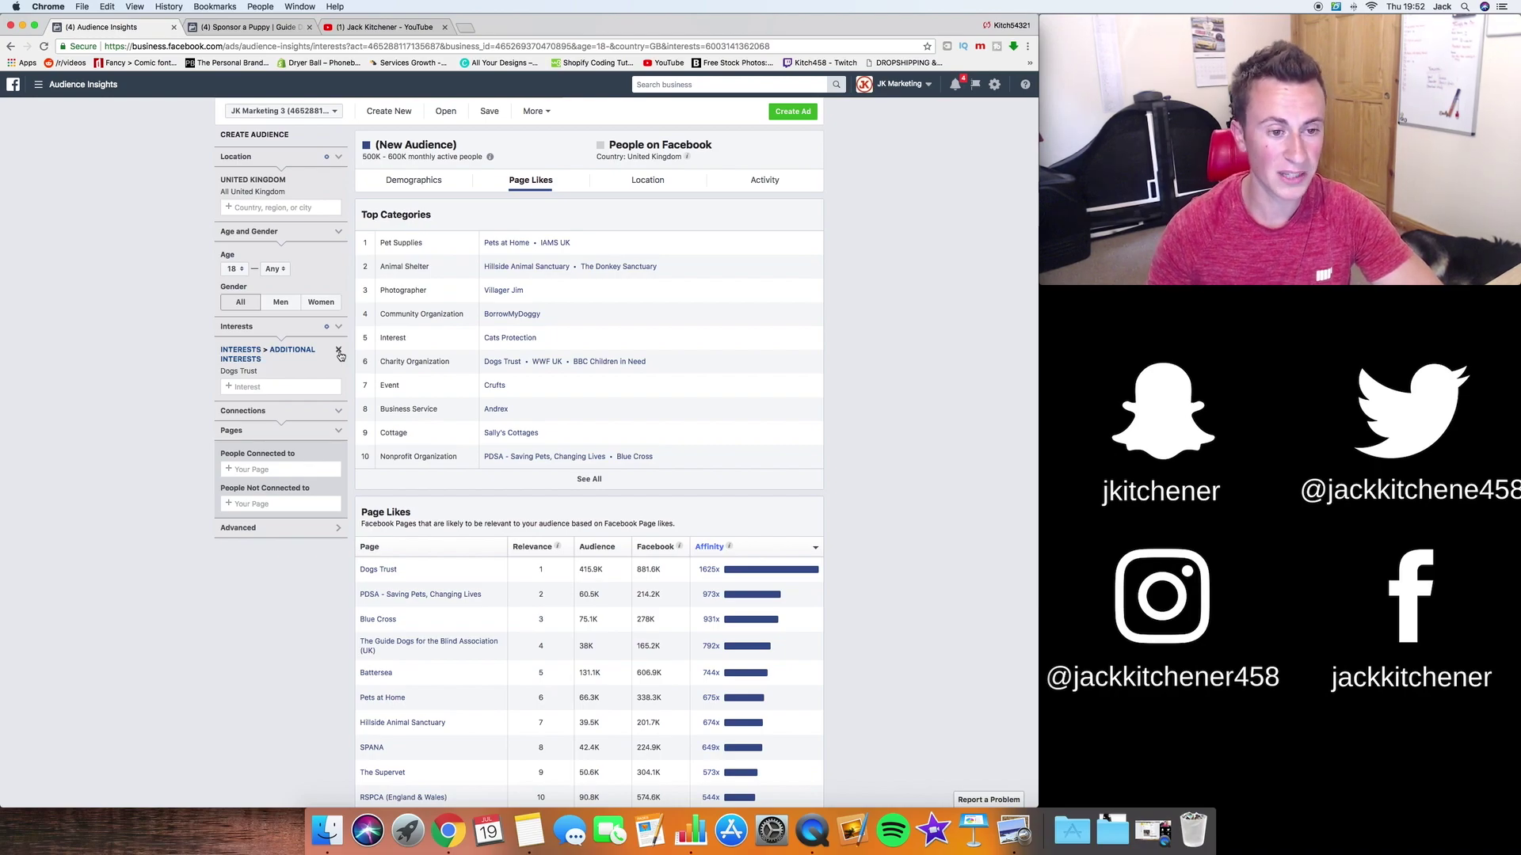
Remove the Dogs Trust interest from the audience and close the Sponsor a Puppy page.
left_click(339, 351)
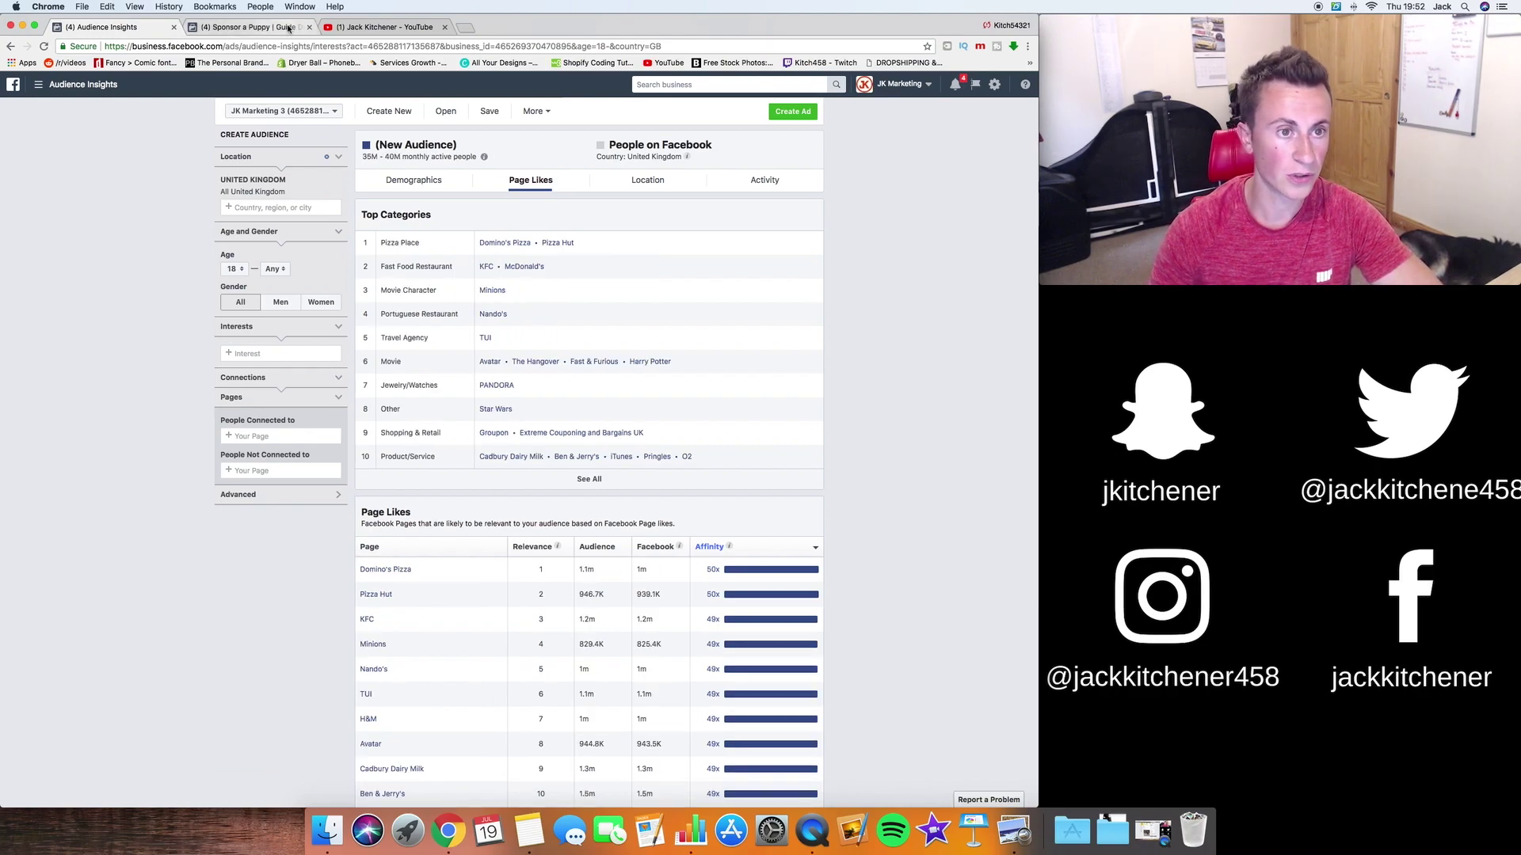
left_click(288, 29)
left_click(309, 28)
Open google.co.uk in a new browser tab and search for "dogs".
key("super+t")
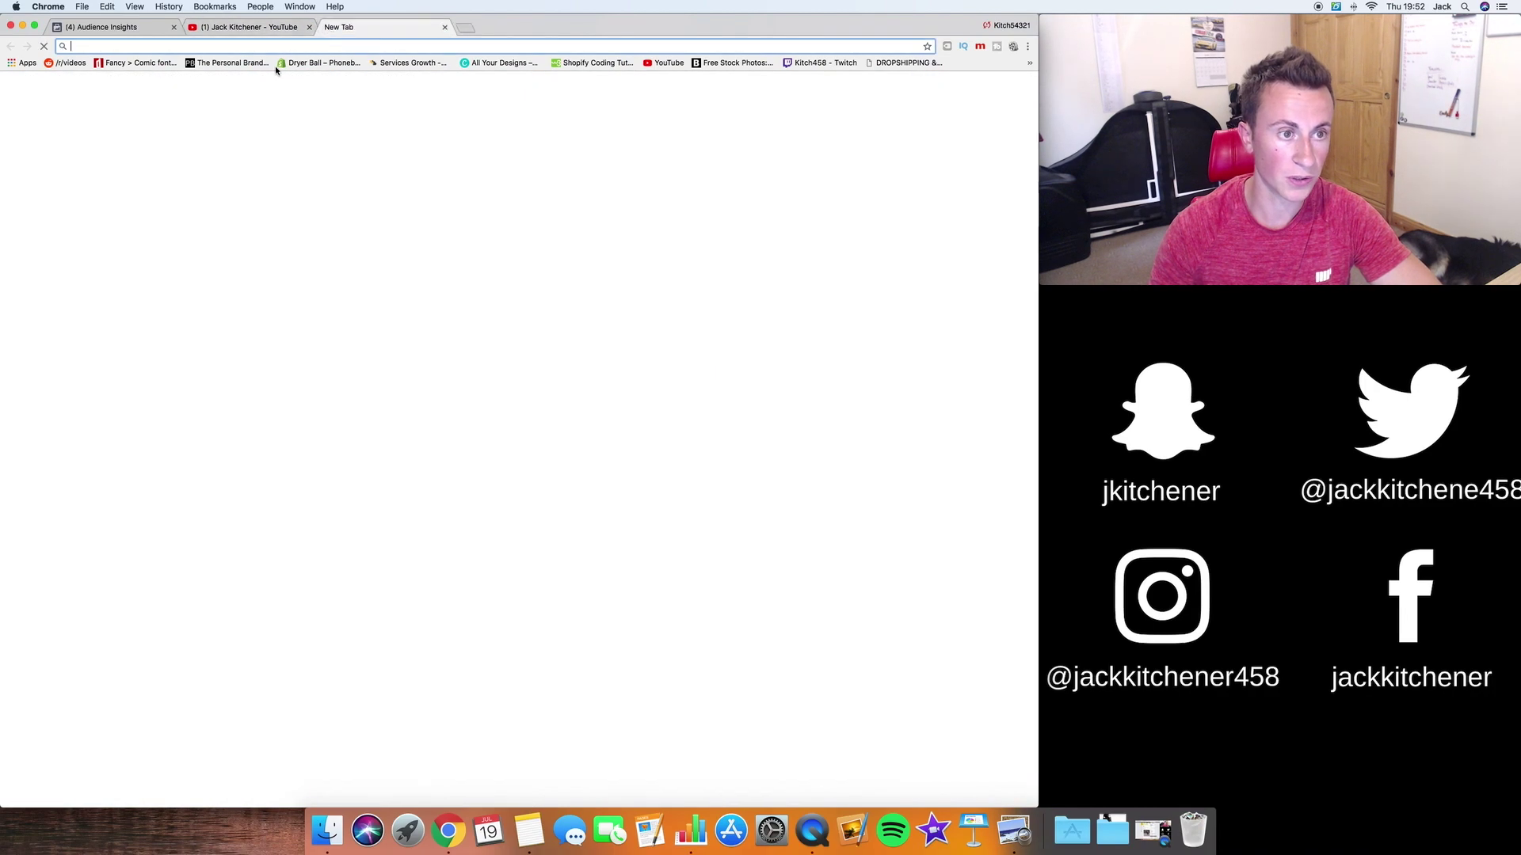
type("google.co.uk")
key("Return")
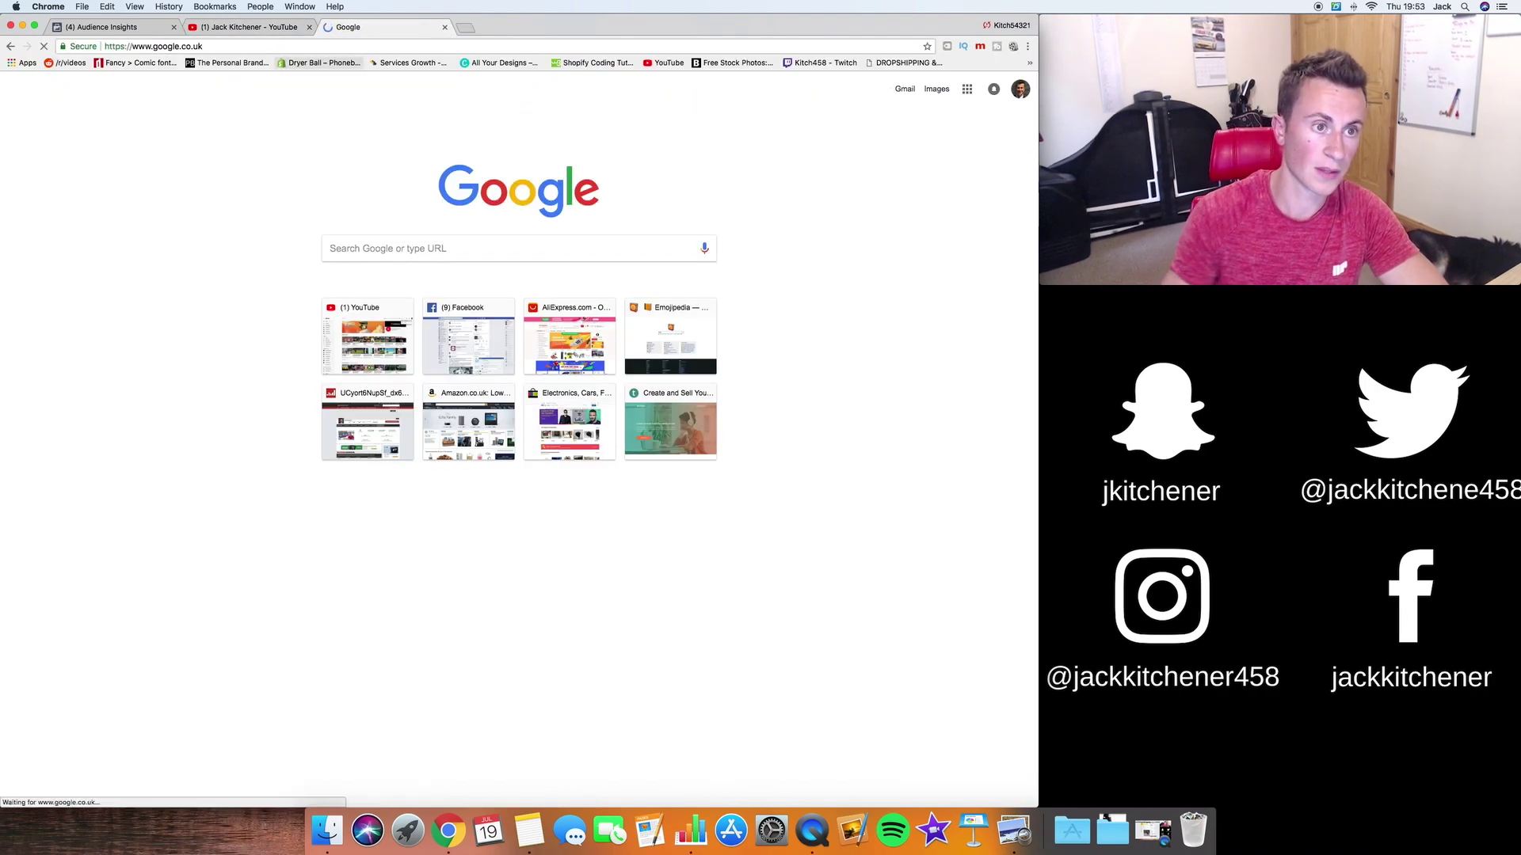
type("dogs")
key("Return")
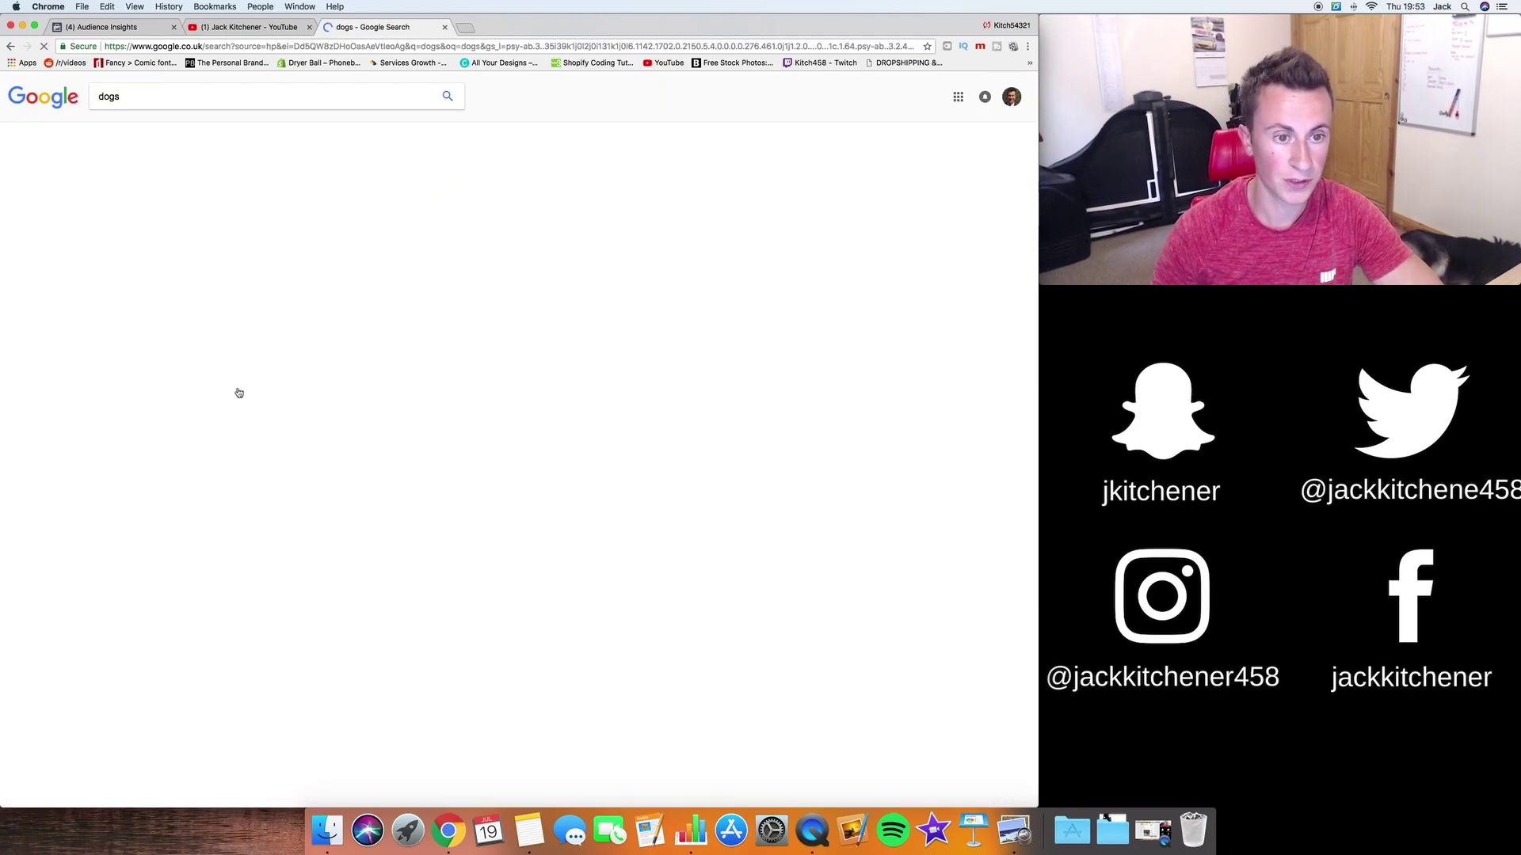
Examine the Google results for dogs, including the related searches, for organisations that could serve as interests.
scroll(79, 201, "down", 1)
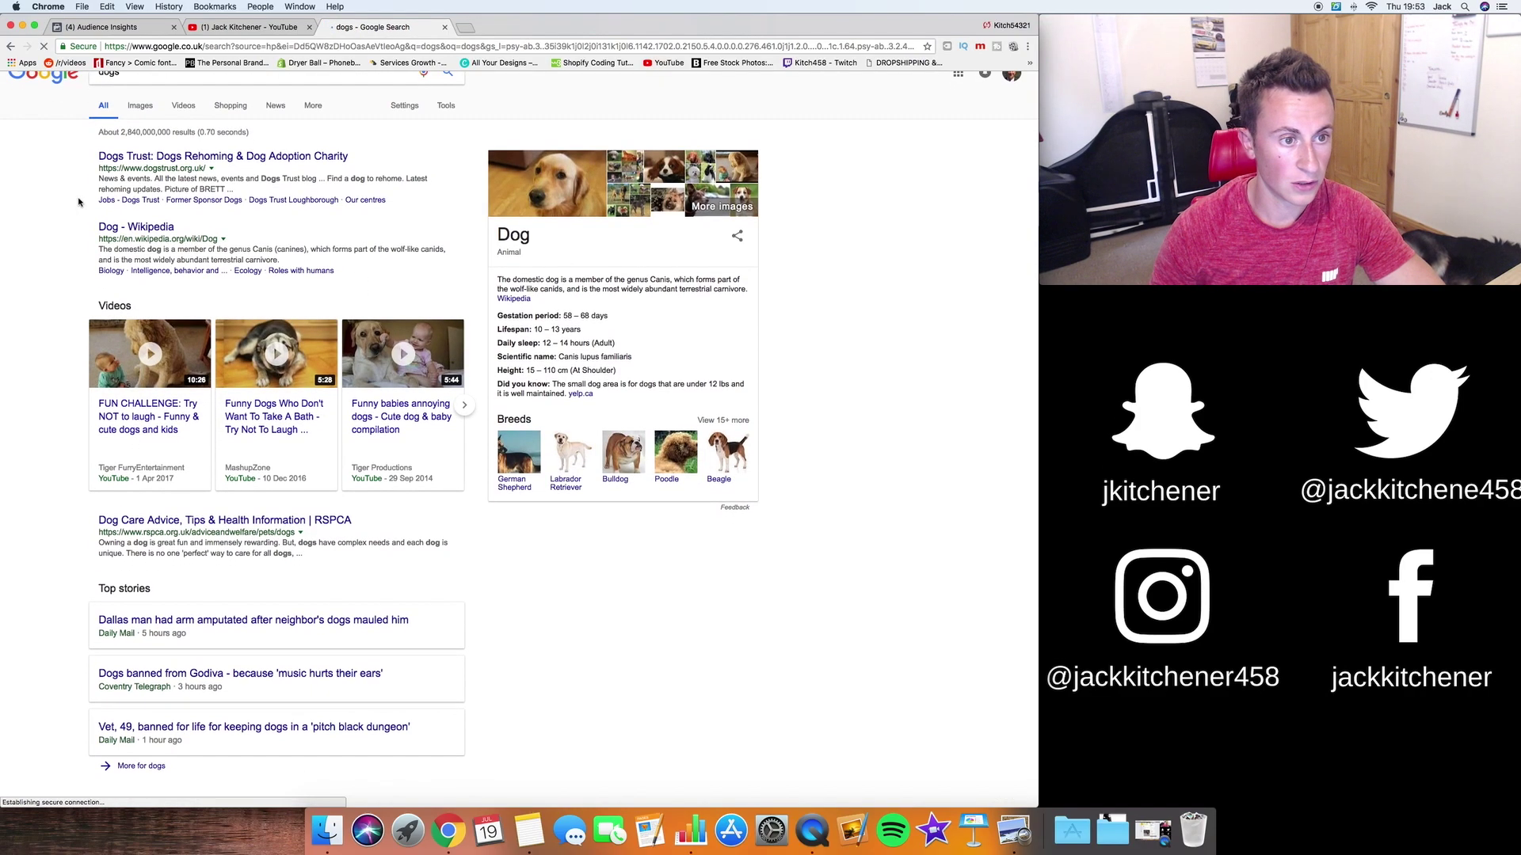
scroll(66, 250, "down", 10)
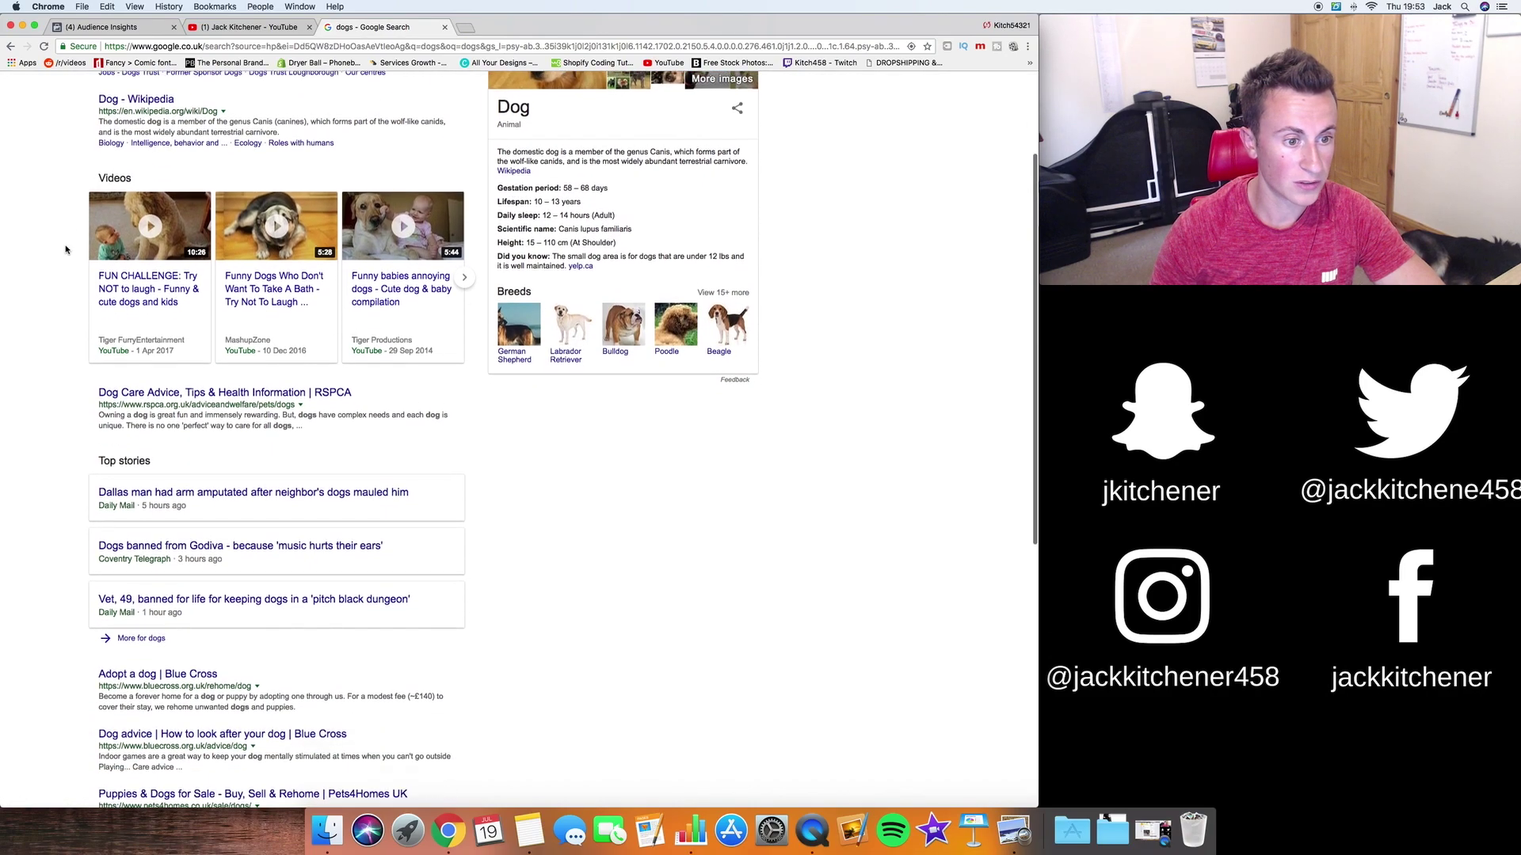
scroll(66, 249, "down", 5)
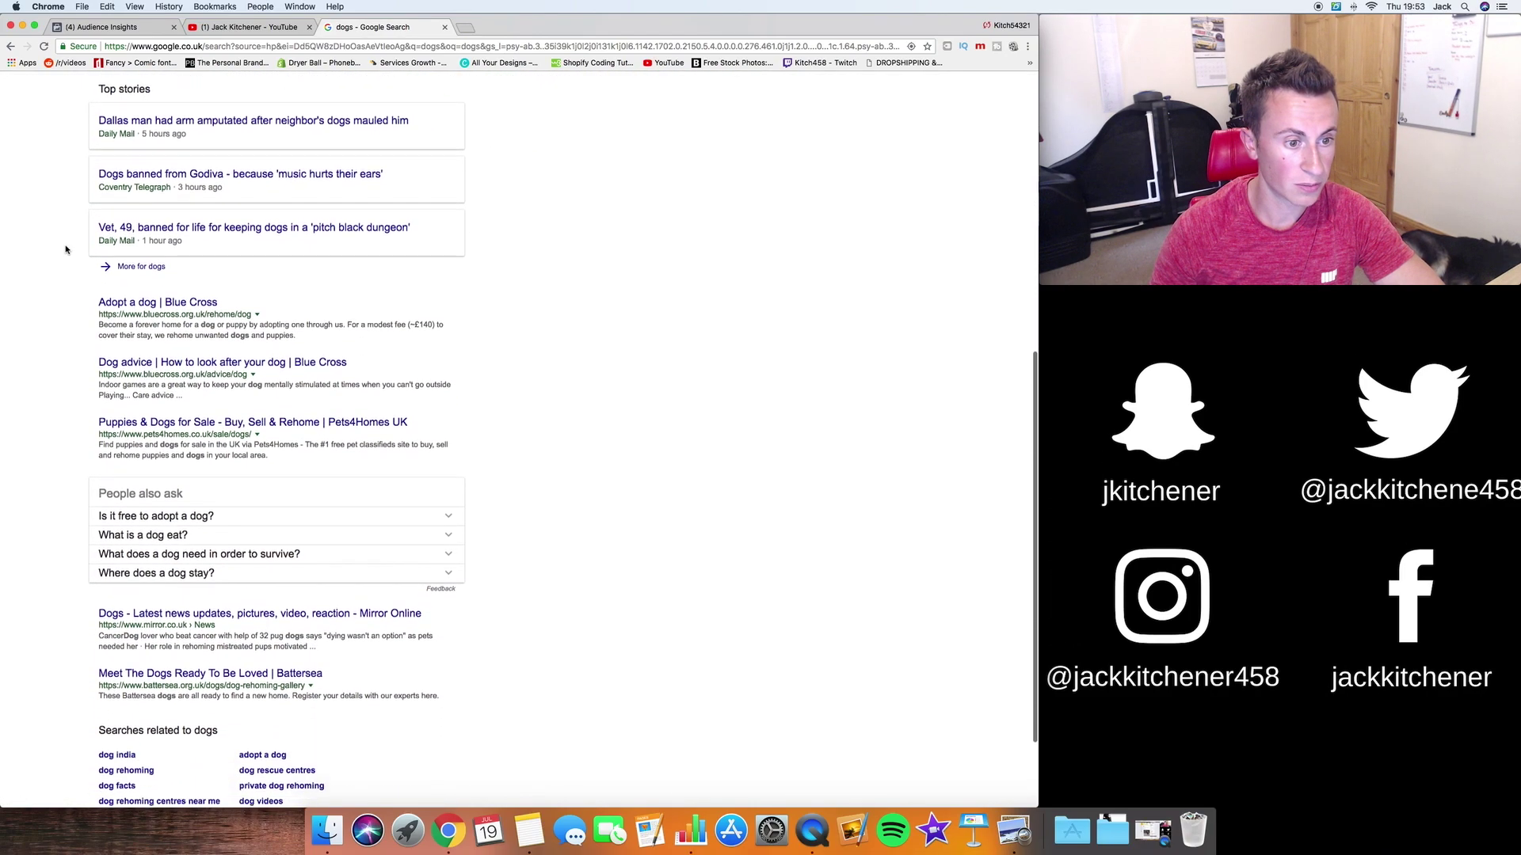
scroll(65, 249, "down", 2)
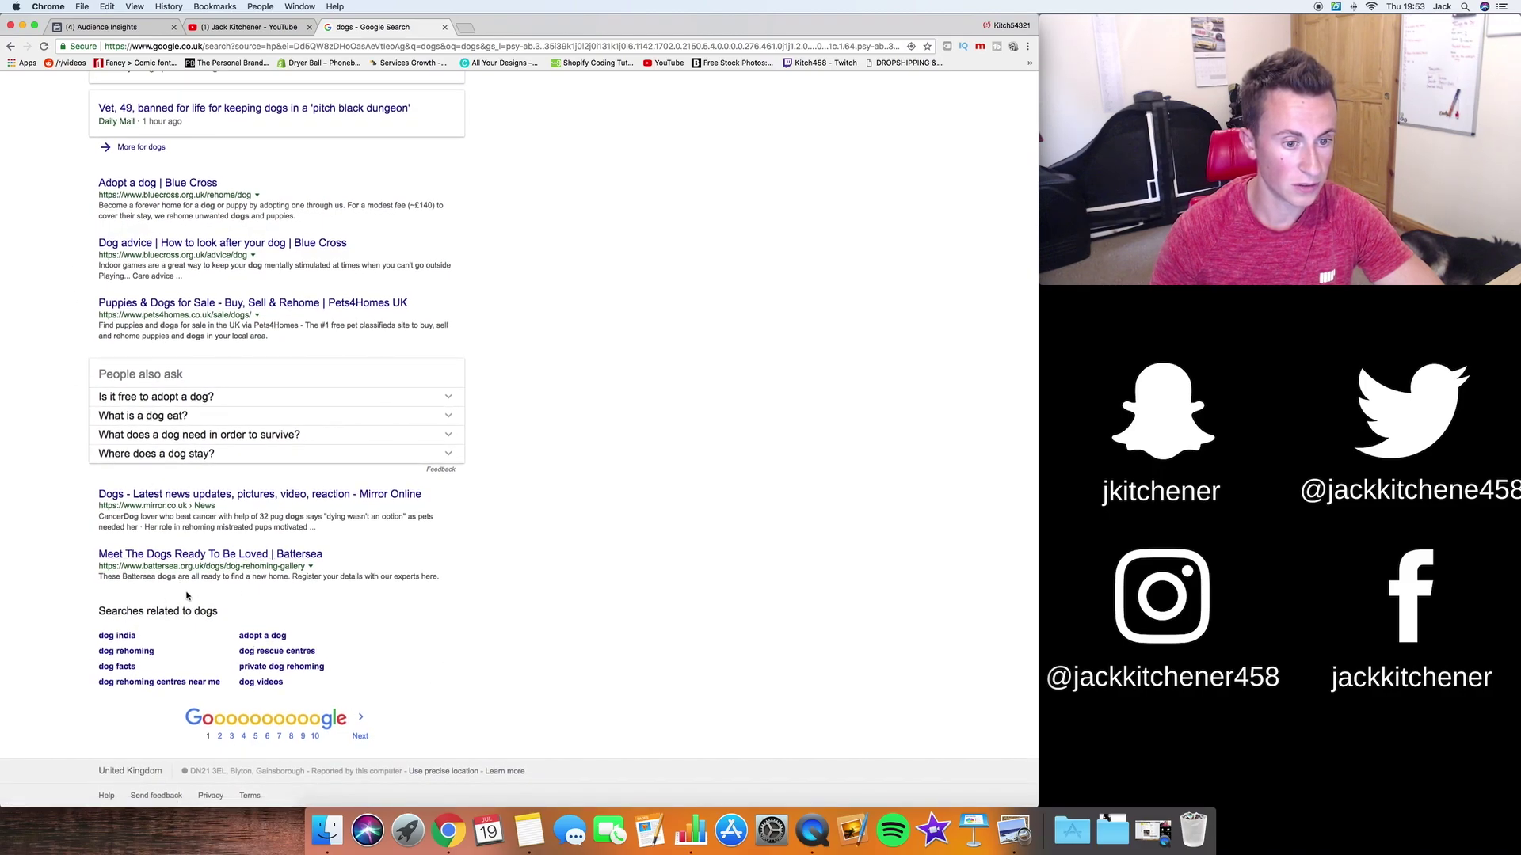
Return to Audience Insights, search the interests for "battersea" and add Battersea Dogs & Cats Home to the audience.
left_click(111, 27)
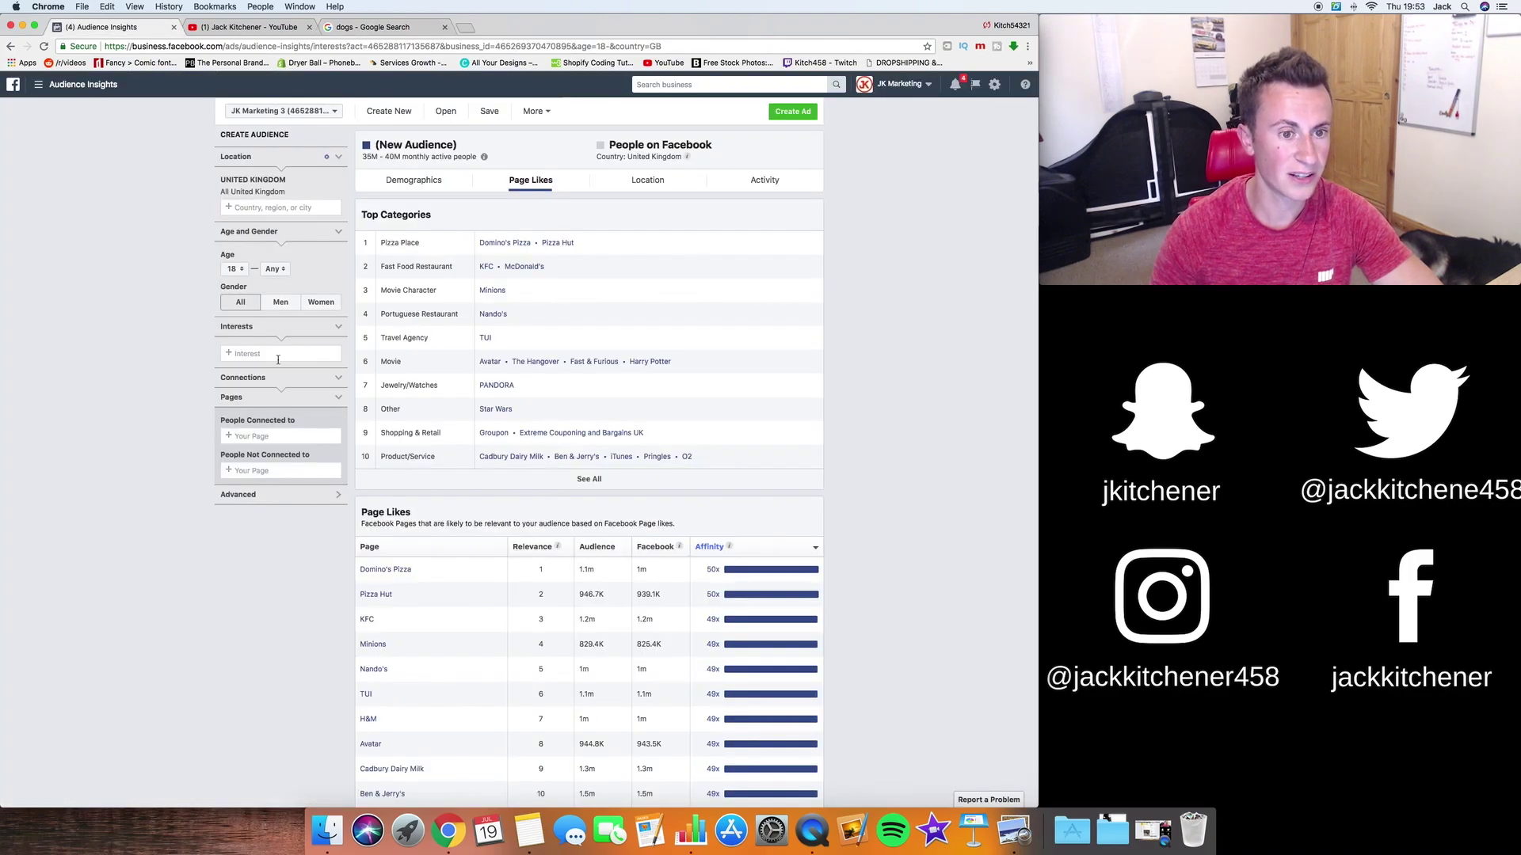
left_click(265, 354)
type("a")
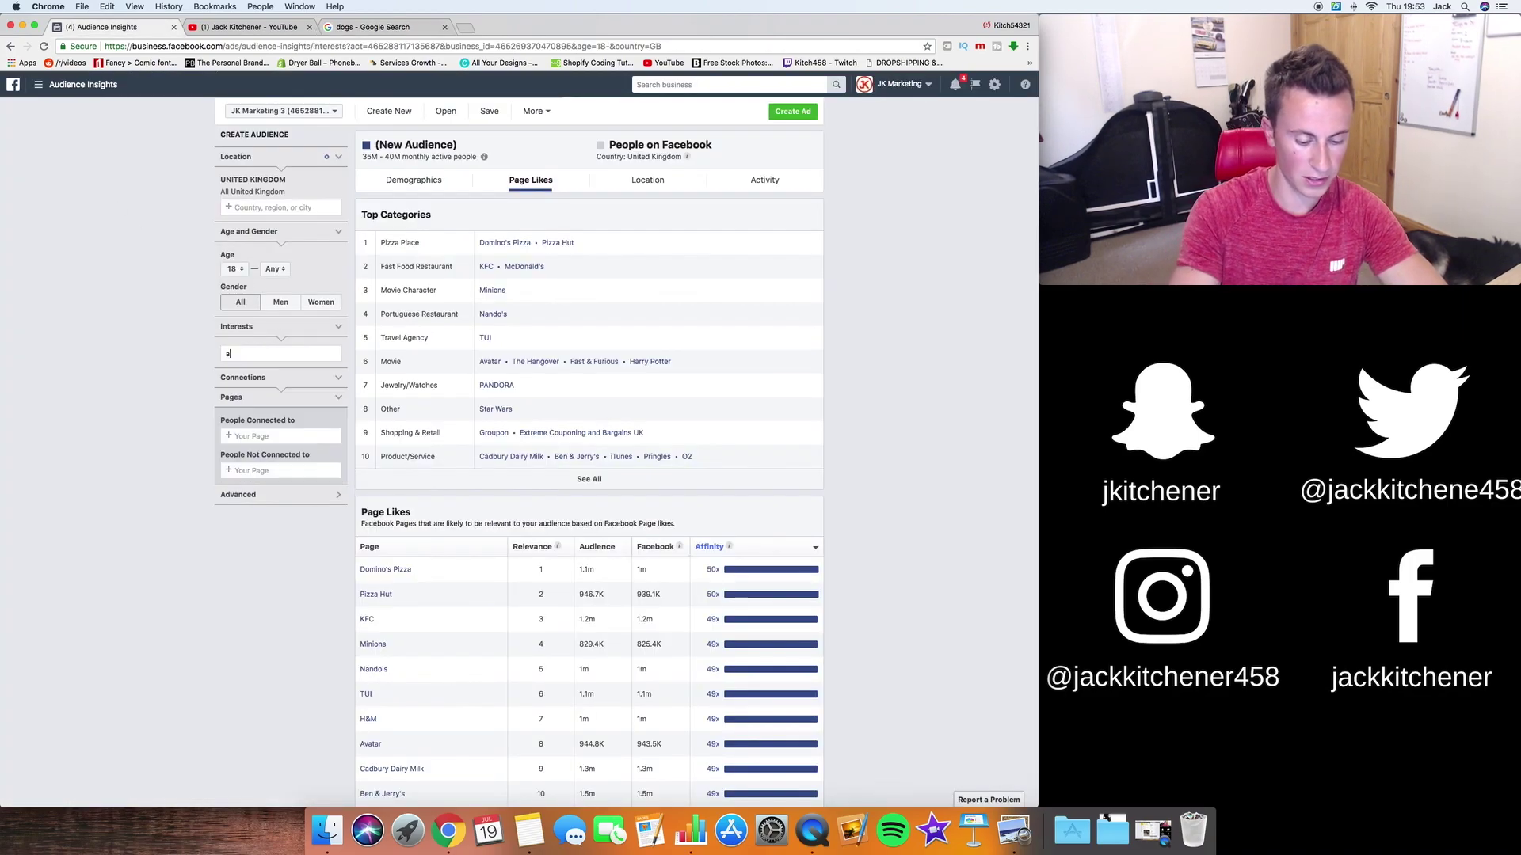
type("batter")
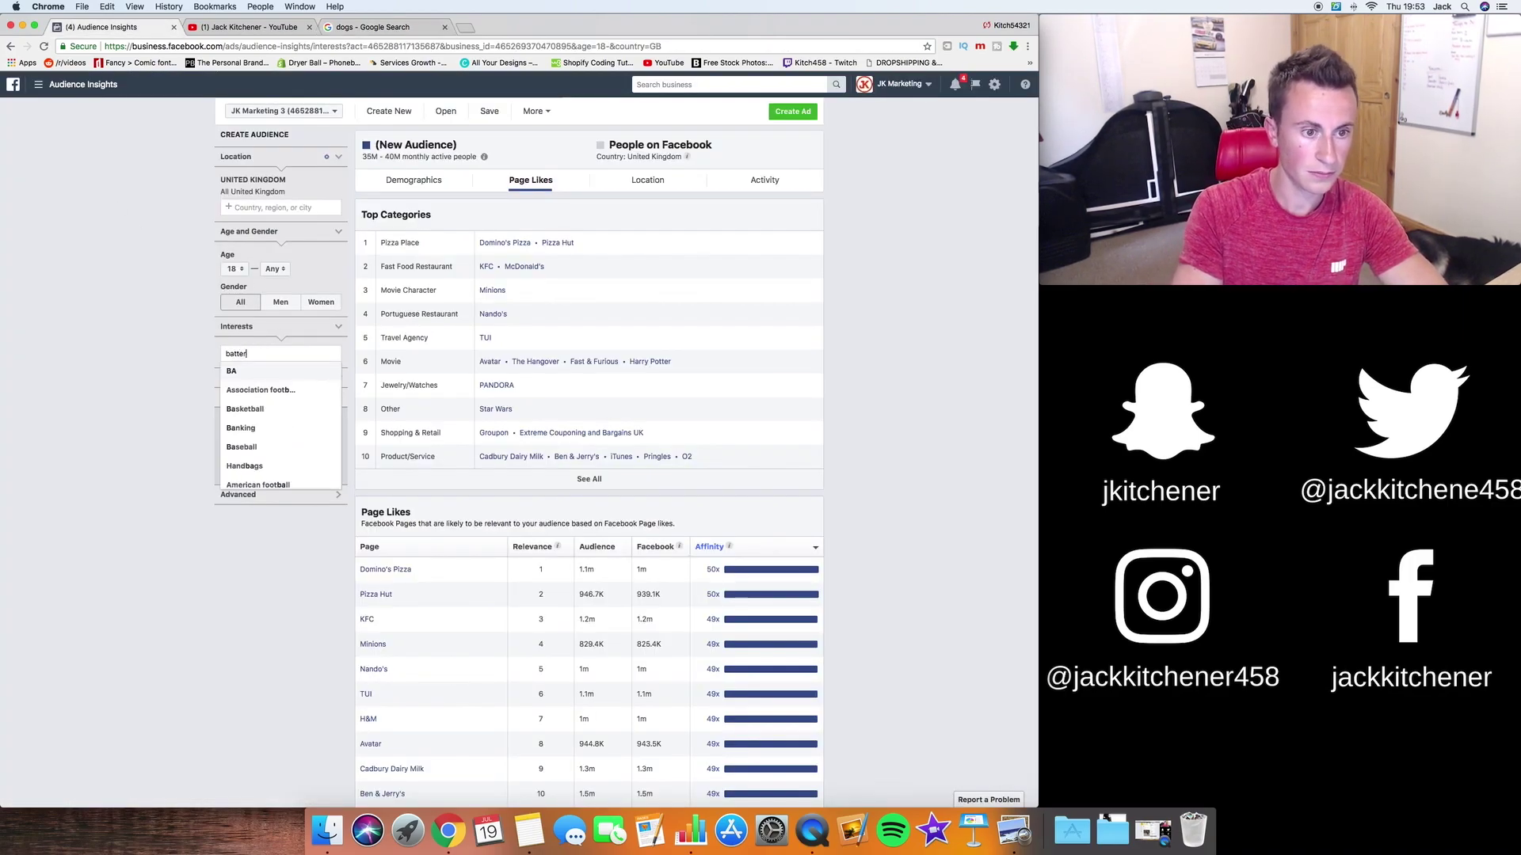
type("sea")
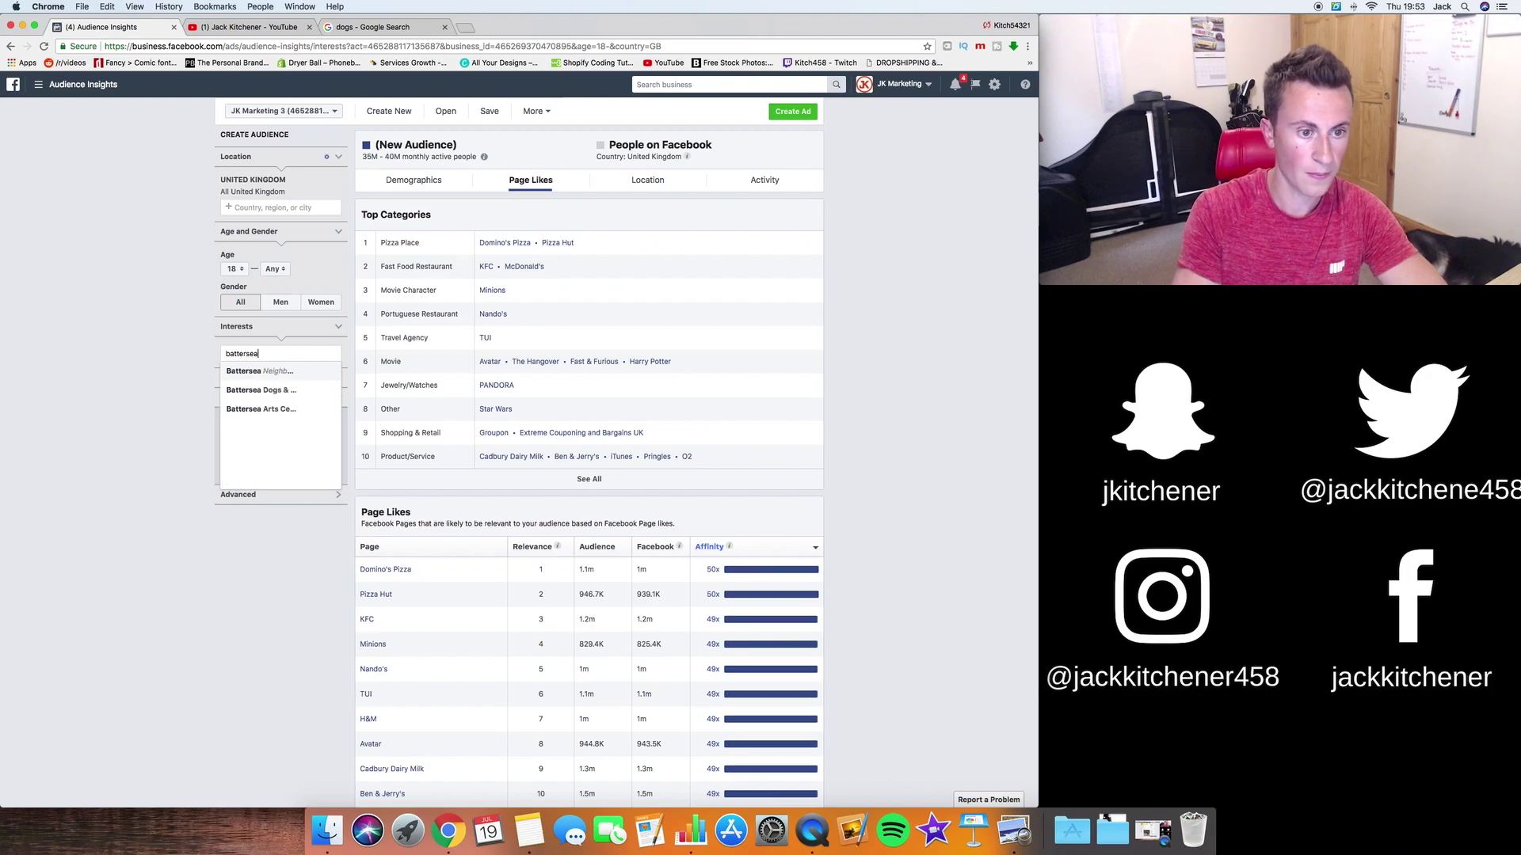
left_click(287, 390)
left_click(177, 375)
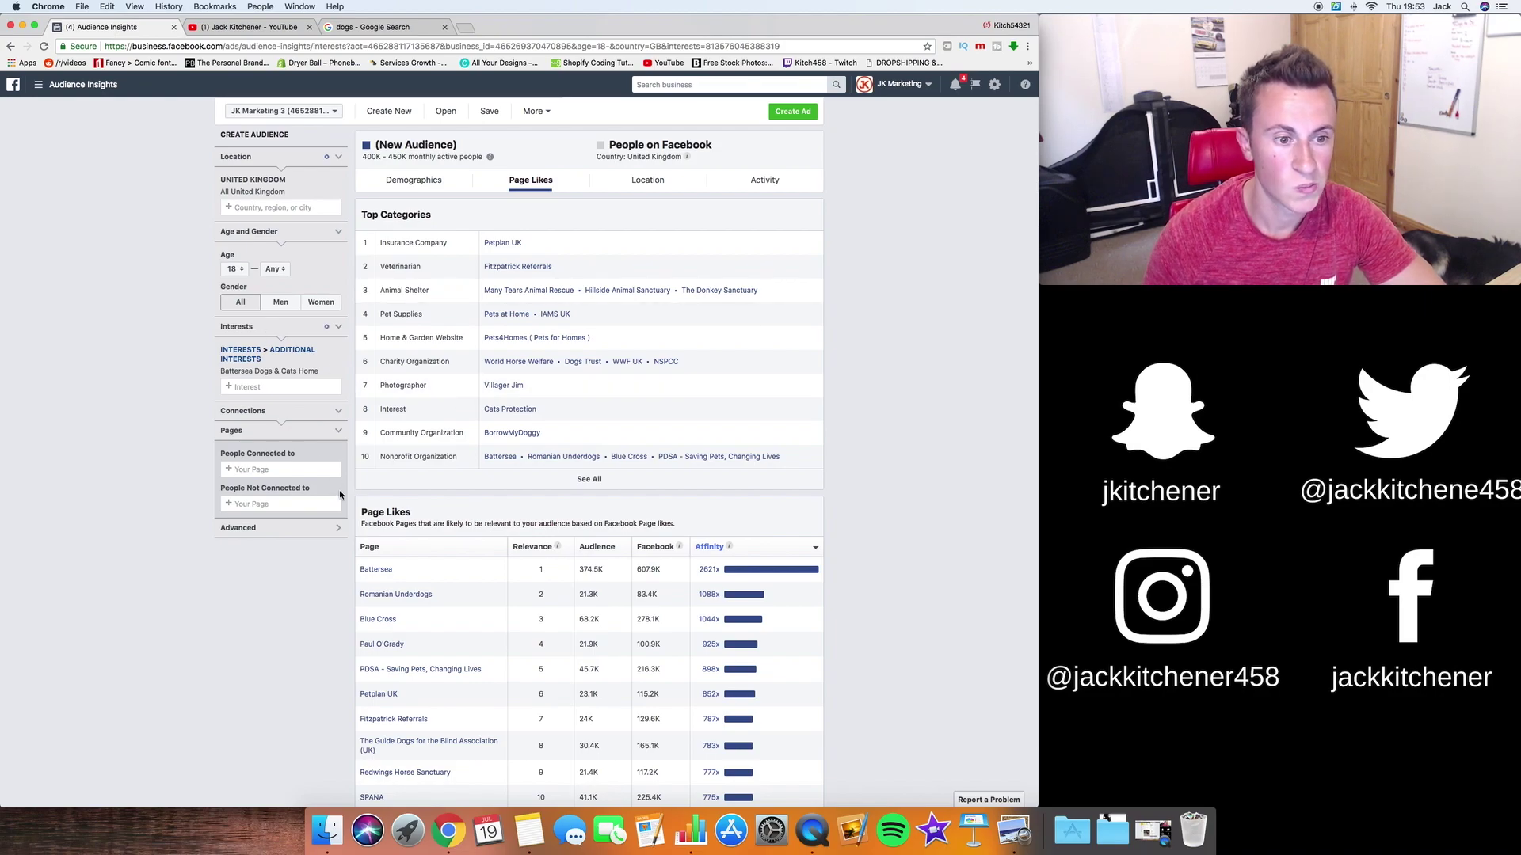
Open the Battersea page from the audience's Page Likes list and switch to it.
scroll(565, 391, "down", 1)
scroll(566, 391, "down", 2)
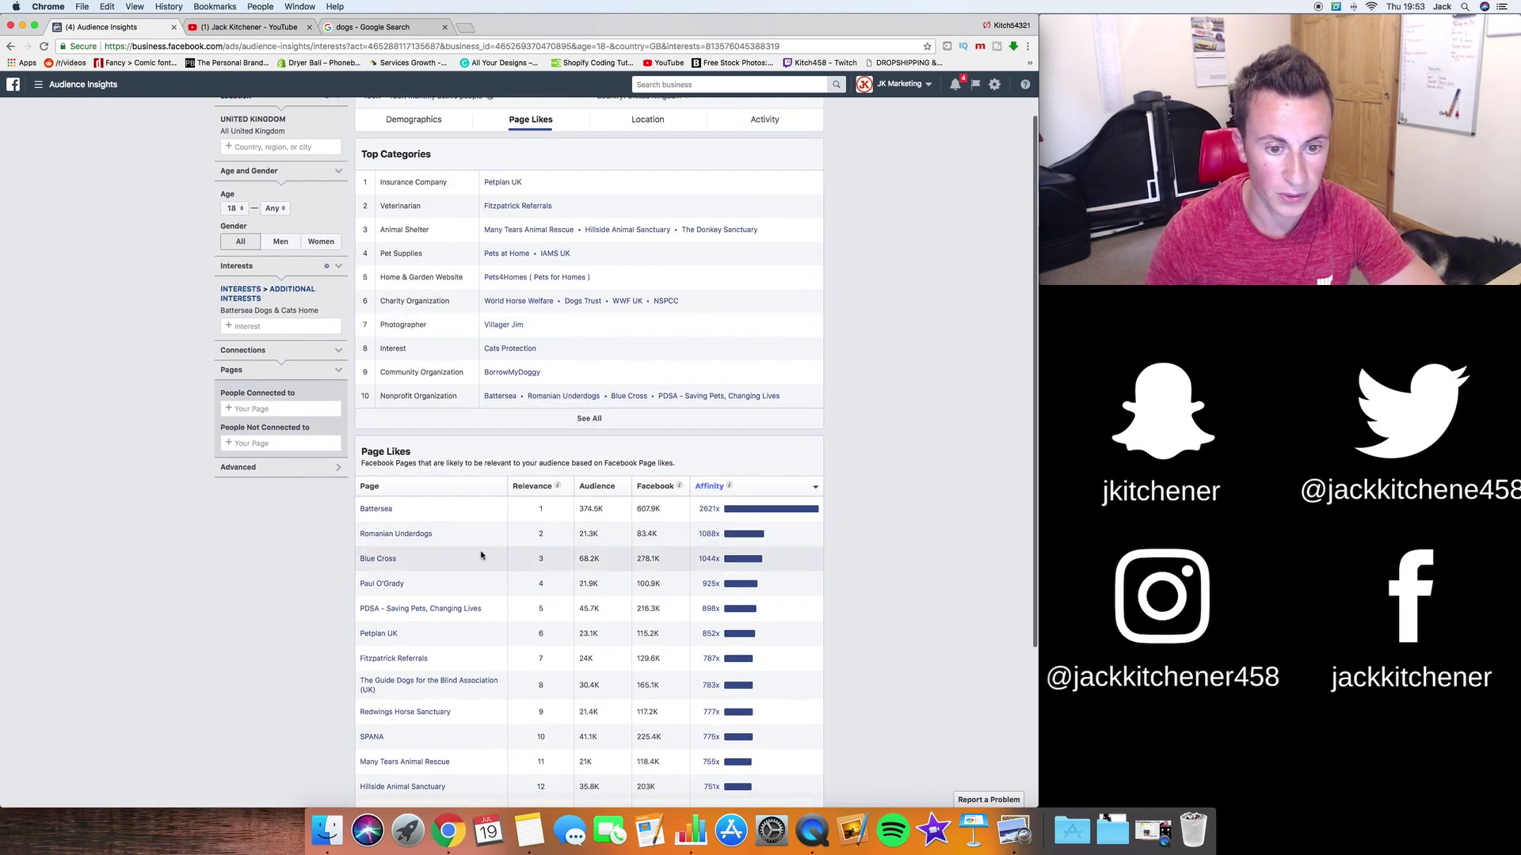
left_click(377, 512)
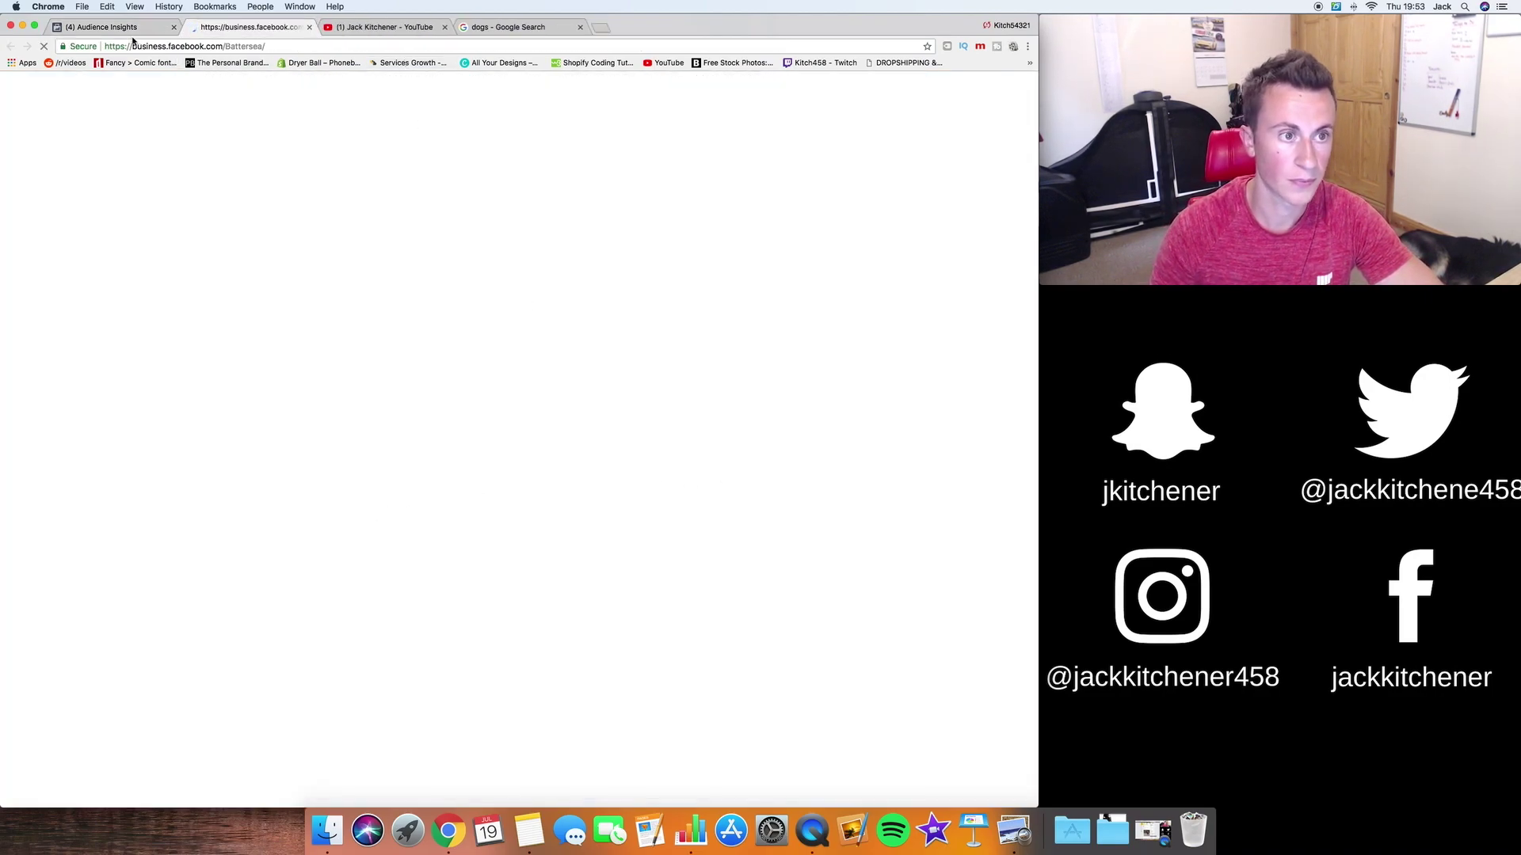
left_click(118, 27)
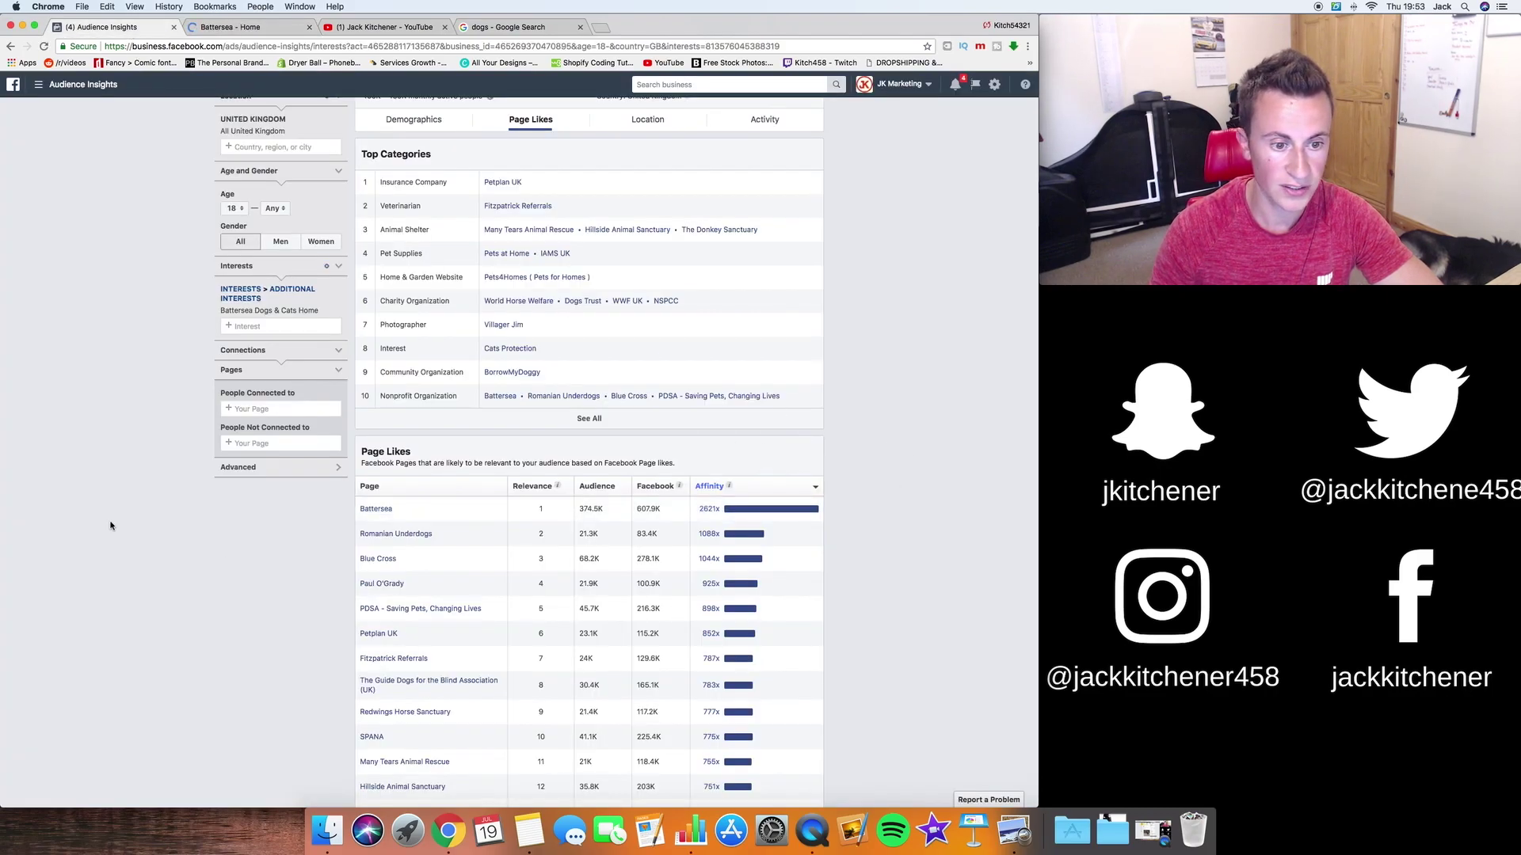
left_click(255, 30)
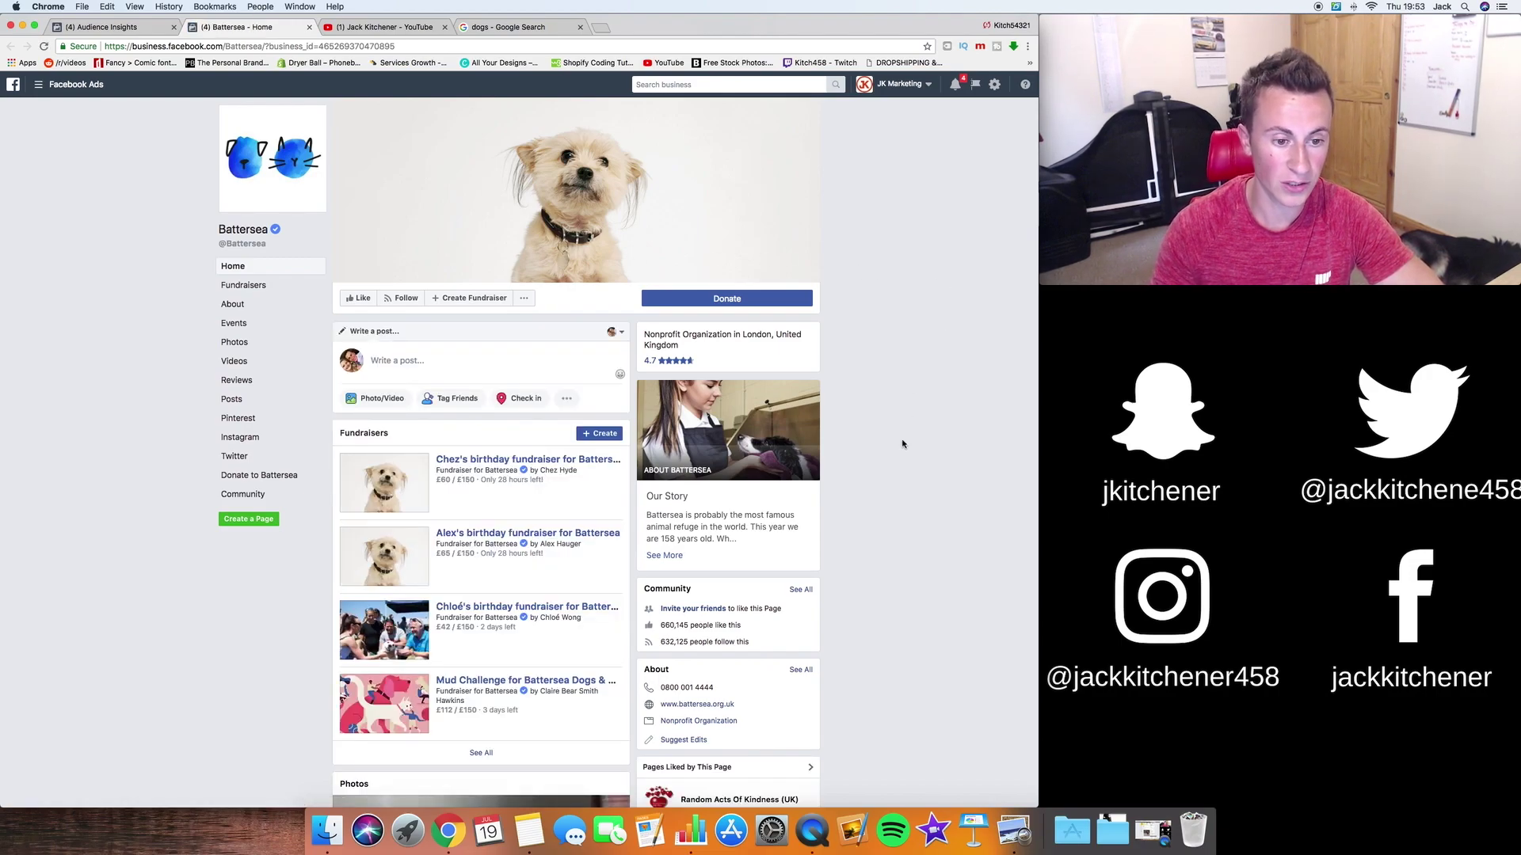
Examine the Battersea page's photos, videos, reviews and post engagement, and close the page.
scroll(902, 444, "down", 10)
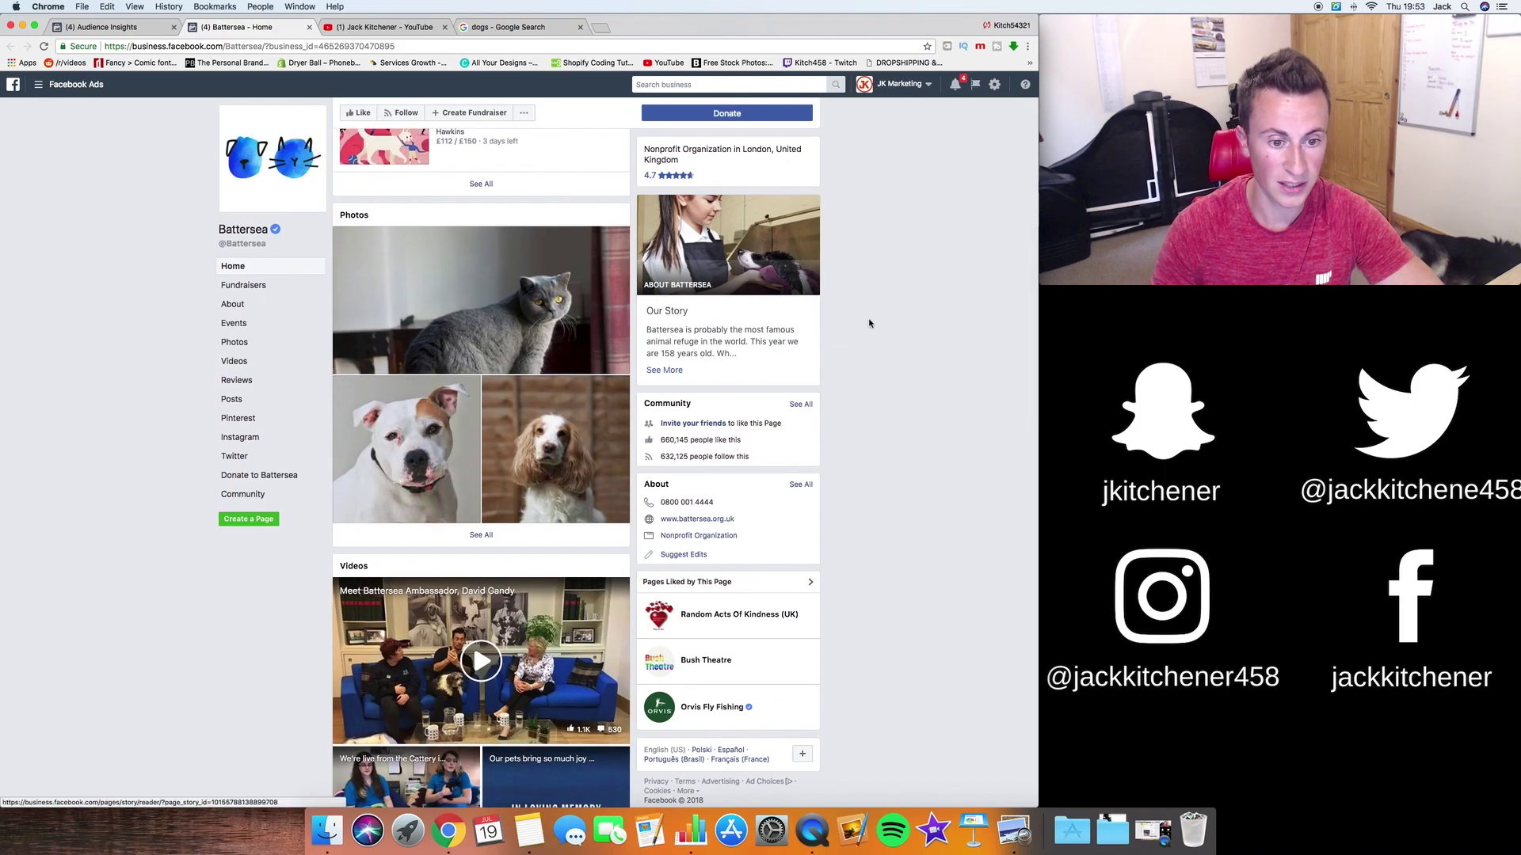
scroll(869, 323, "down", 15)
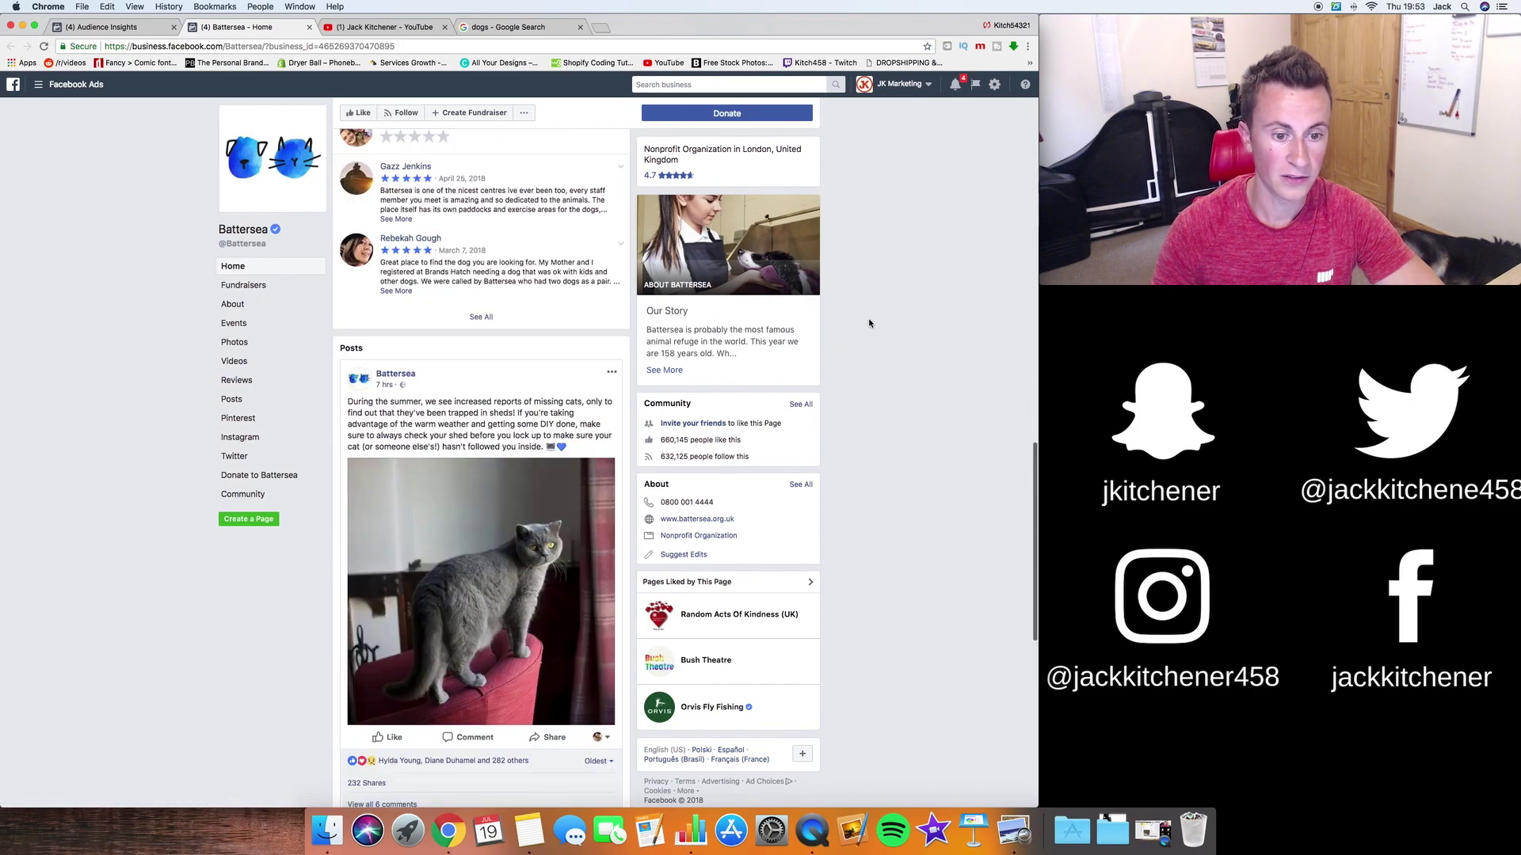
scroll(869, 323, "up", 20)
left_click(309, 27)
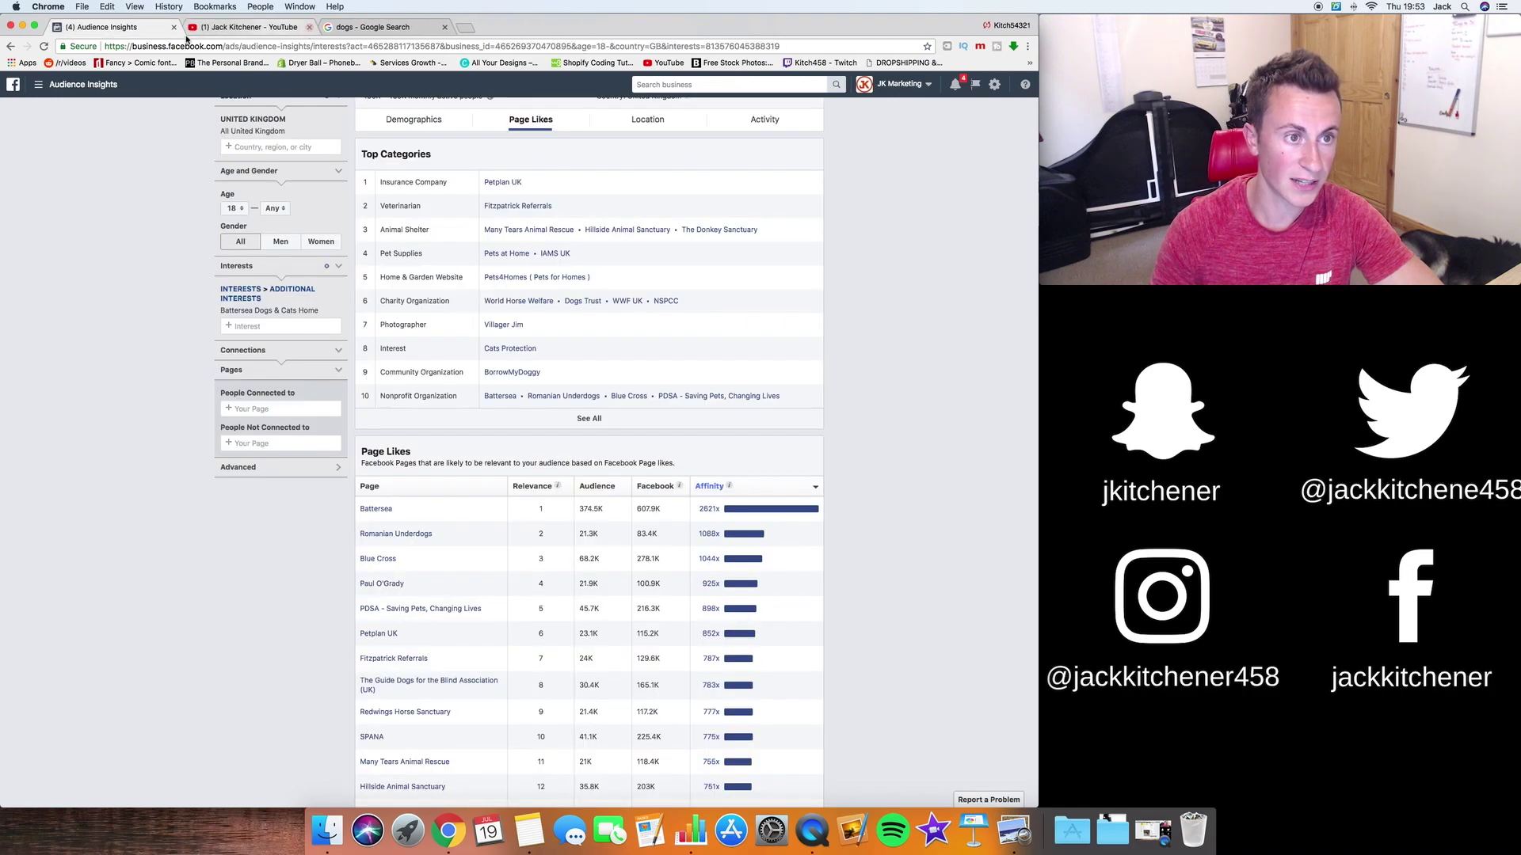
Open the Romanian Underdogs page from the Nonprofit Organization category and return to Audience Insights.
scroll(590, 238, "up", 1)
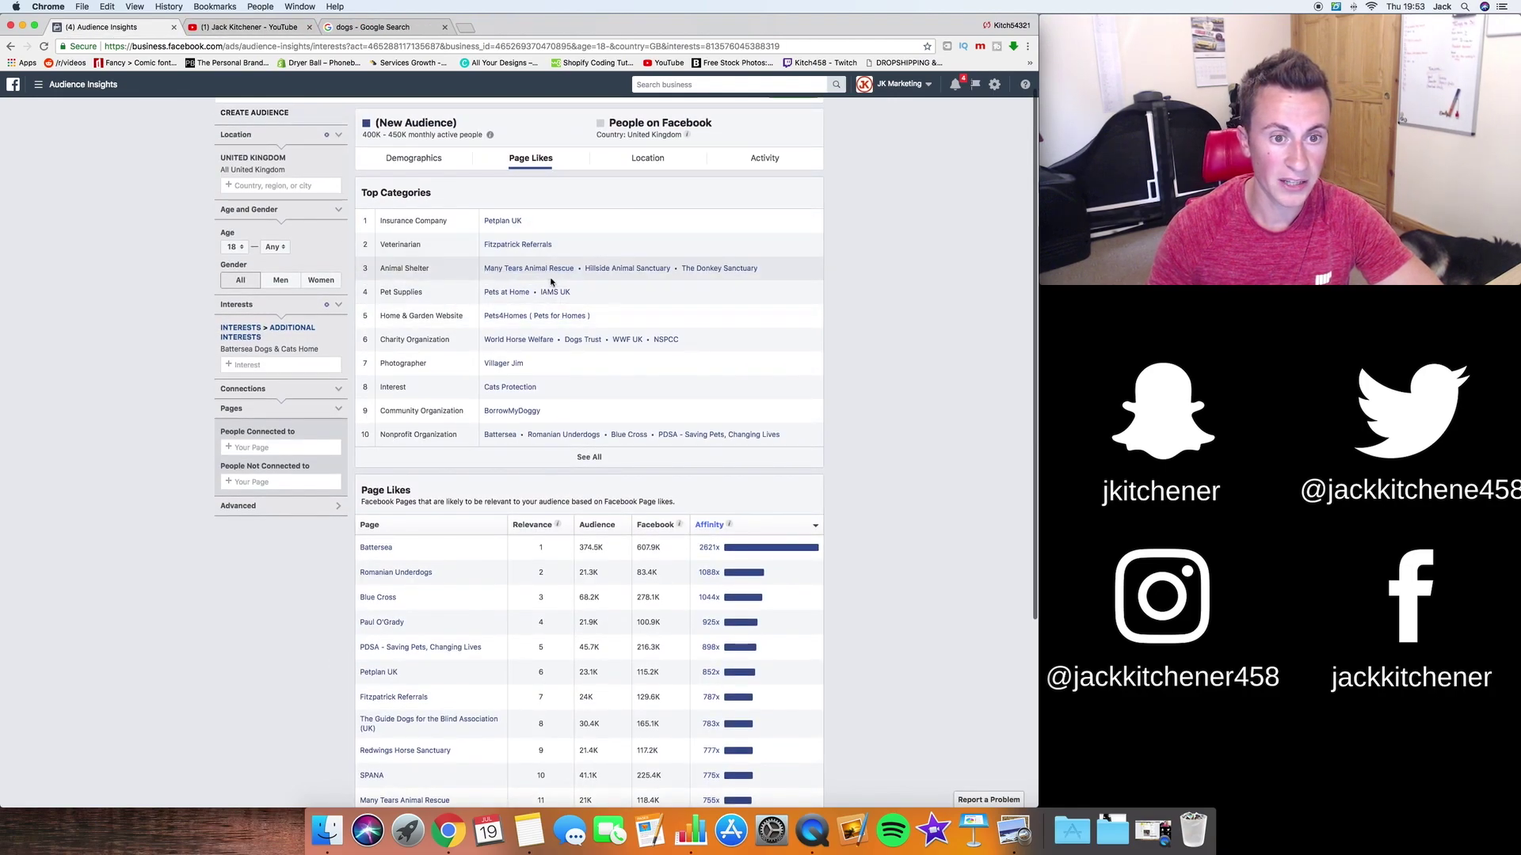
scroll(547, 246, "up", 1)
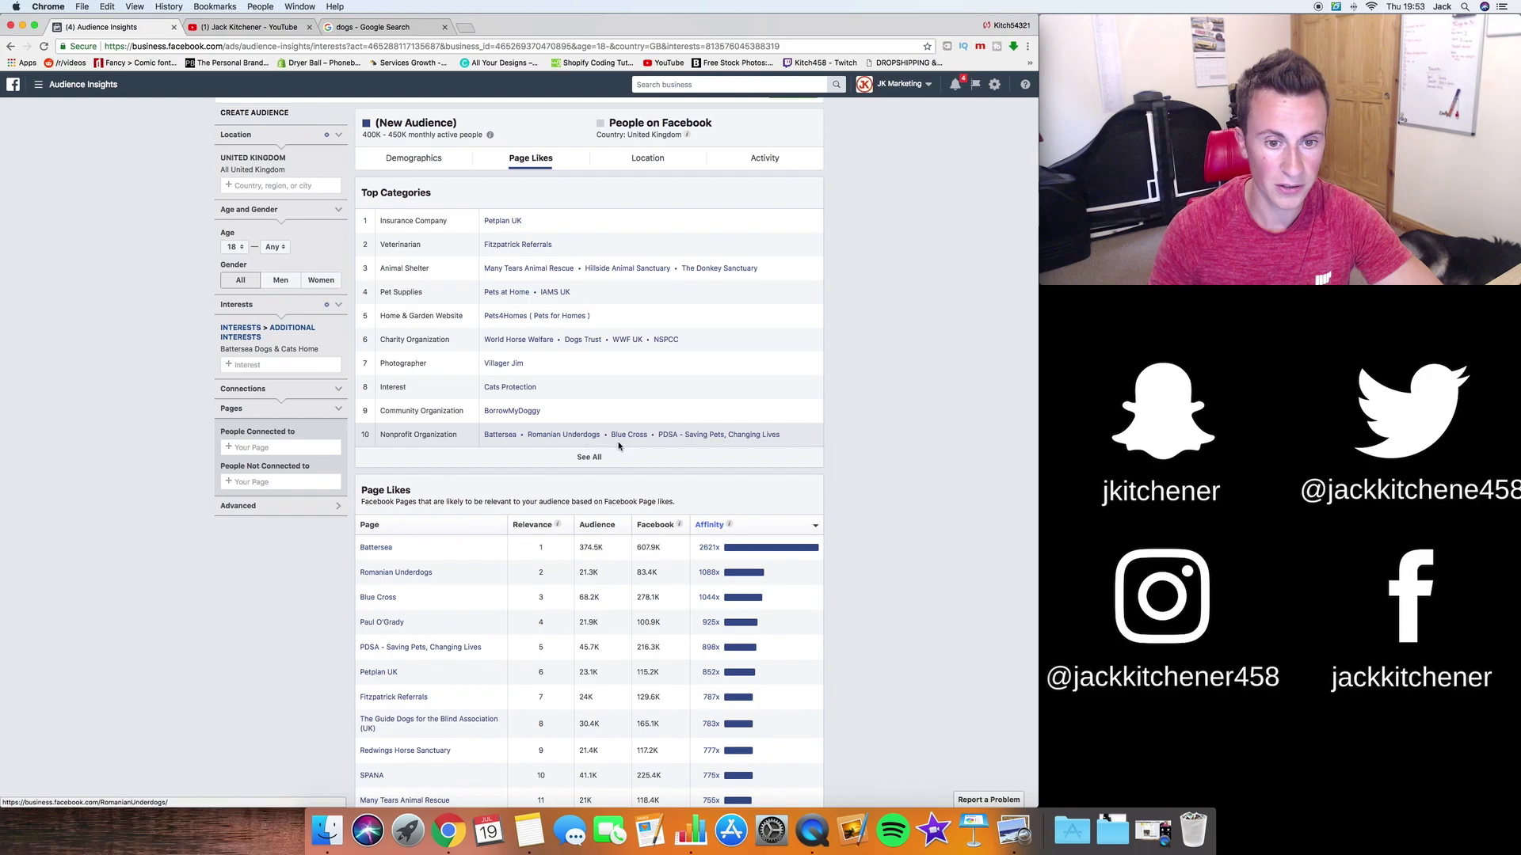
left_click(579, 440)
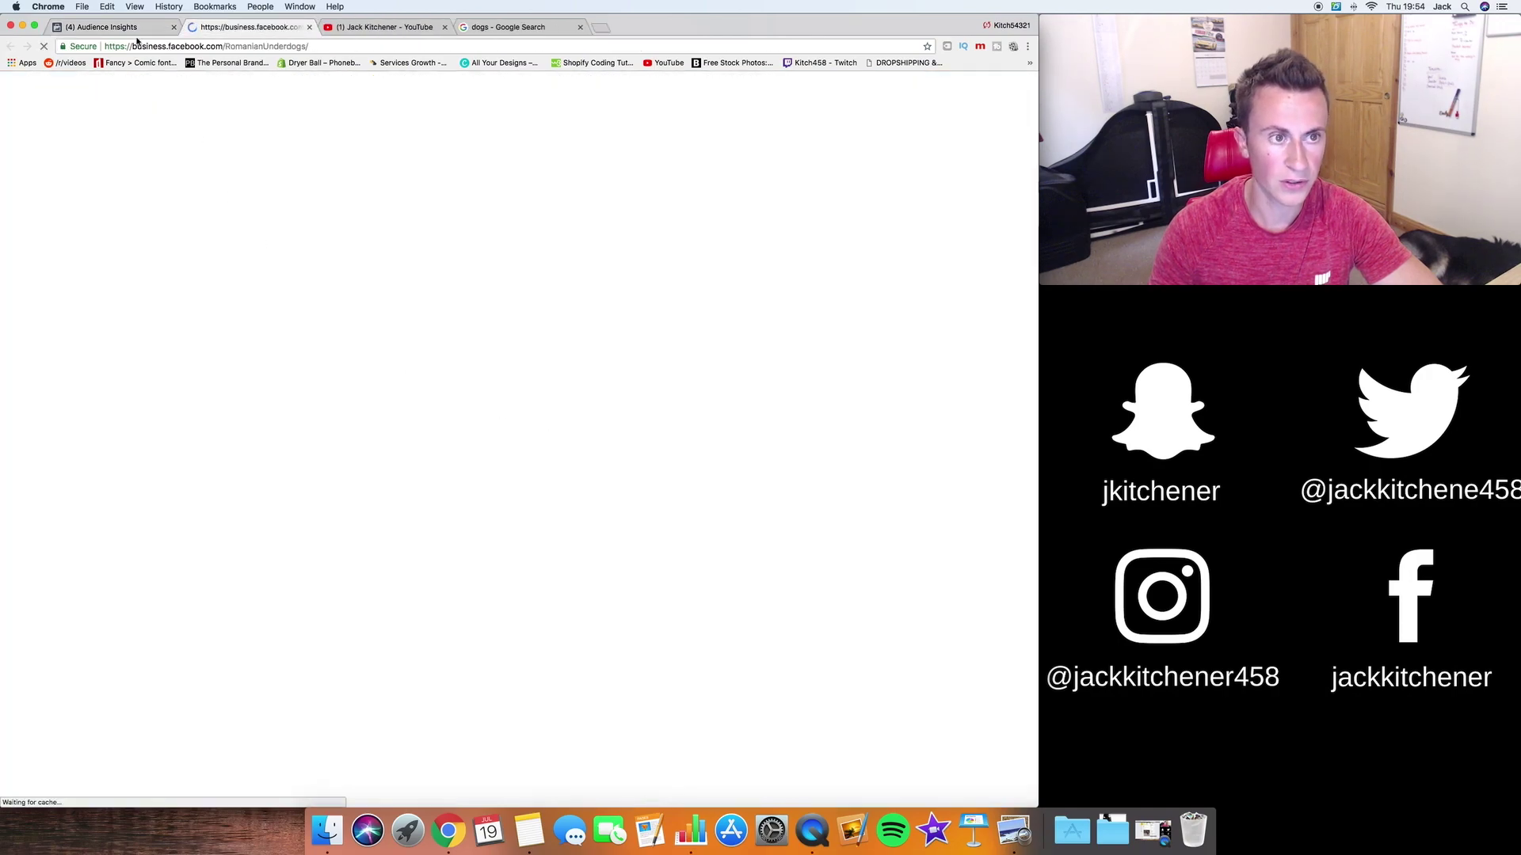
key("super+1")
Expand Top Categories to the full list and review its entries down to the Page Likes table.
left_click(589, 459)
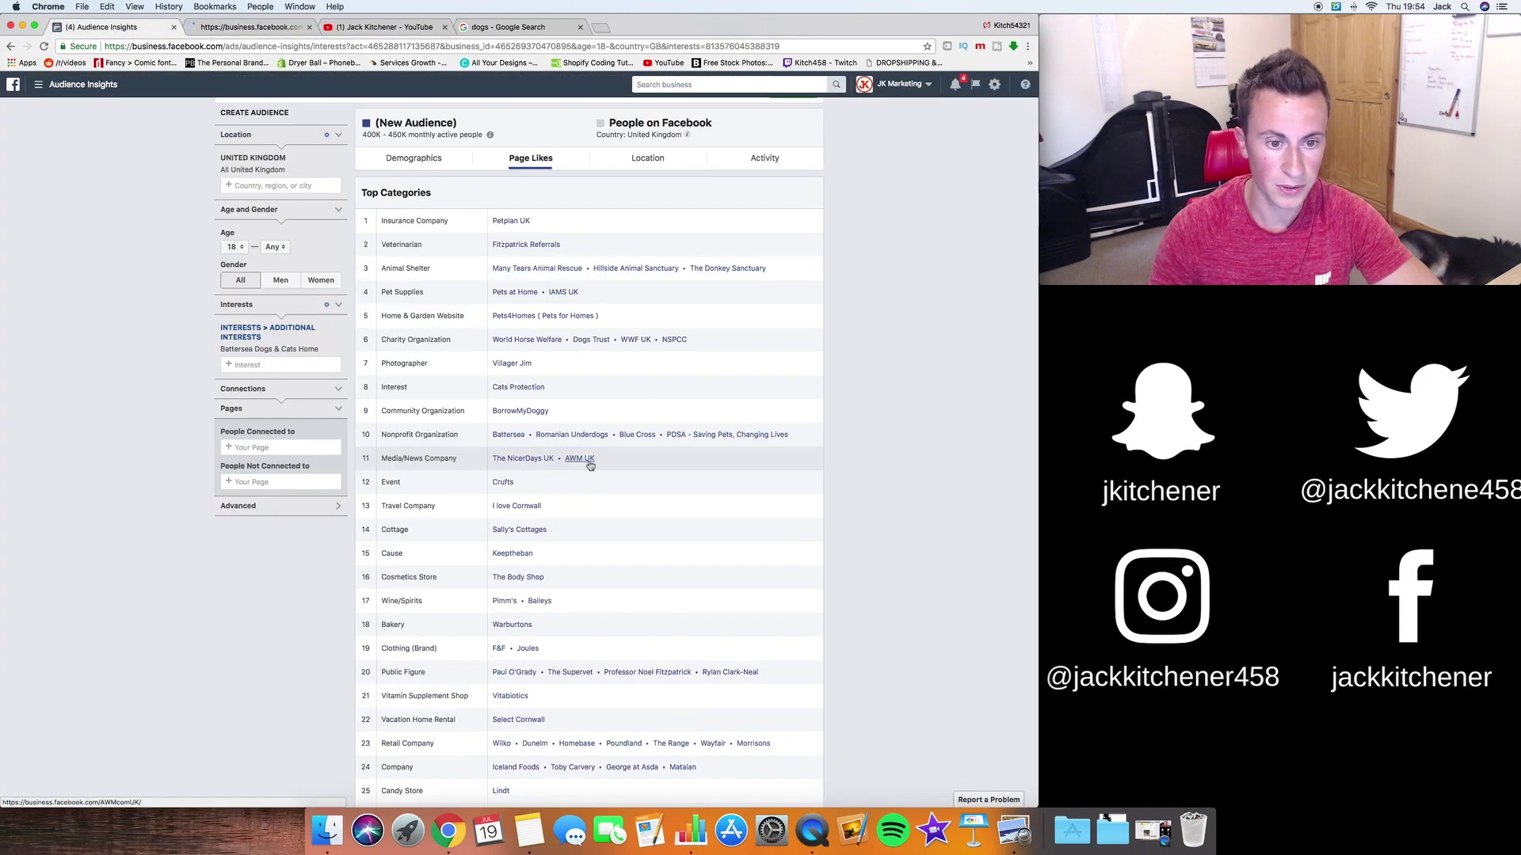
scroll(590, 466, "down", 3)
scroll(590, 466, "down", 5)
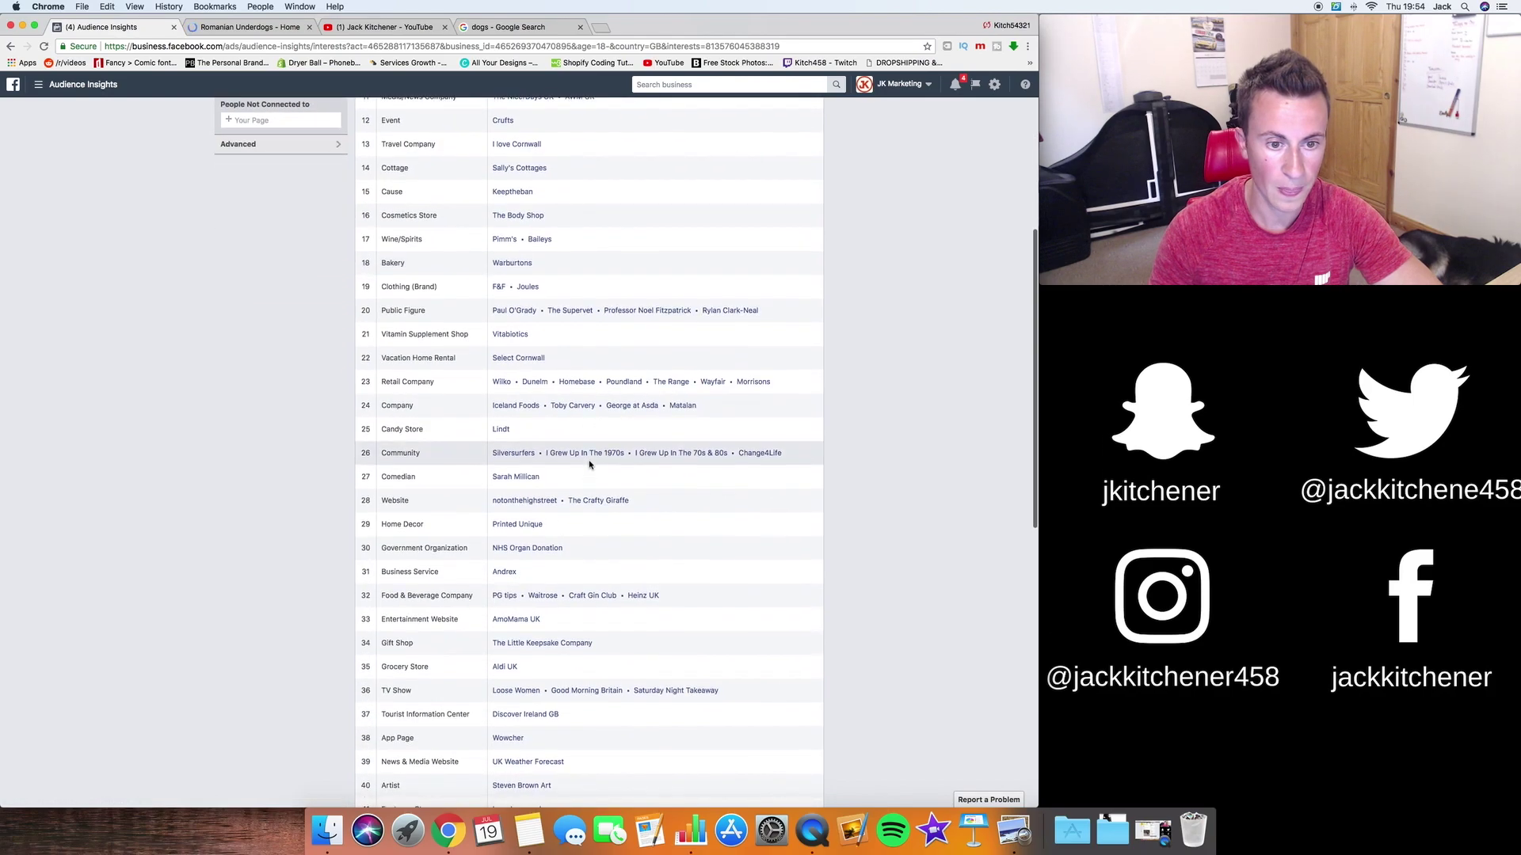
scroll(589, 465, "down", 3)
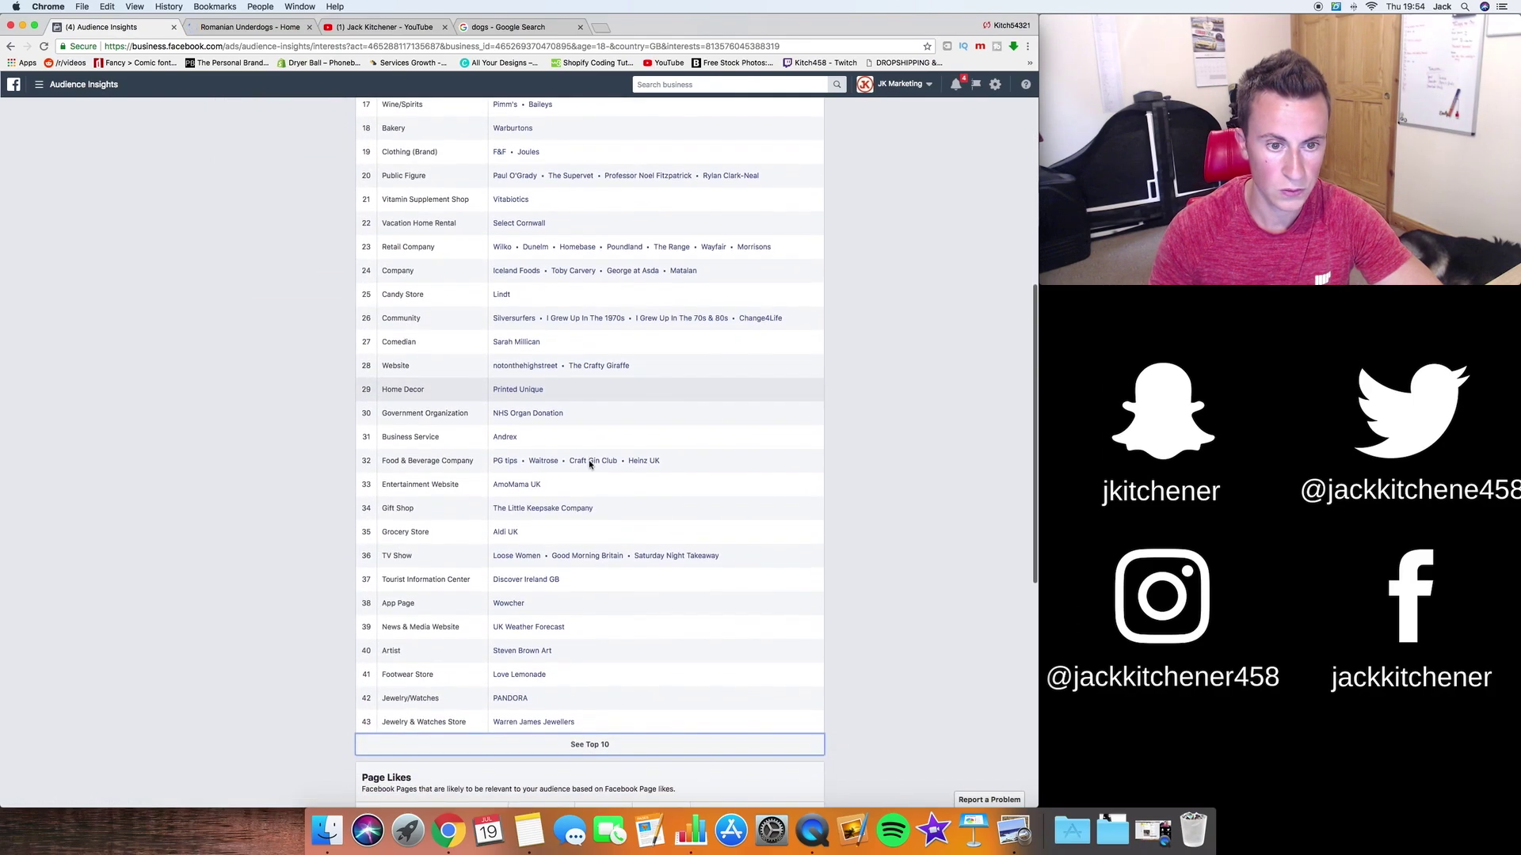
scroll(798, 550, "down", 6)
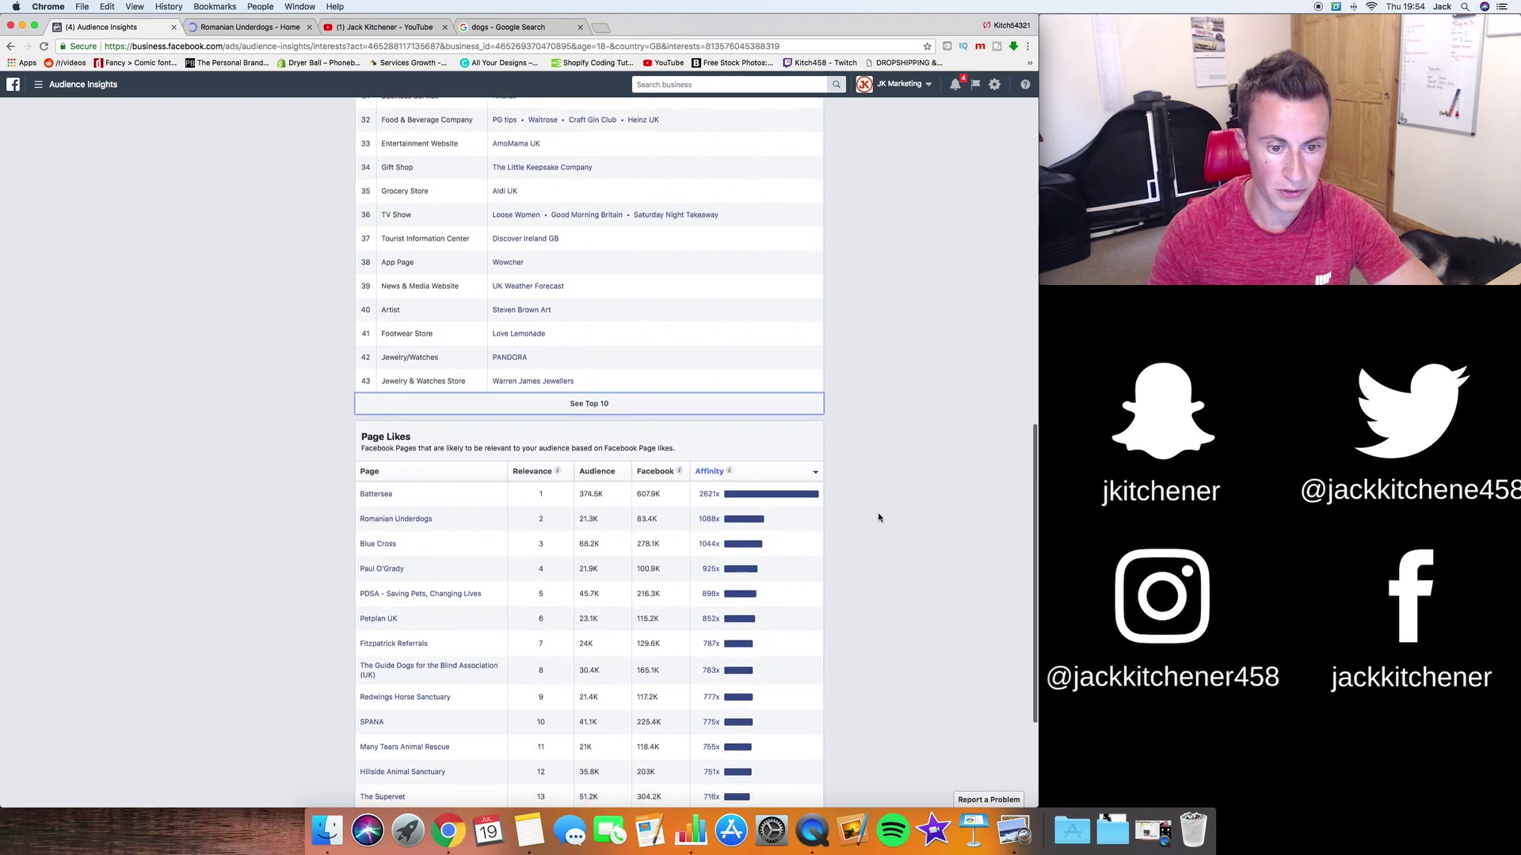
scroll(890, 259, "down", 3)
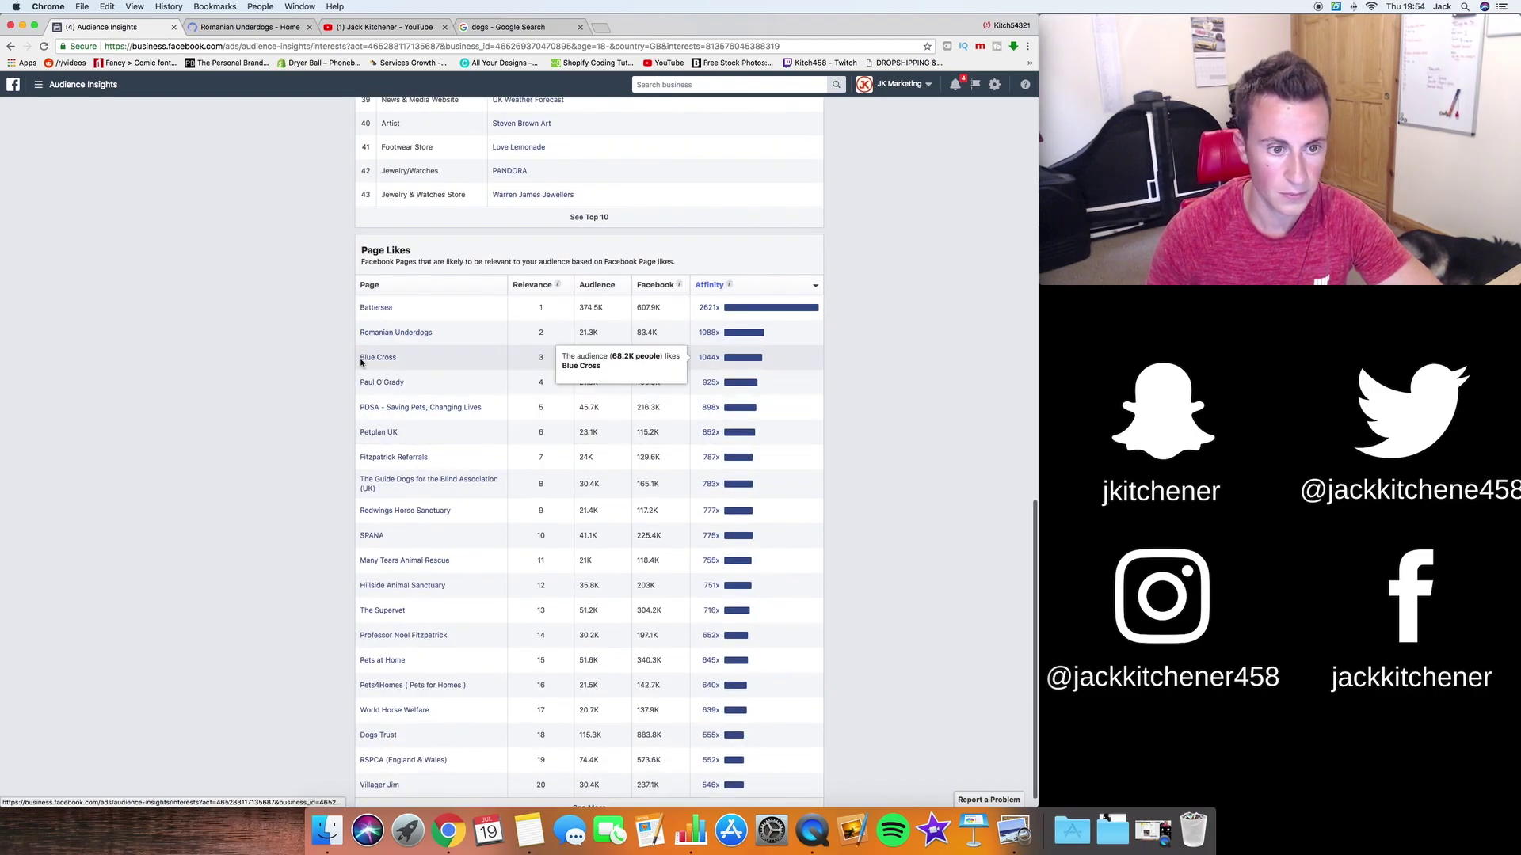
Open the Blue Cross page from the Page Likes table and examine its fundraisers, events, photos and videos.
mouse_move(380, 362)
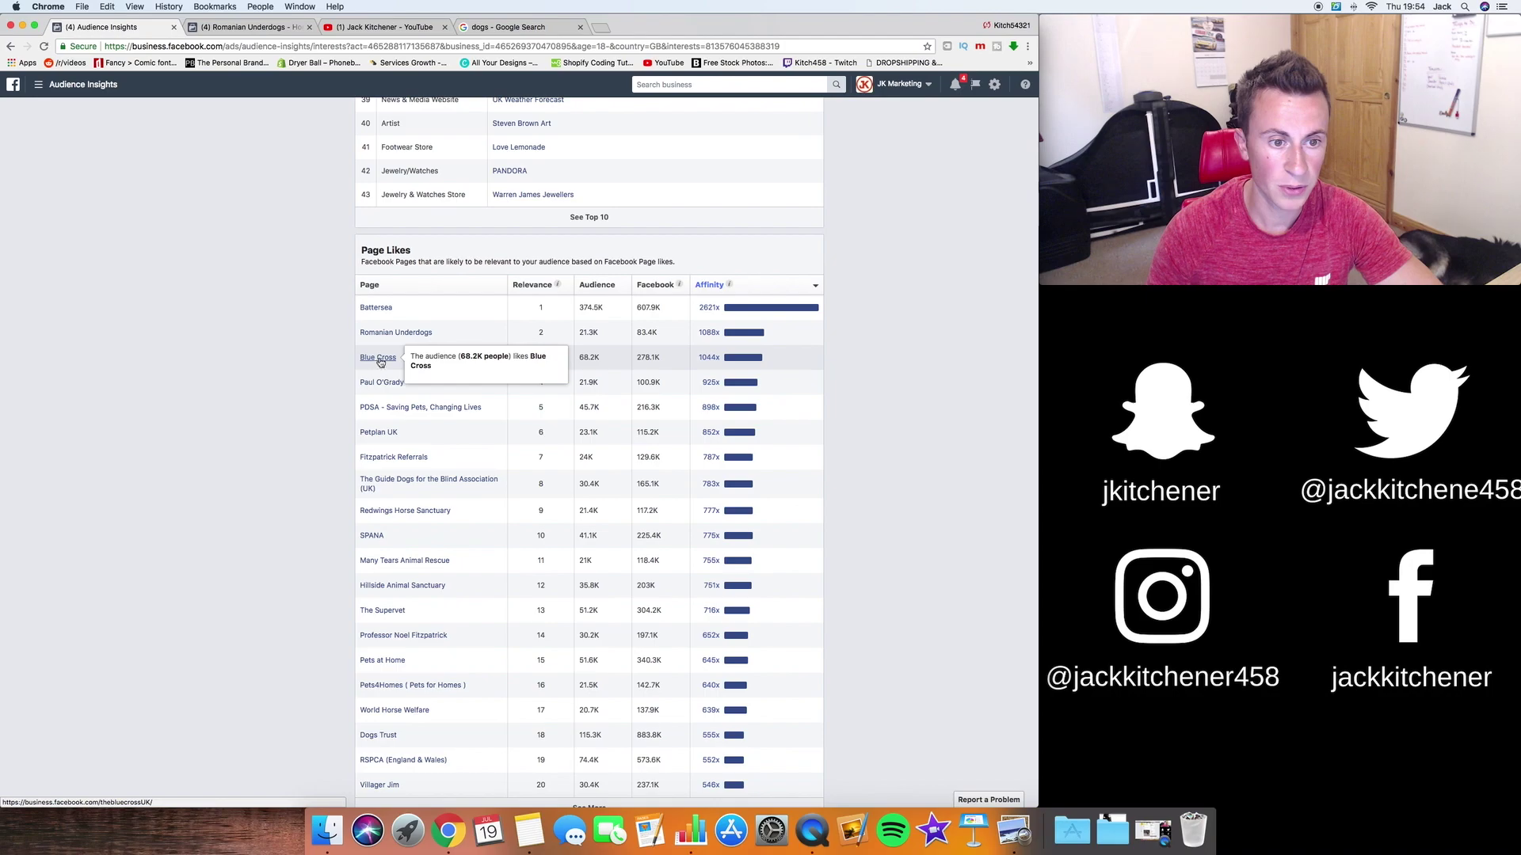
left_click(379, 358)
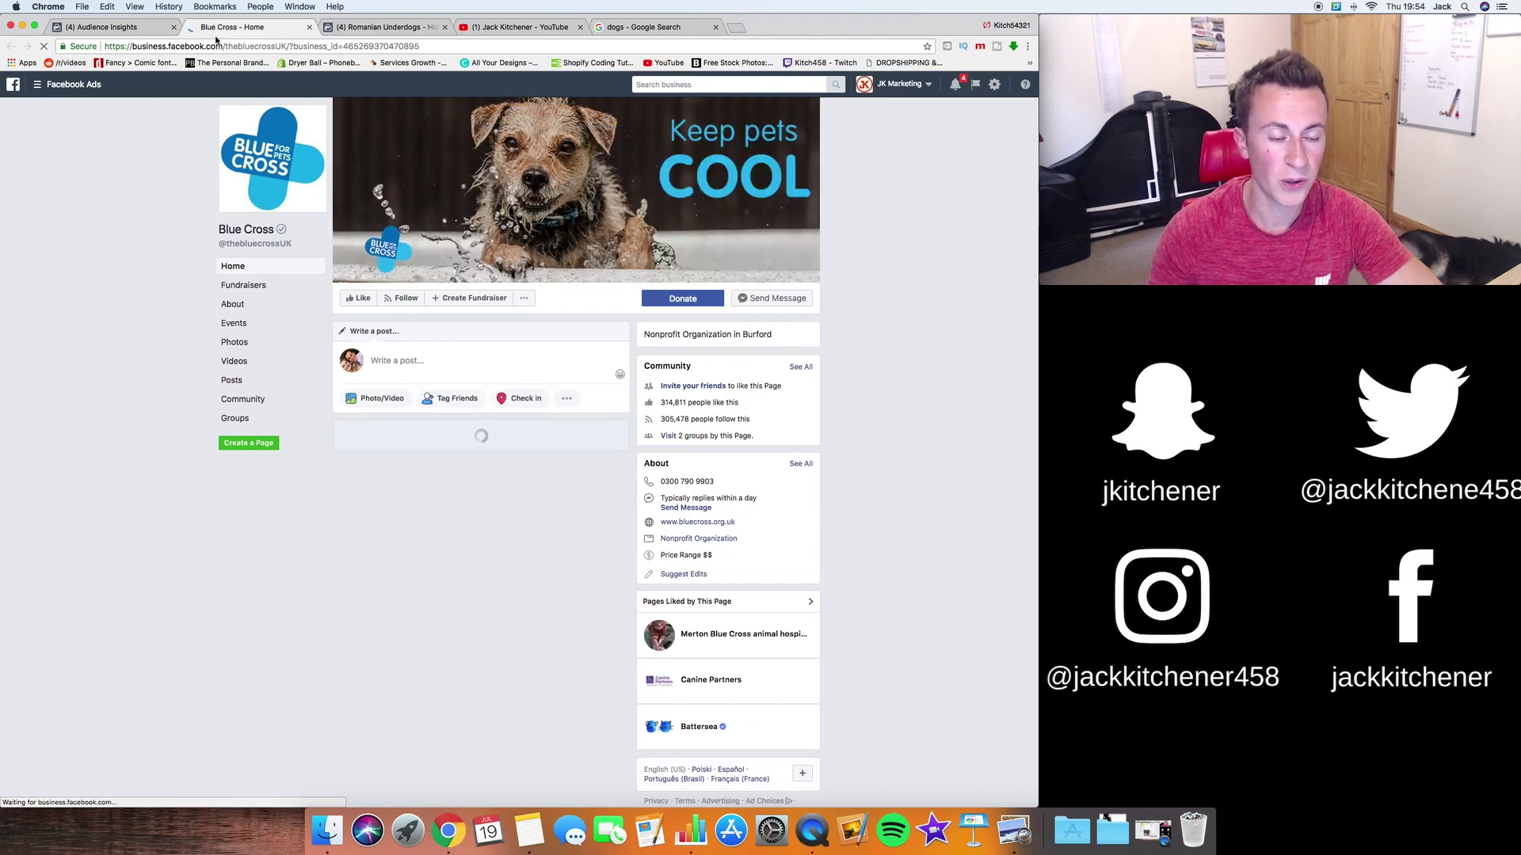
scroll(871, 261, "down", 5)
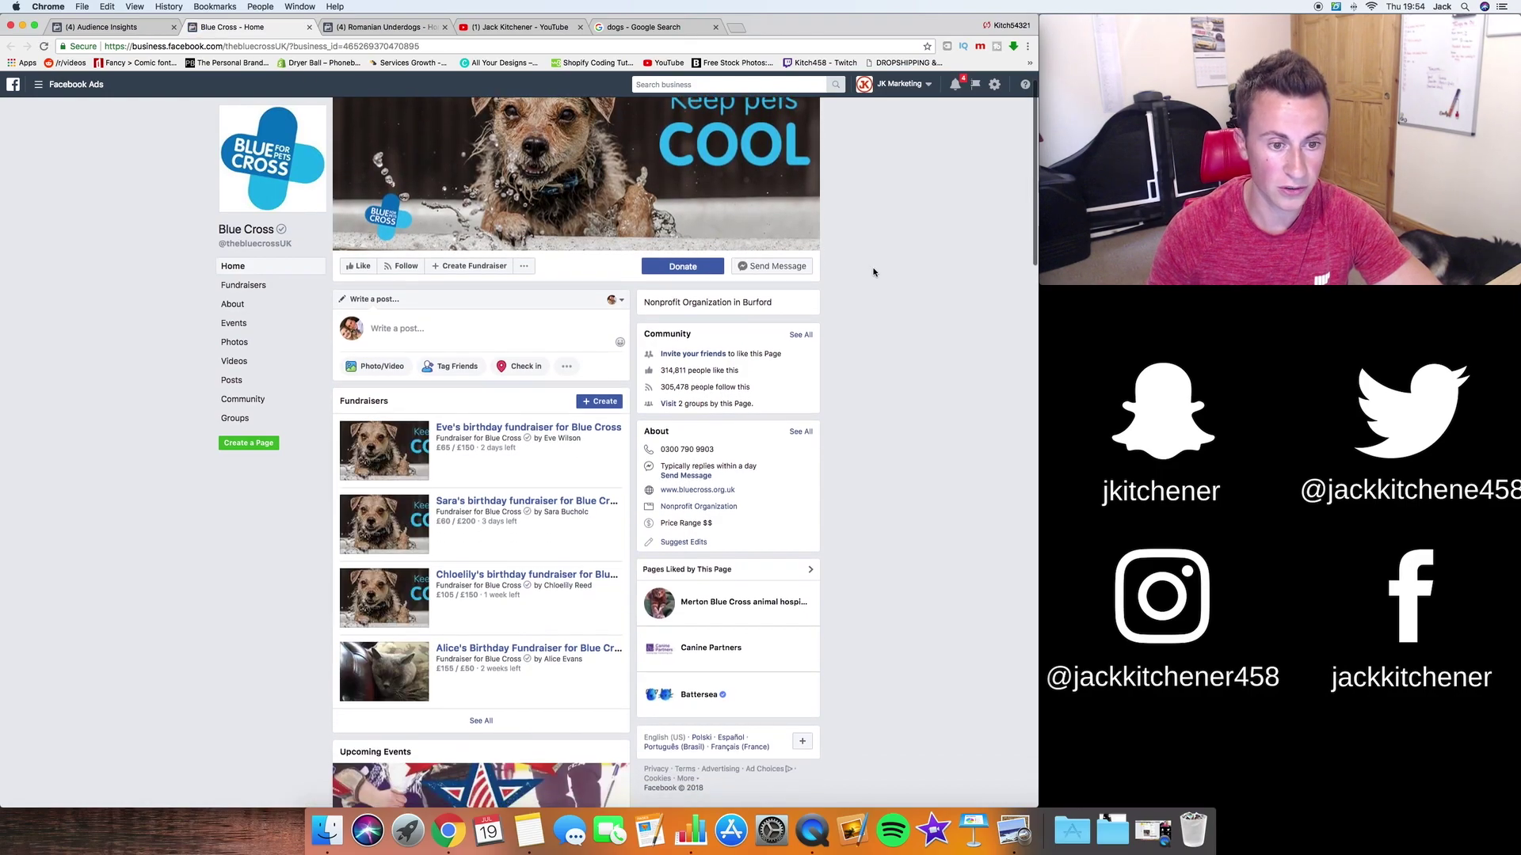
scroll(874, 271, "down", 15)
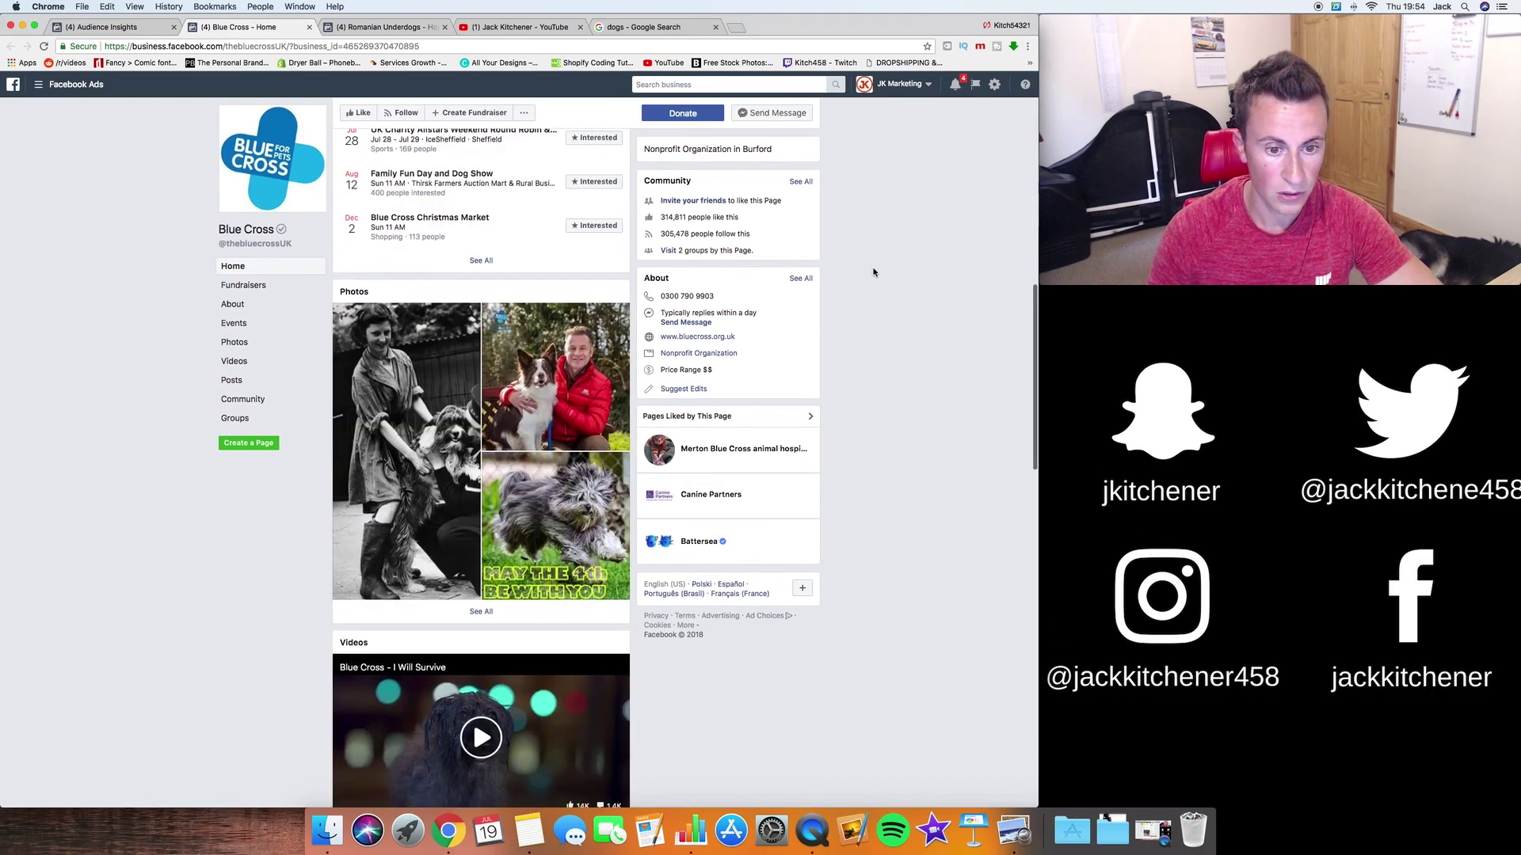
scroll(874, 272, "down", 12)
scroll(874, 272, "up", 5)
scroll(873, 272, "up", 20)
scroll(874, 271, "down", 3)
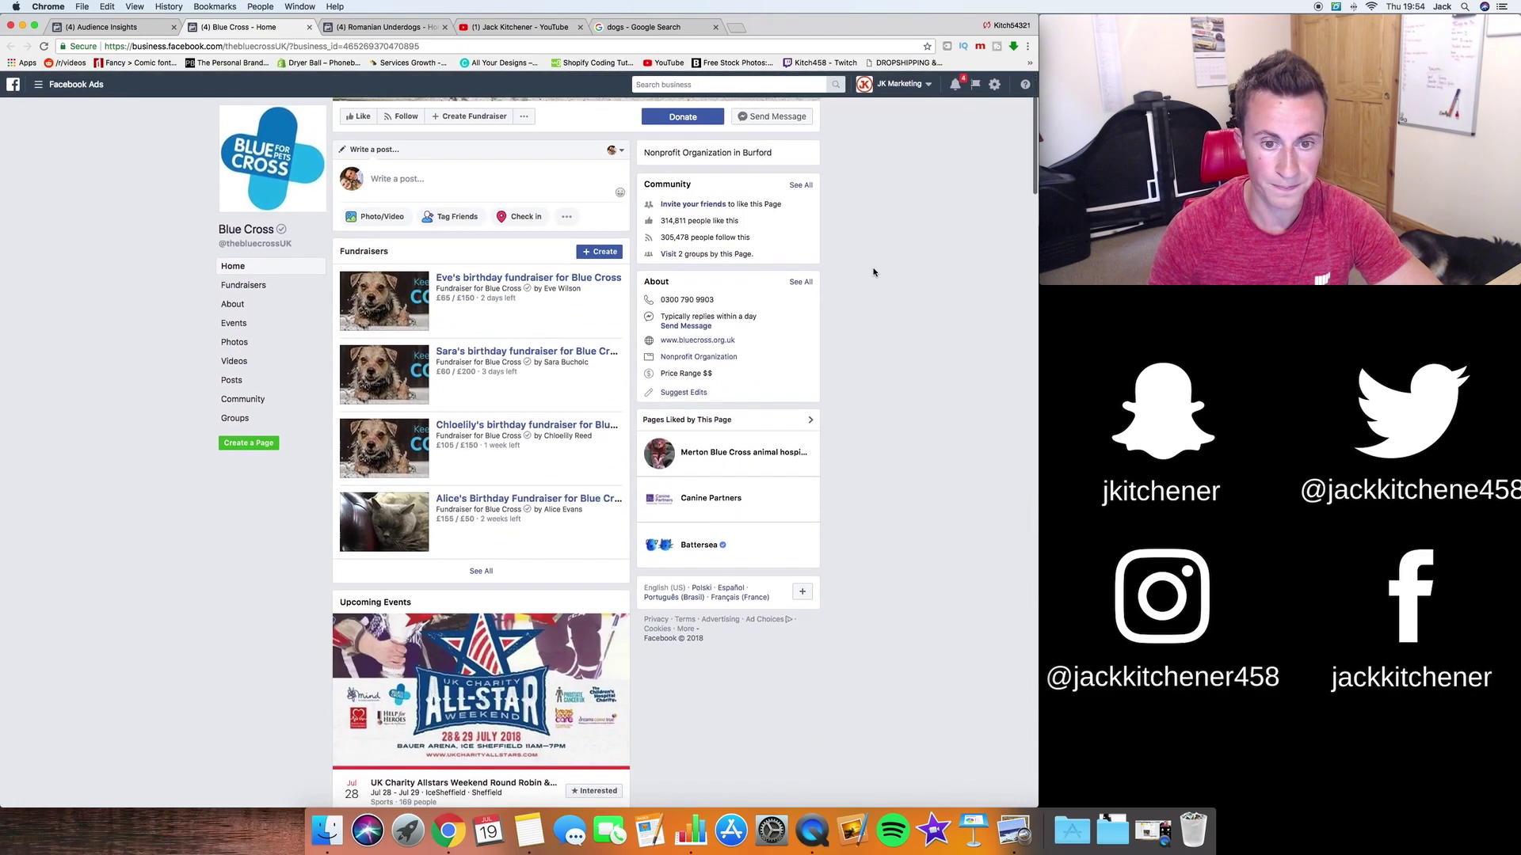
scroll(874, 272, "up", 3)
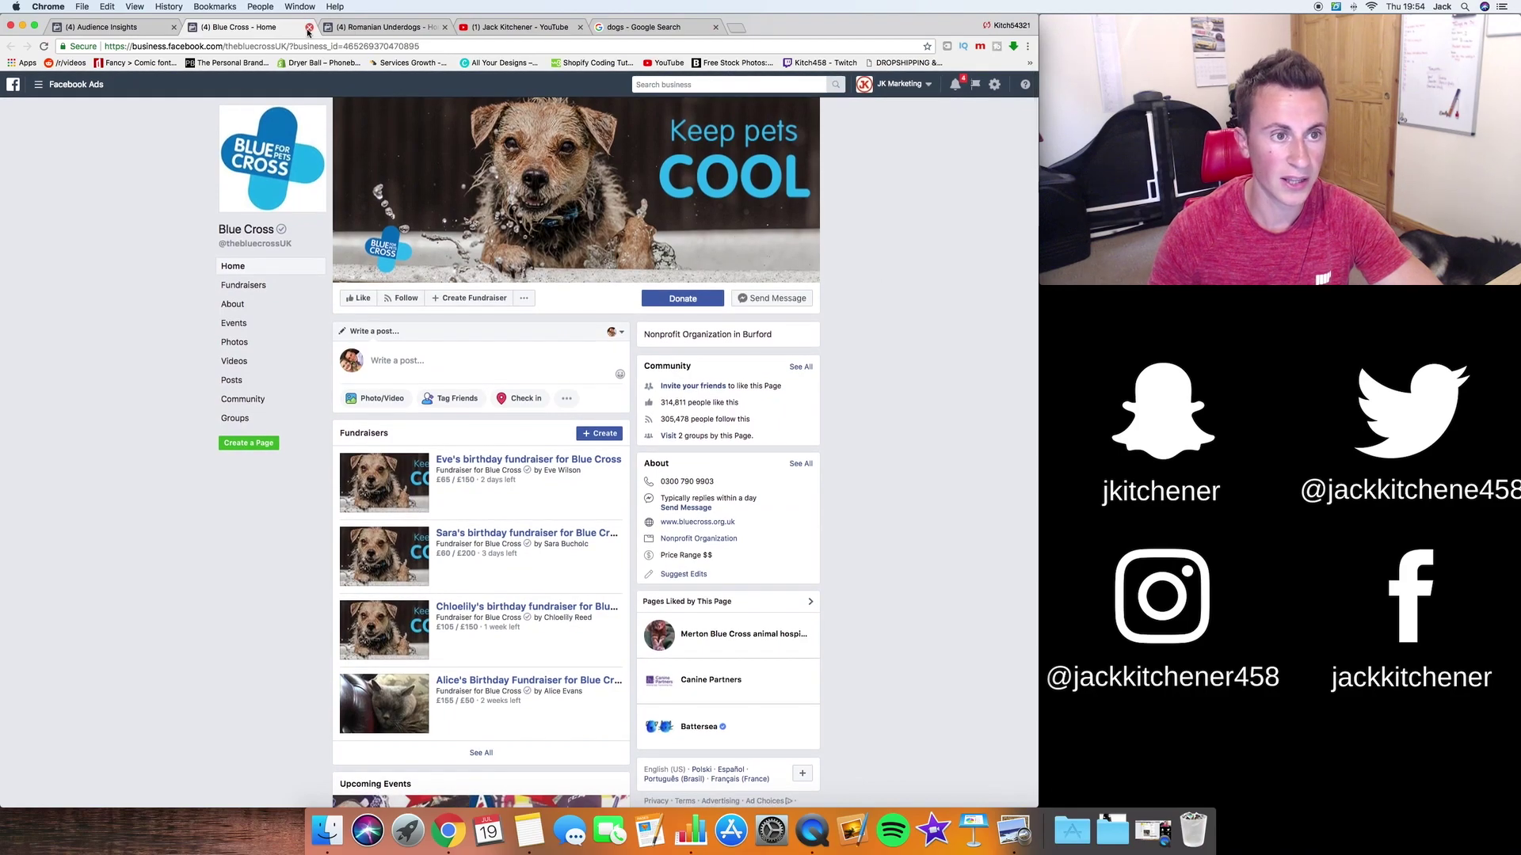
Switch to the Romanian Underdogs page and examine its photos, videos and the engagement on its posts.
left_click(379, 28)
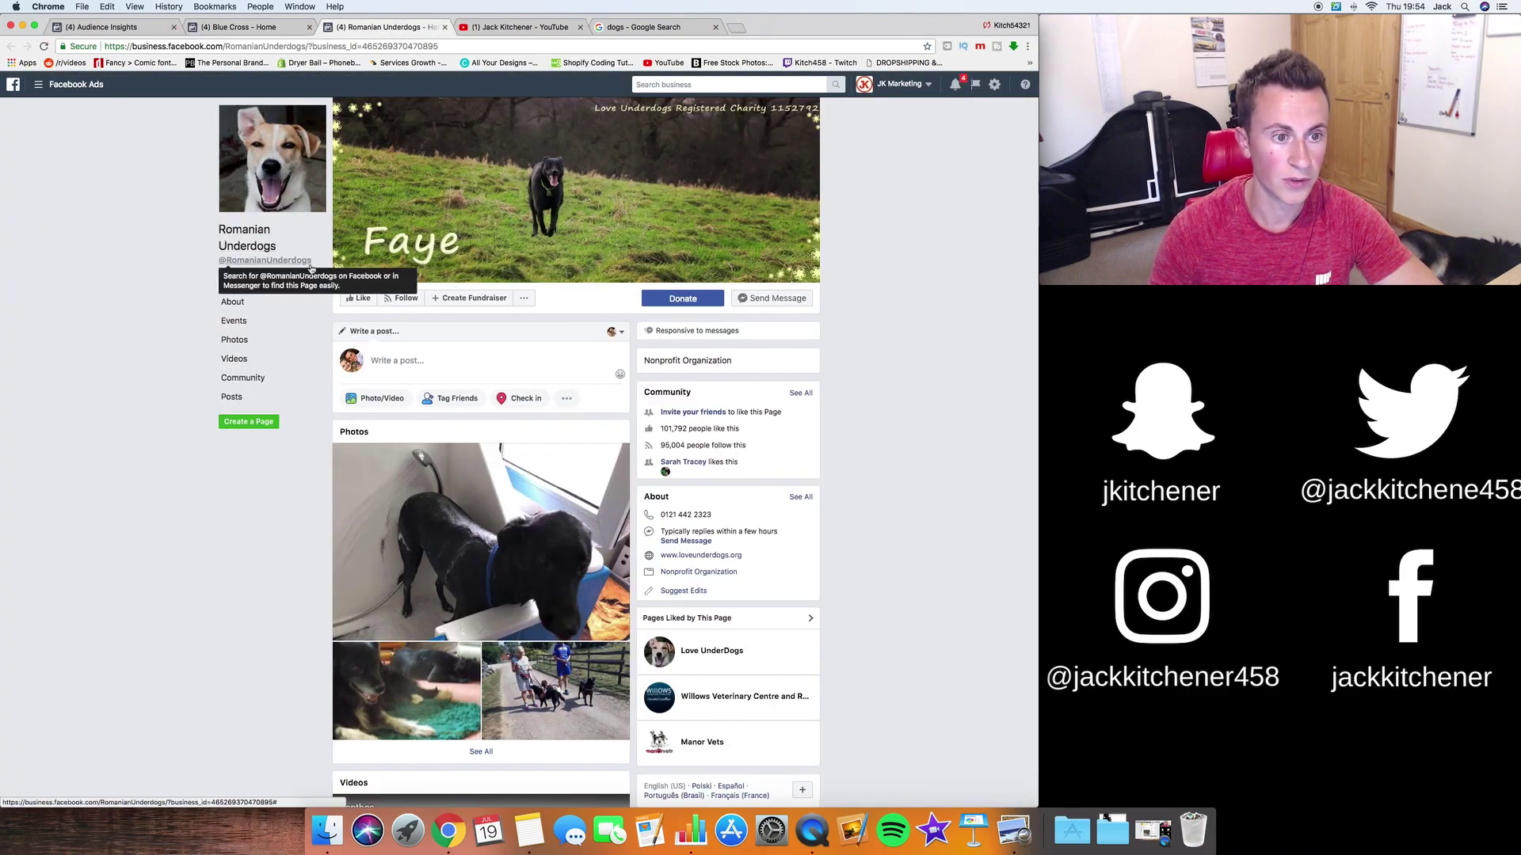
scroll(186, 407, "down", 6)
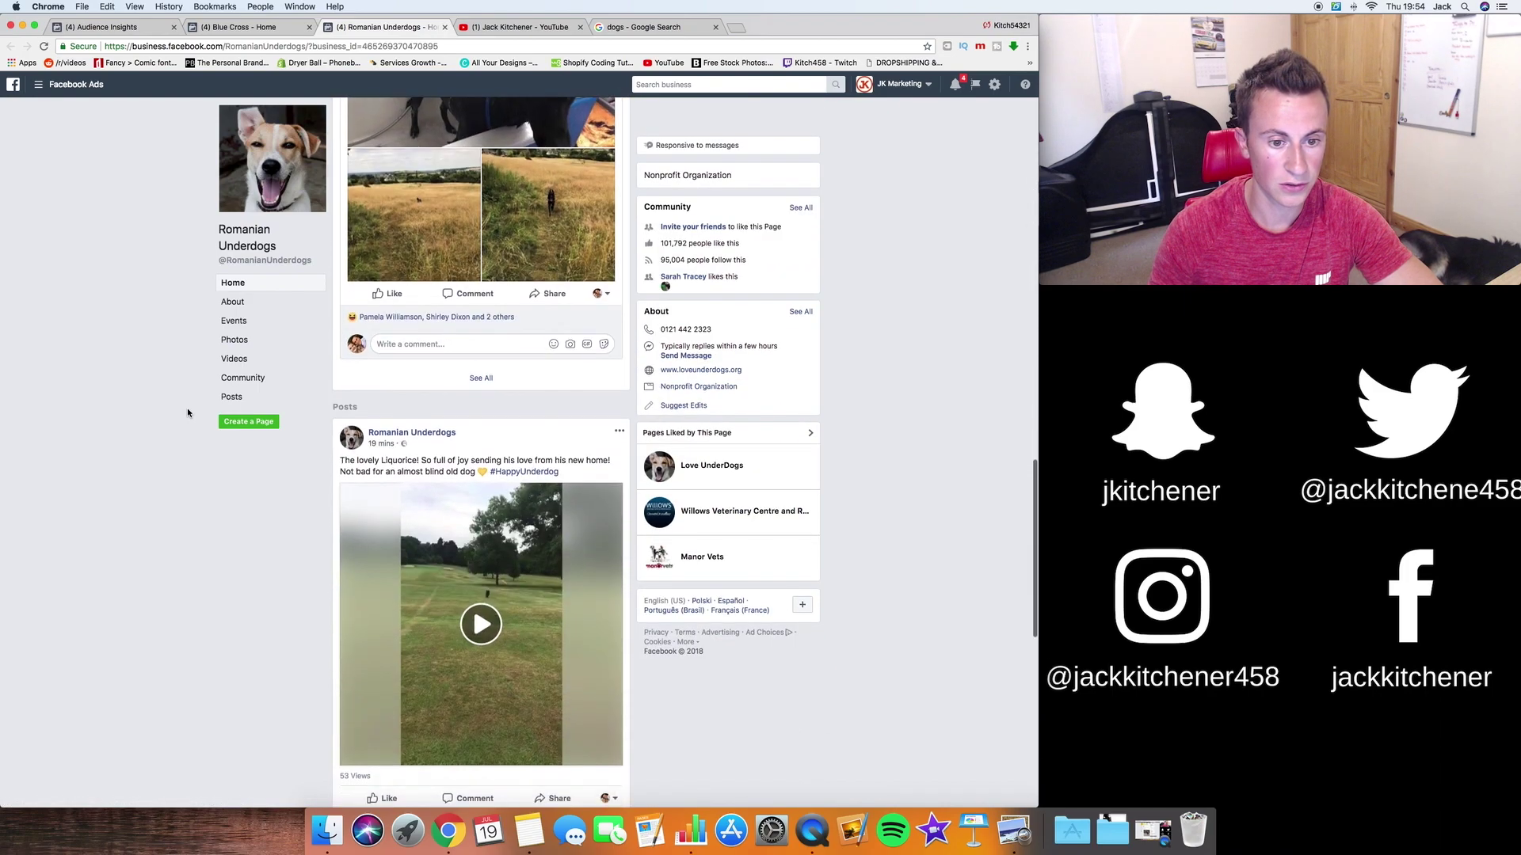
scroll(187, 412, "up", 15)
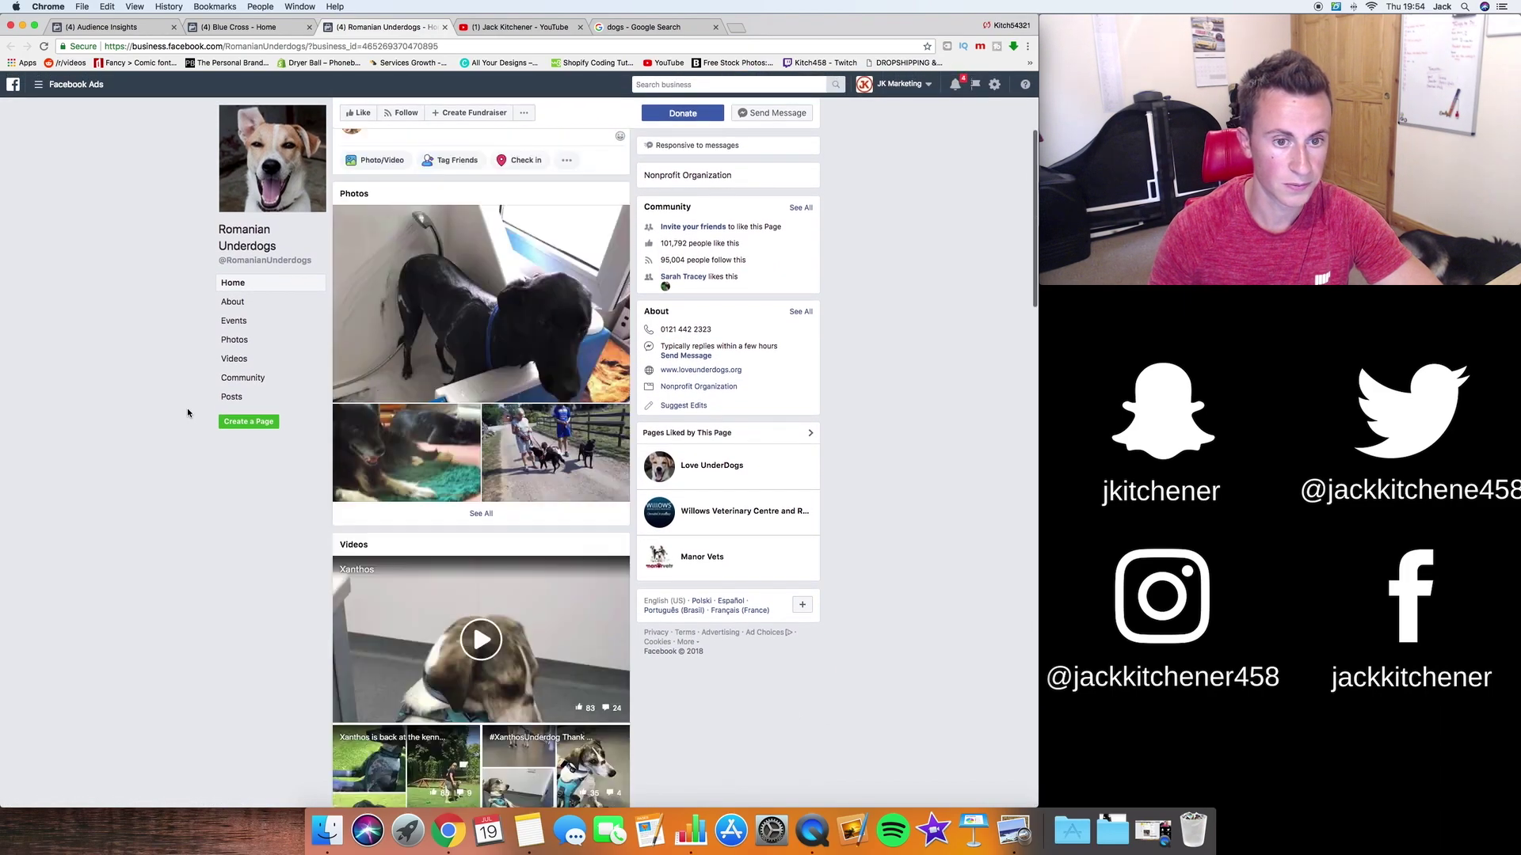
scroll(167, 372, "down", 3)
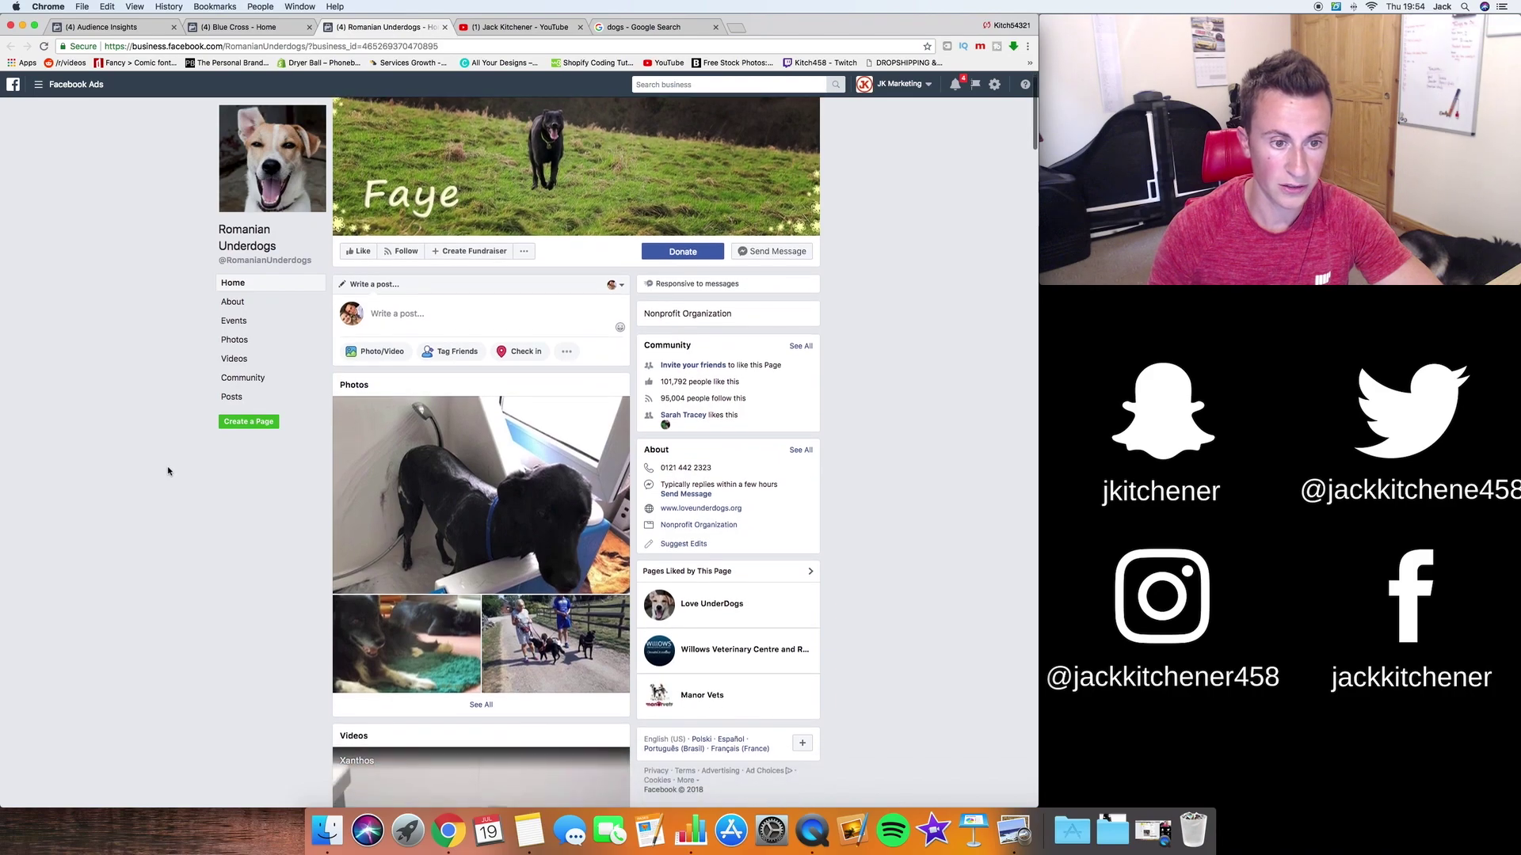
scroll(153, 344, "down", 3)
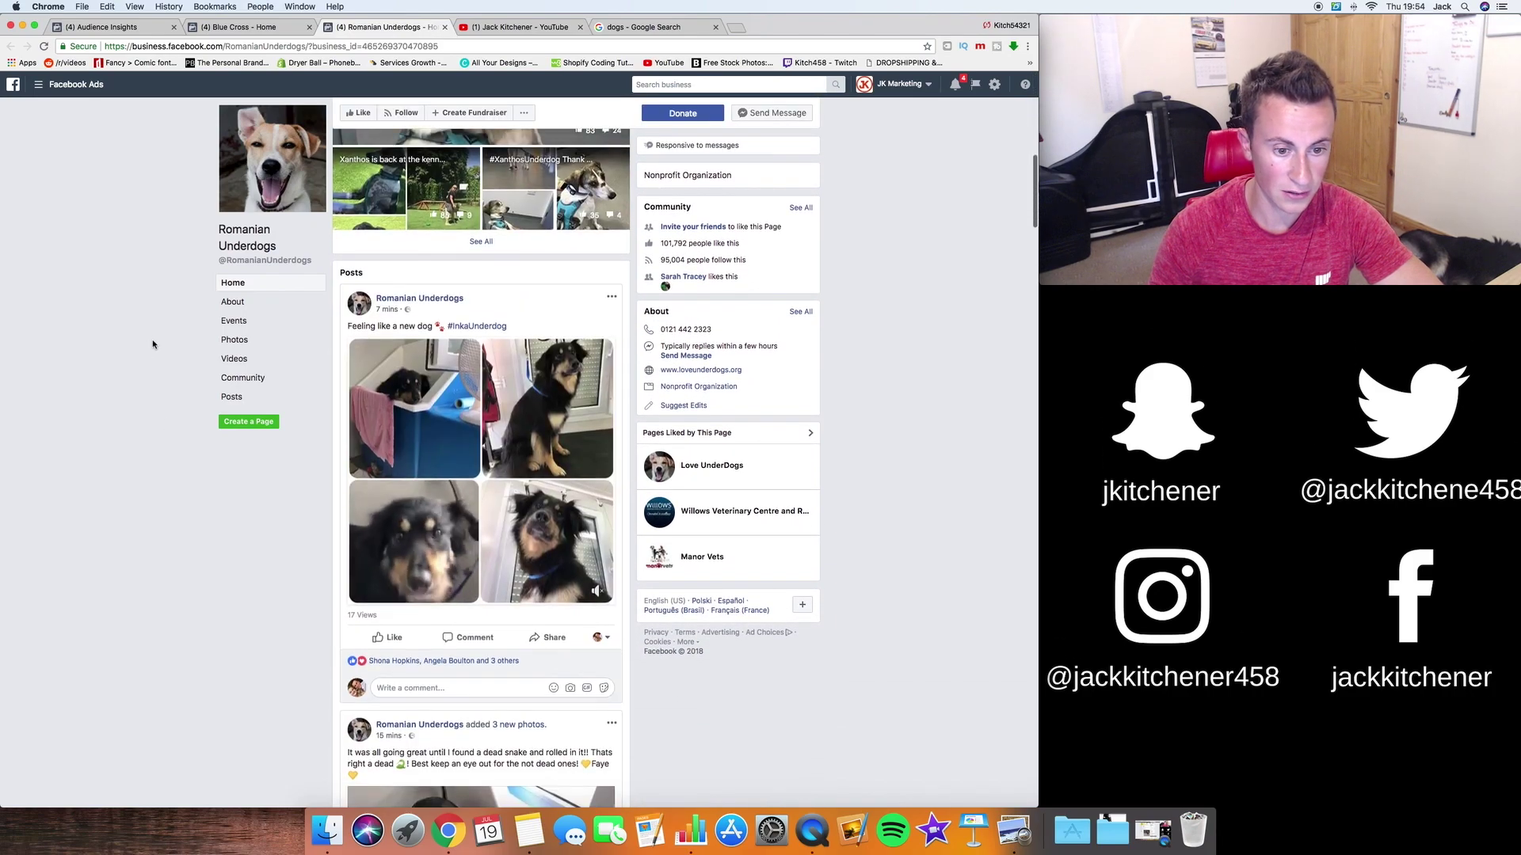
scroll(153, 343, "down", 10)
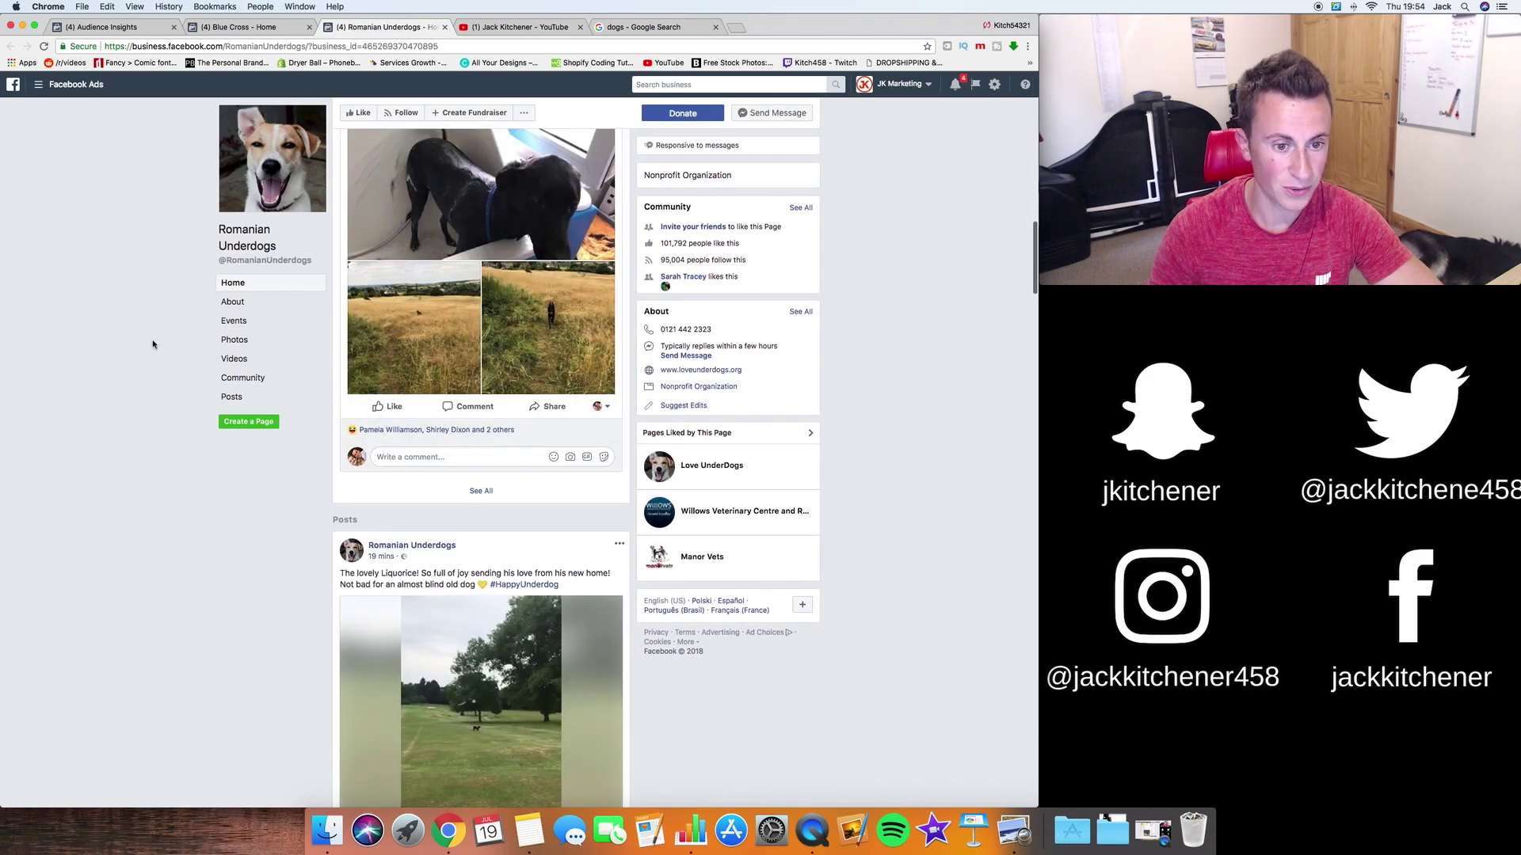
scroll(153, 344, "down", 8)
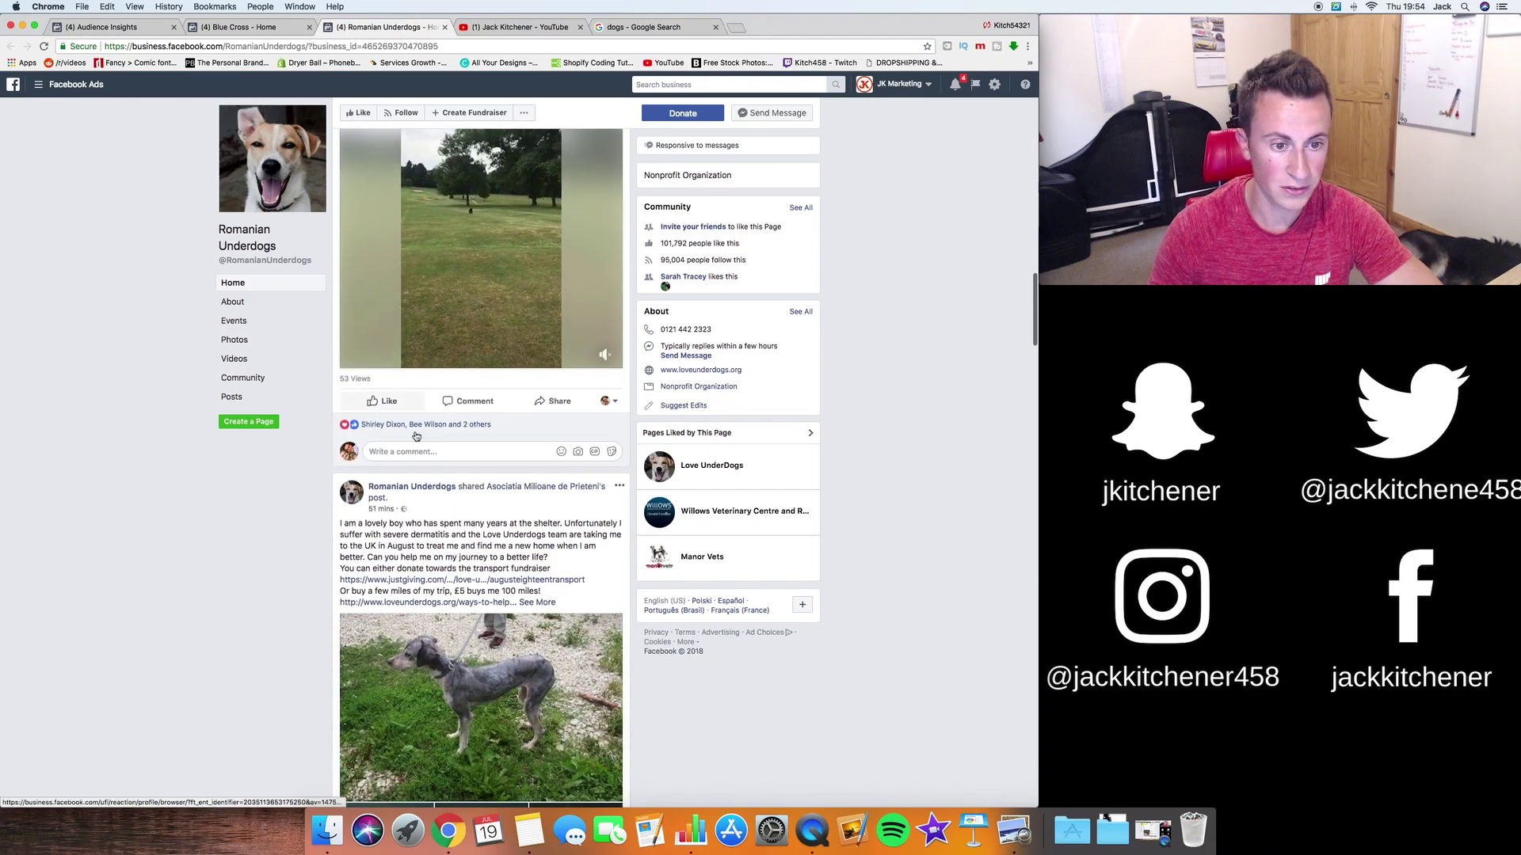
scroll(173, 387, "down", 4)
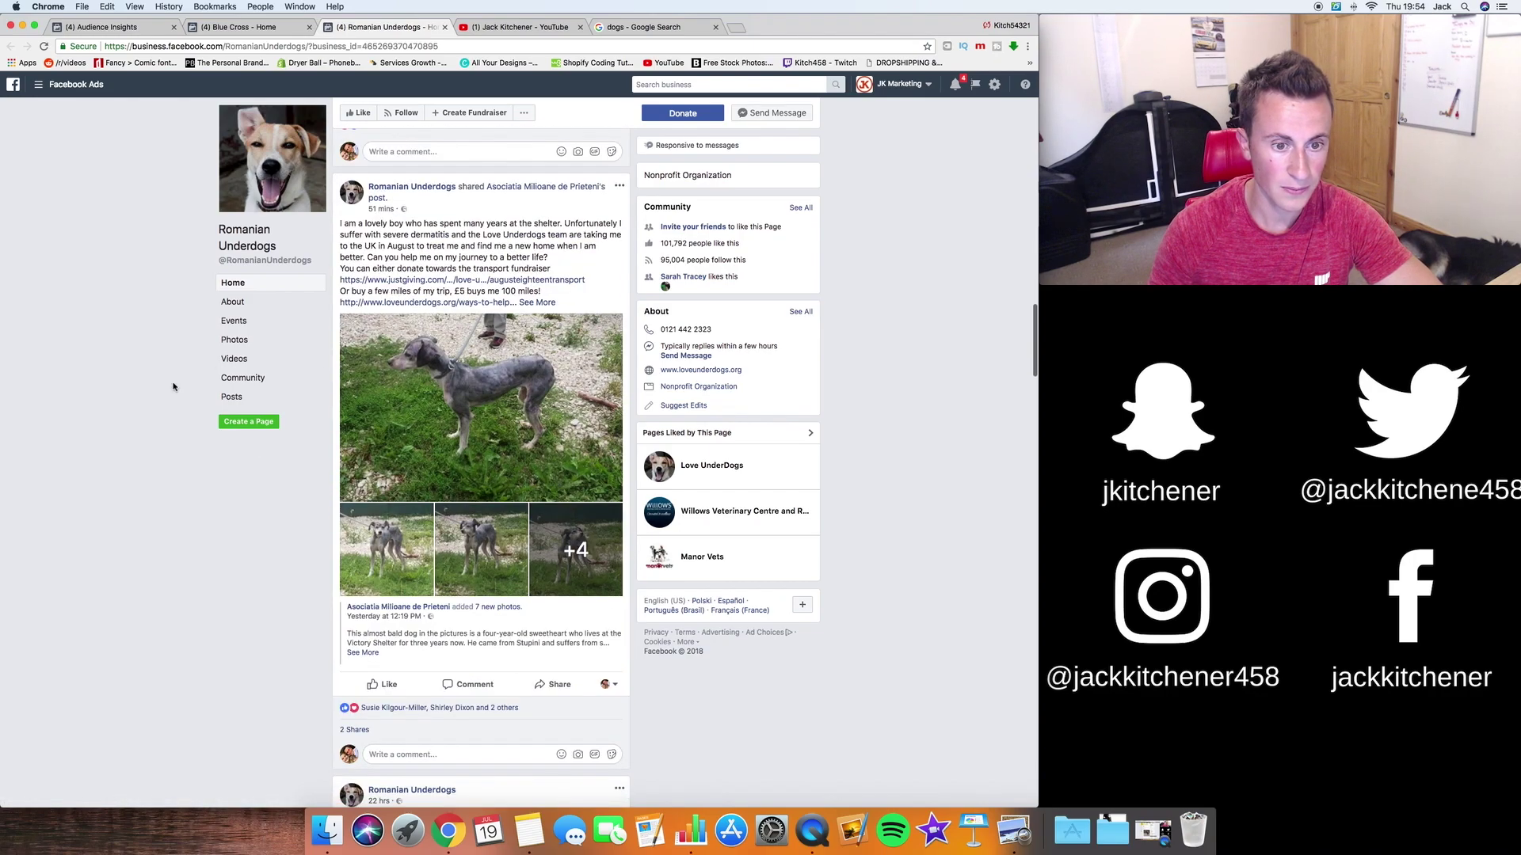
scroll(174, 386, "up", 15)
Return to Audience Insights, remove Battersea Dogs & Cats Home from the interests and search them for "romanian under".
left_click(112, 29)
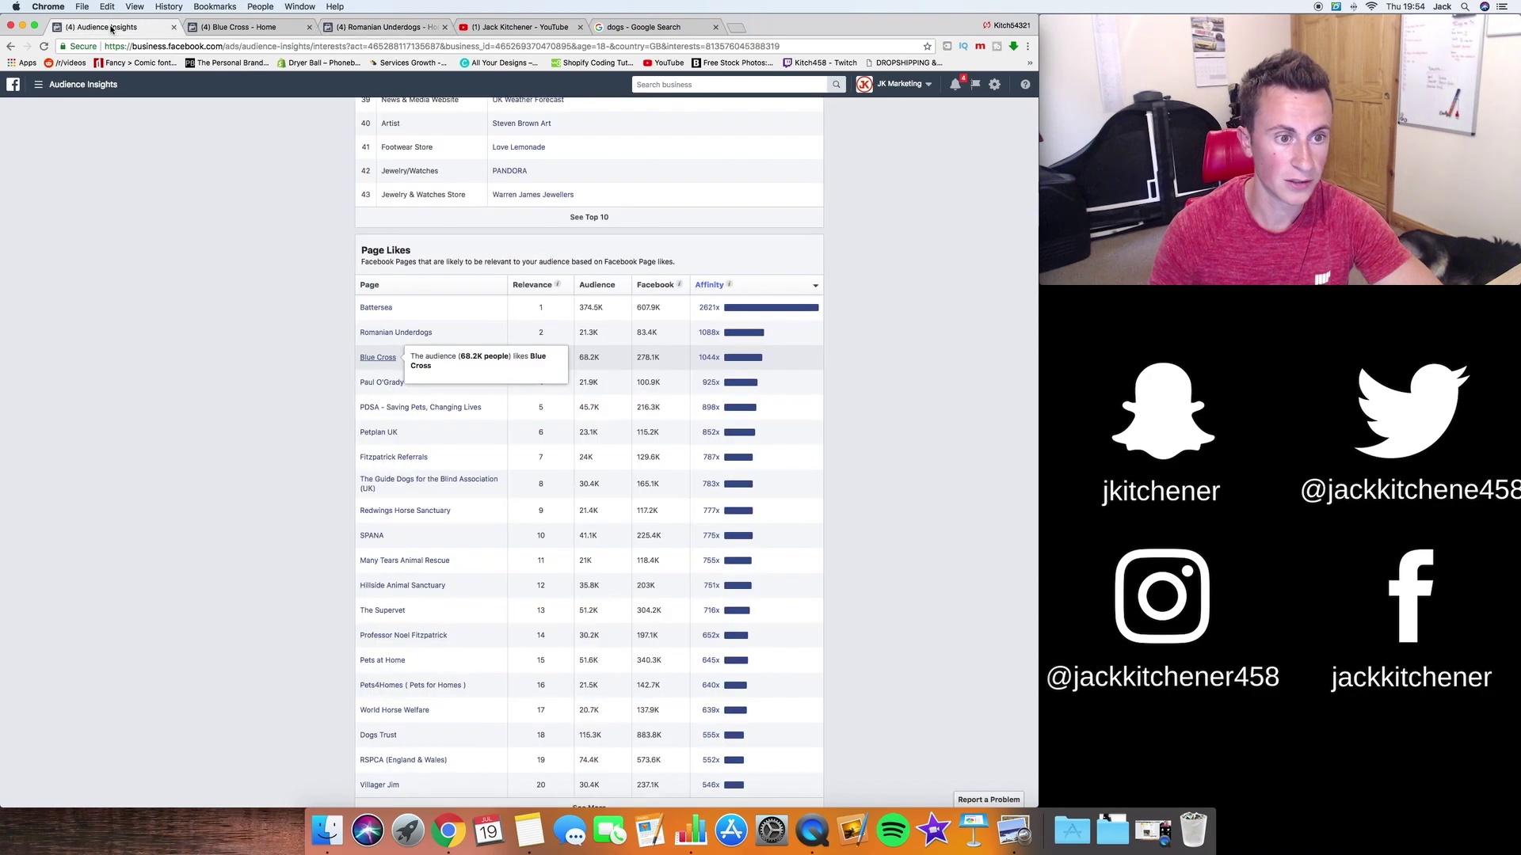
scroll(322, 340, "up", 15)
left_click(290, 387)
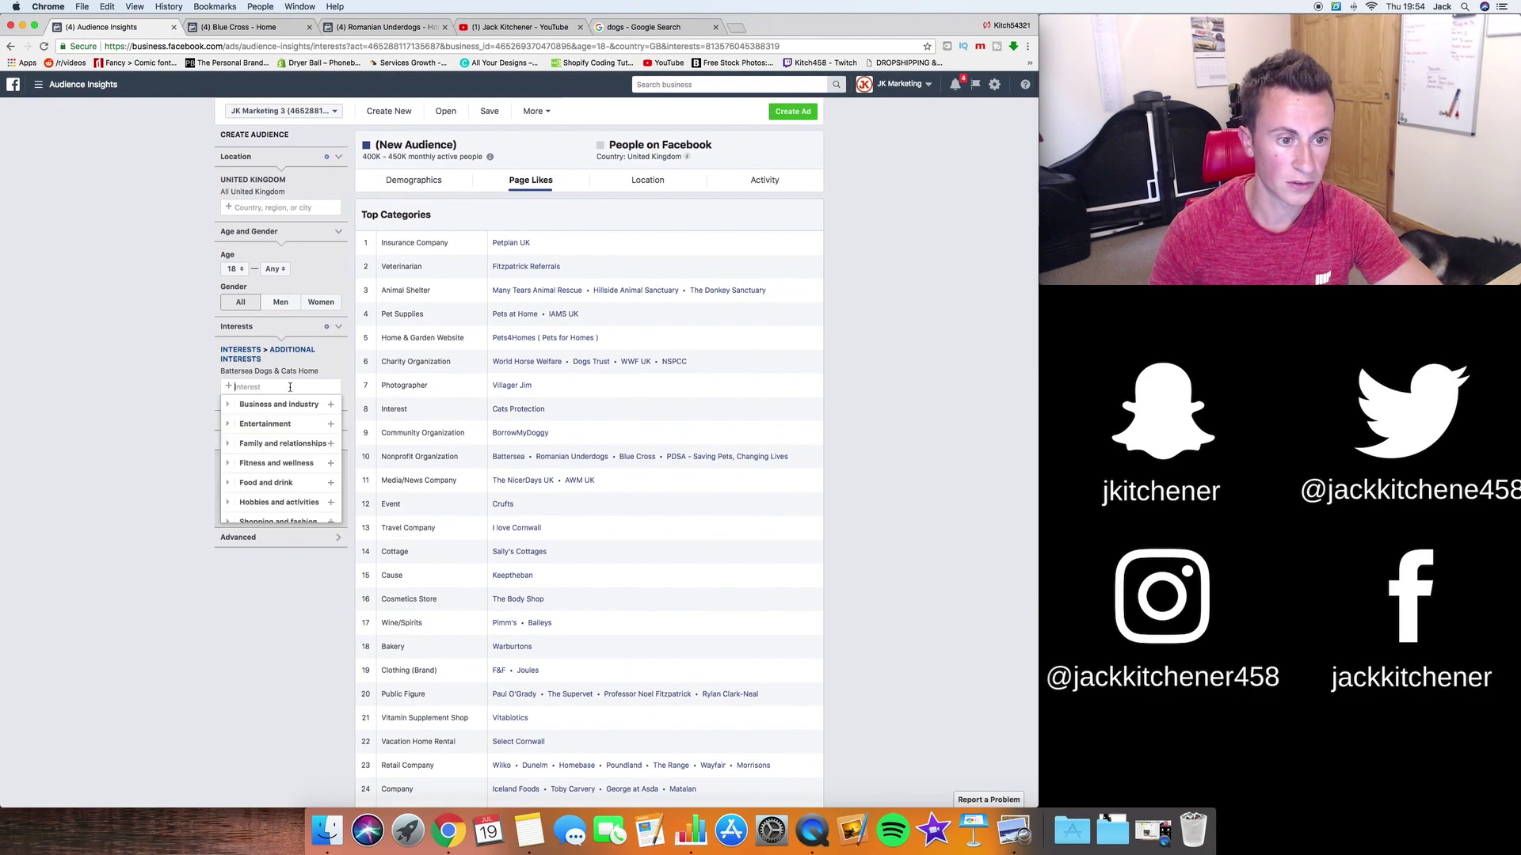
left_click(335, 370)
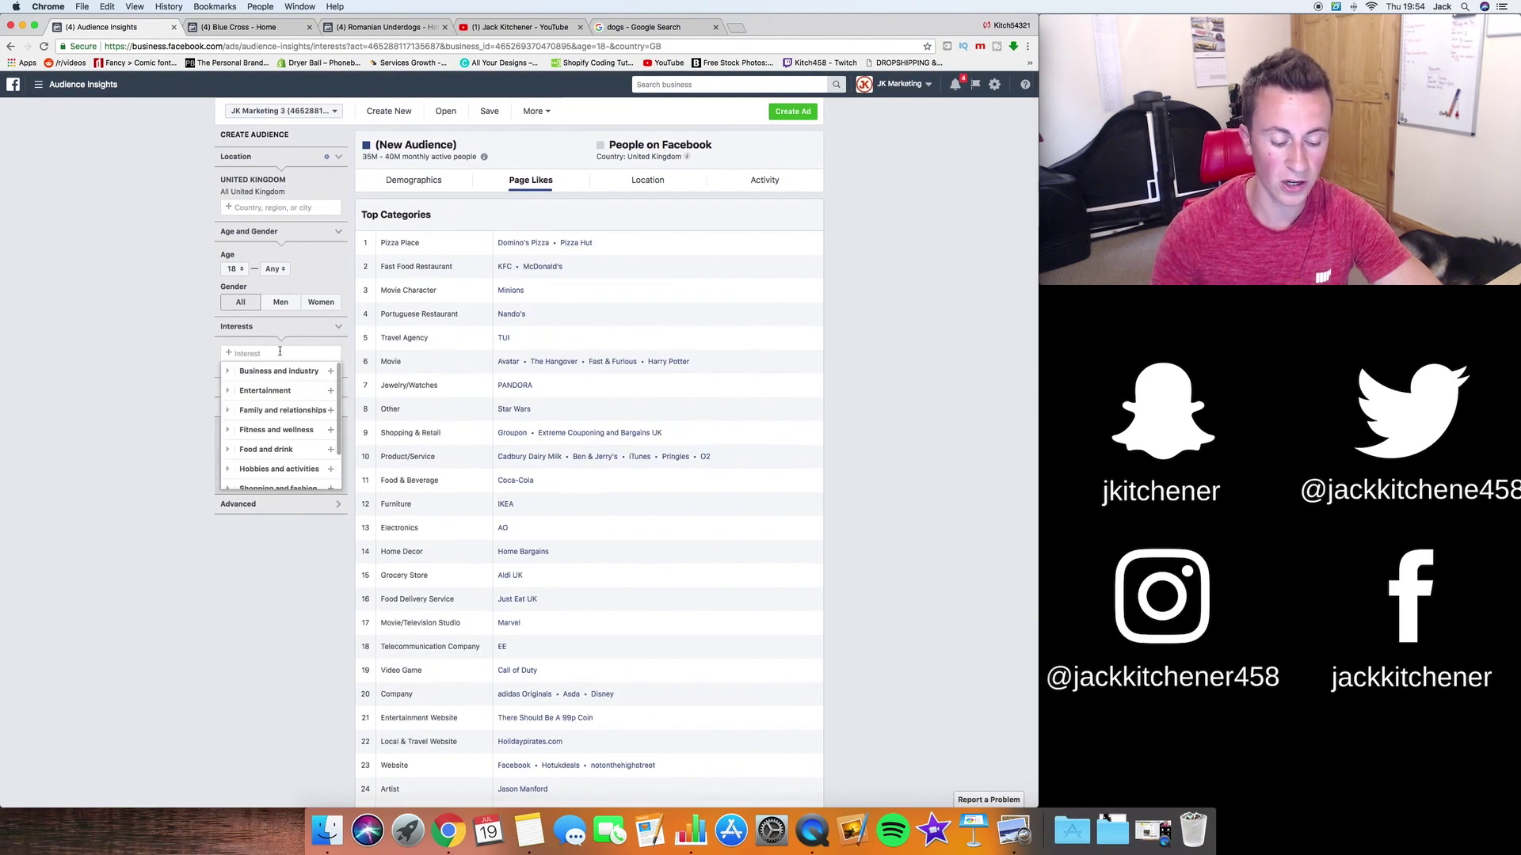
type("romanian")
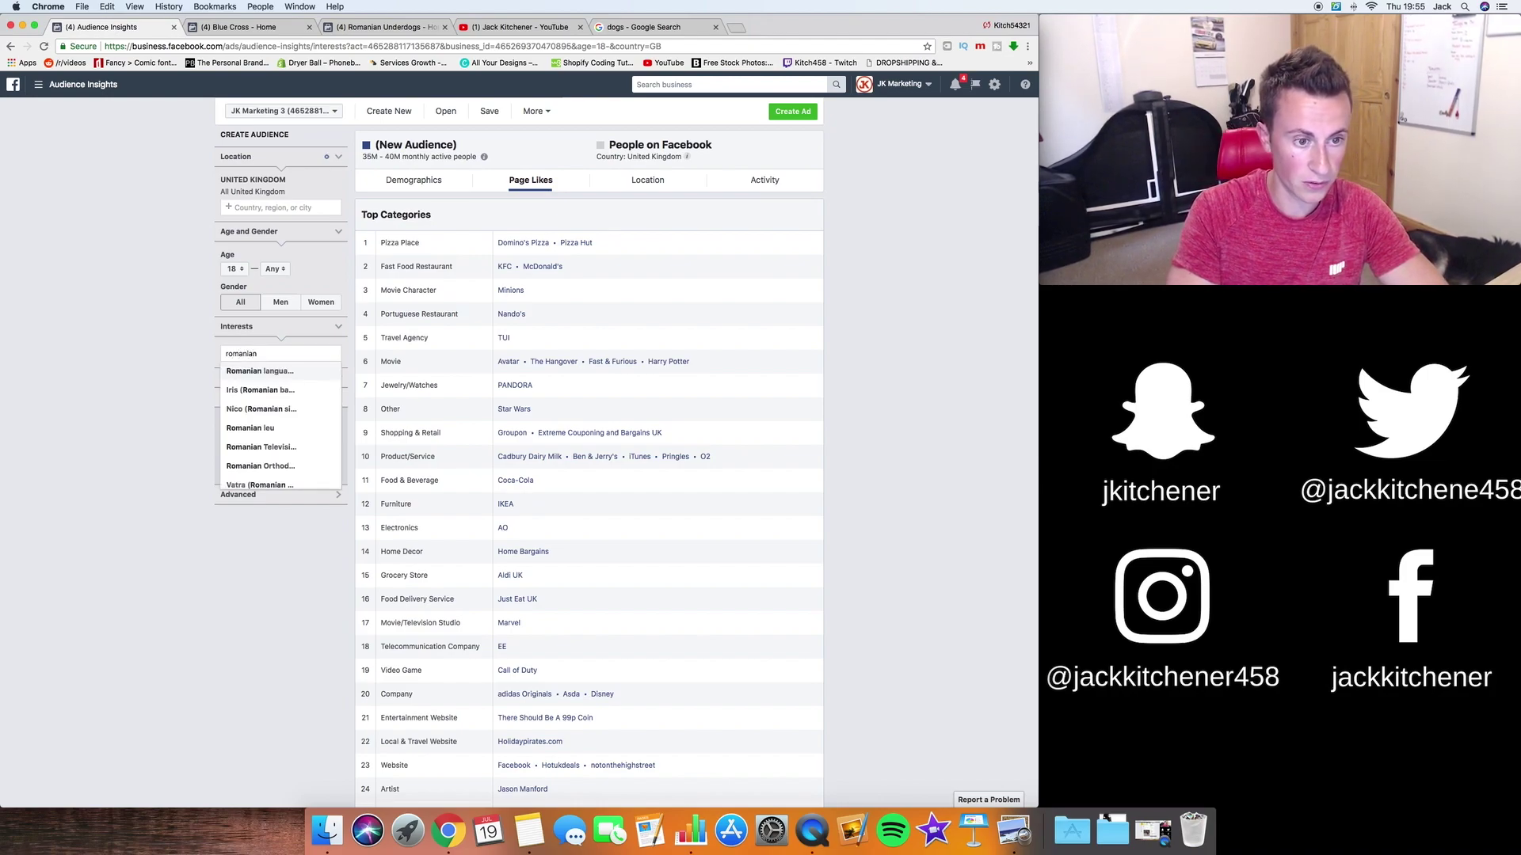
type(" under")
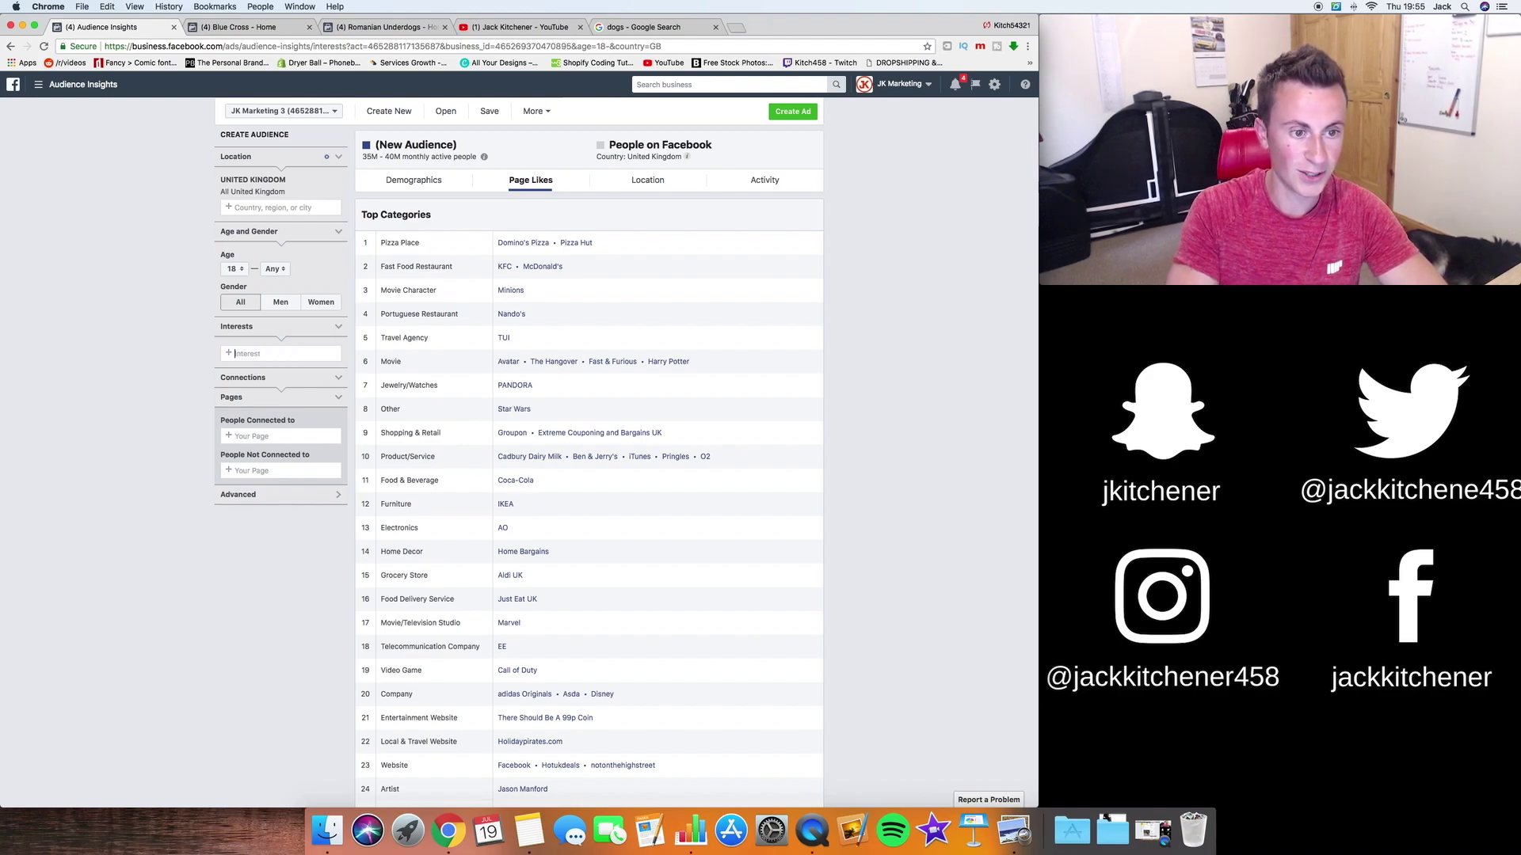
Close the Romanian Underdogs page and review the Blue Cross page's fundraisers, events and photos again.
left_click(445, 27)
left_click(250, 28)
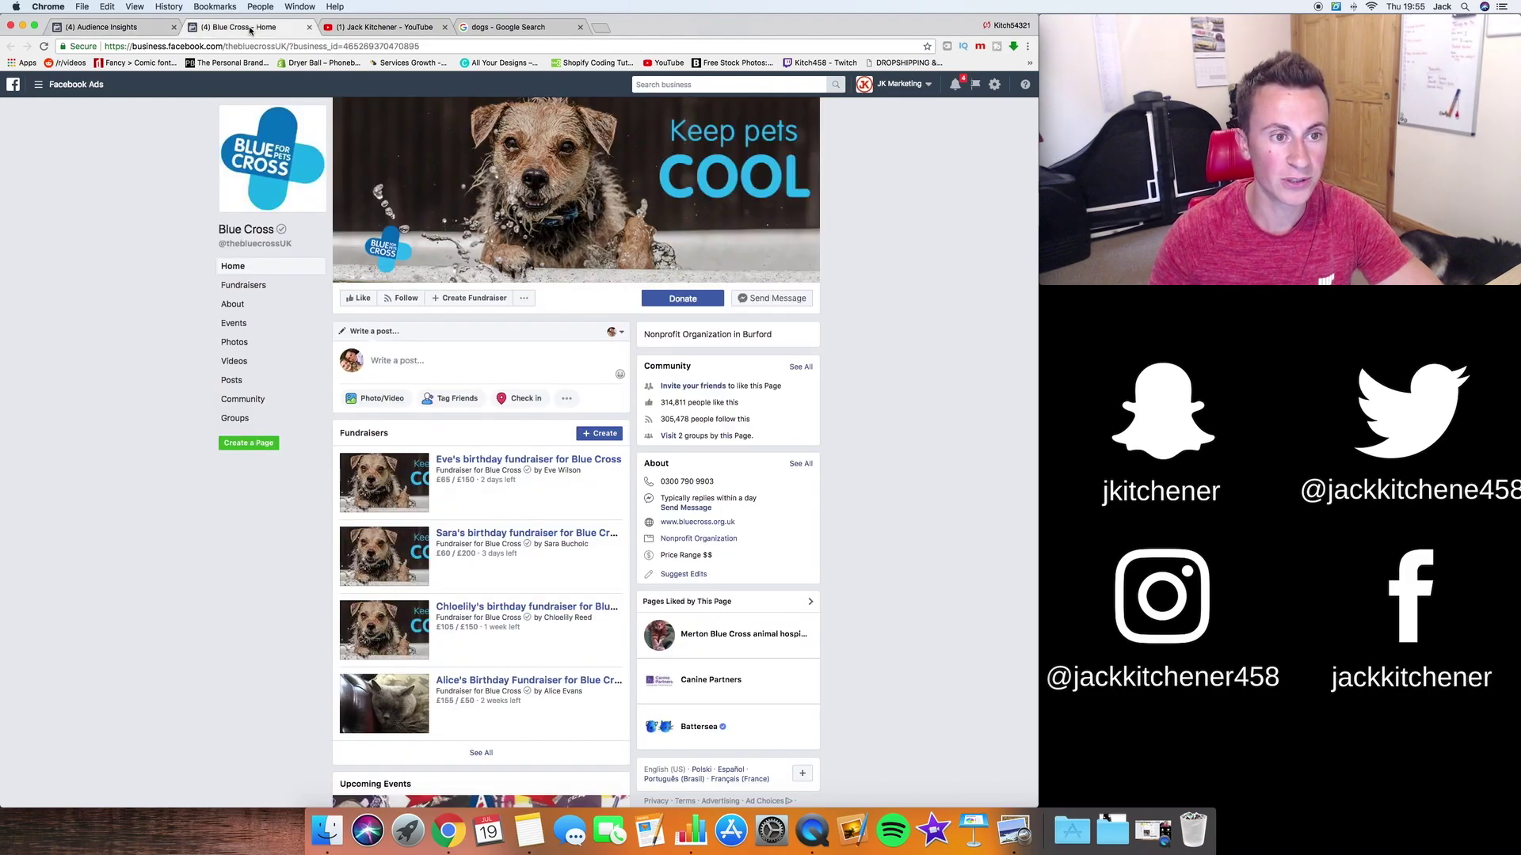
scroll(840, 263, "down", 5)
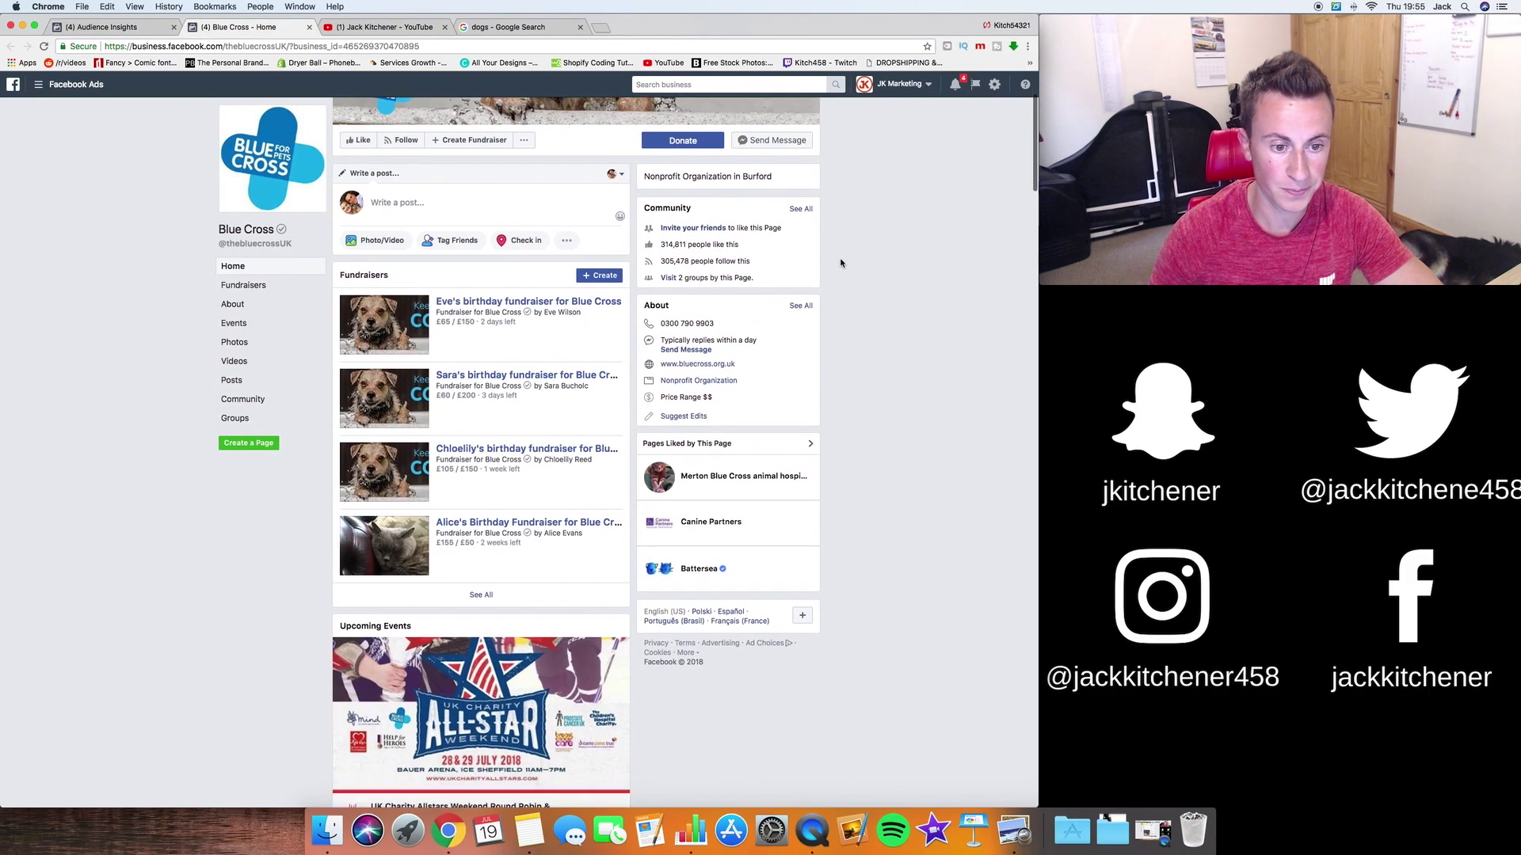
scroll(841, 263, "down", 6)
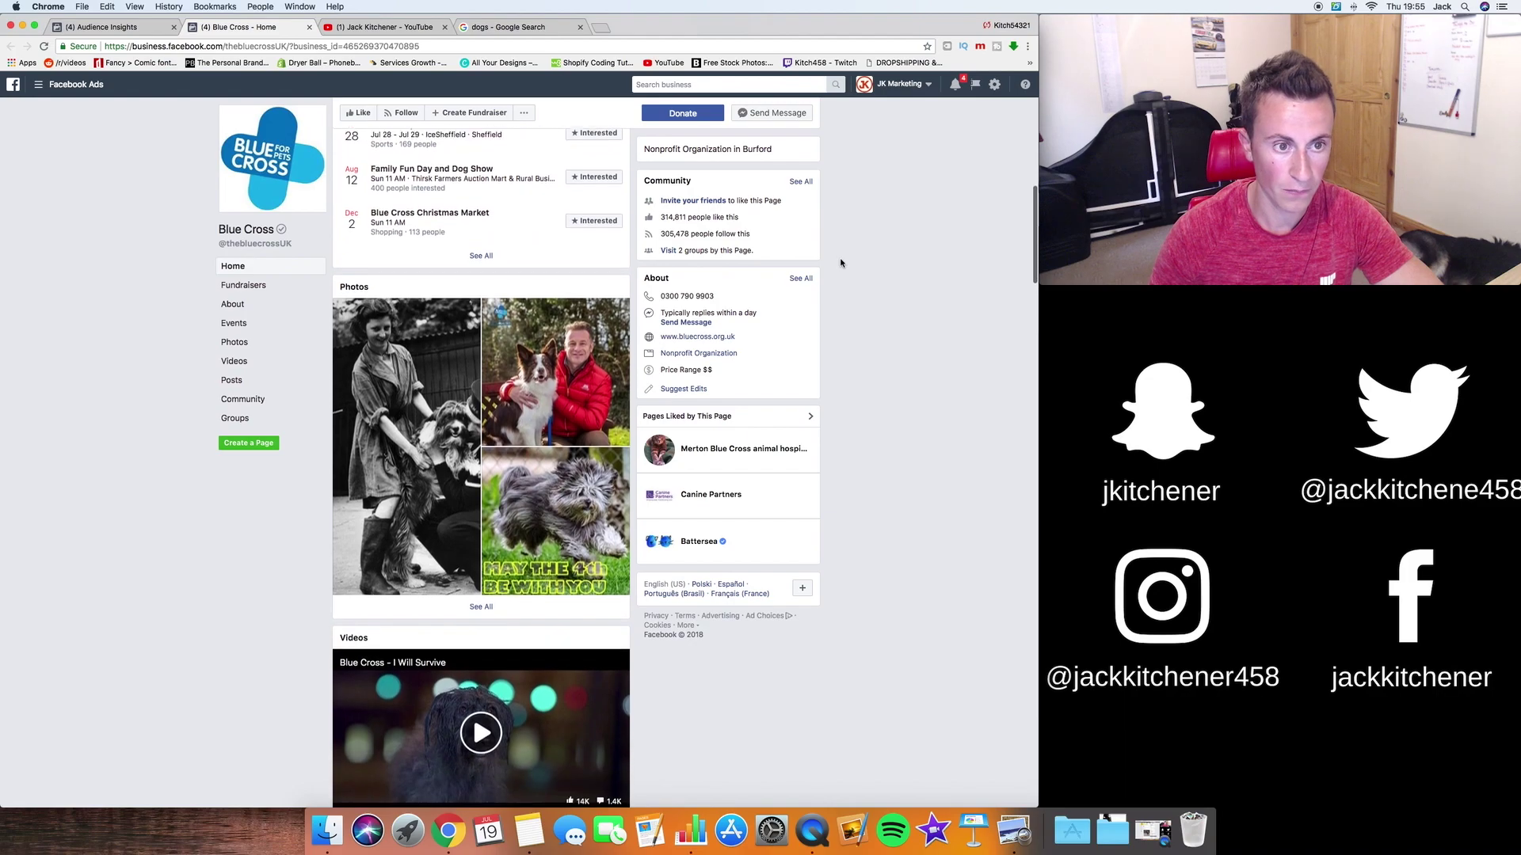
Return to Audience Insights, search the interests for "blue cross" and add Blue Cross (animal charity) to the audience.
left_click(127, 27)
type("blue ")
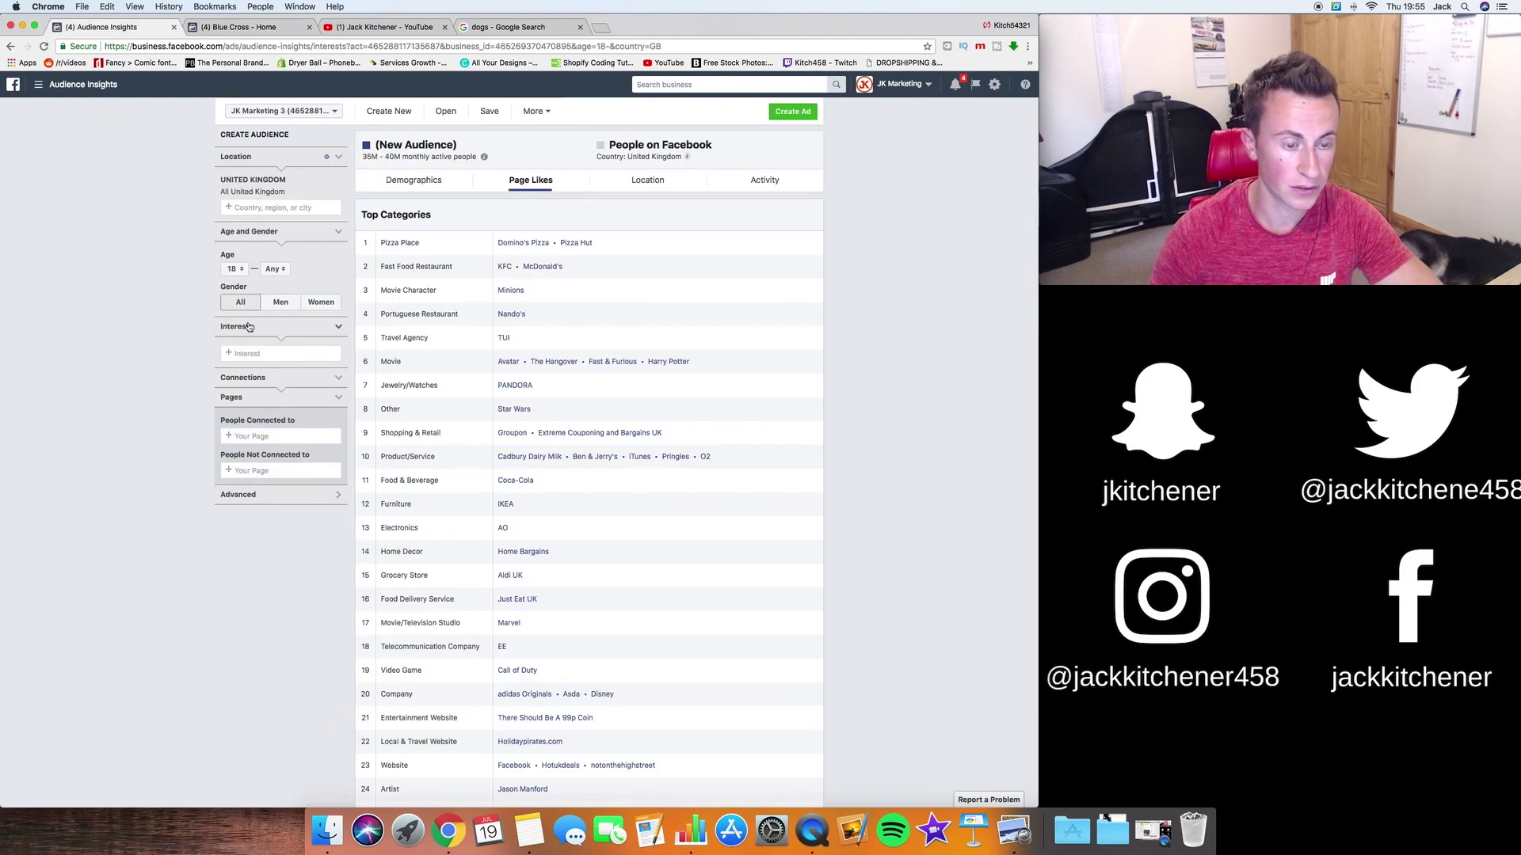
type("cross")
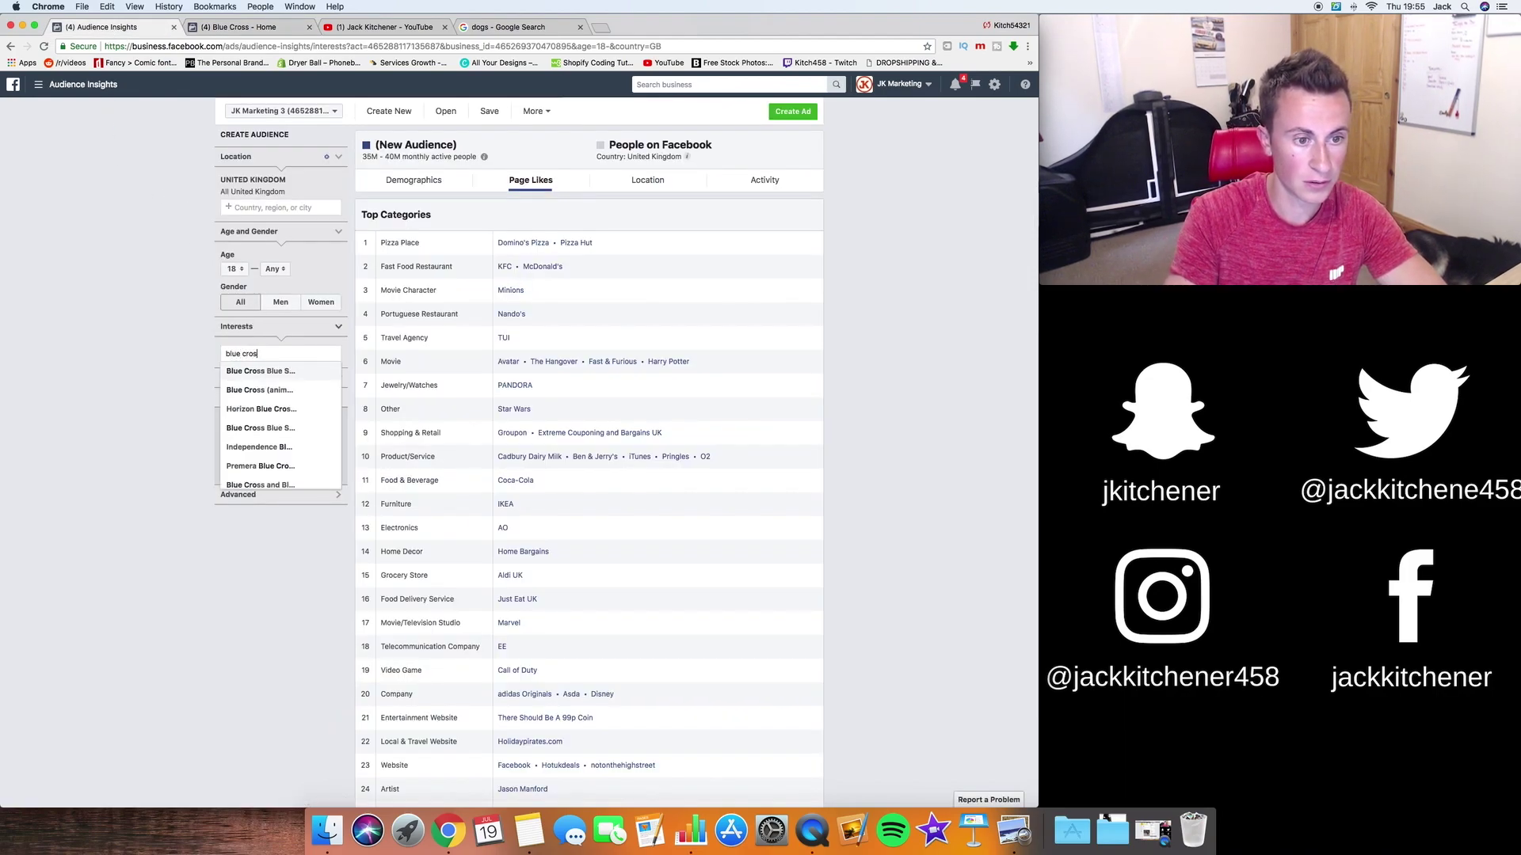
left_click(295, 391)
left_click(177, 370)
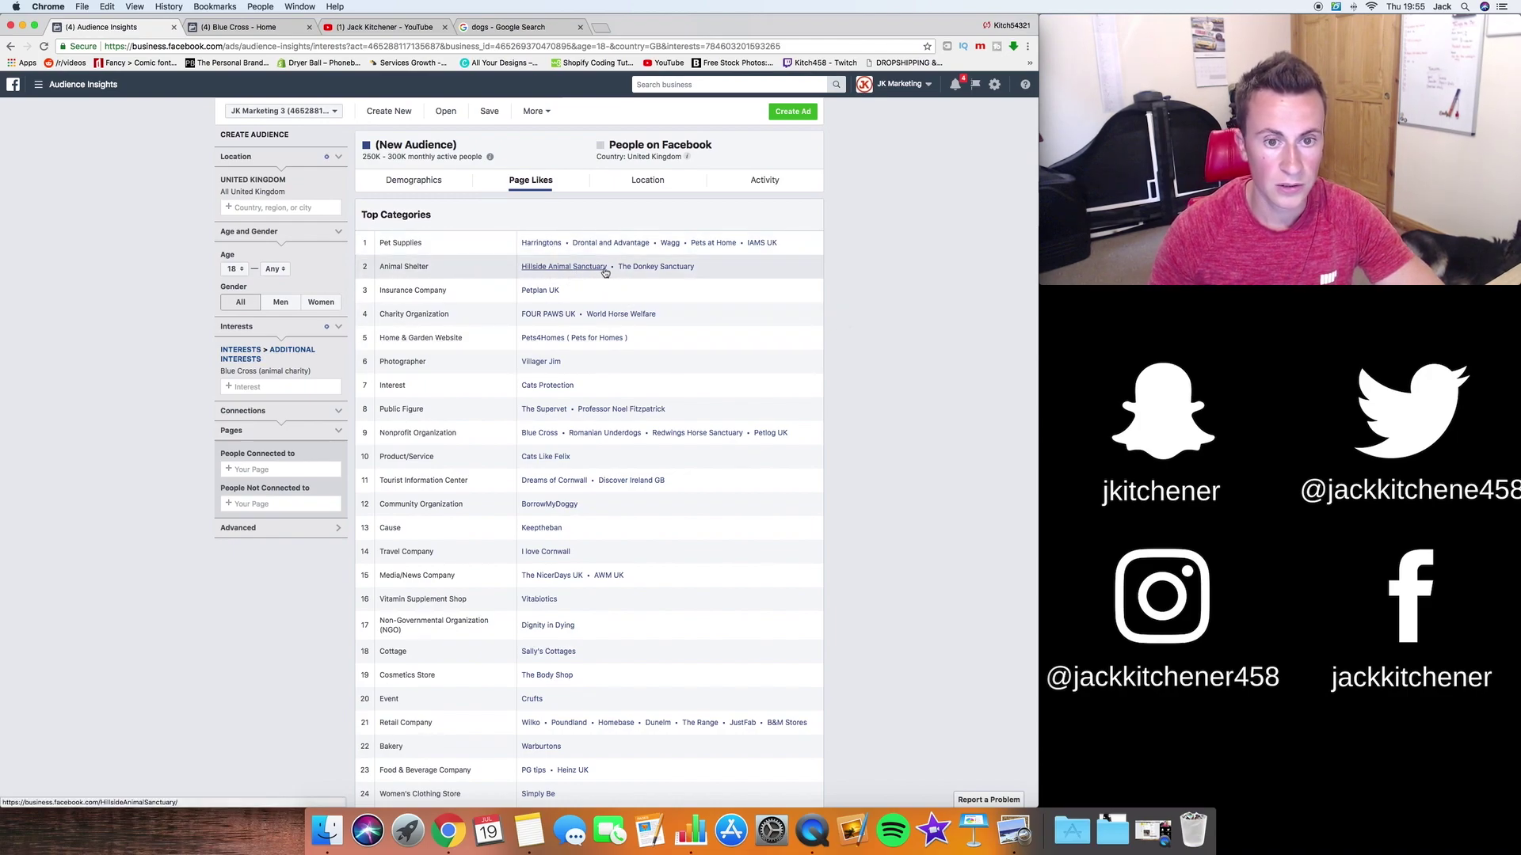
Open the FOUR PAWS UK page from the Charity Organization category, return to Audience Insights and review the remaining top categories.
left_click(554, 317)
left_click(128, 25)
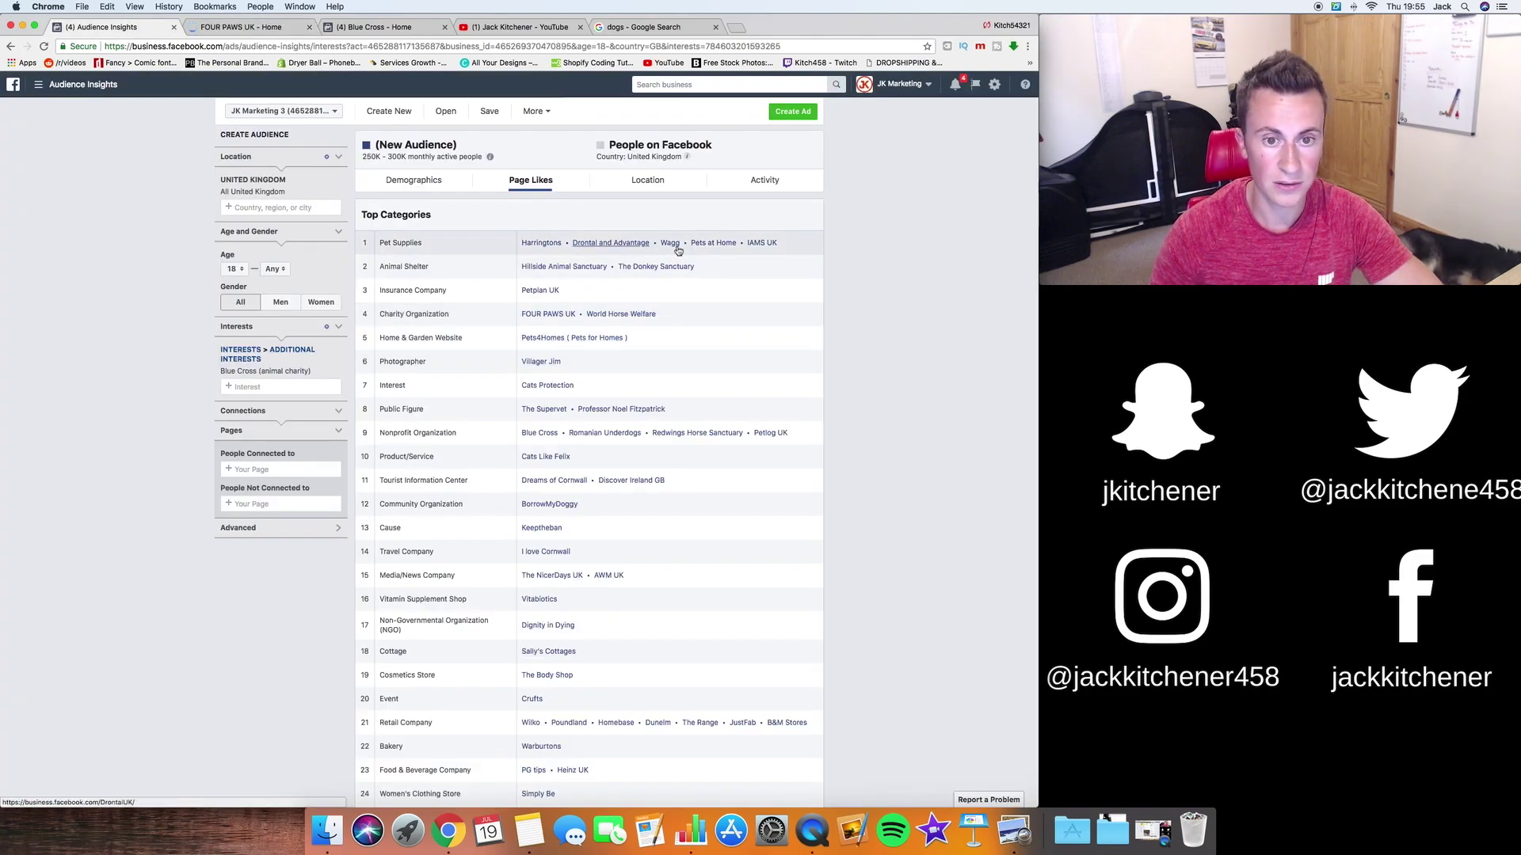
scroll(575, 338, "down", 3)
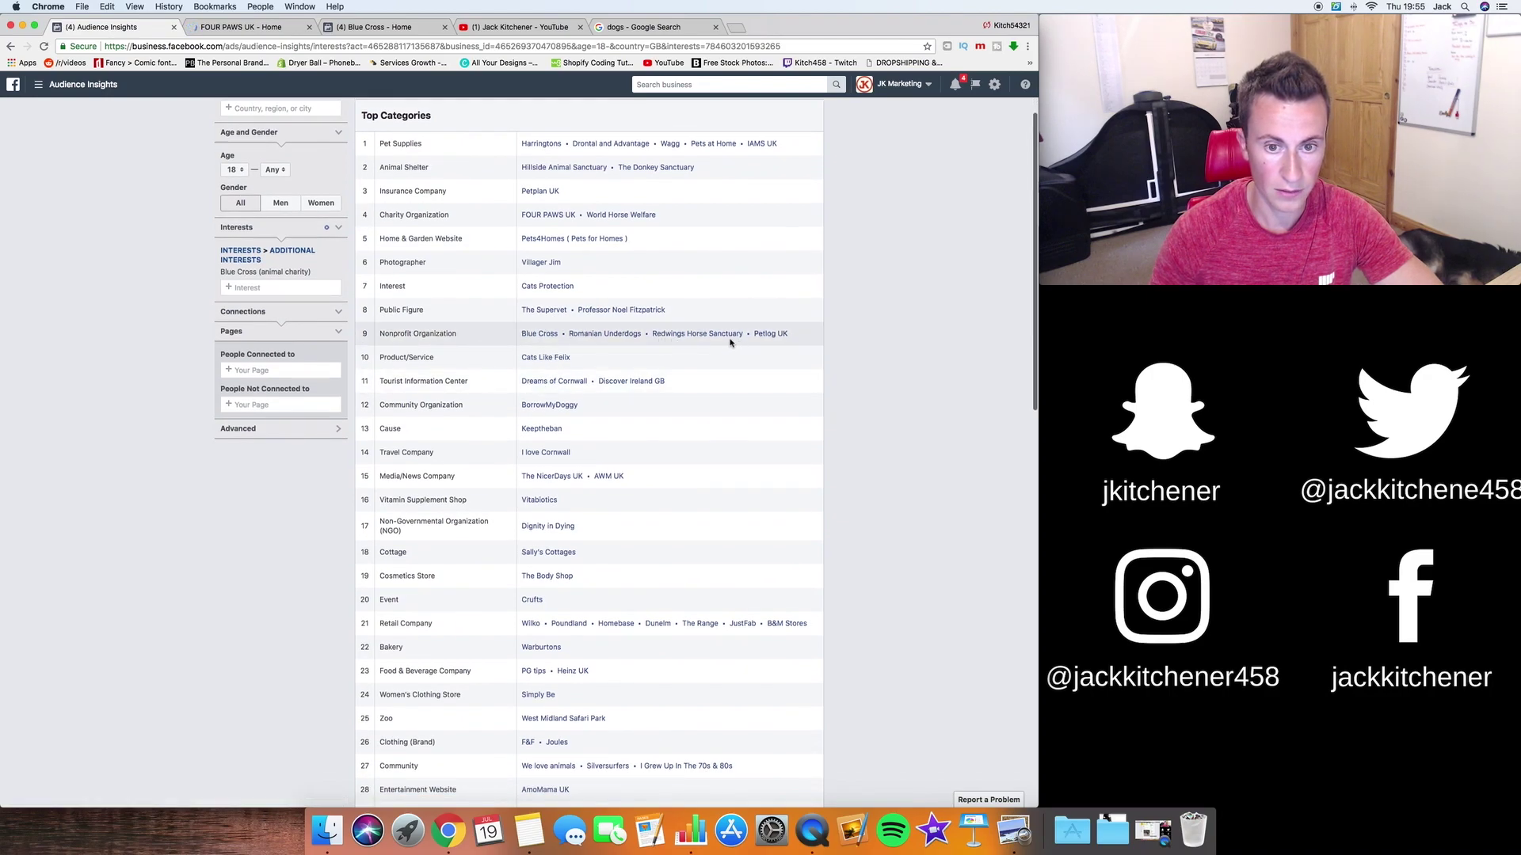
Review the remaining top categories and the page likes ranked by affinity for the Blue Cross audience.
scroll(542, 365, "down", 1)
scroll(546, 344, "down", 2)
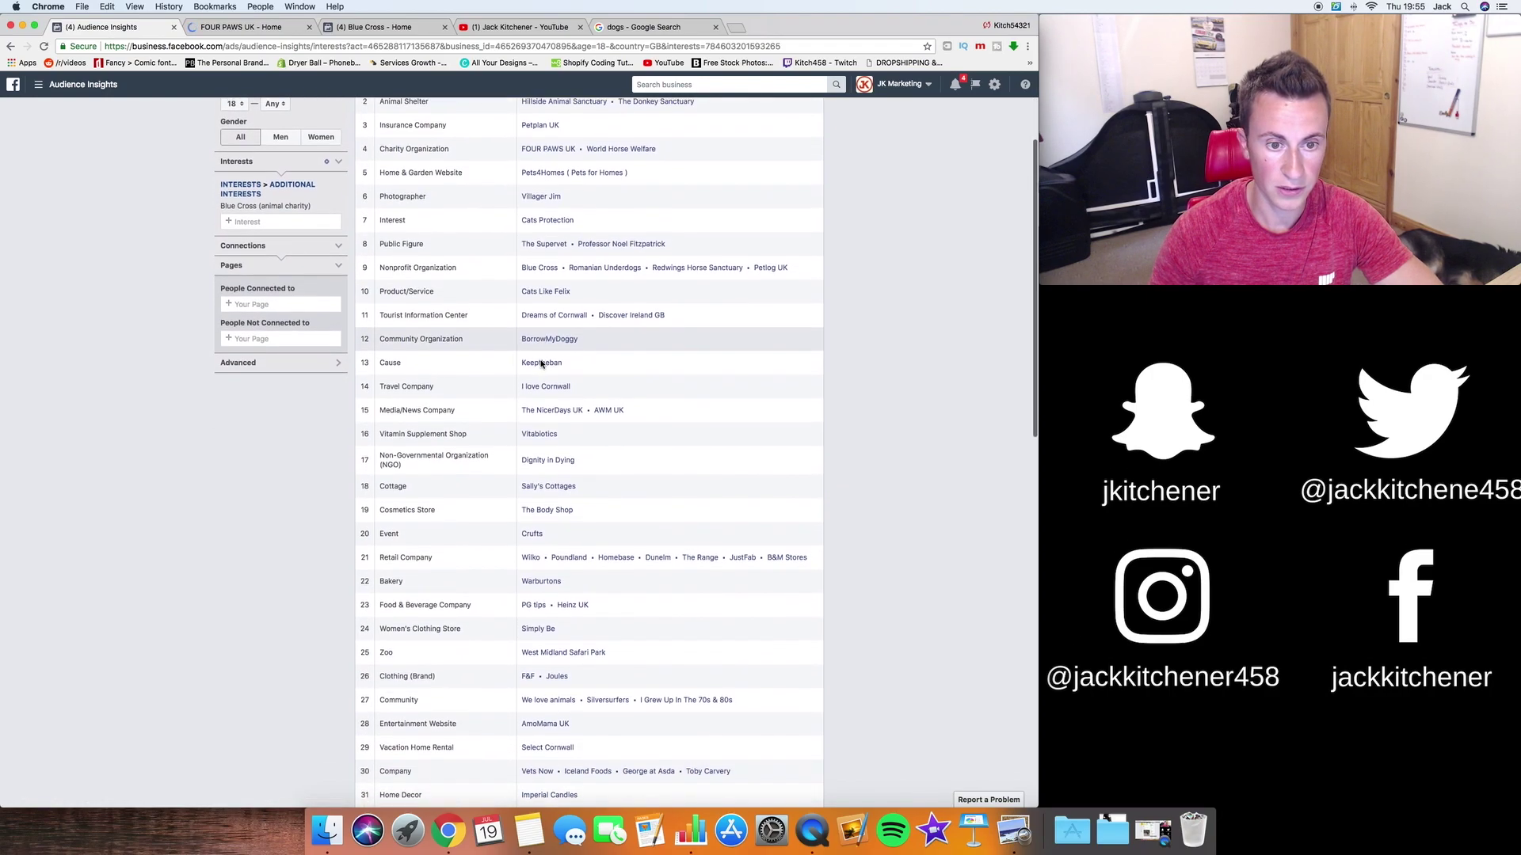
scroll(547, 349, "down", 2)
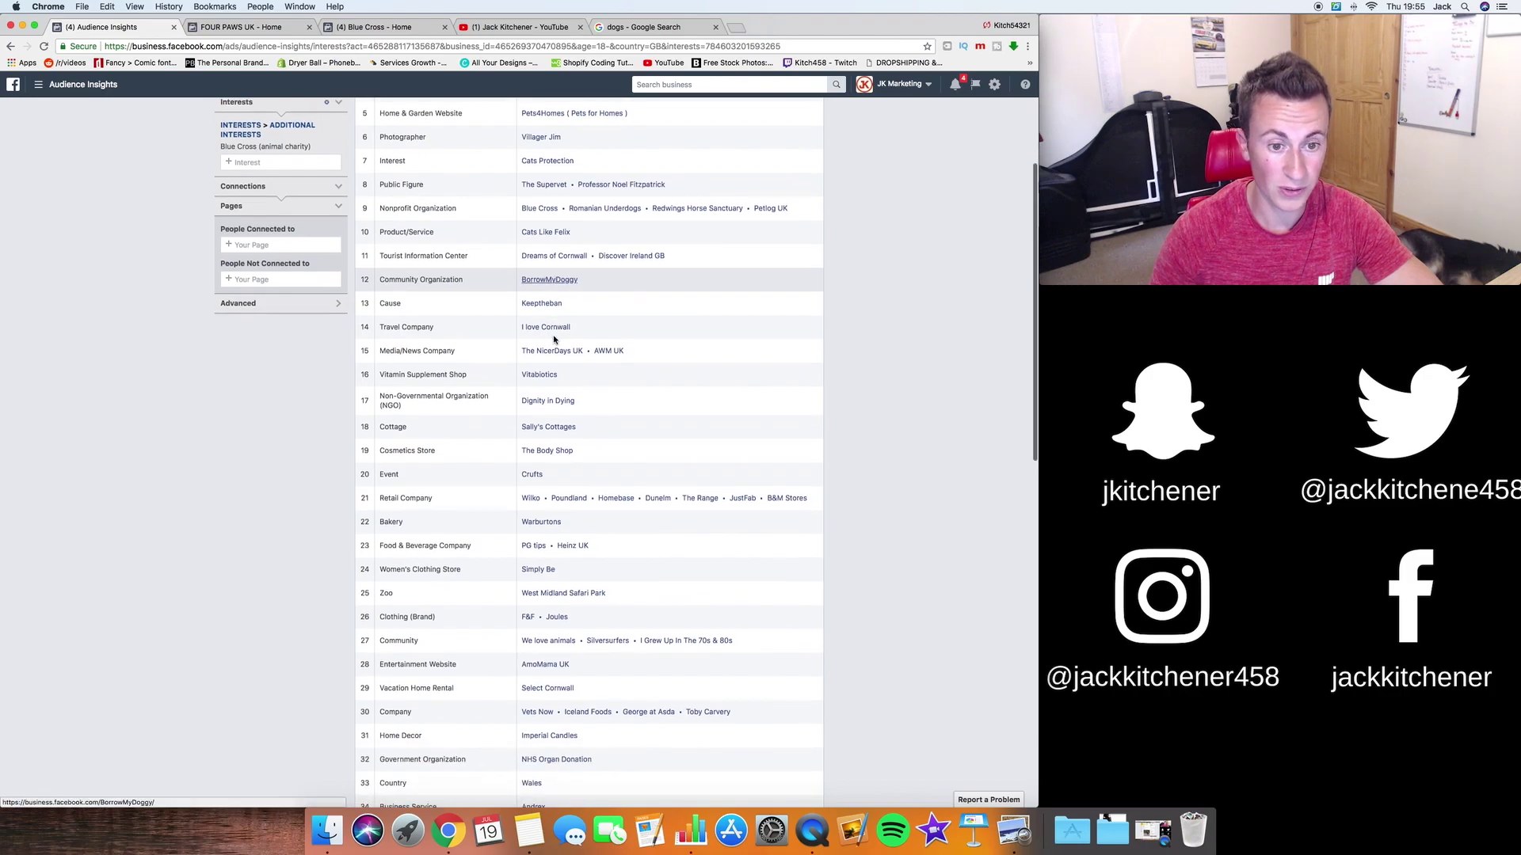
scroll(540, 413, "down", 12)
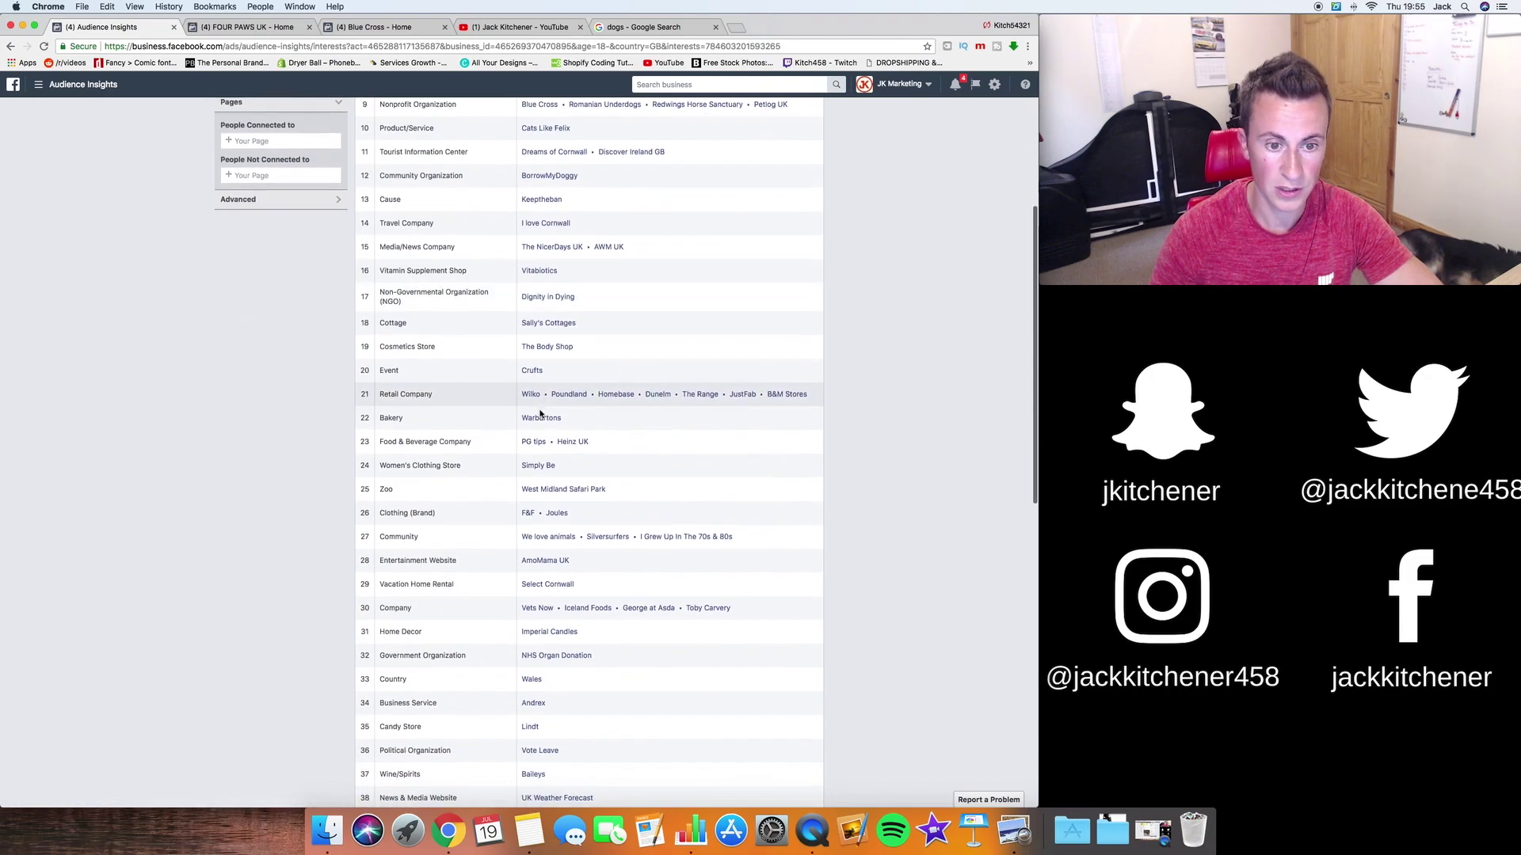
scroll(540, 413, "down", 7)
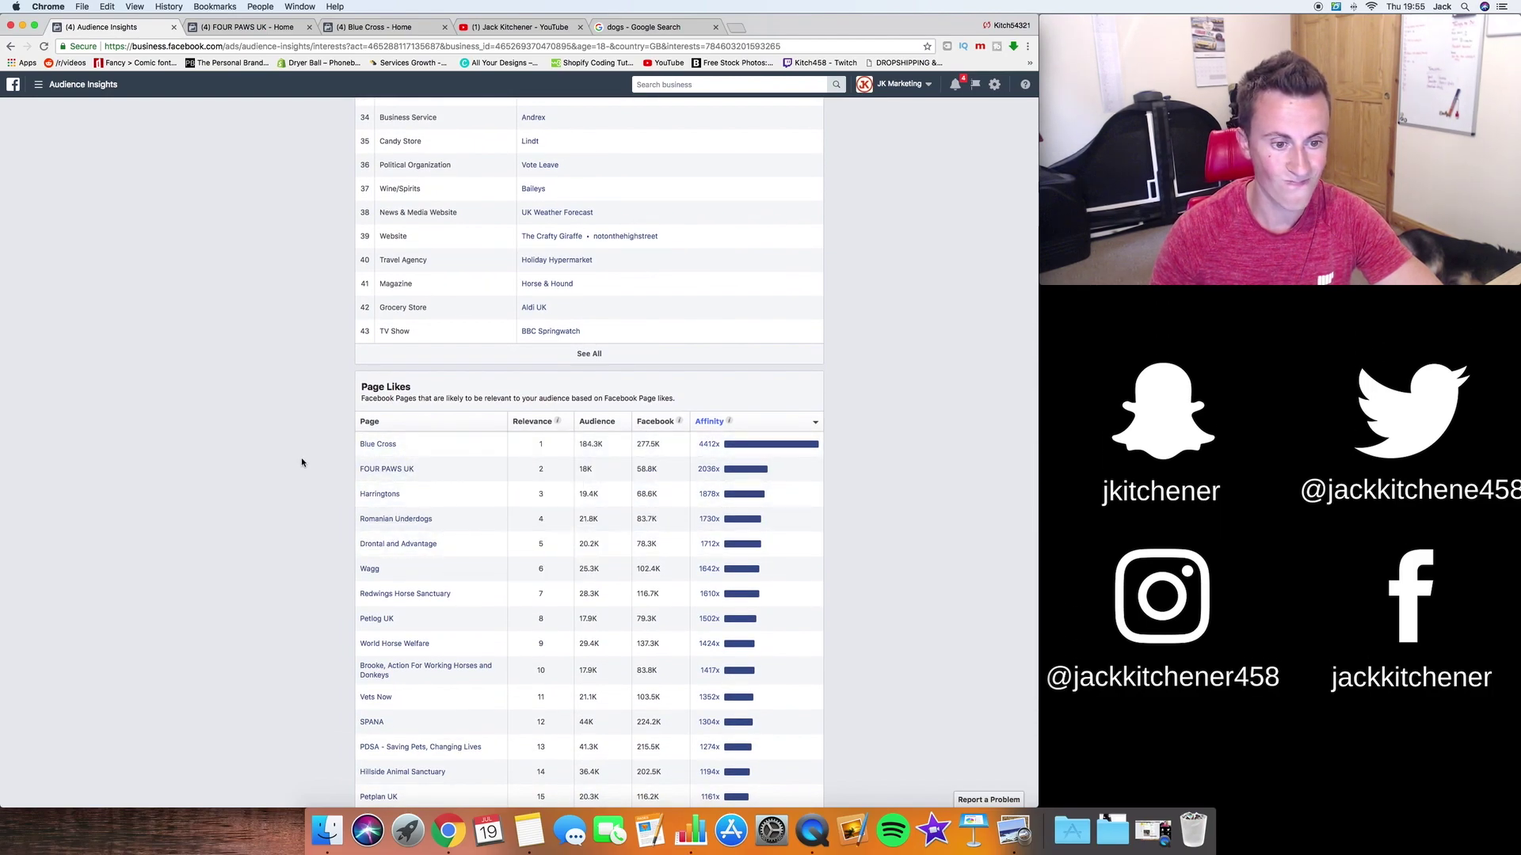
scroll(323, 569, "up", 20)
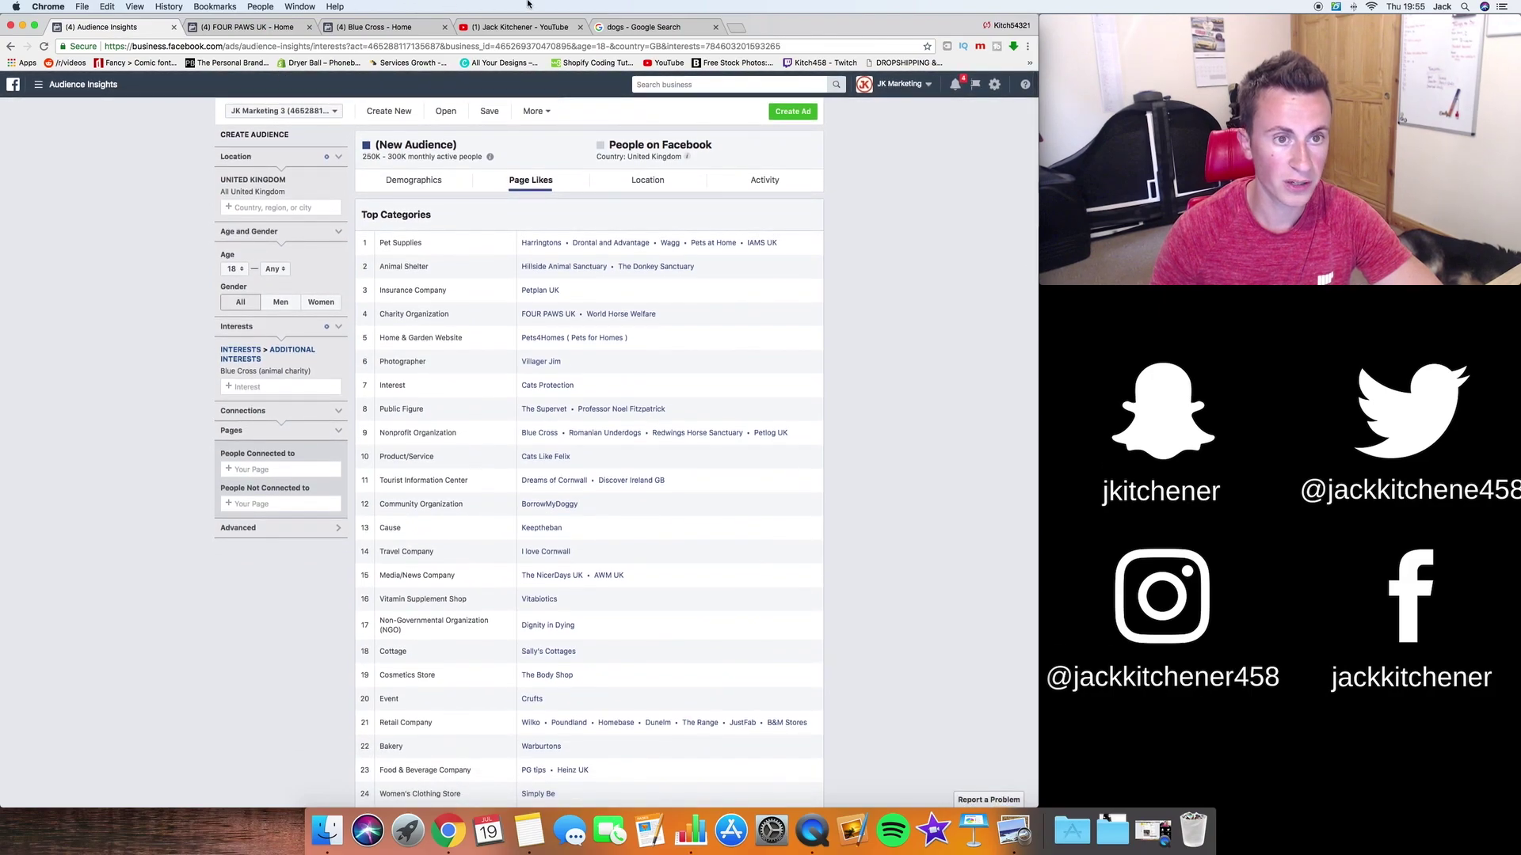
Switch to the Google results, search for "dog stores" and look through the listed pet shops.
left_click(633, 27)
scroll(168, 127, "up", 10)
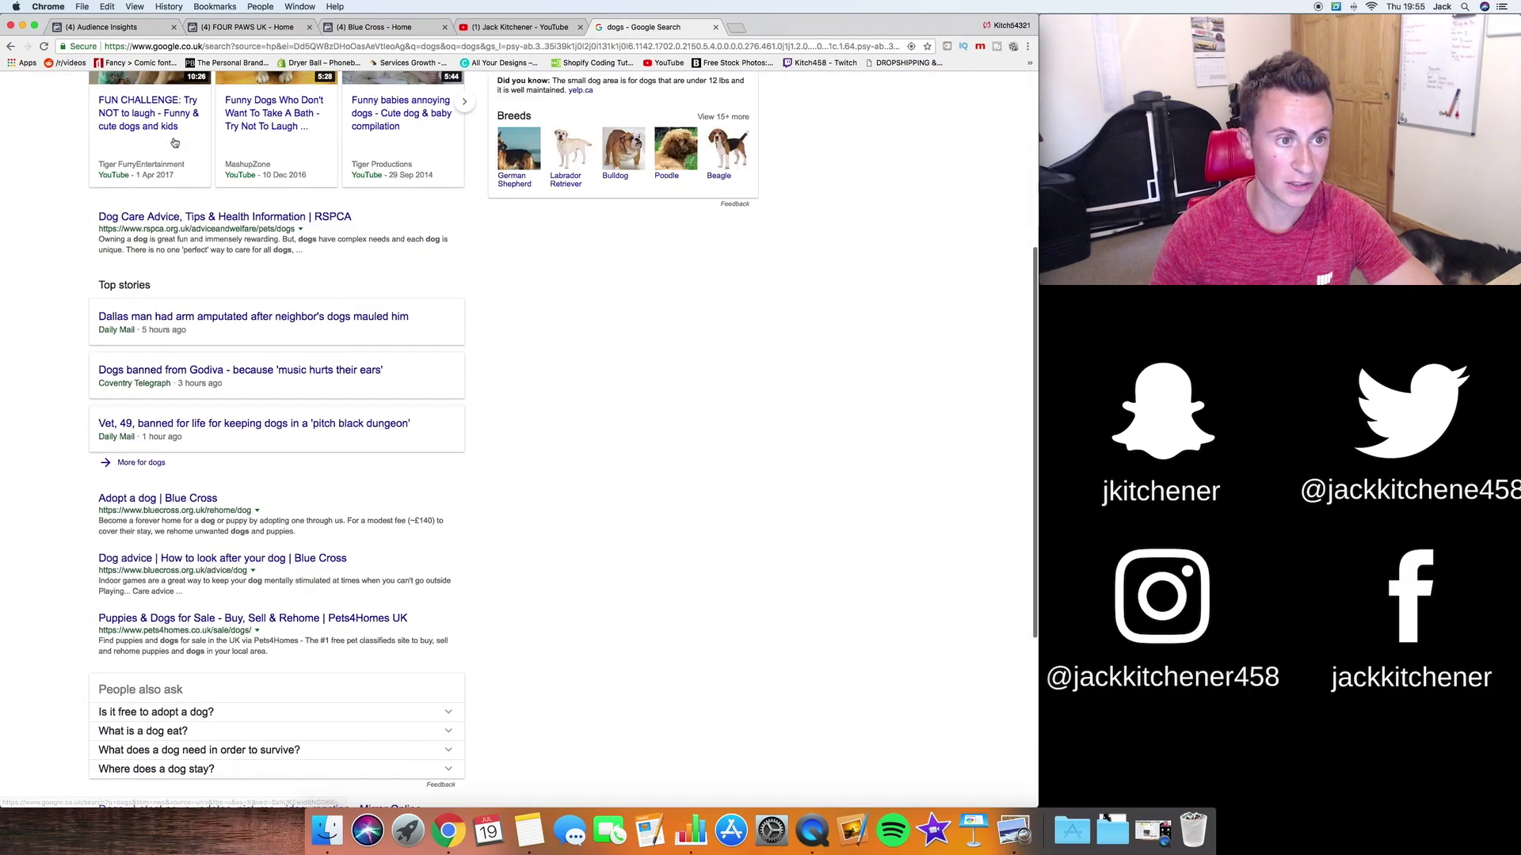
left_click(168, 101)
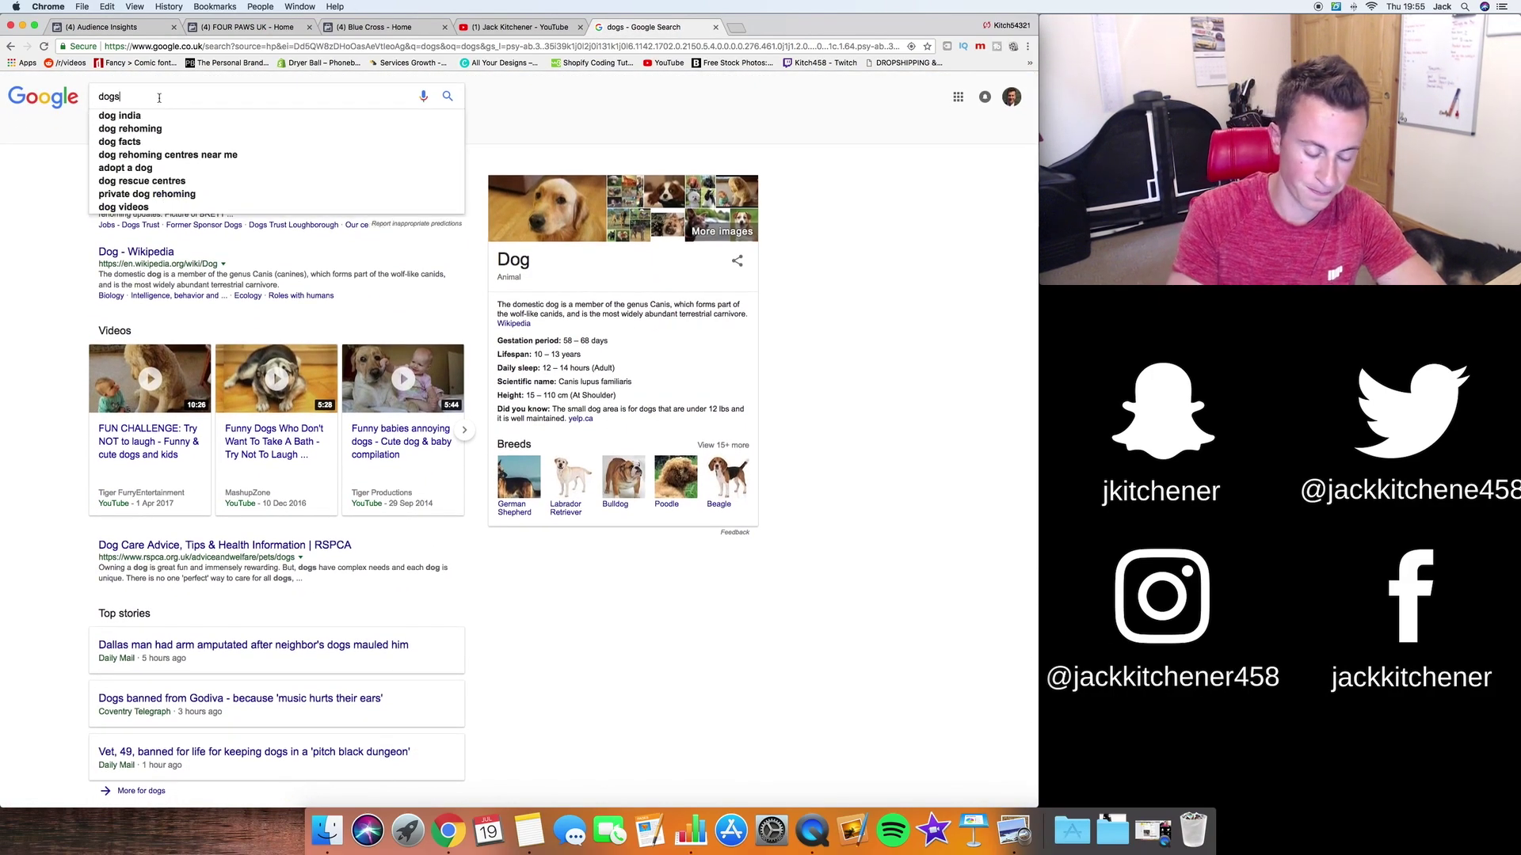
key("BackSpace")
type("s")
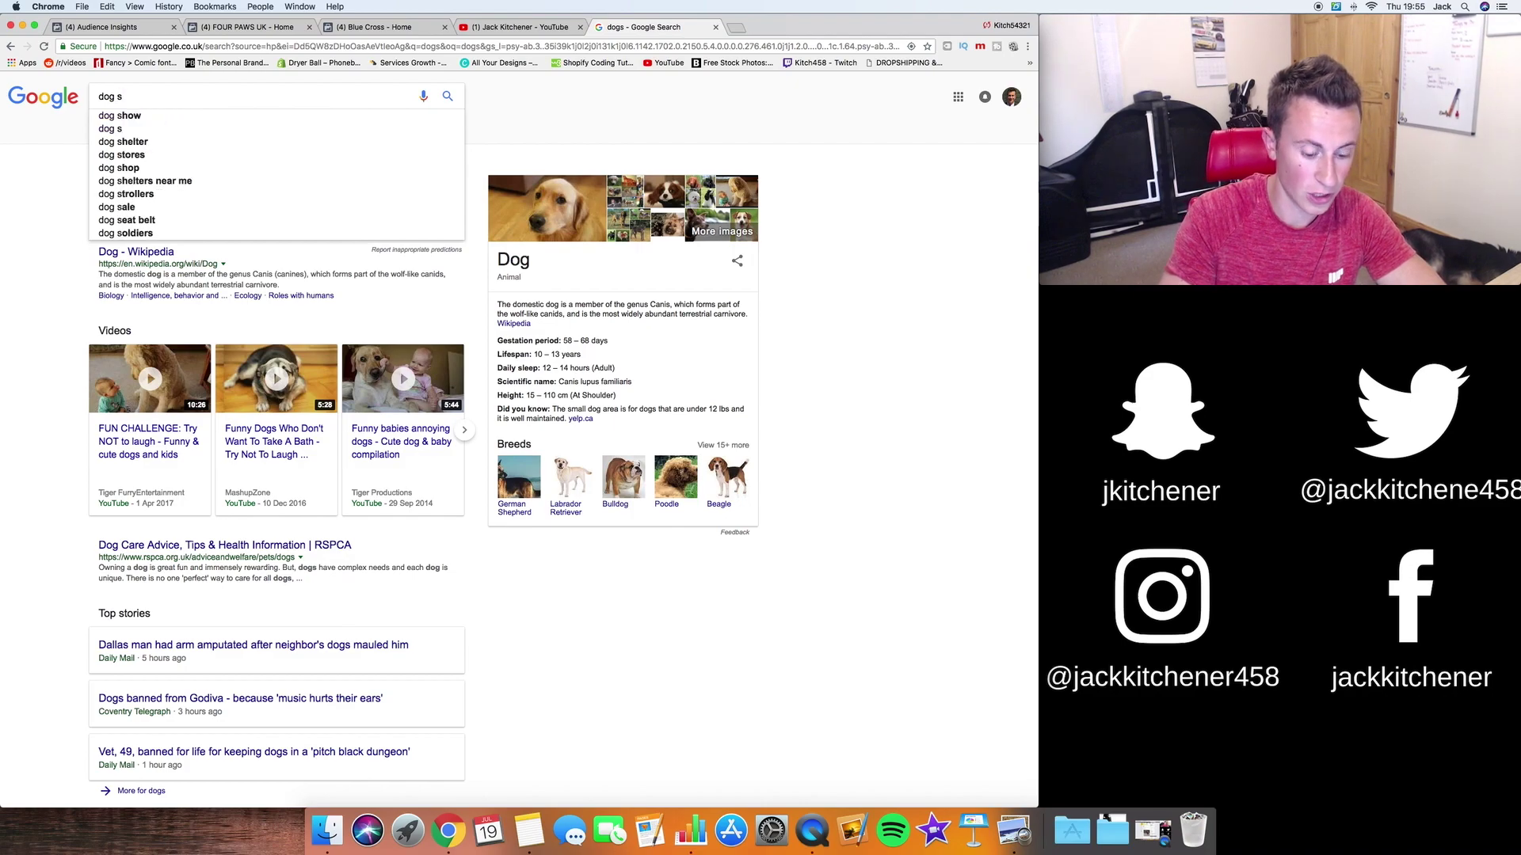
type("tores")
key("Return")
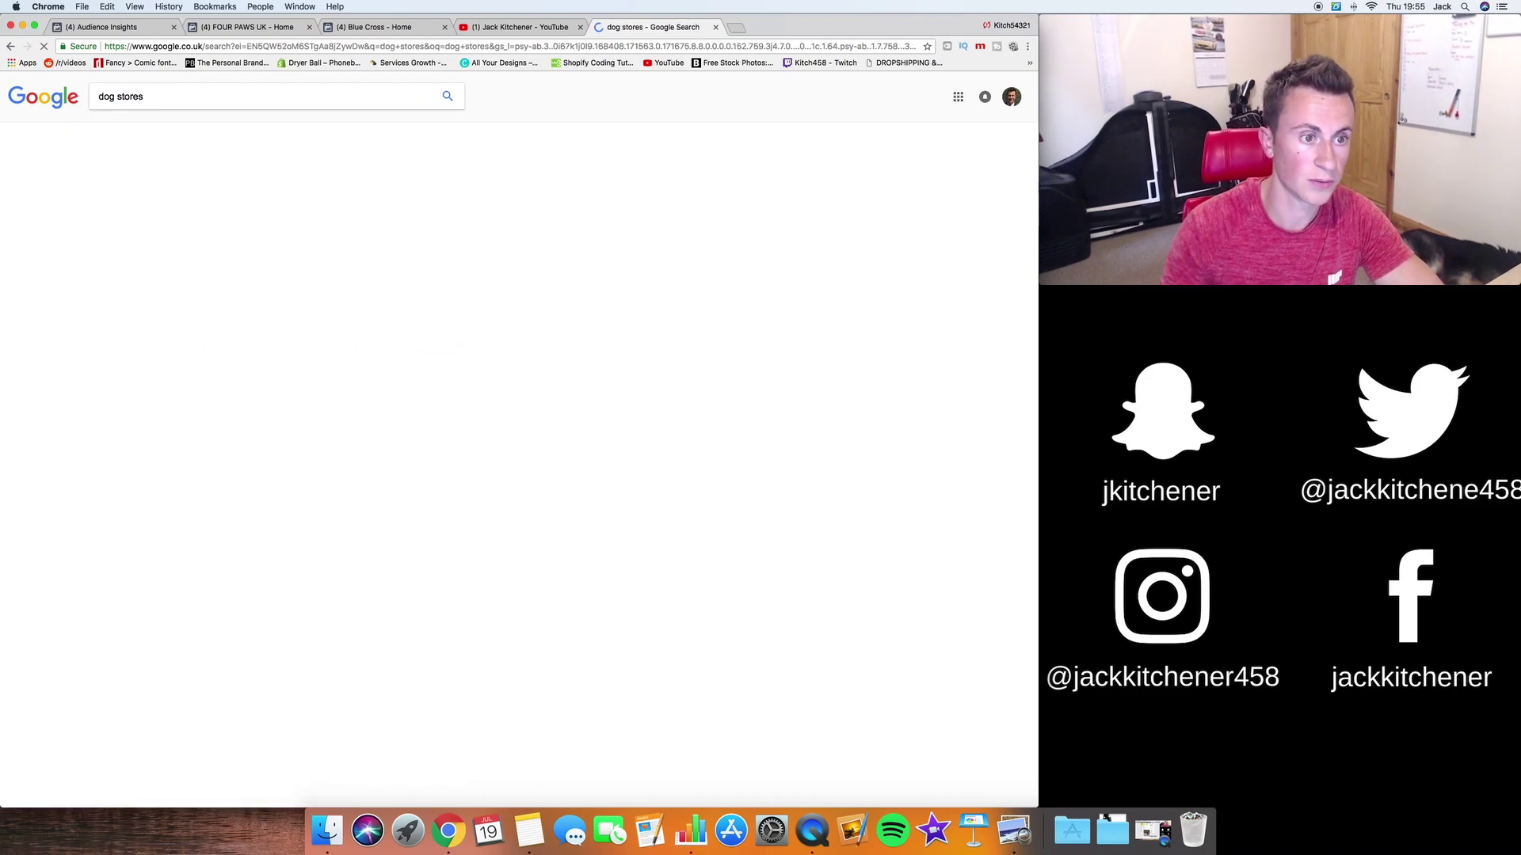
scroll(76, 238, "down", 10)
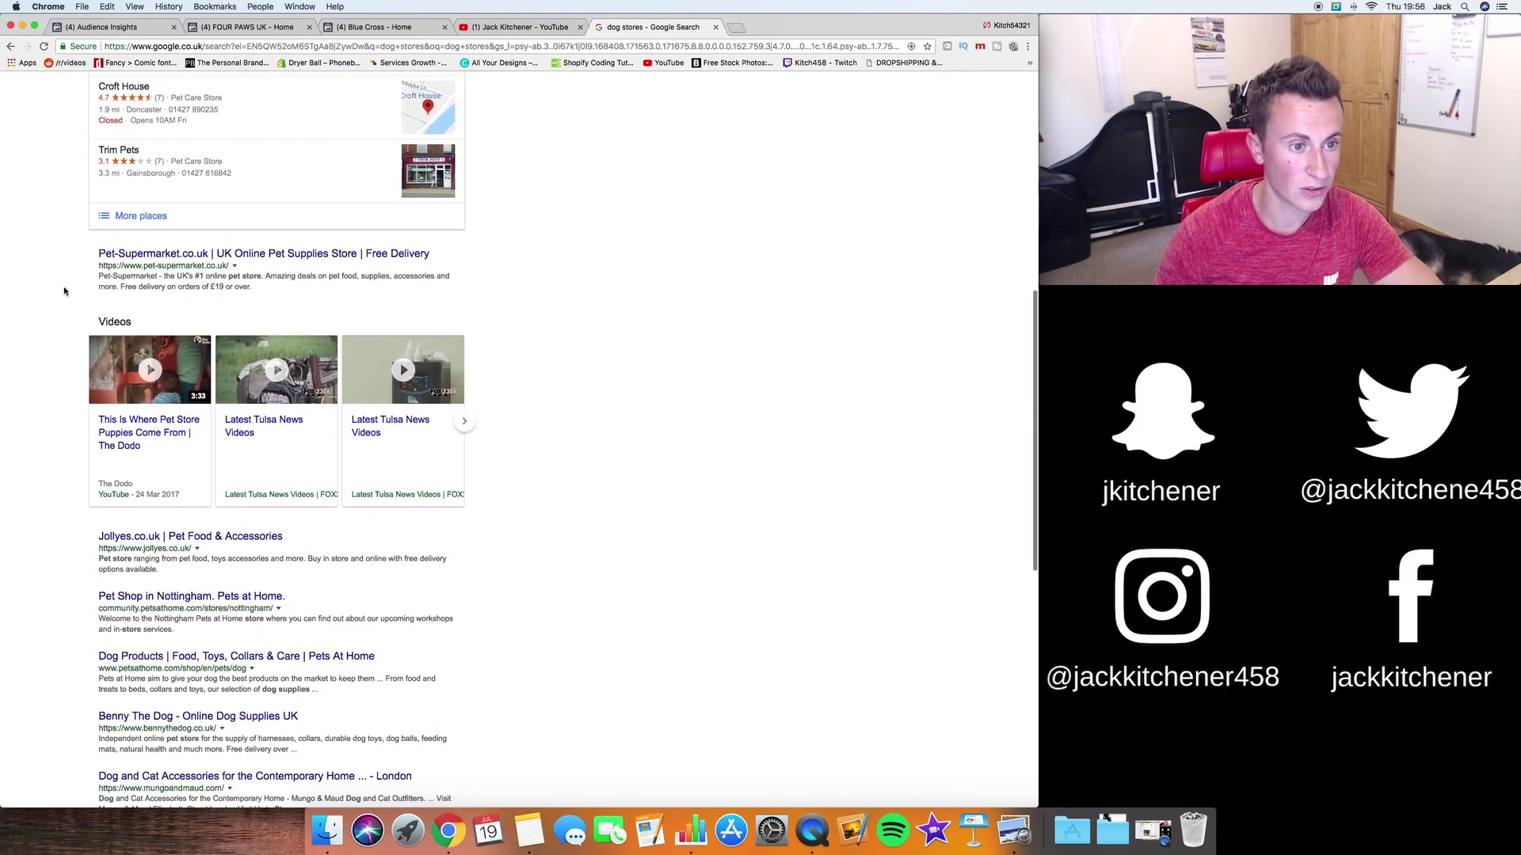
scroll(64, 291, "up", 10)
Change the Google search to "dog food brands" and run it.
left_click(159, 95)
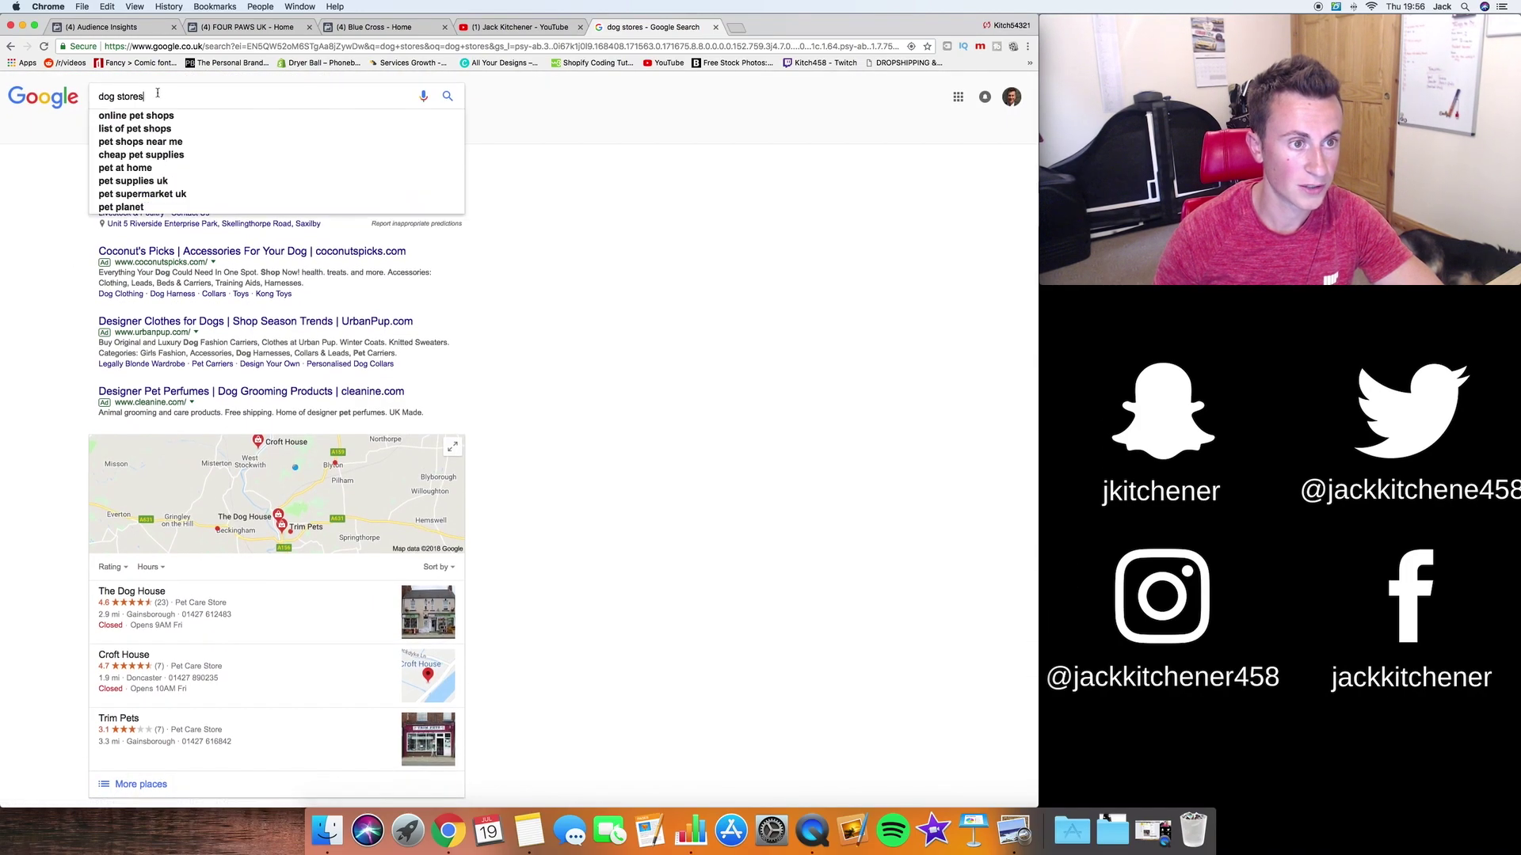
left_click_drag(159, 96, 120, 96)
type("food brand")
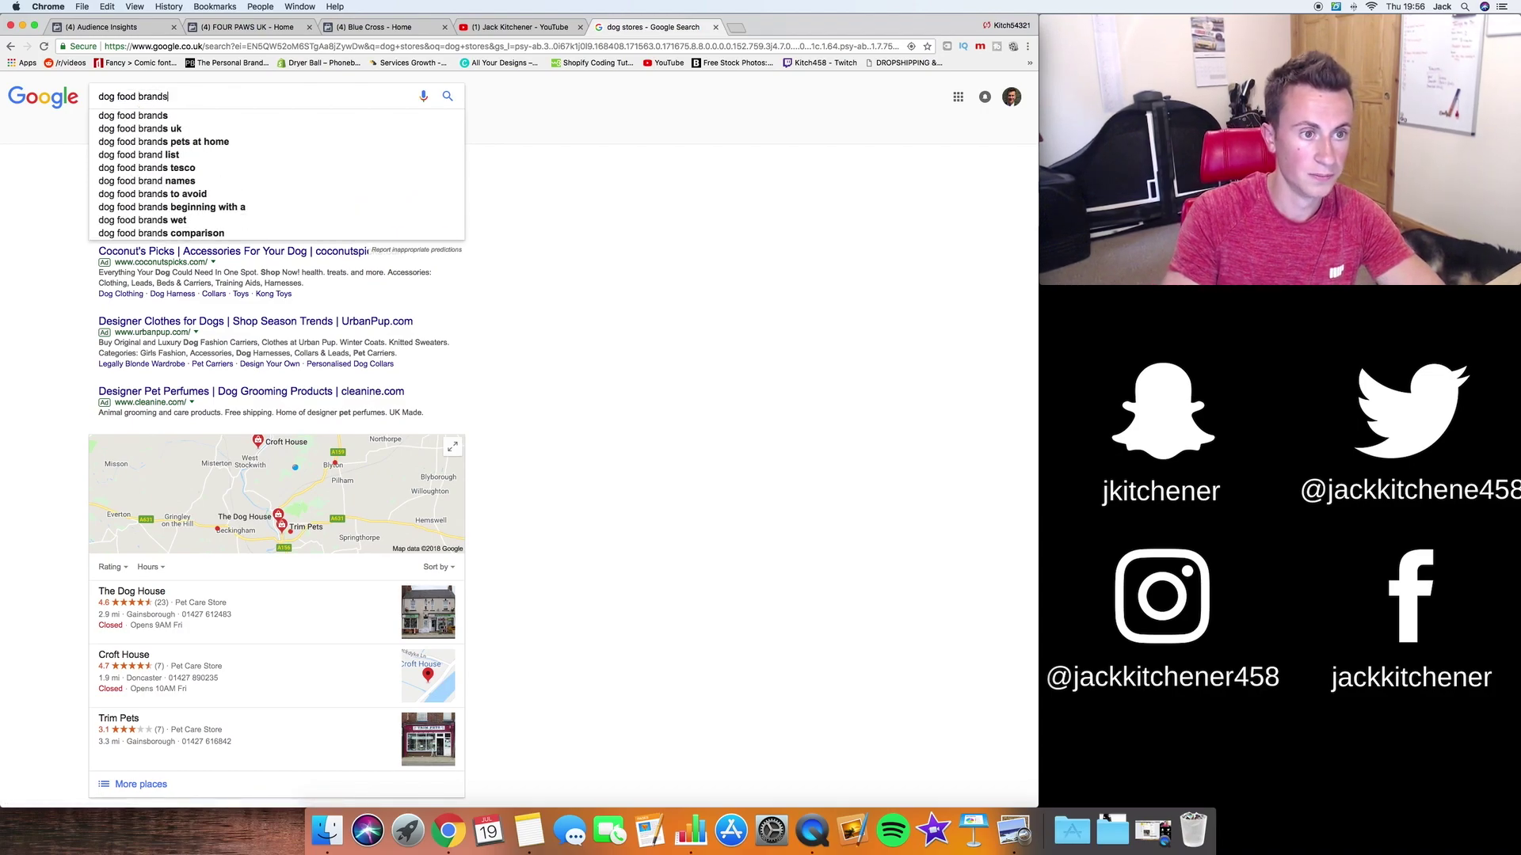
key("Return")
Open The Pet Express article on the top 10 best dog food brands and return to the search results.
scroll(57, 351, "down", 1)
scroll(58, 351, "down", 5)
left_click(165, 401)
left_click(10, 46)
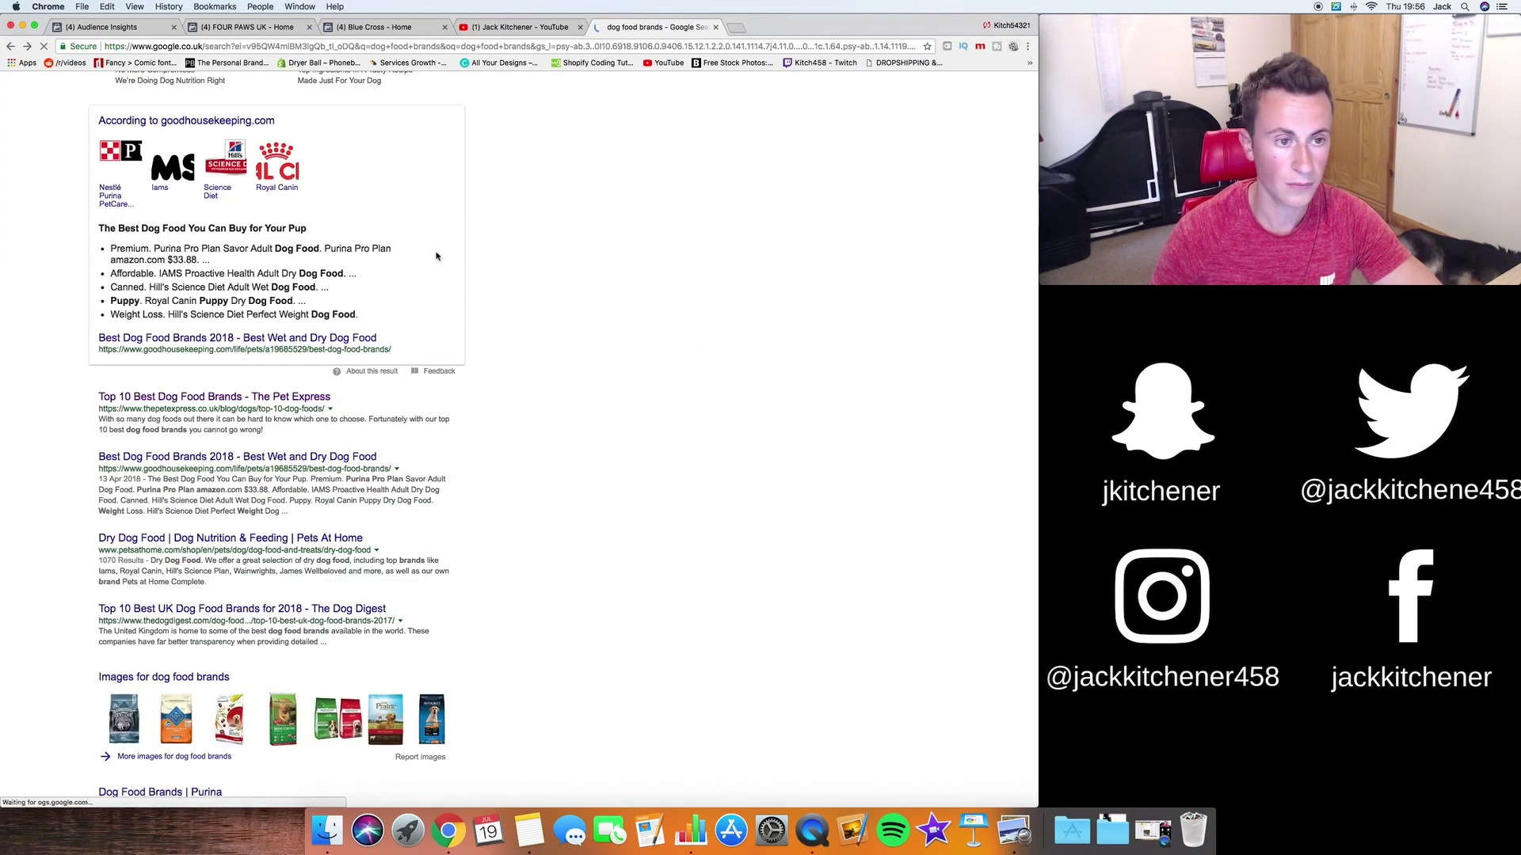
scroll(436, 256, "up", 5)
Change the Google search to "dog magazines" and look through the listed magazine titles.
left_click(189, 97)
left_click_drag(109, 95, 113, 95)
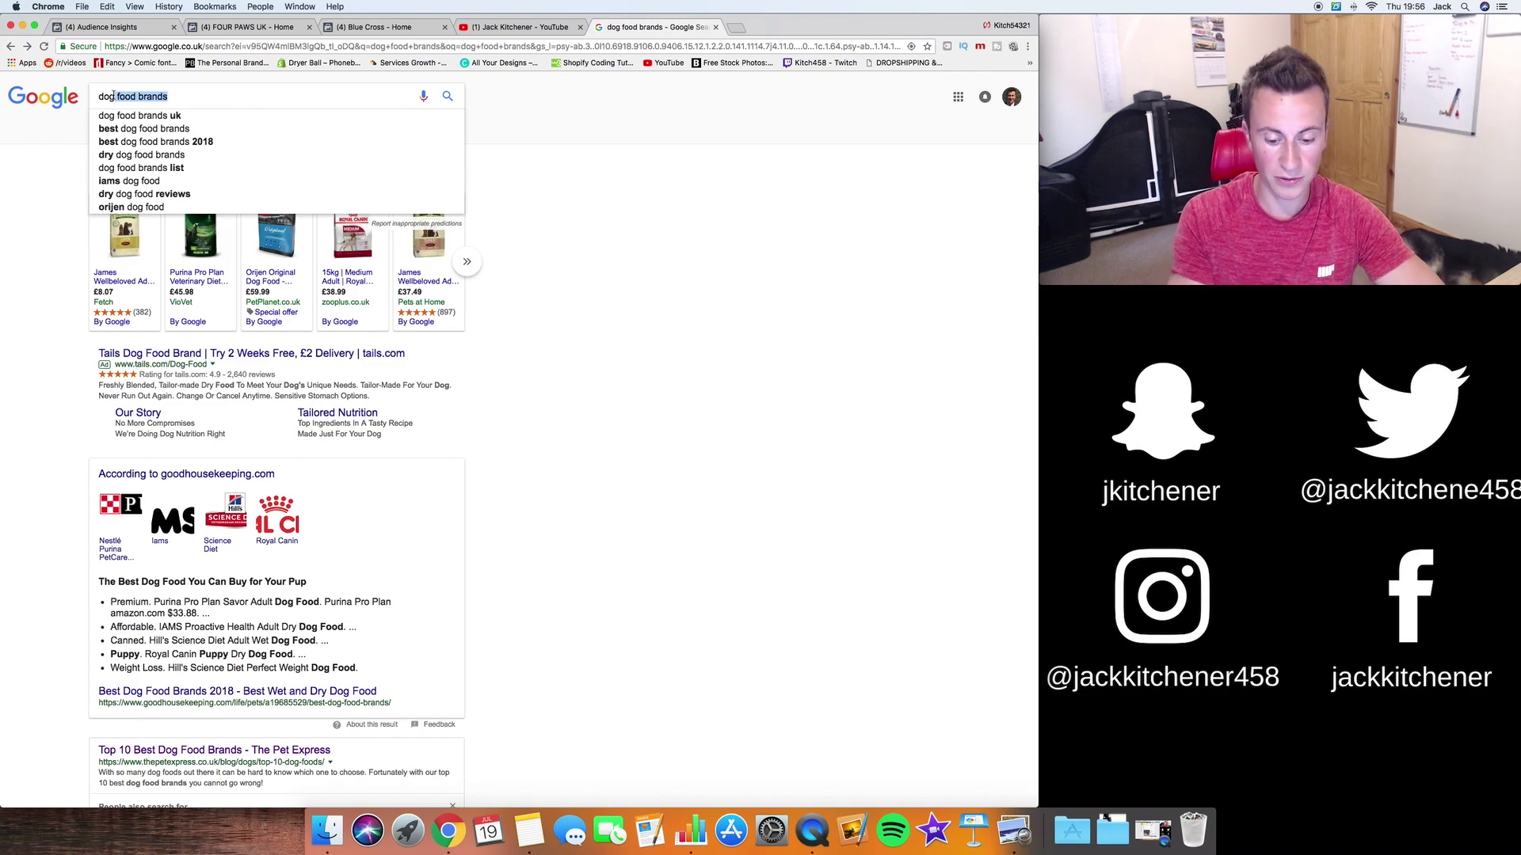
key("BackSpace")
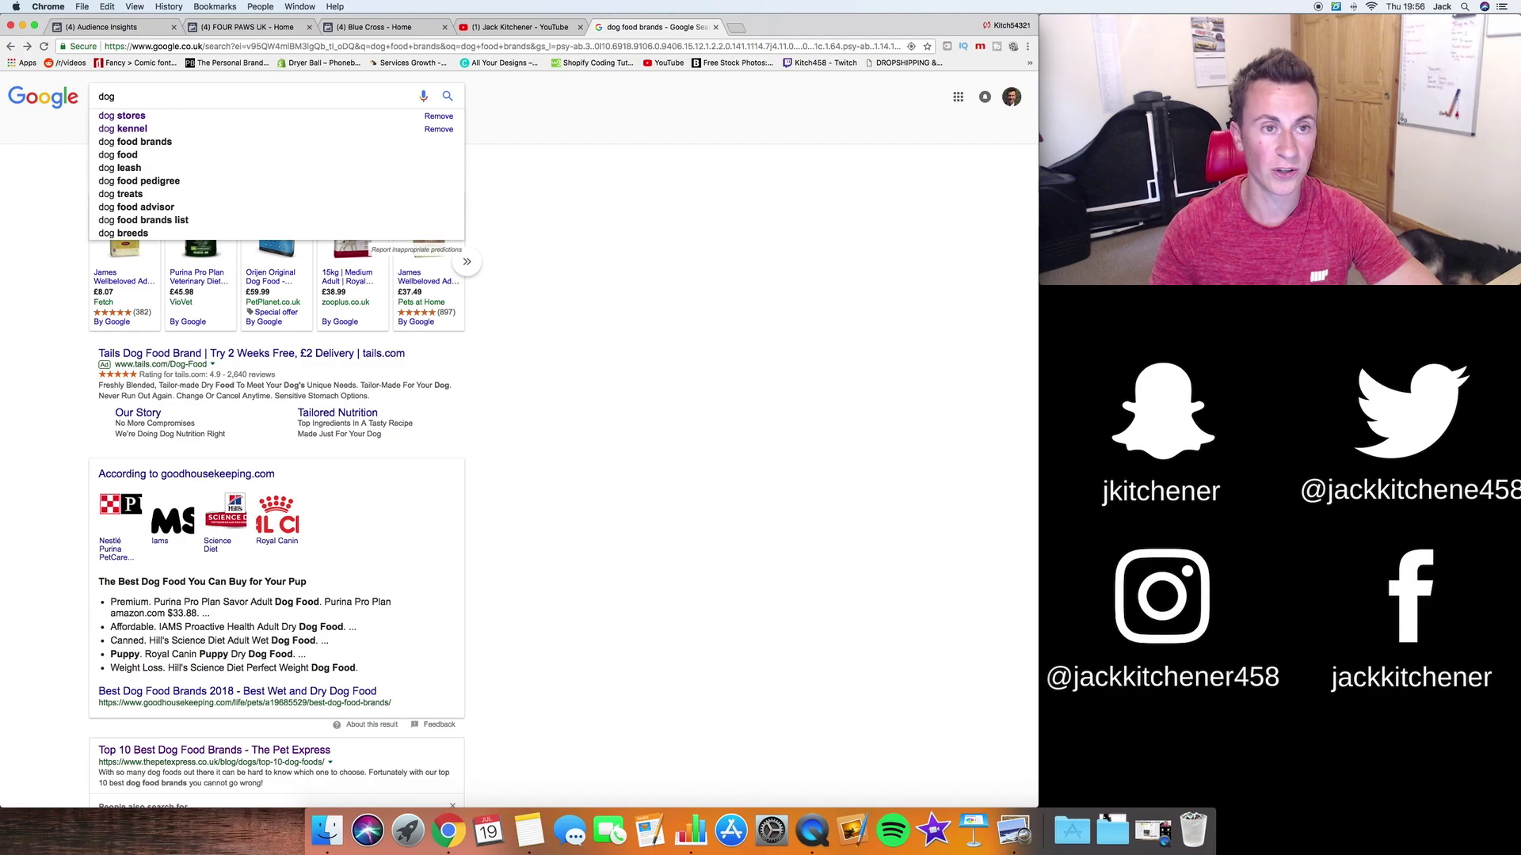
type("magizines")
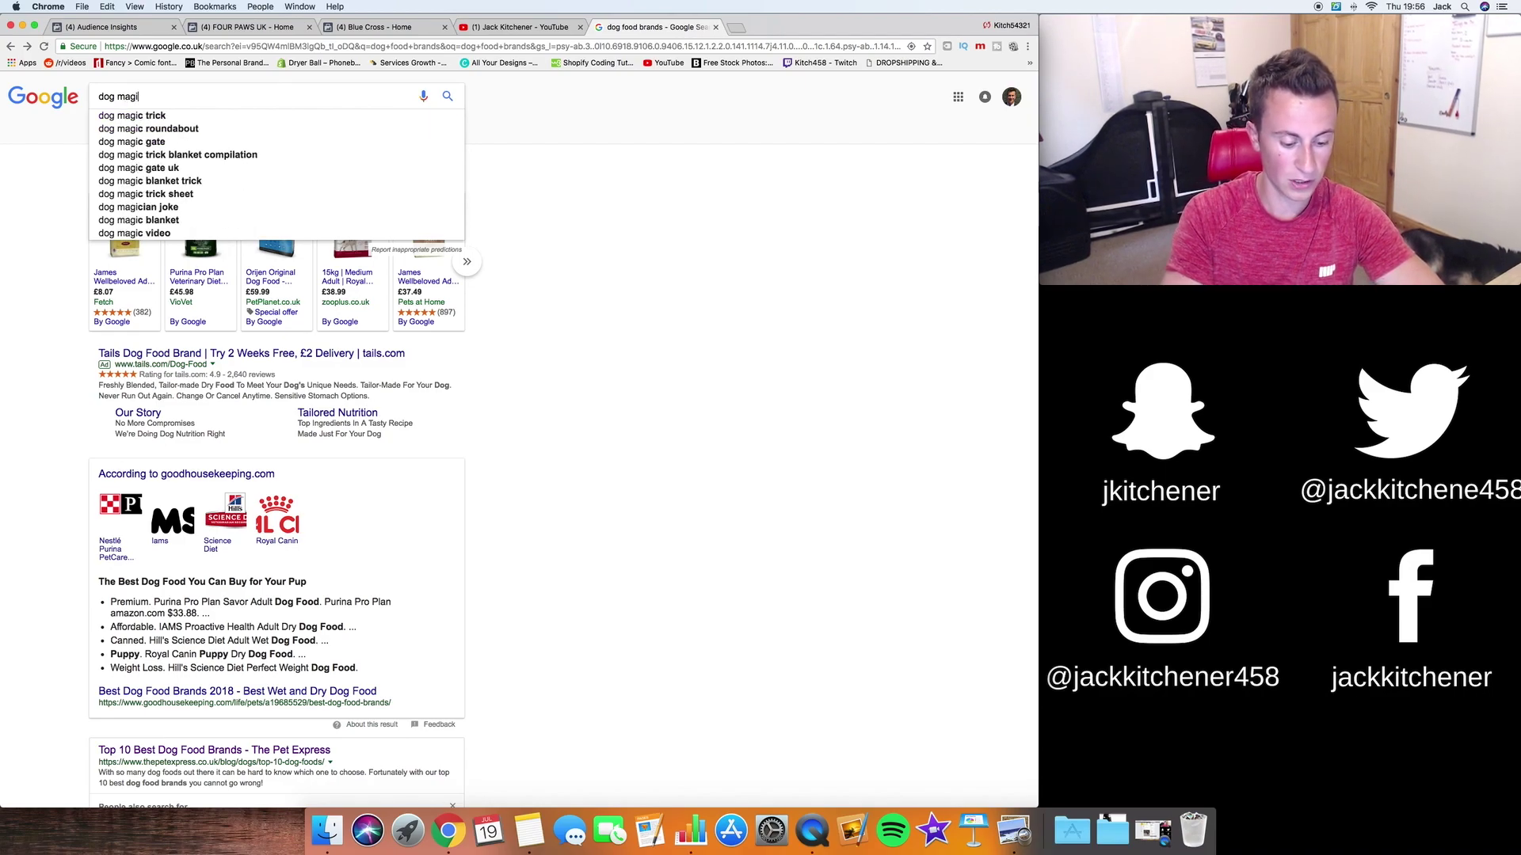
key("BackSpace")
key("BackSpace")
key("BackSpace")
key("BackSpace")
key("BackSpace")
key("BackSpace")
type("azines")
key("Return")
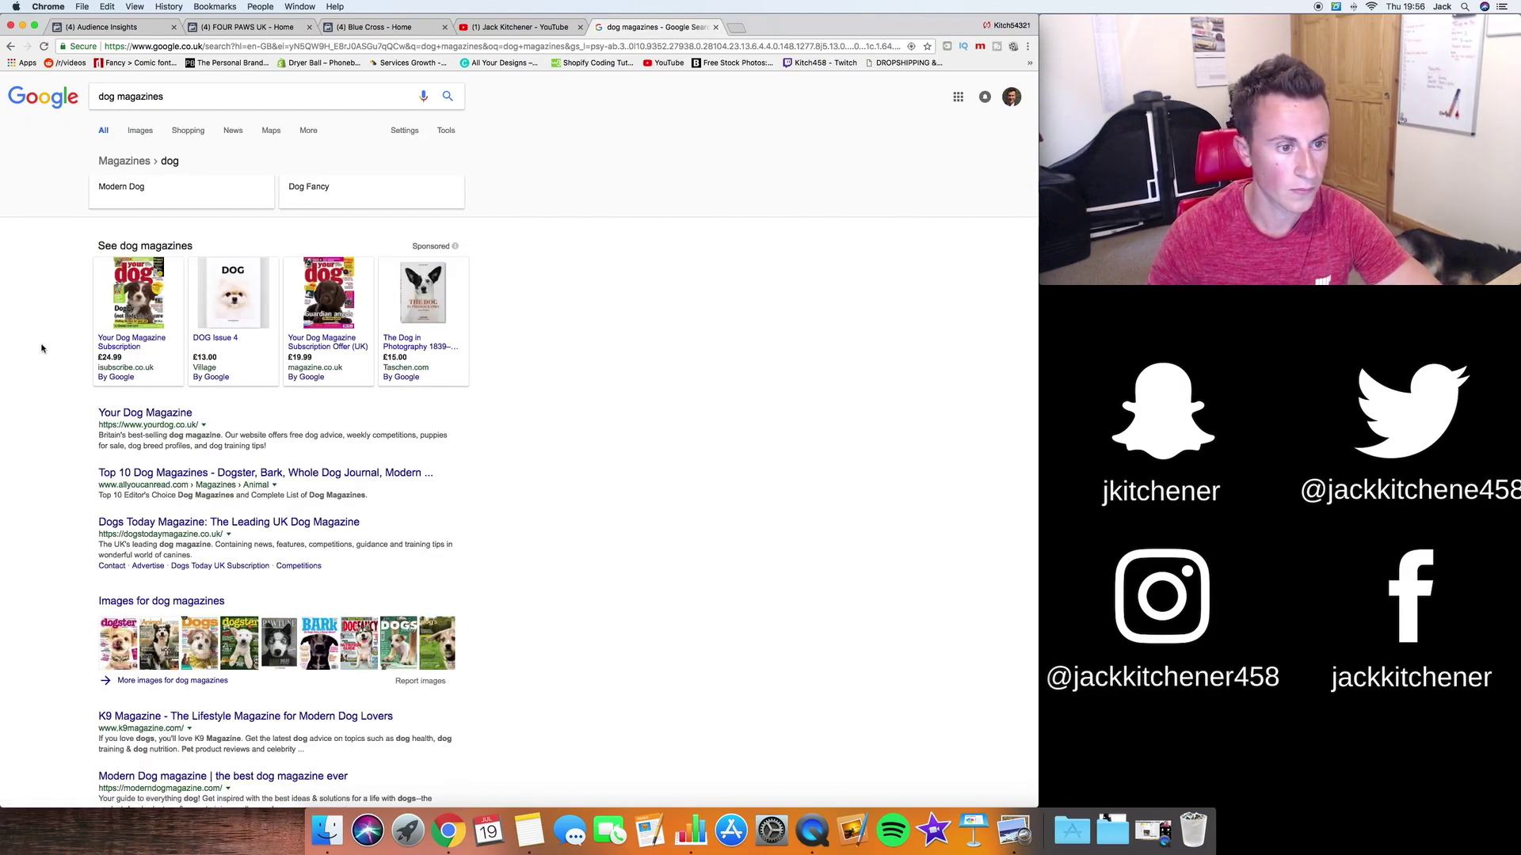
scroll(42, 349, "down", 1)
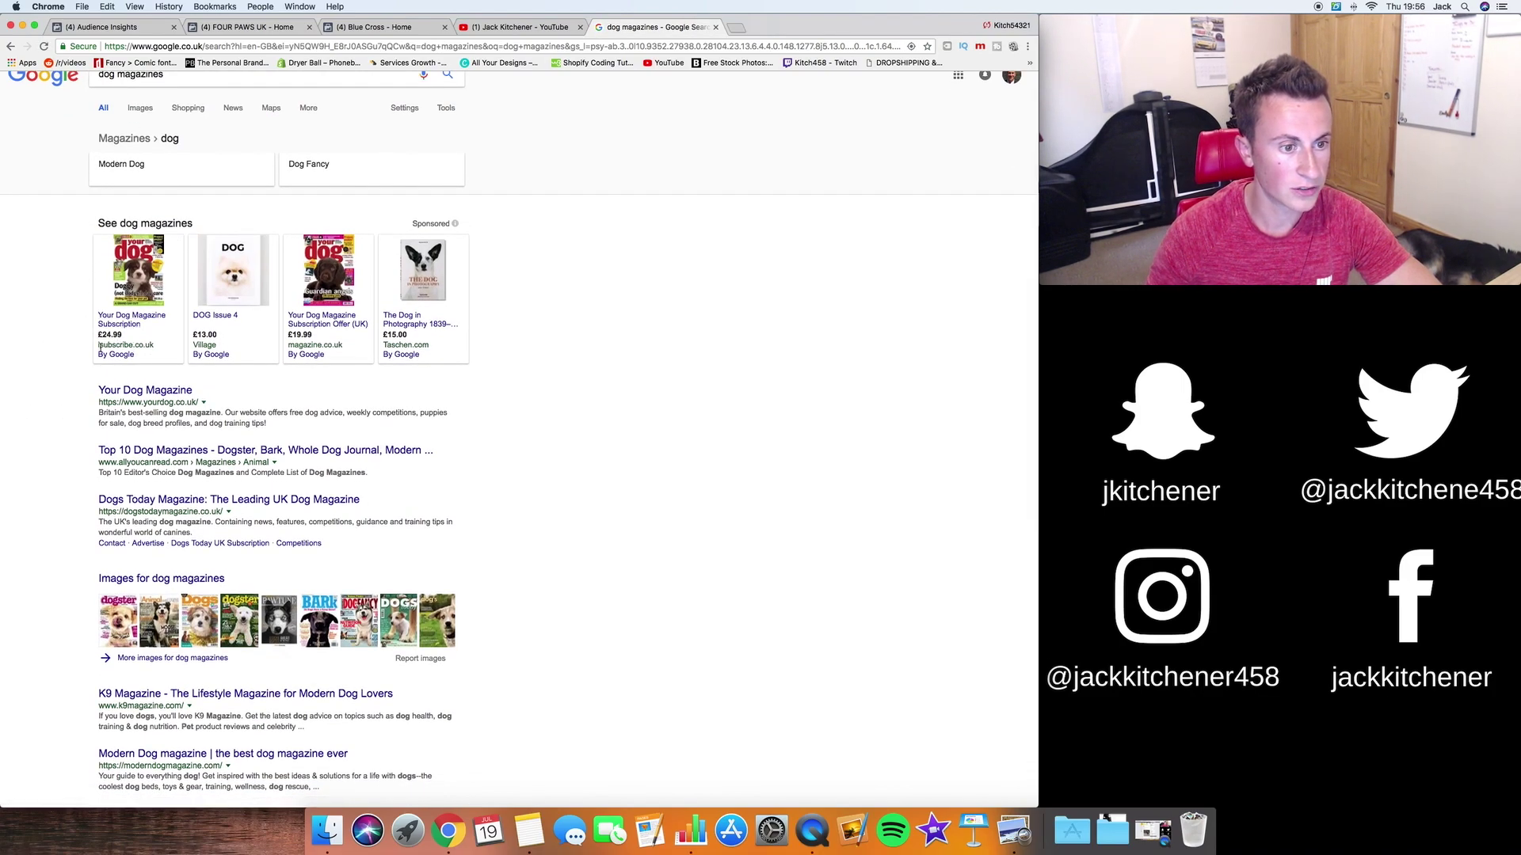
scroll(89, 313, "down", 1)
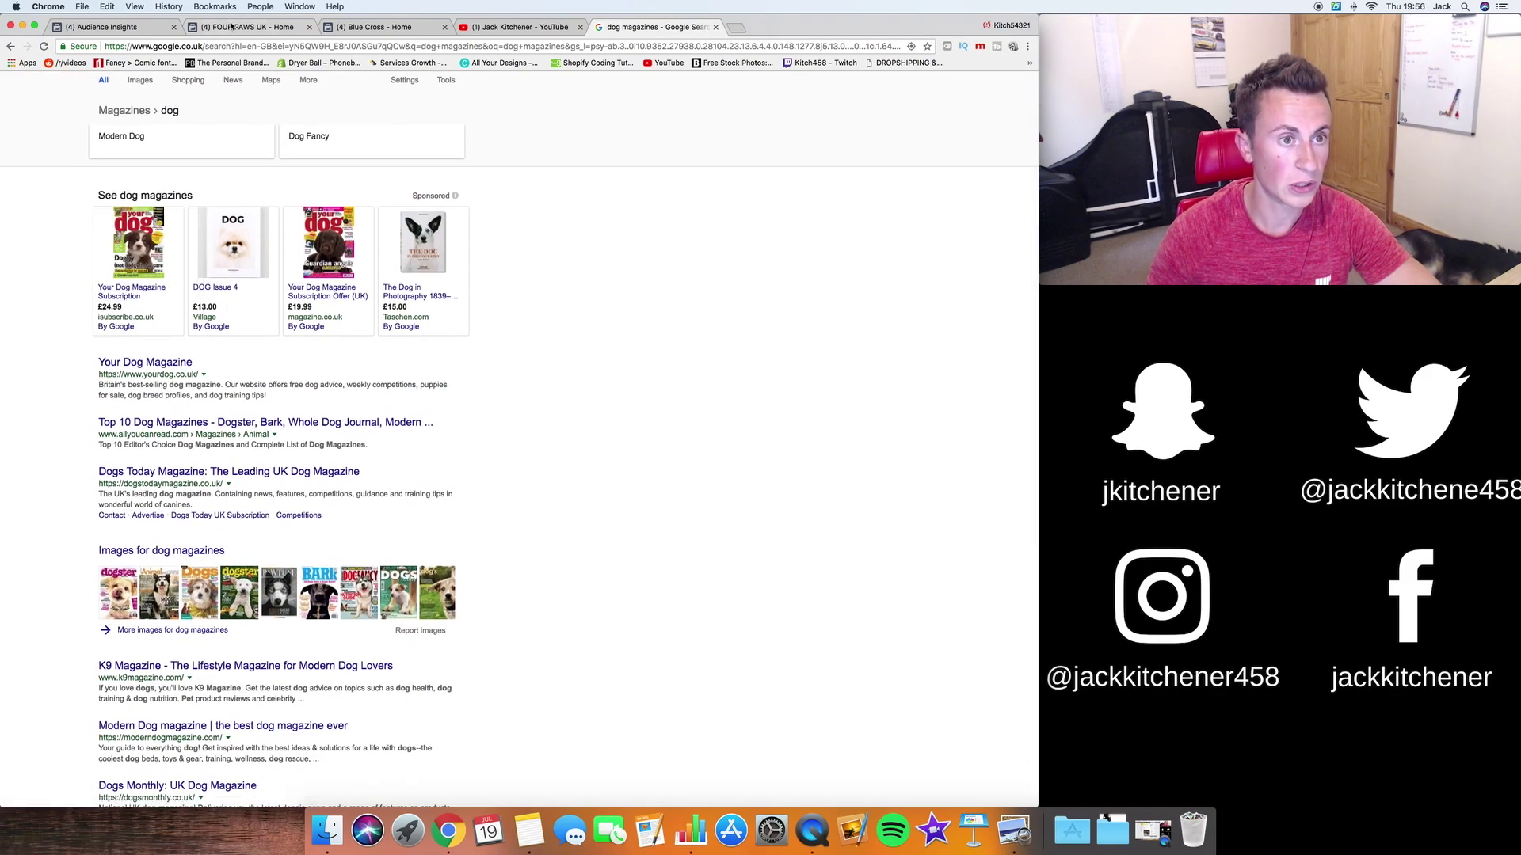
Return to Audience Insights, remove Blue Cross (animal charity) from the interests and add Your Dog Magazine.
left_click(136, 30)
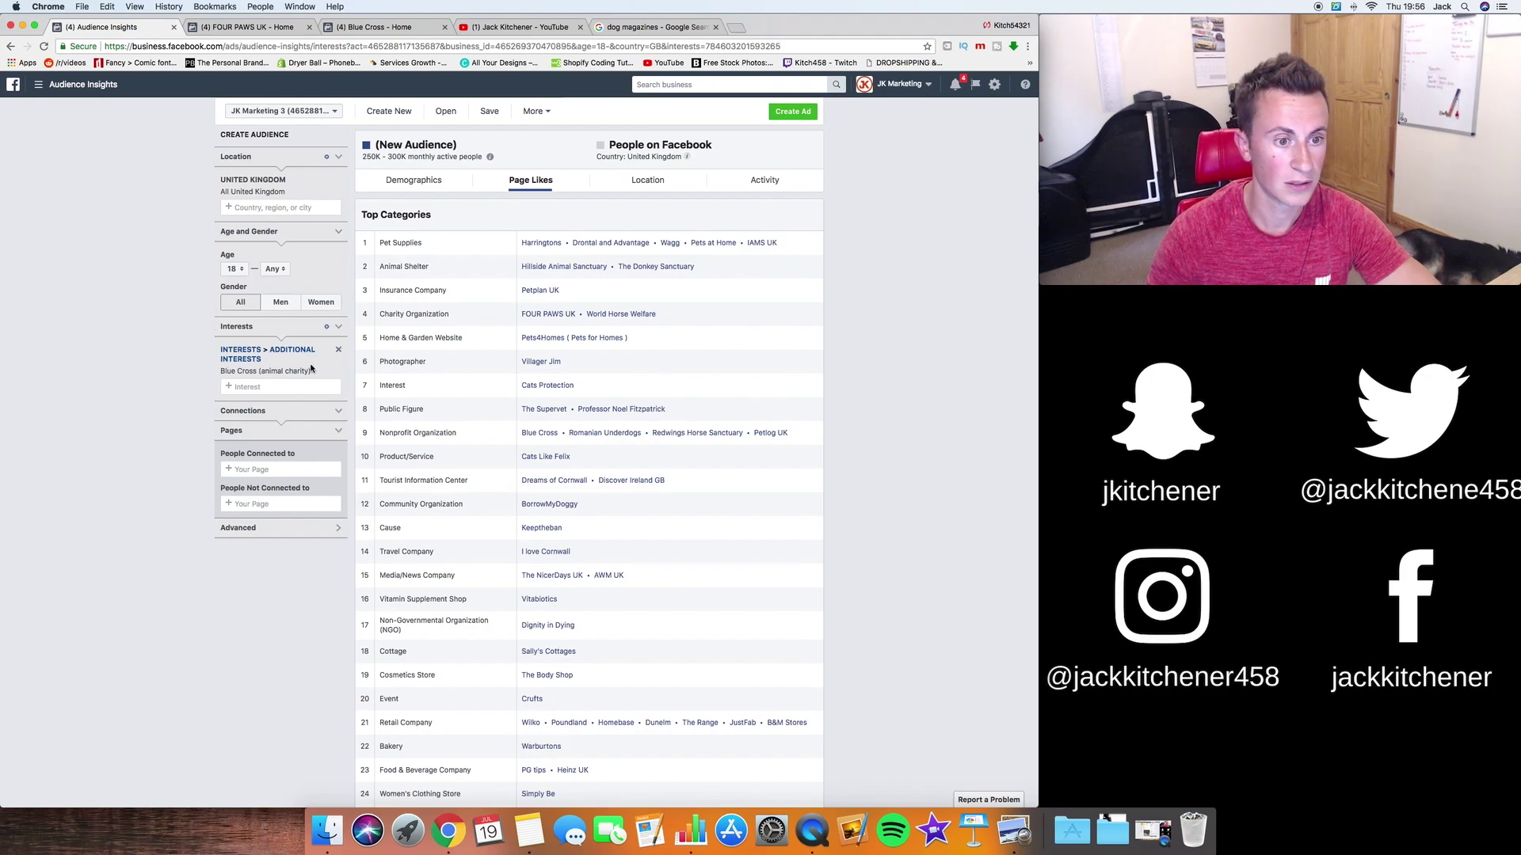
left_click(339, 352)
left_click(282, 354)
type("your dog")
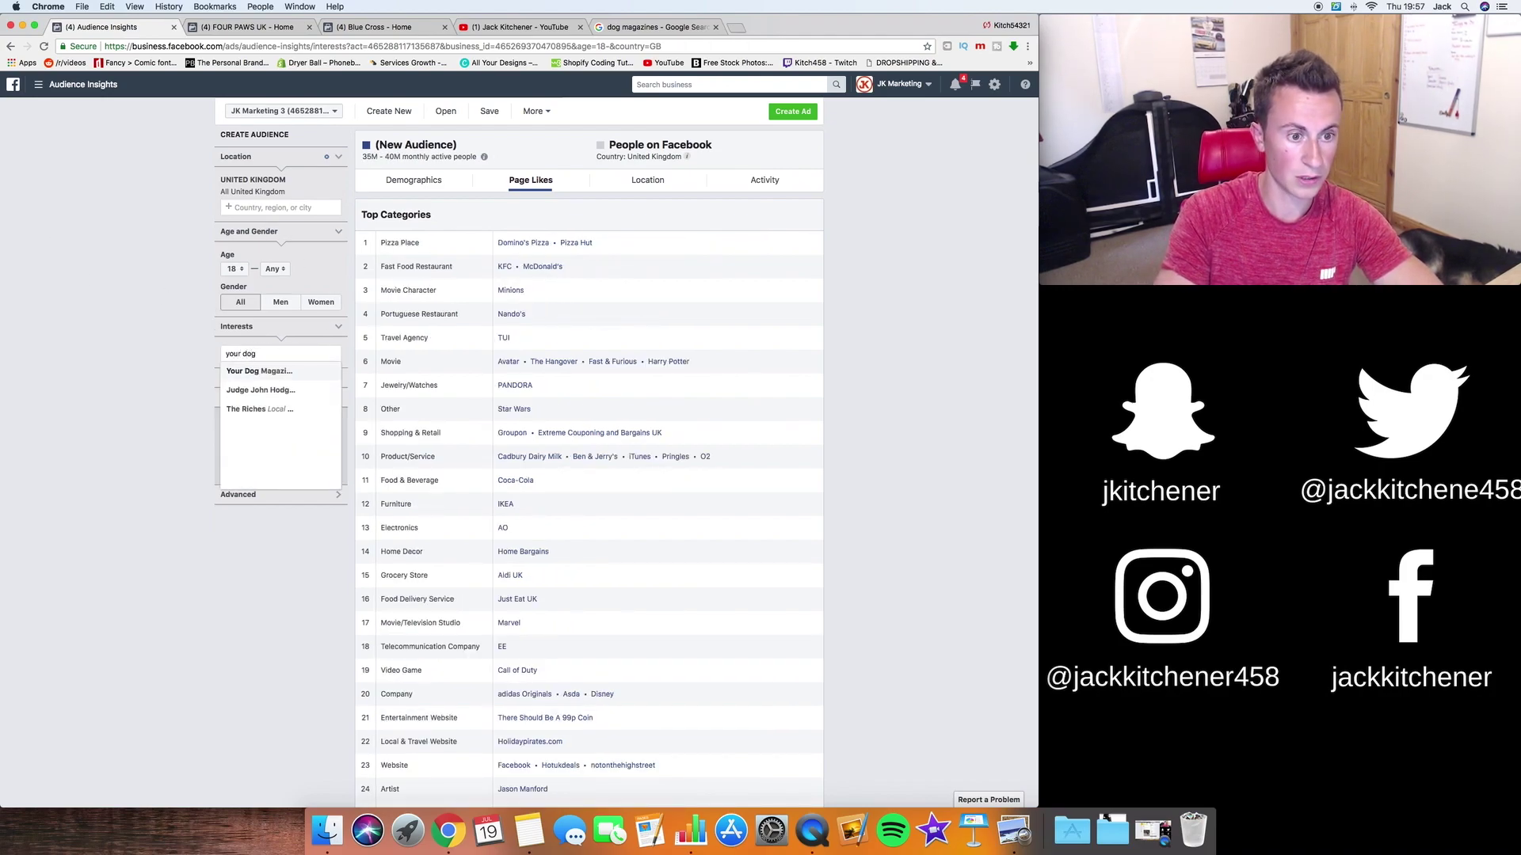
left_click(282, 373)
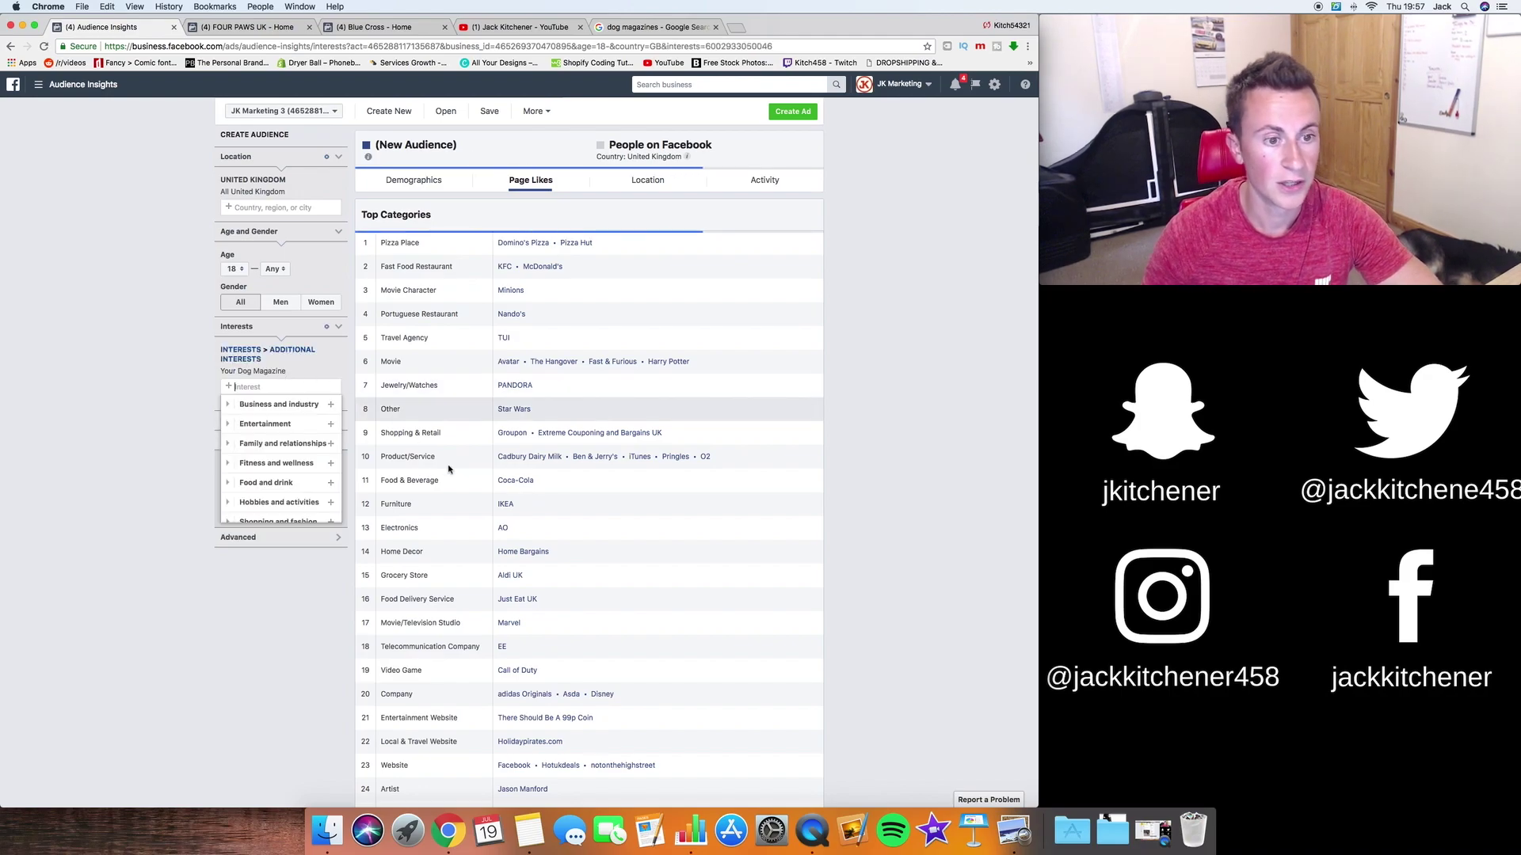
left_click(883, 336)
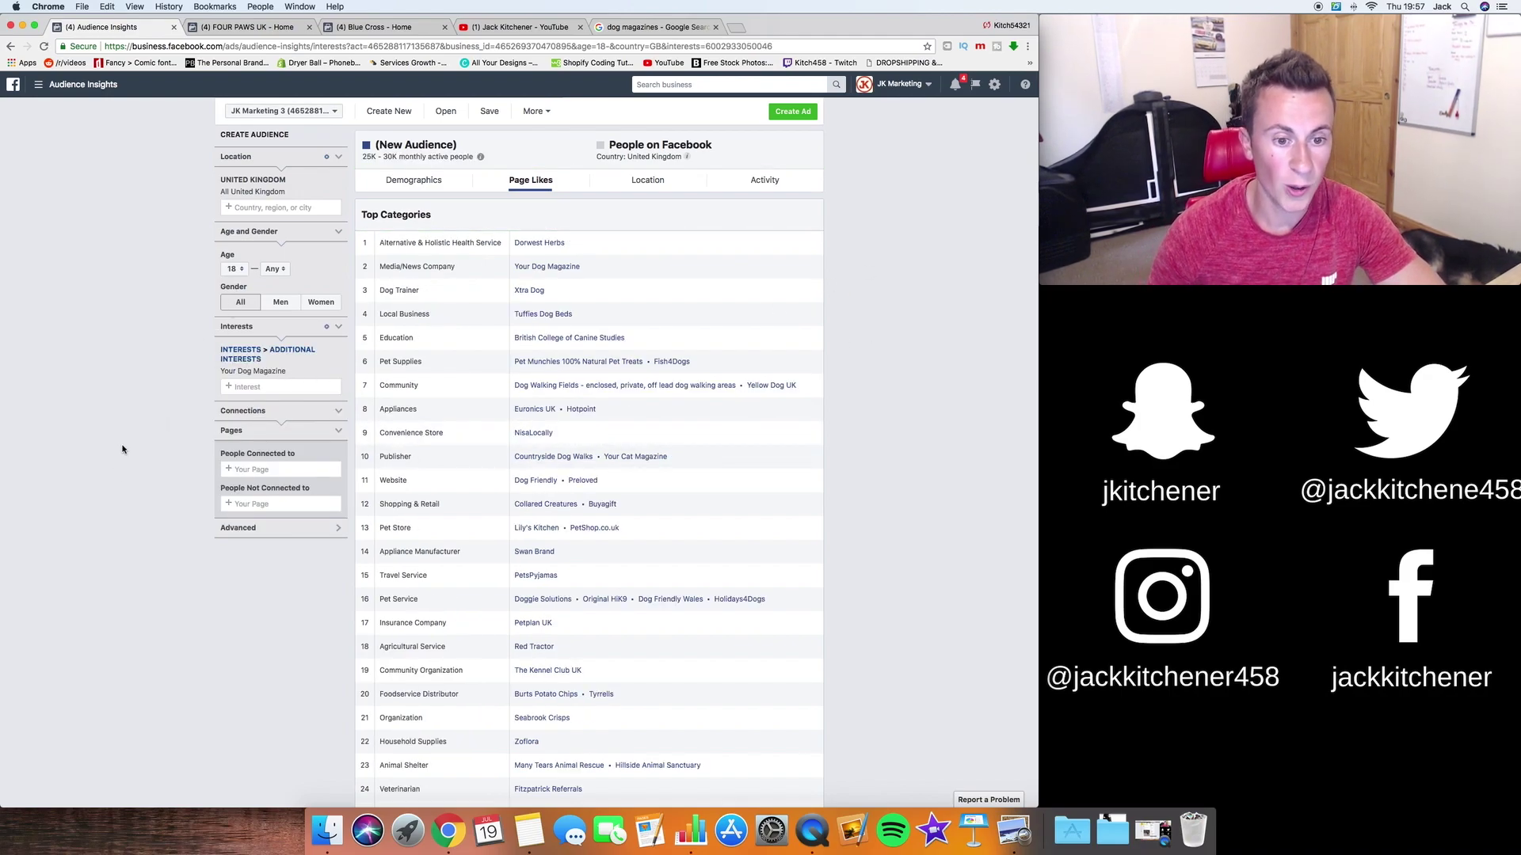
Collapse the top categories list to the top 10 for the Your Dog Magazine audience.
scroll(577, 520, "down", 8)
left_click(586, 636)
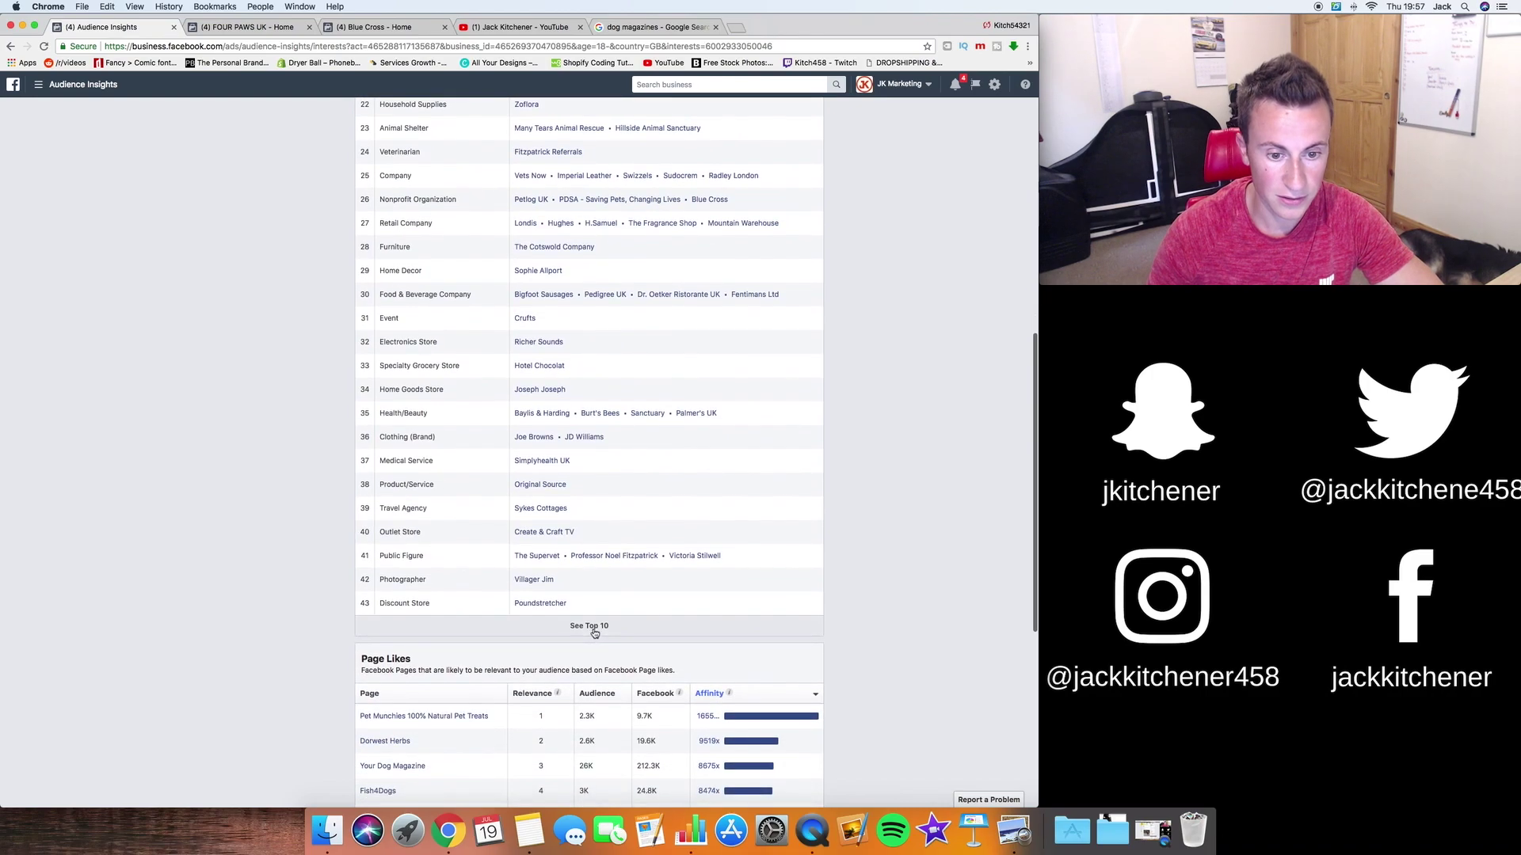
scroll(833, 402, "up", 3)
scroll(832, 403, "up", 2)
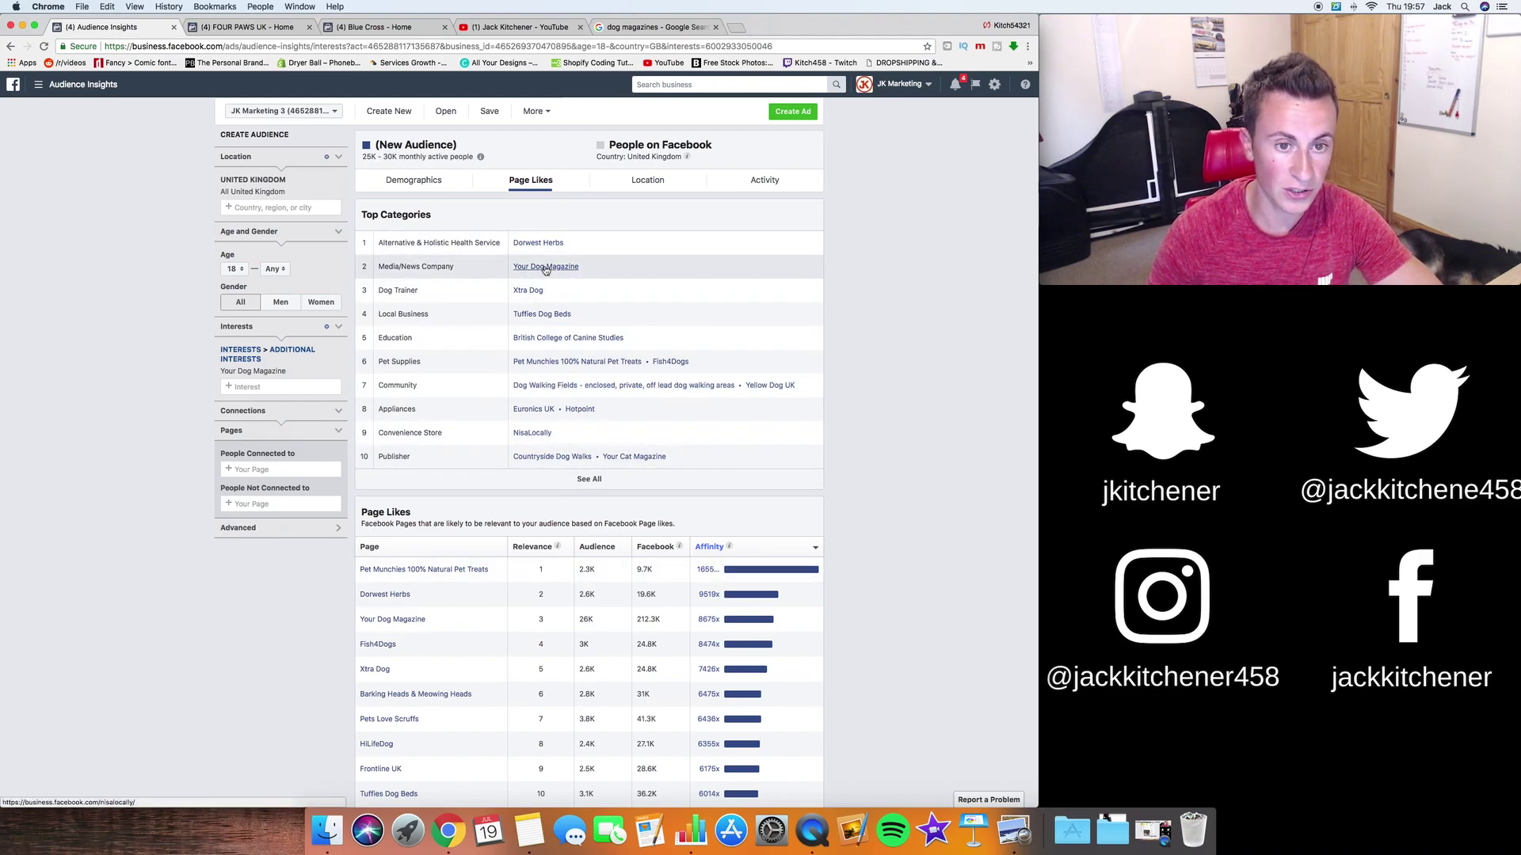
Examine the Your Dog Magazine audience's page likes by affinity alongside its size and top categories.
scroll(565, 320, "down", 2)
scroll(565, 320, "down", 3)
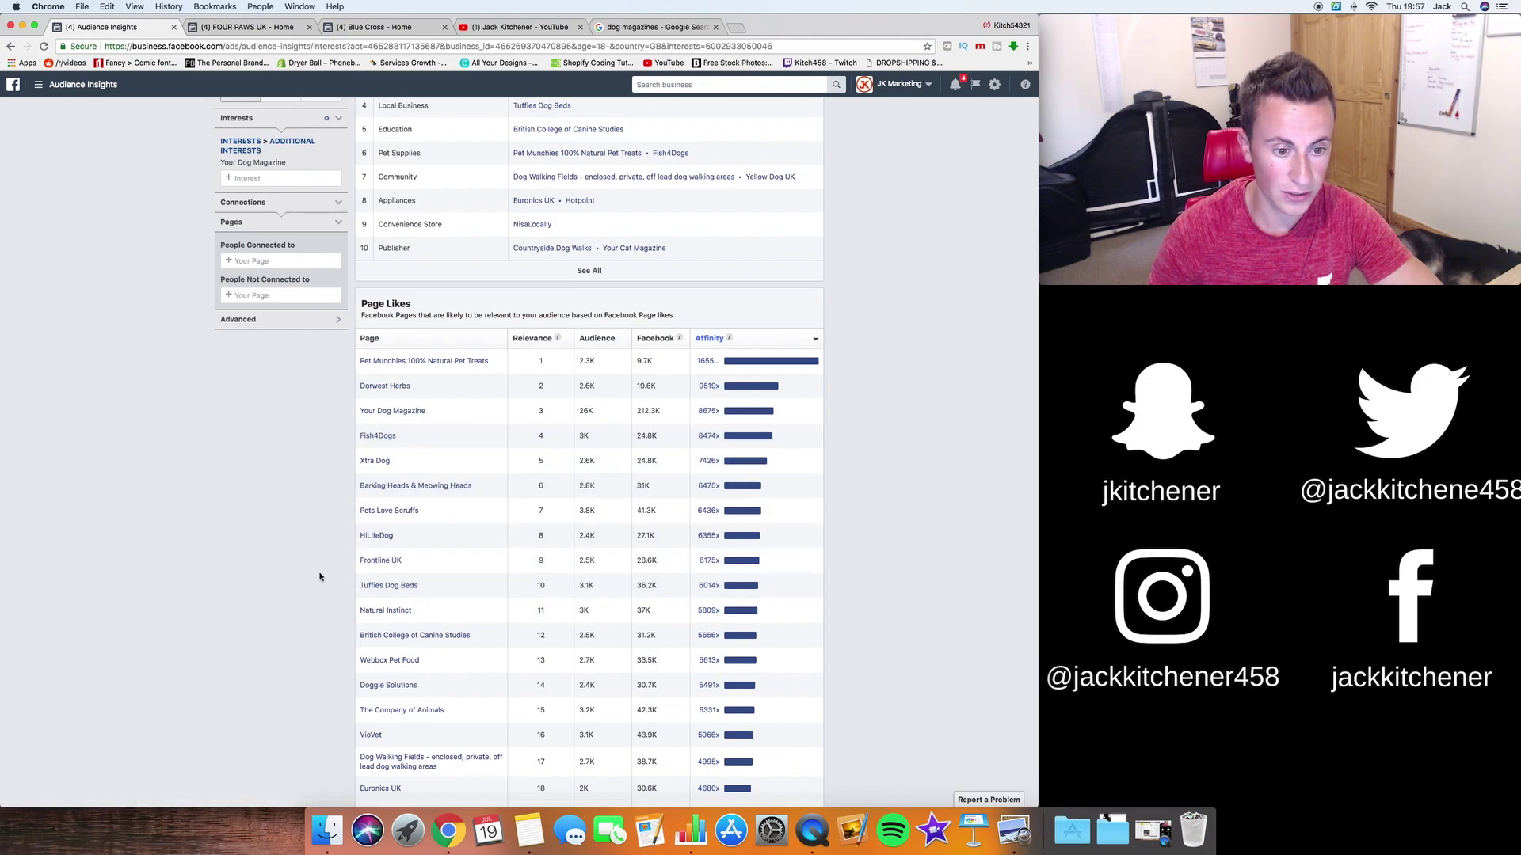
scroll(320, 576, "down", 2)
scroll(320, 576, "up", 2)
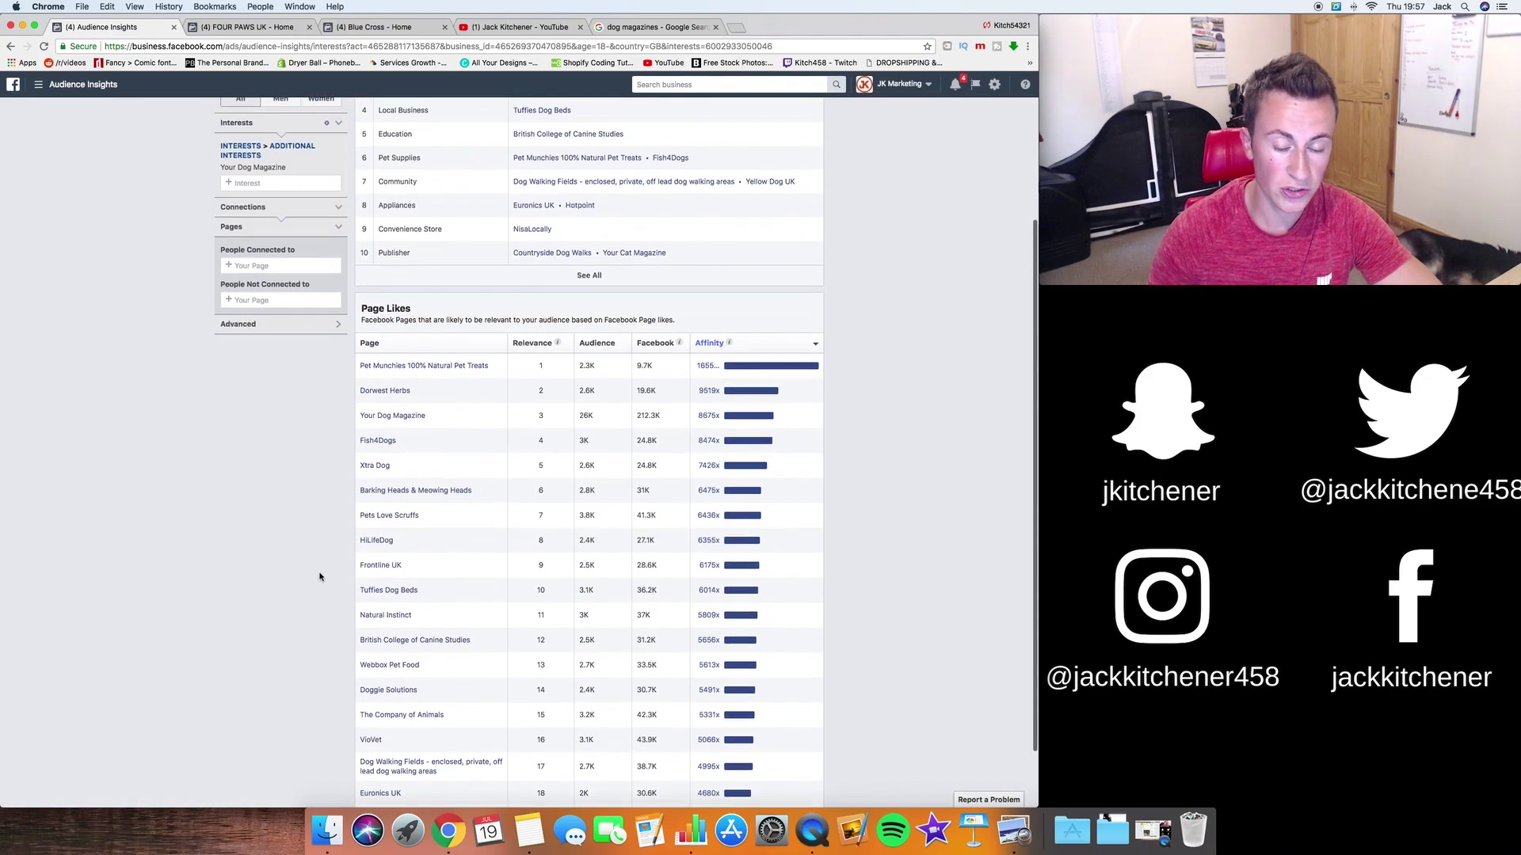
scroll(320, 577, "up", 5)
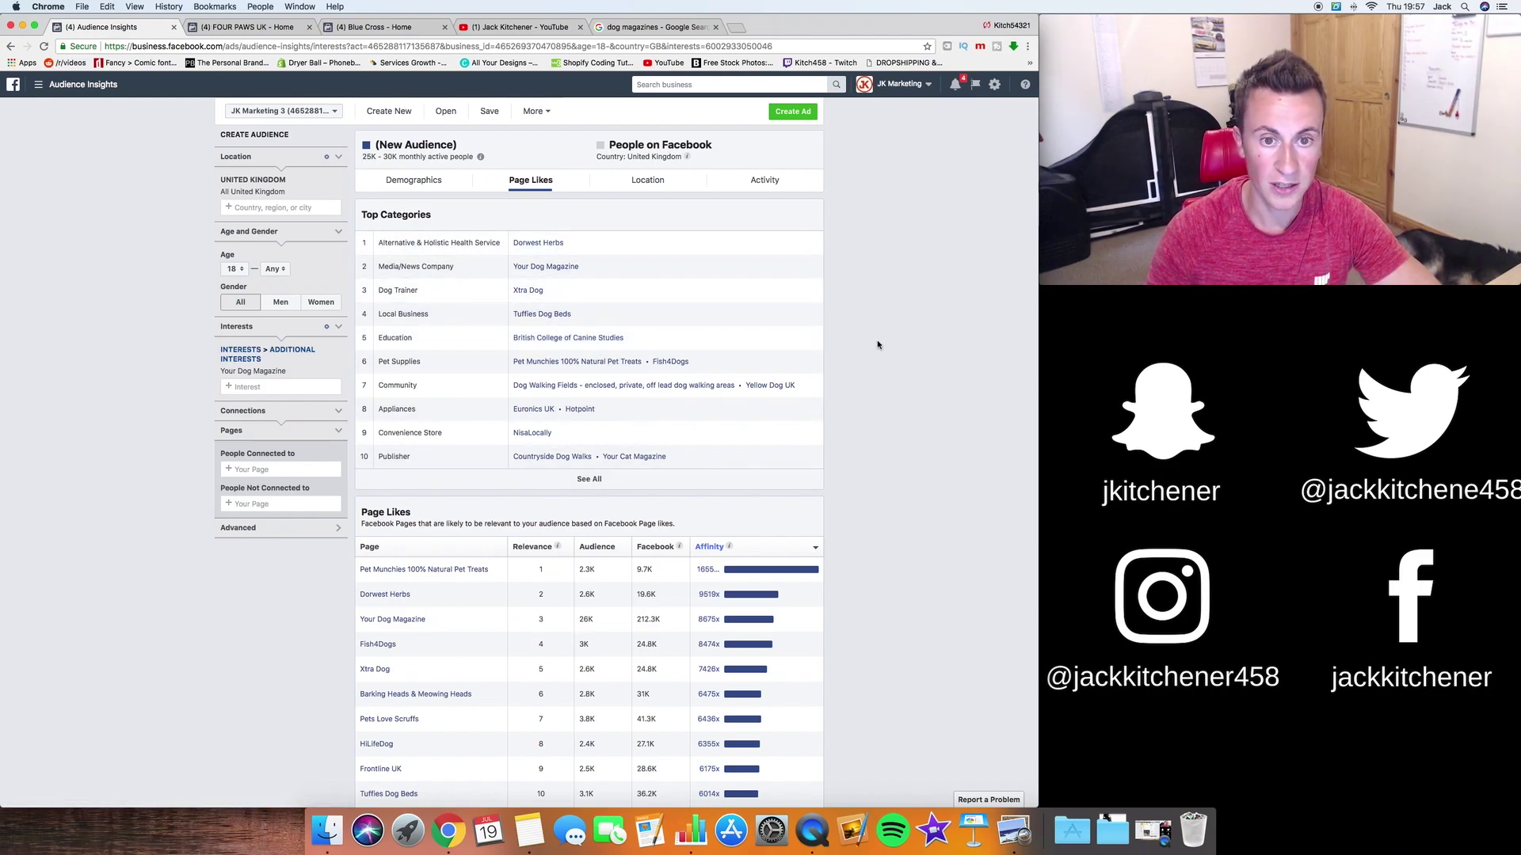
scroll(876, 341, "down", 2)
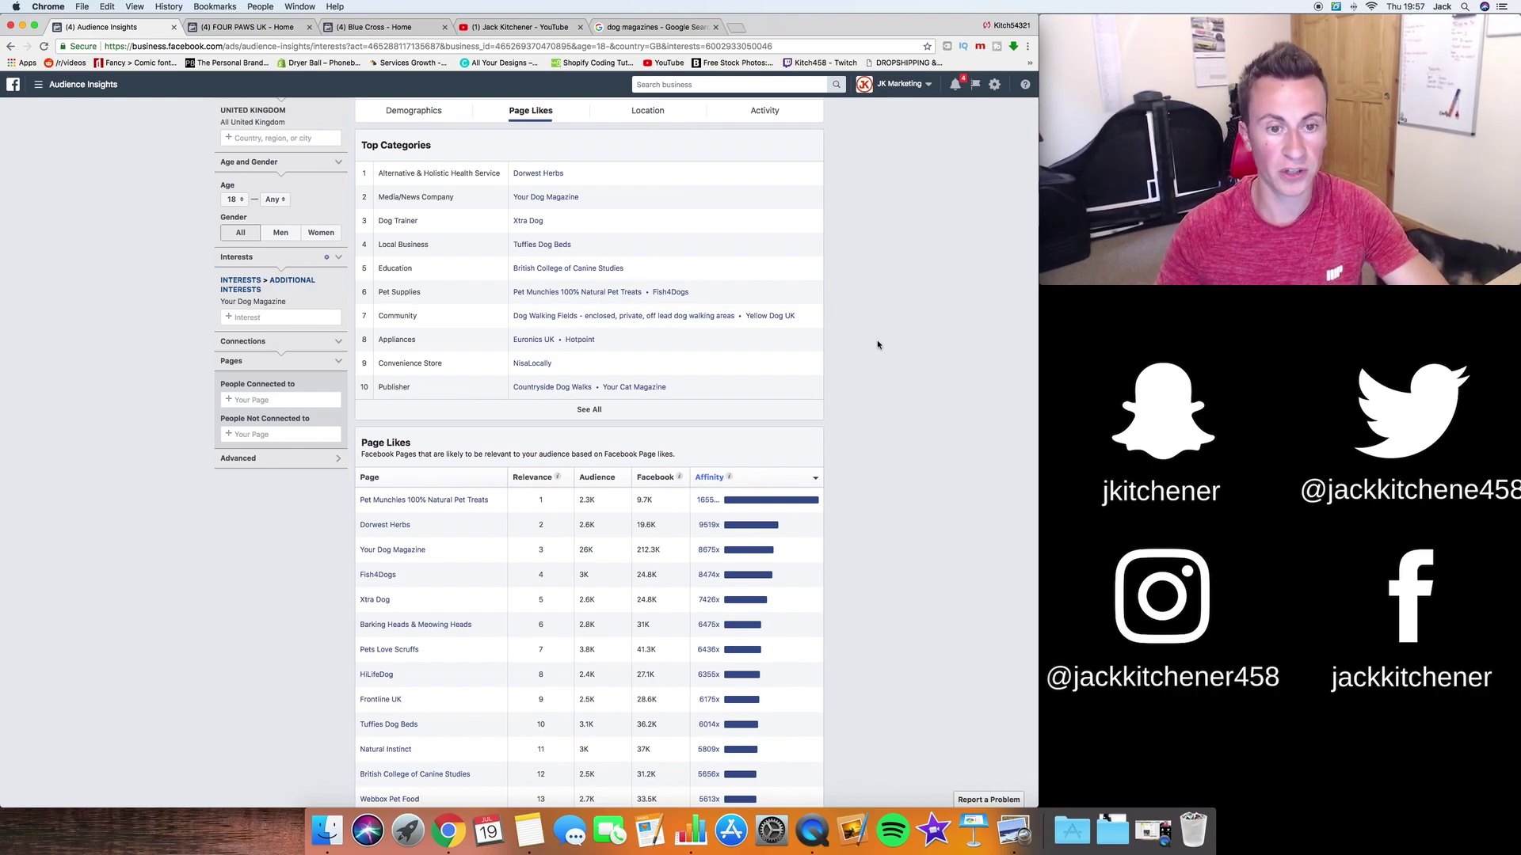
scroll(862, 266, "down", 3)
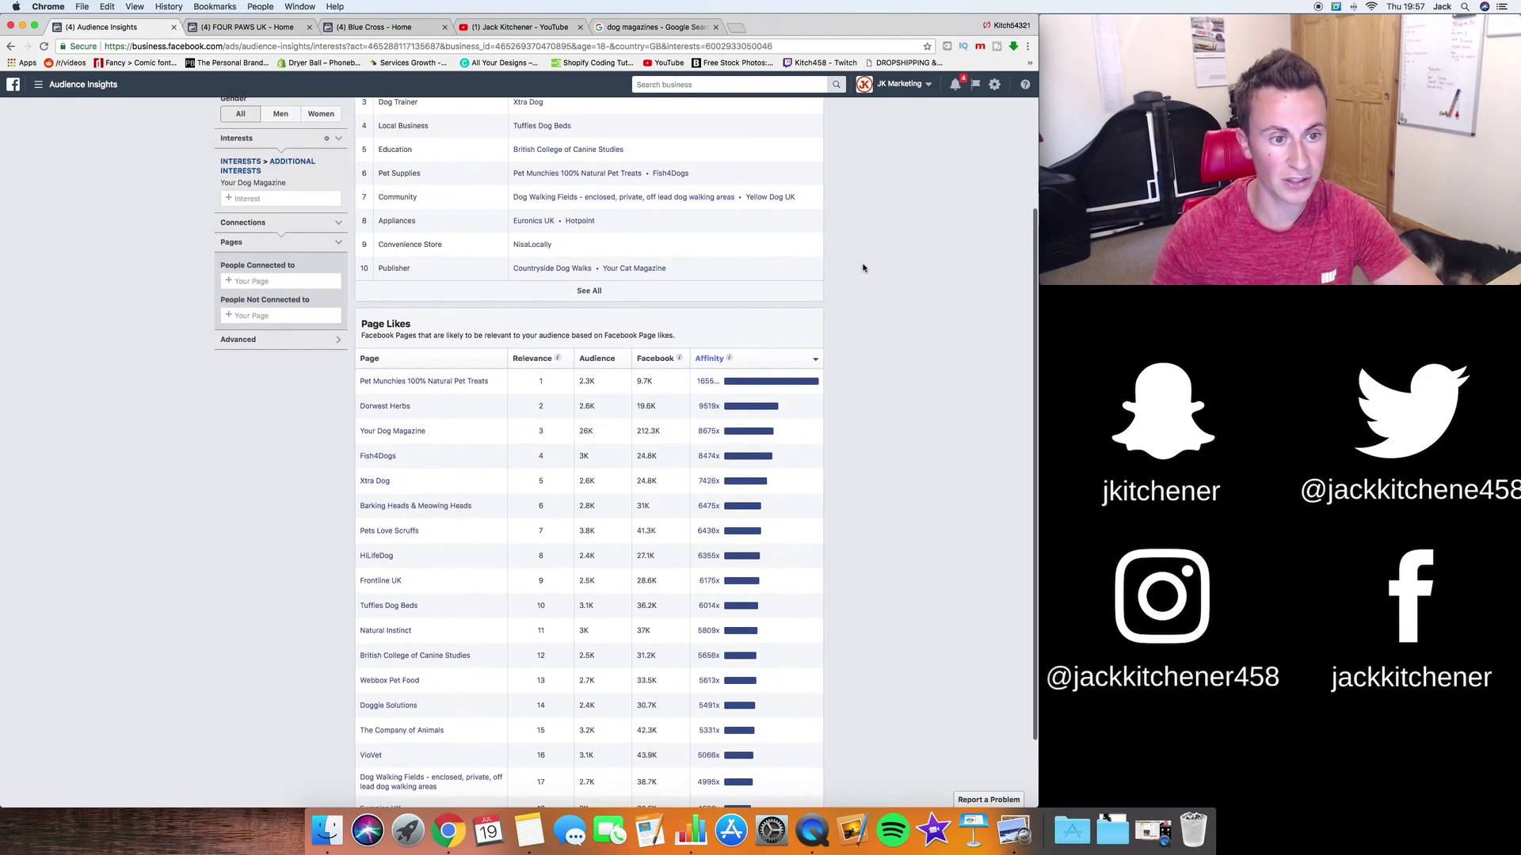
scroll(151, 446, "up", 4)
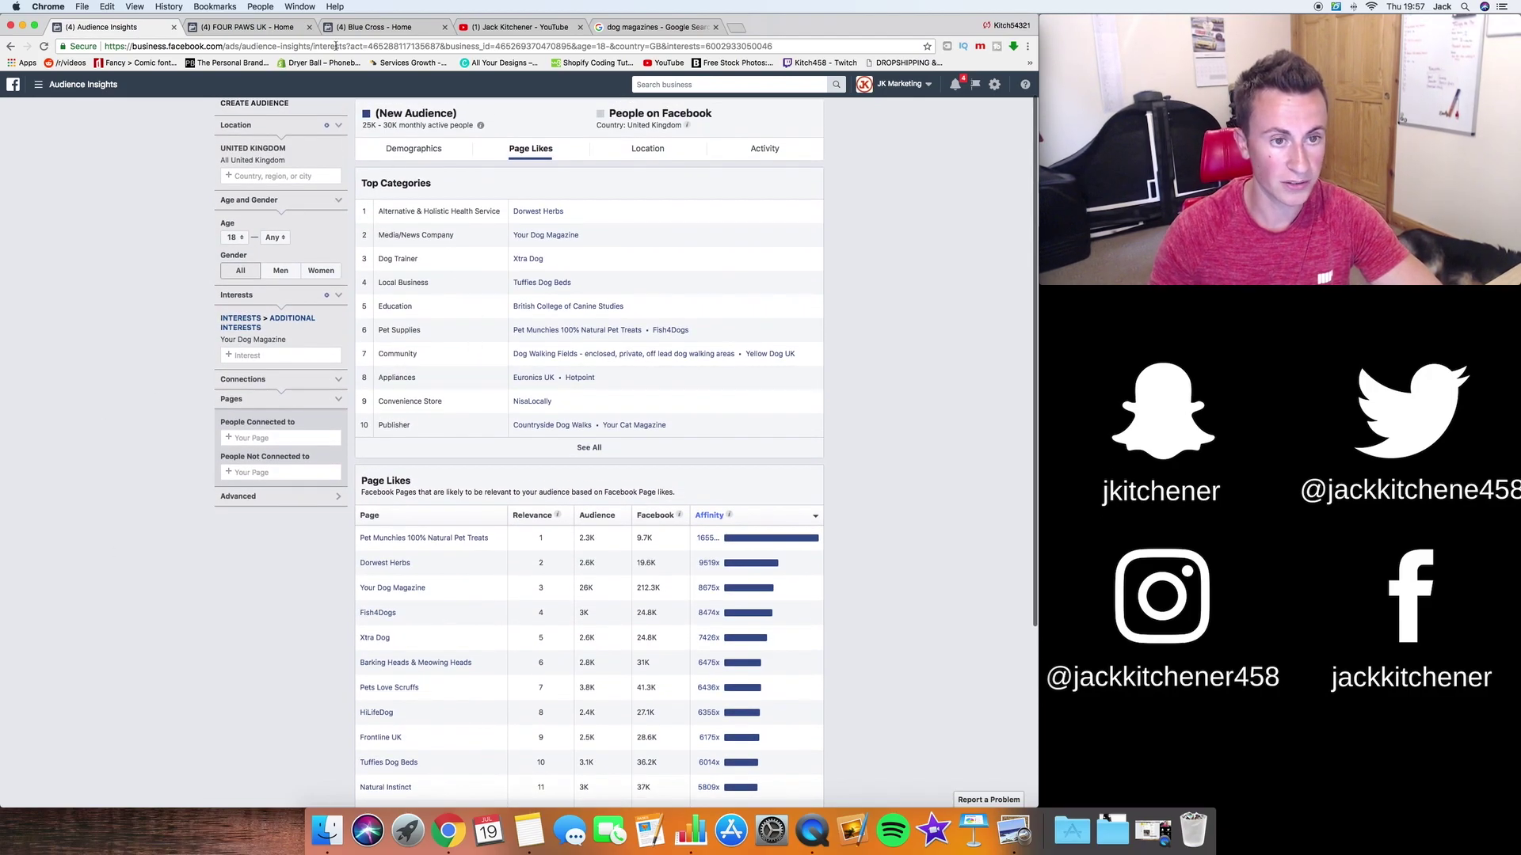
scroll(859, 240, "up", 2)
scroll(858, 240, "down", 1)
scroll(858, 240, "up", 1)
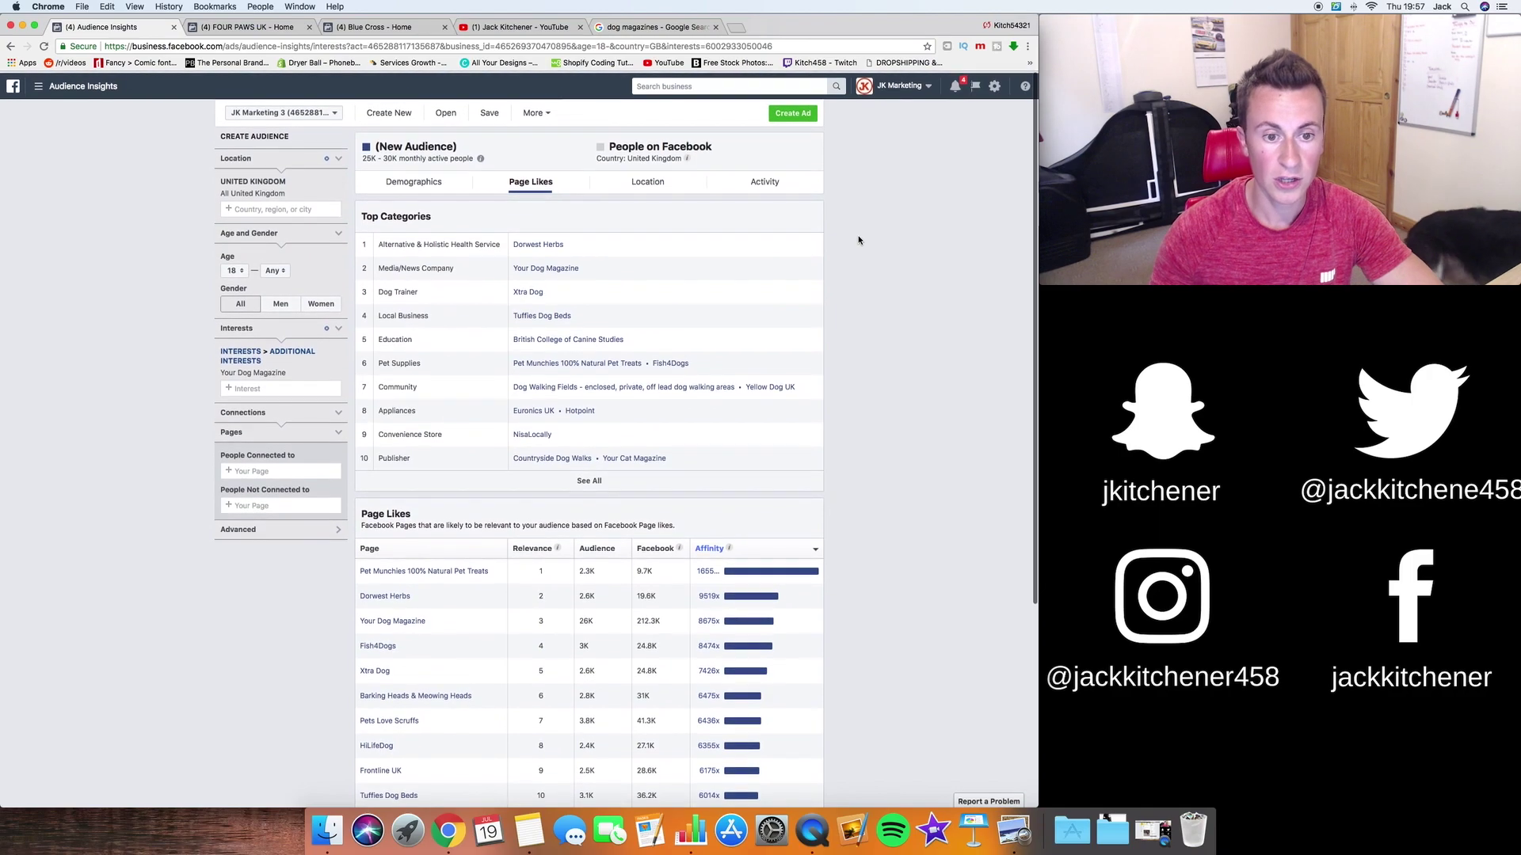
Switch to the blank Numbers spreadsheet, select cell C4 and return to Audience Insights in Chrome.
left_click(694, 831)
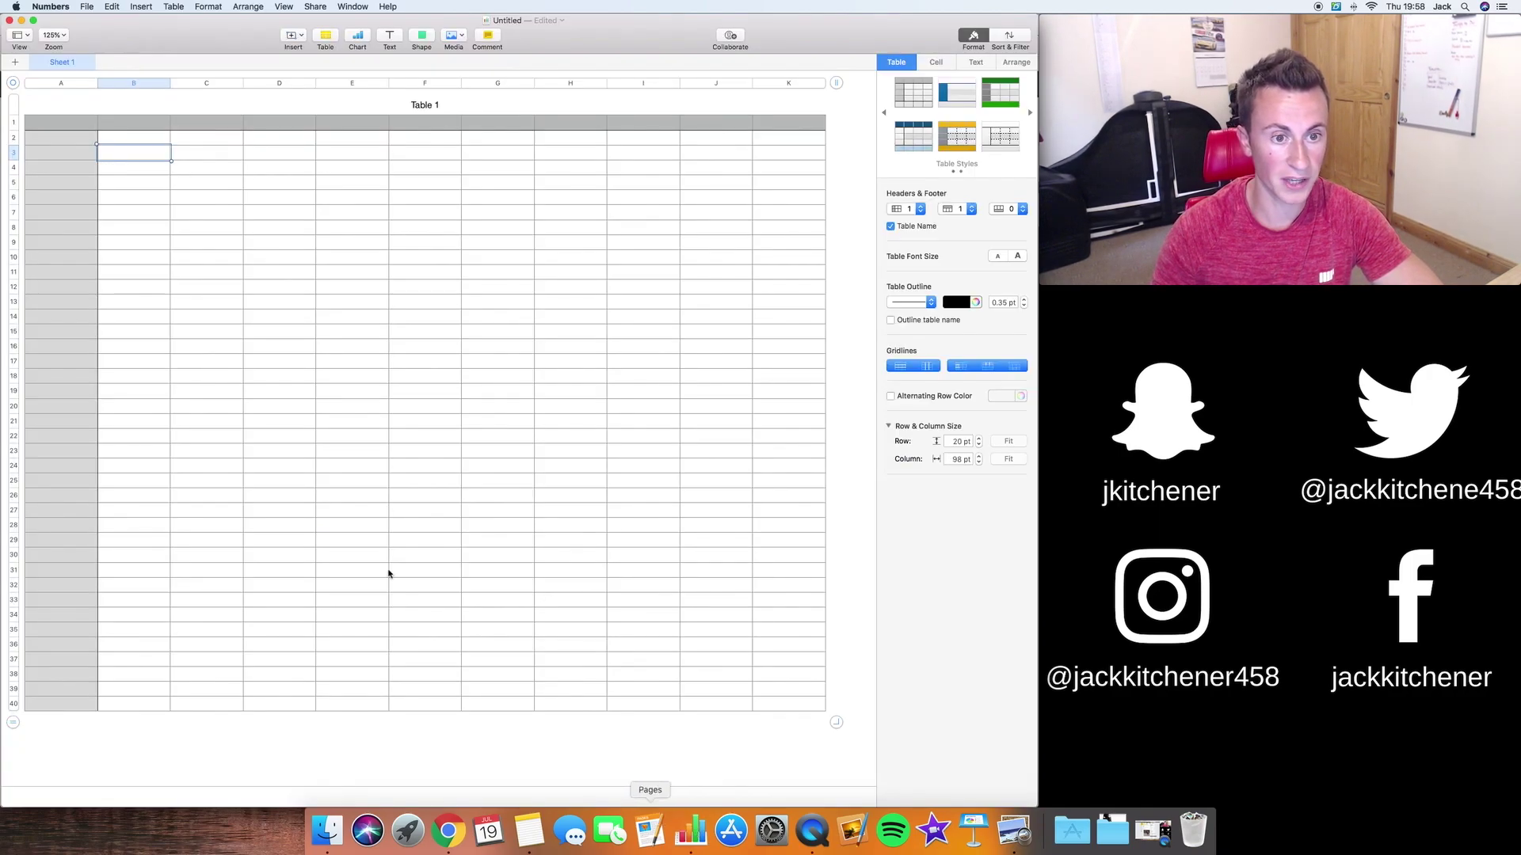
left_click(199, 165)
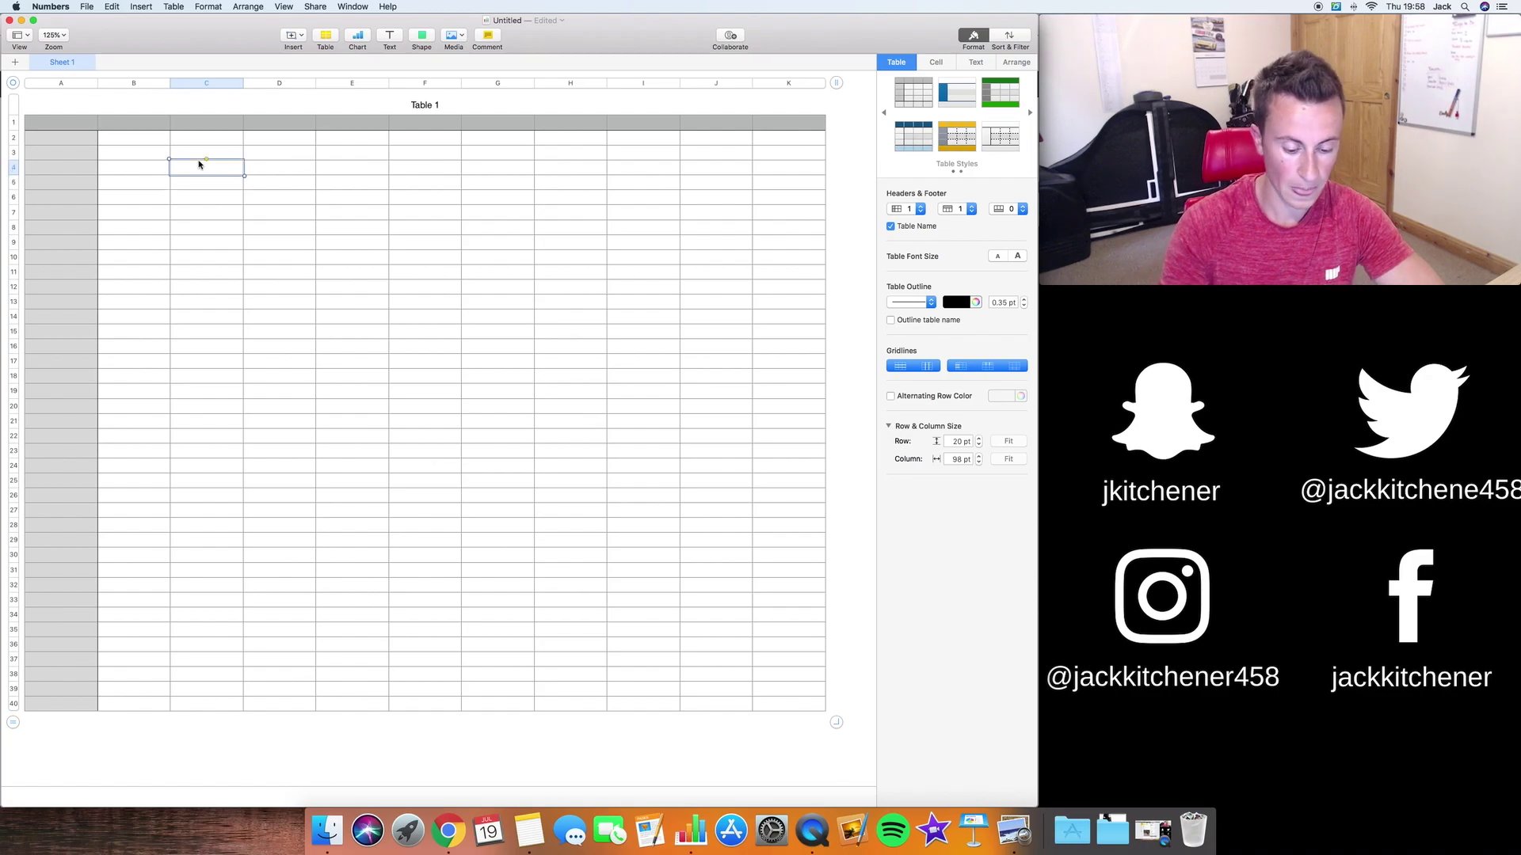
left_click(448, 830)
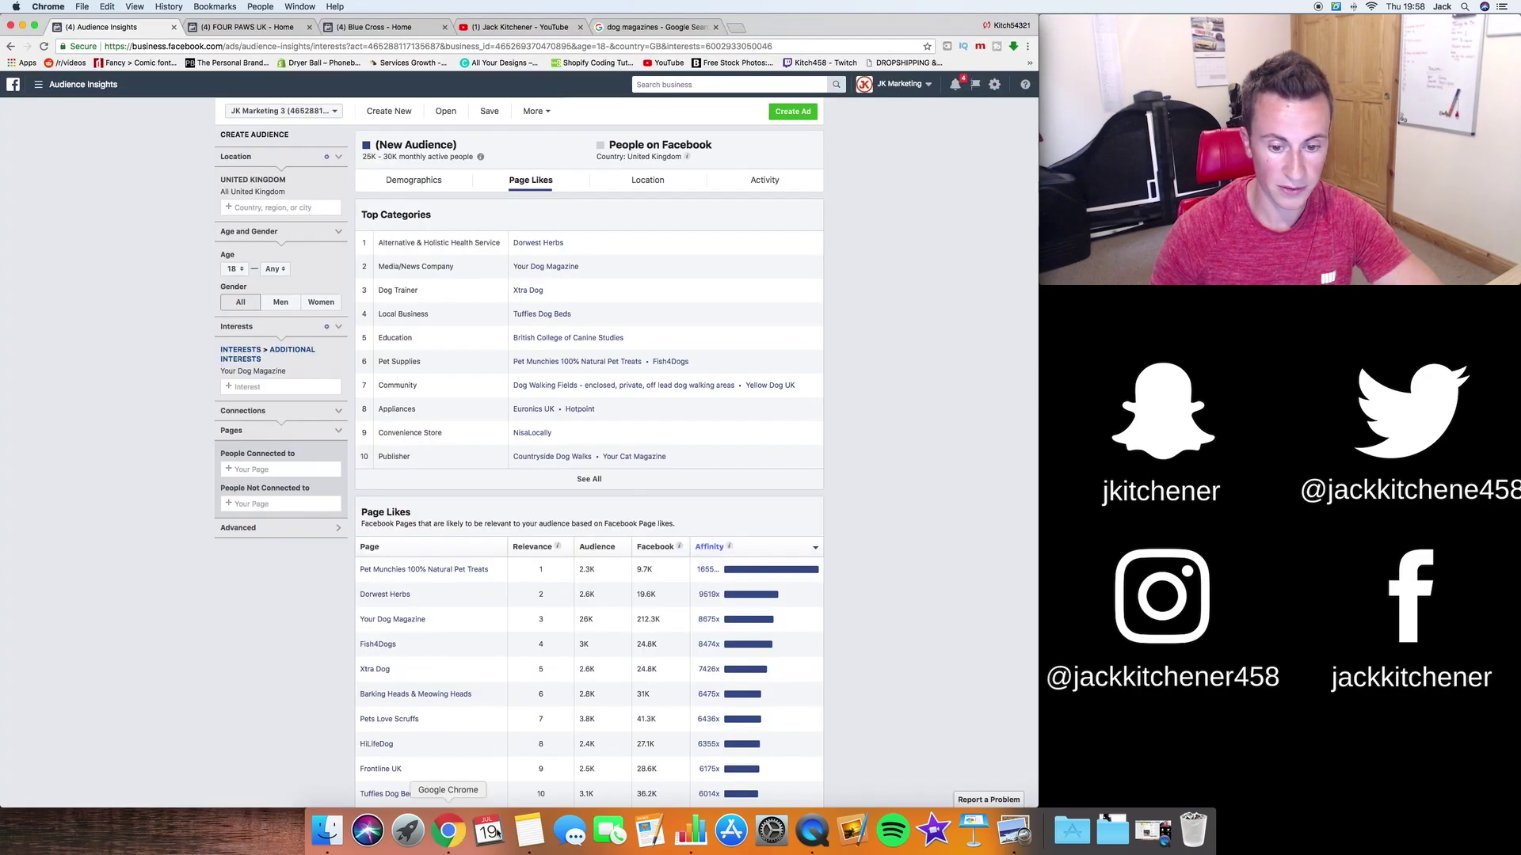
Switch to the Numbers spreadsheet and enter YOUR DOG MAGAZINE in cell C4.
left_click(694, 830)
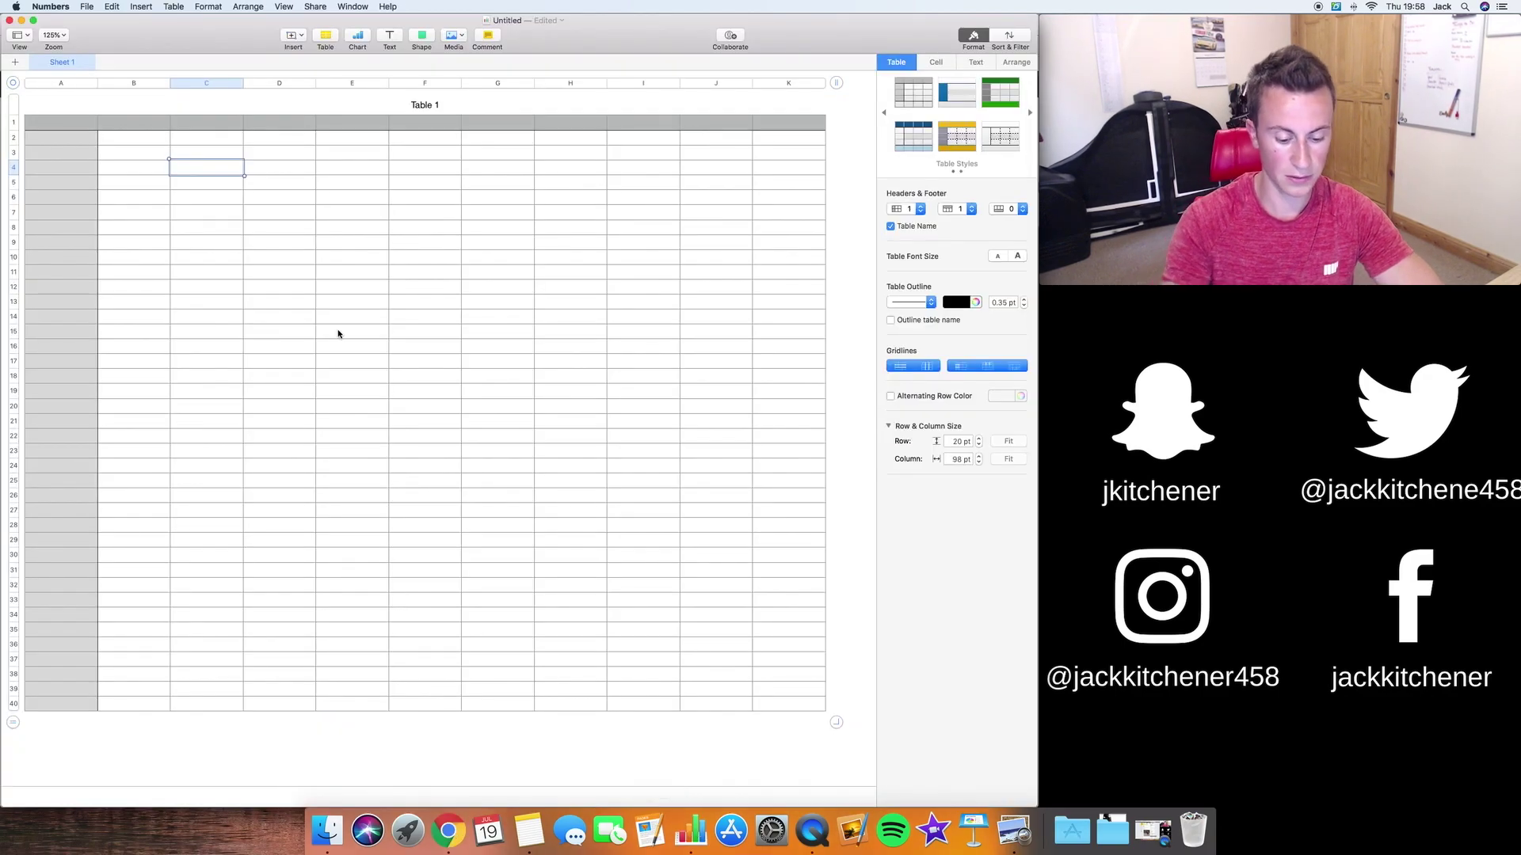
type("YOUR DOG MAGAZINE")
key("Return")
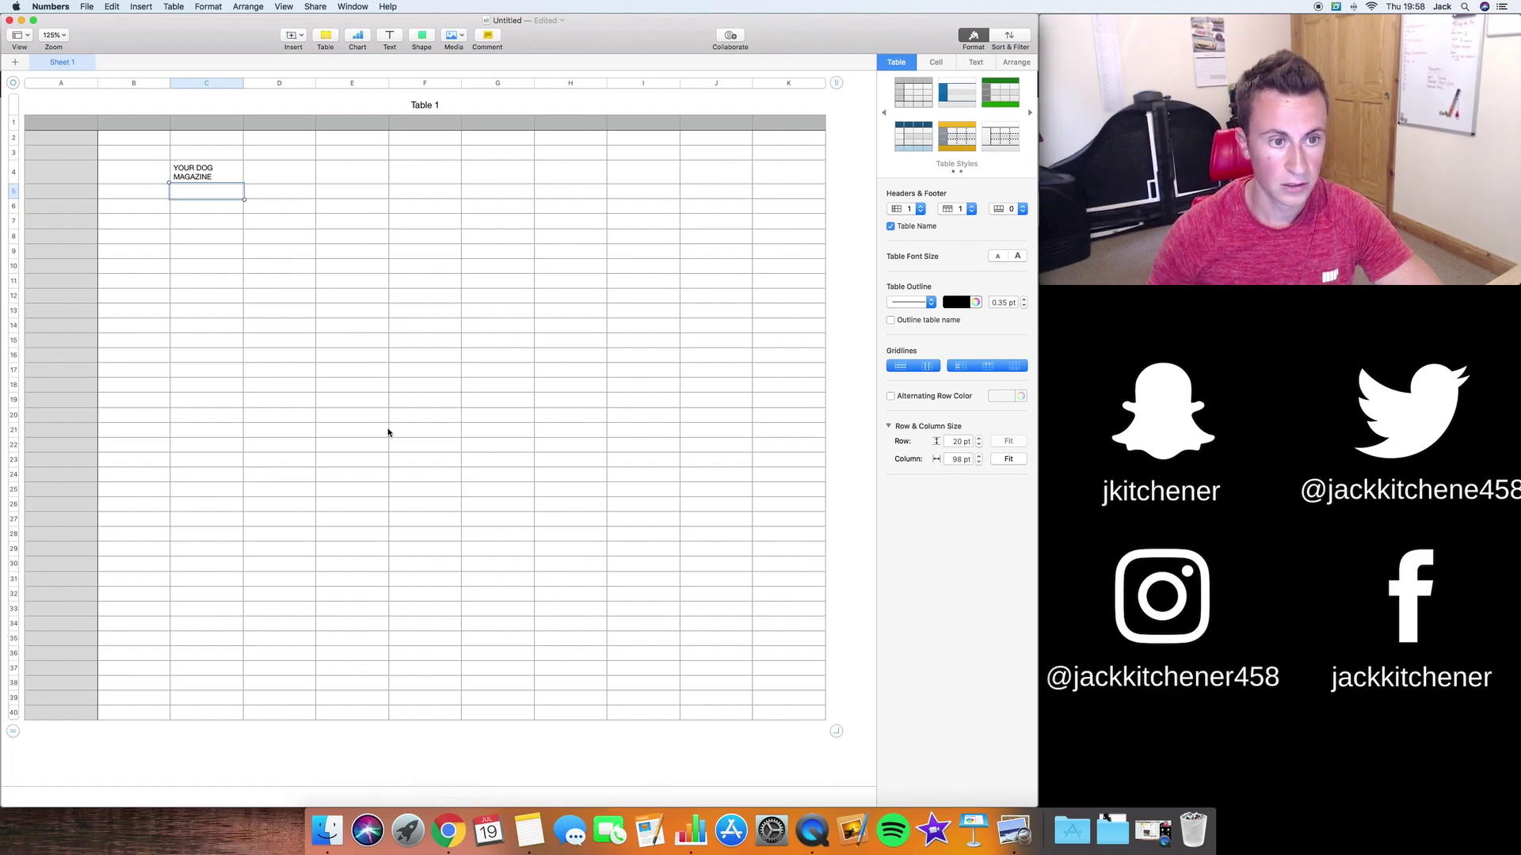
Check the audience size in Audience Insights, record 25-30K MONTHLY in spreadsheet cell D4, and select cell C5.
left_click(287, 171)
left_click(446, 828)
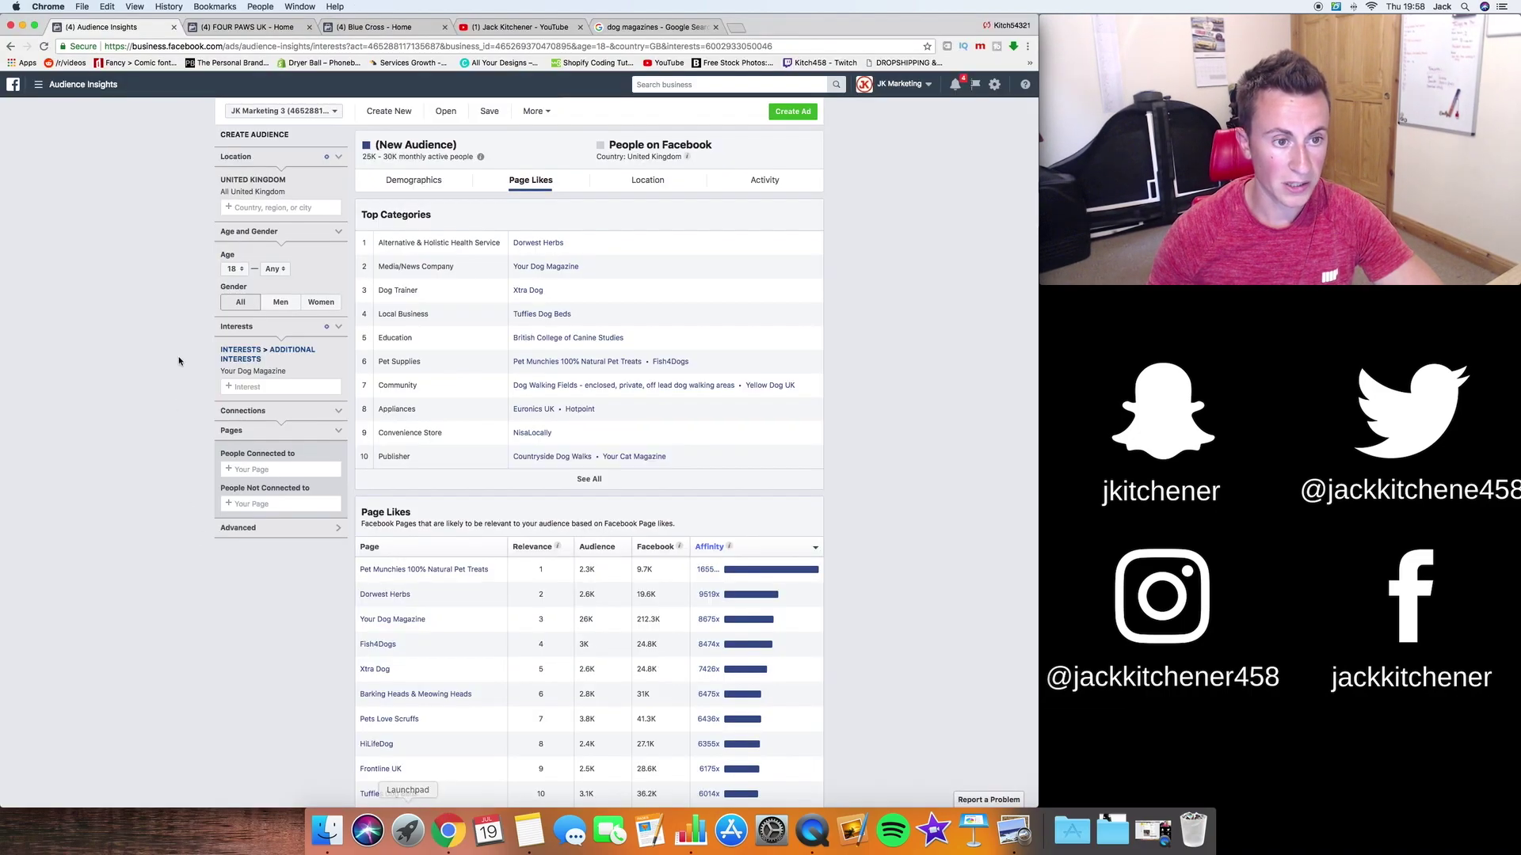
scroll(455, 346, "down", 1)
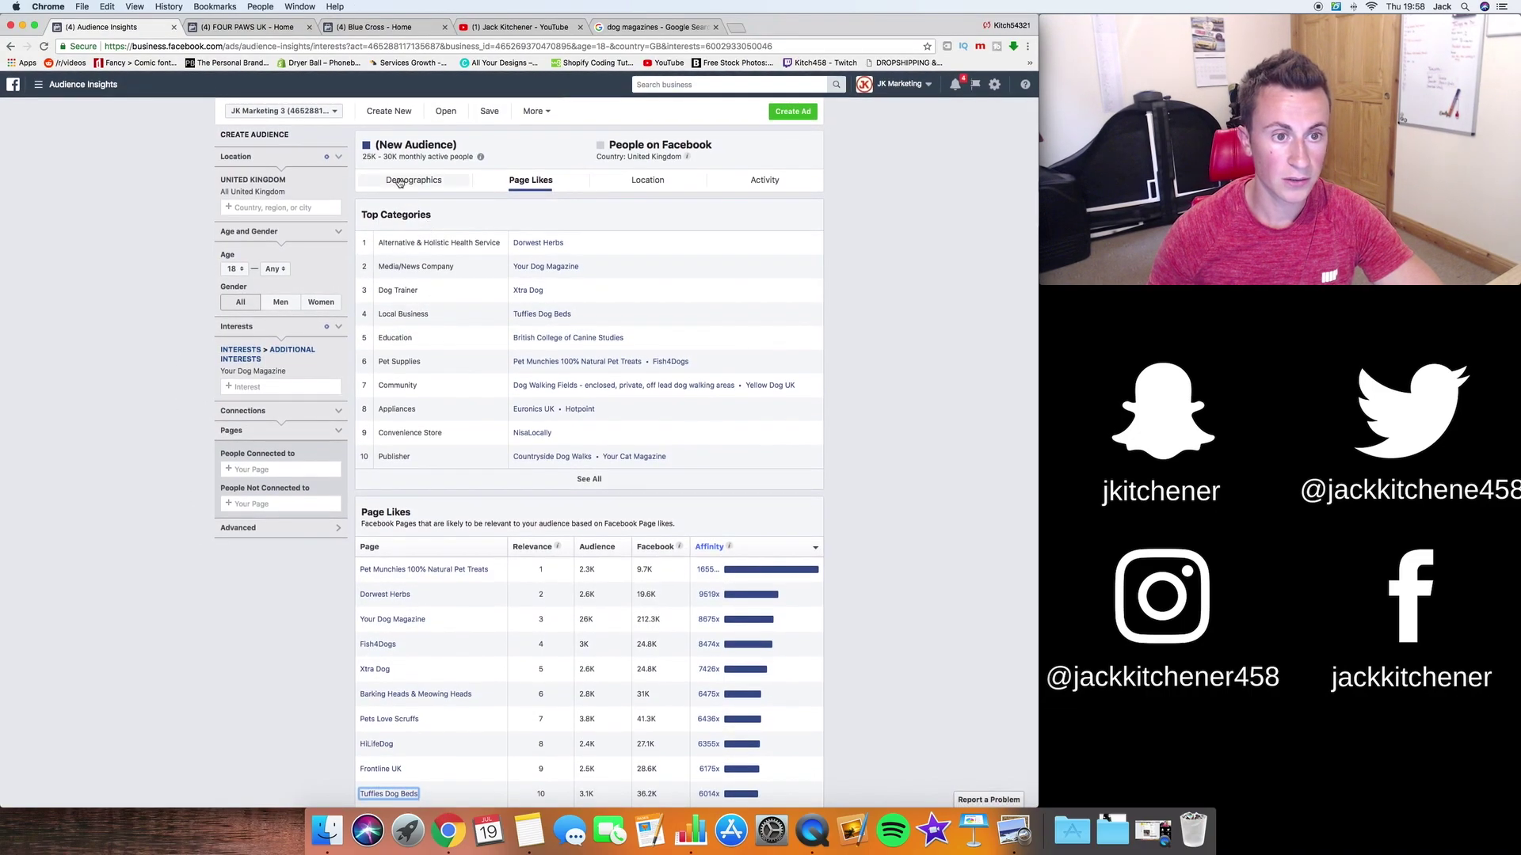
left_click(690, 830)
type("25")
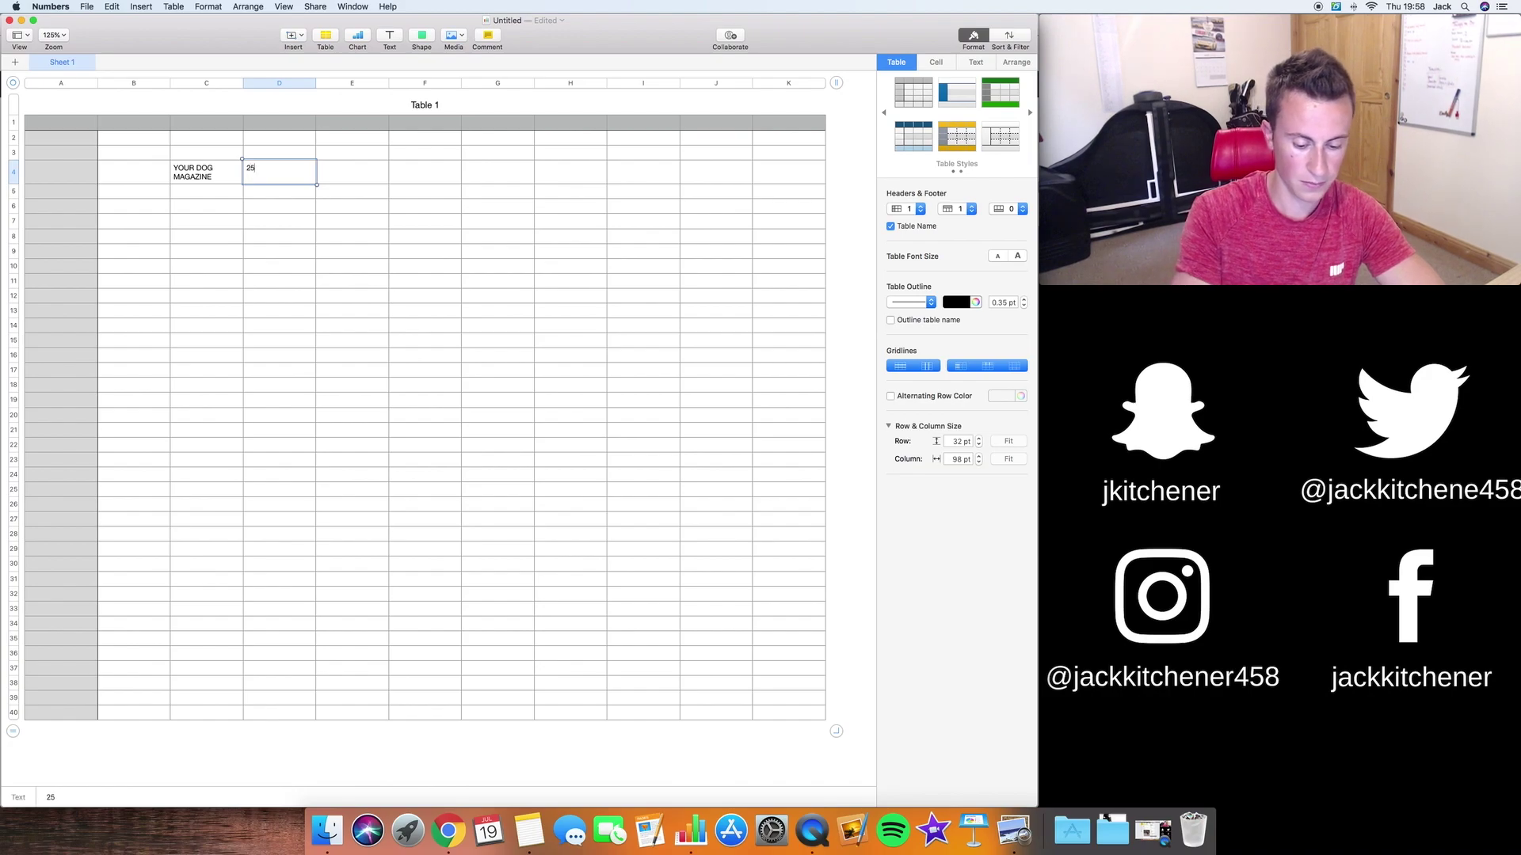
type("-30K MONTHS")
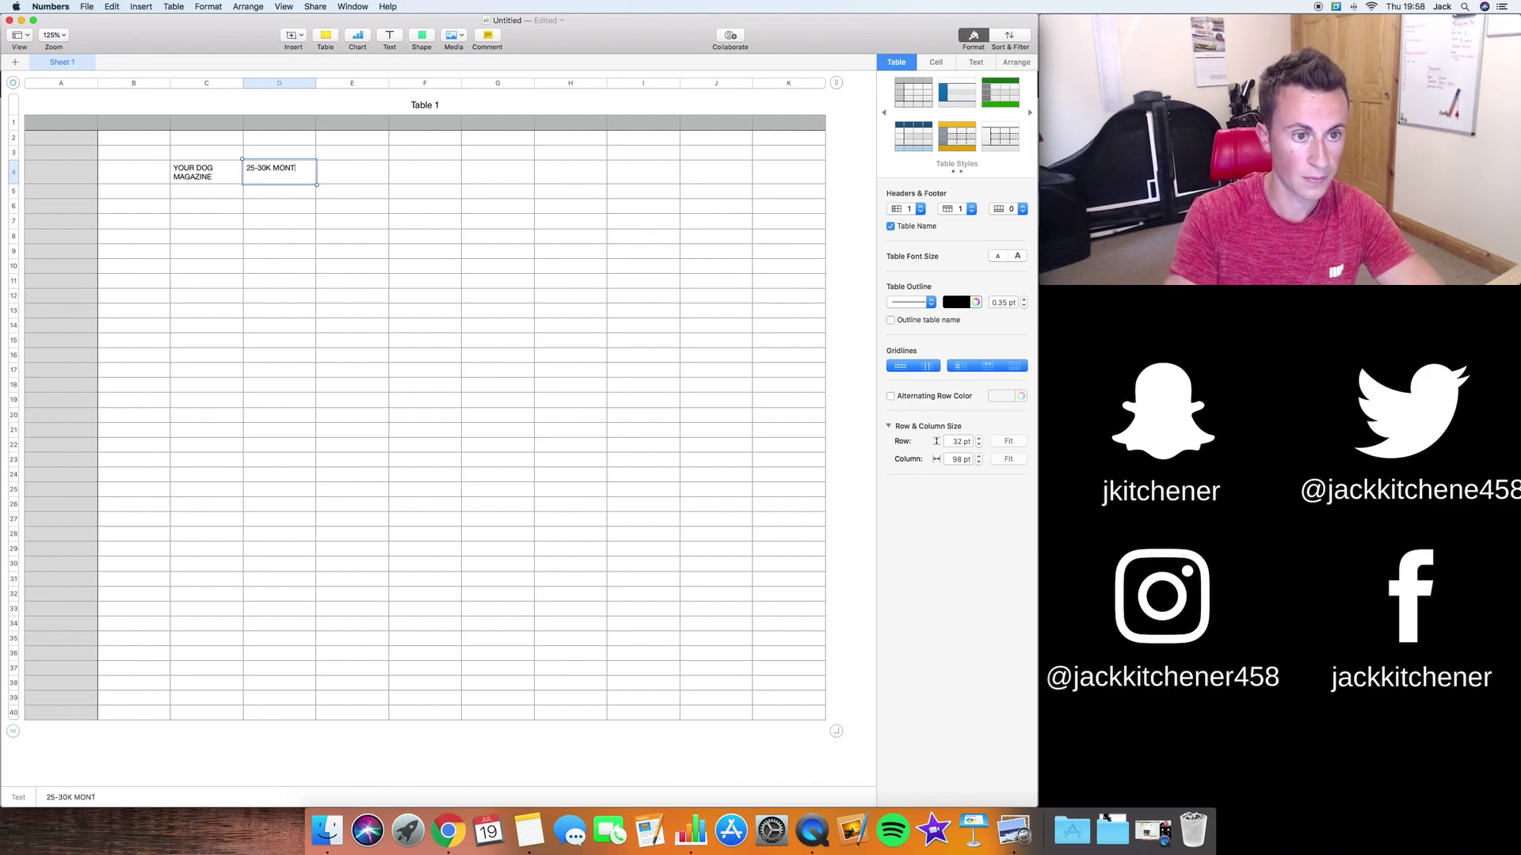
key("Return")
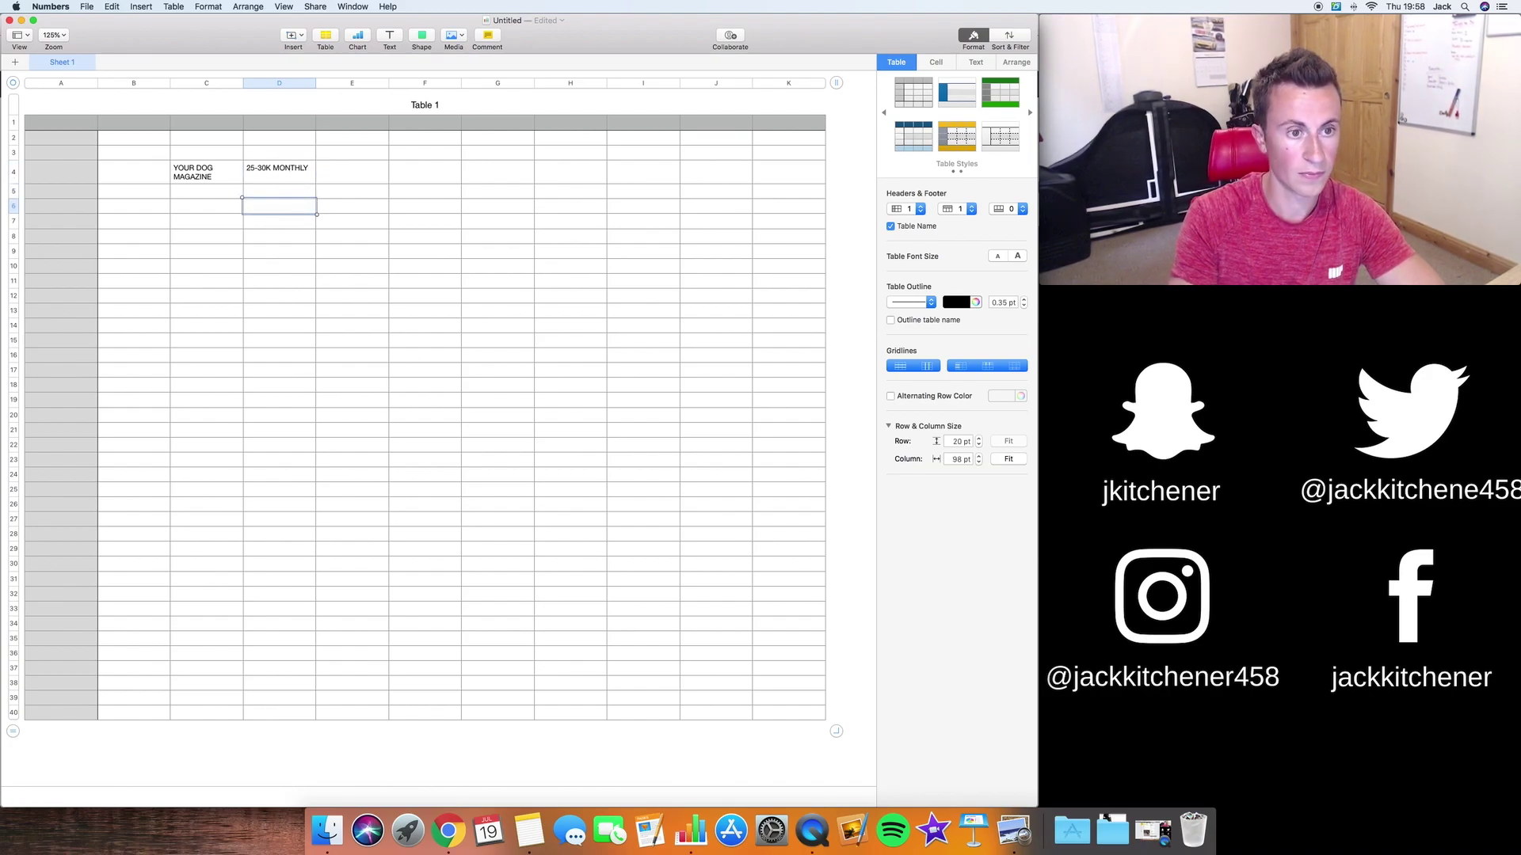
key("Up")
key("Left")
key("Down")
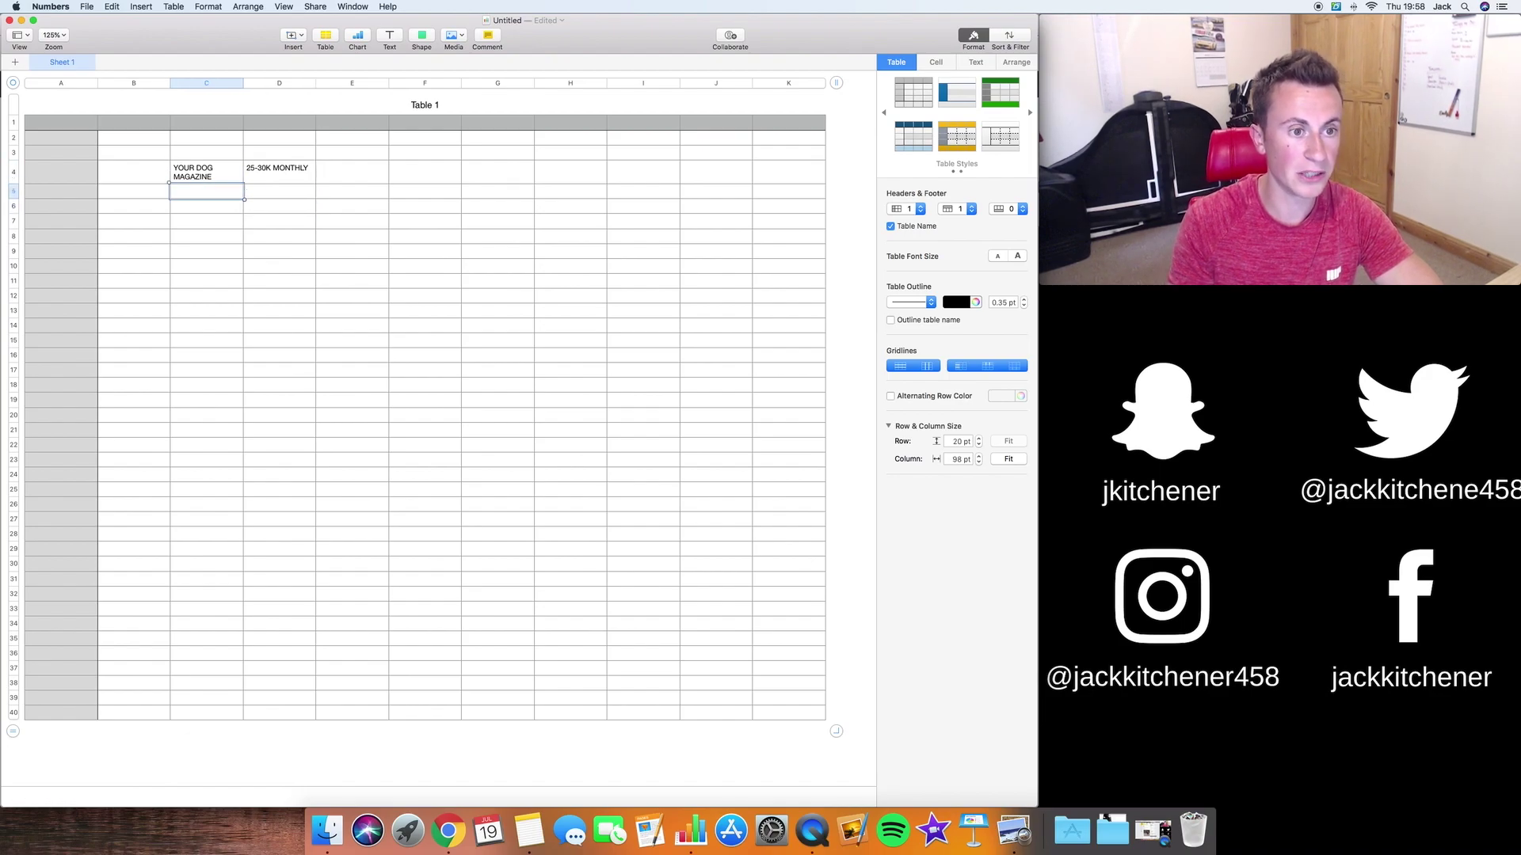
Return to Chrome and close the FOUR PAWS UK and Blue Cross pages.
left_click(465, 836)
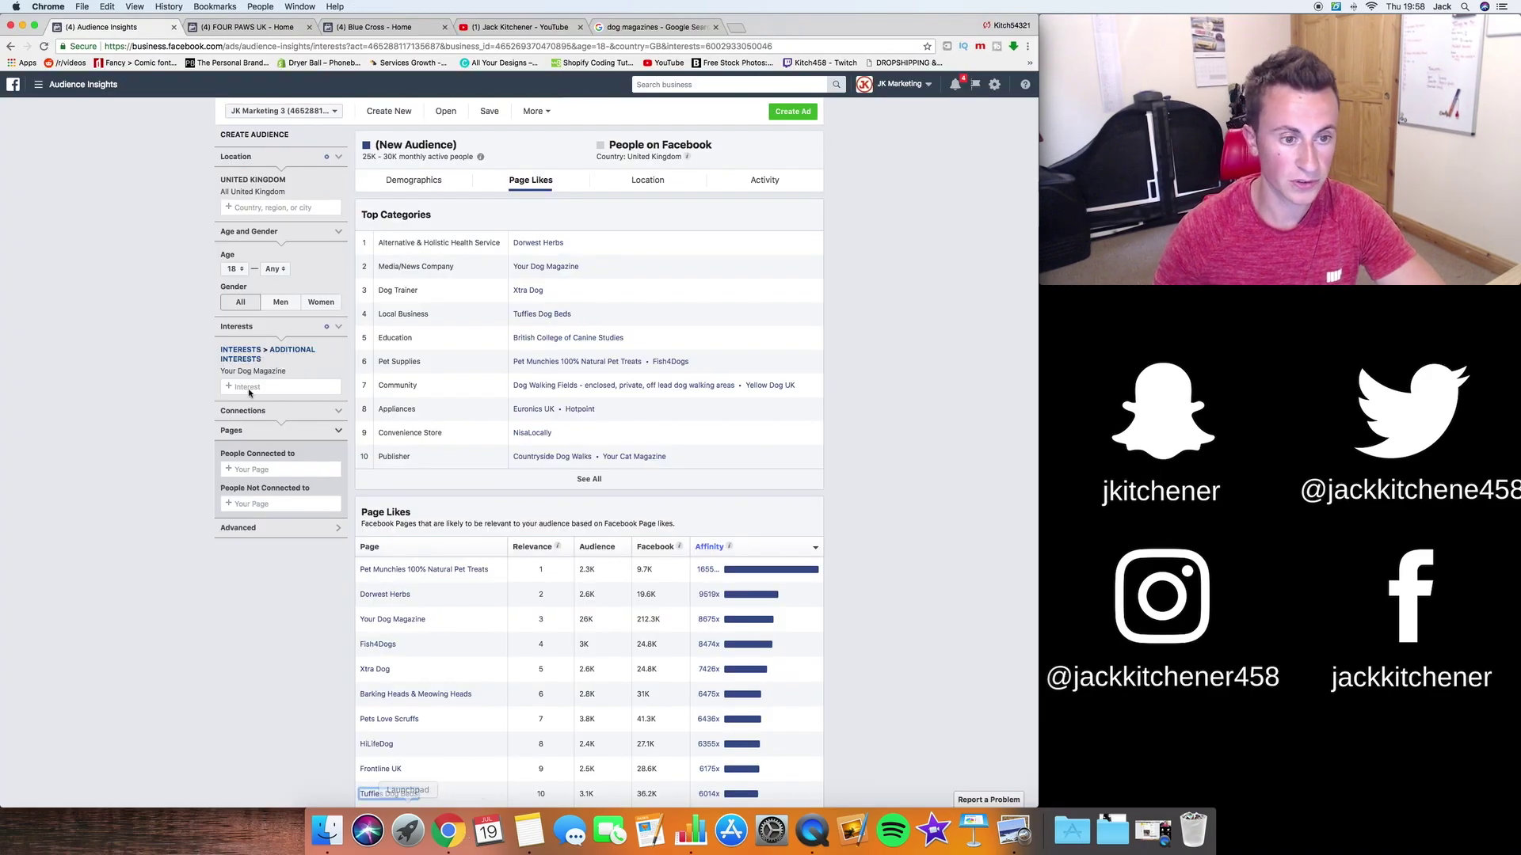
left_click(309, 27)
left_click(309, 27)
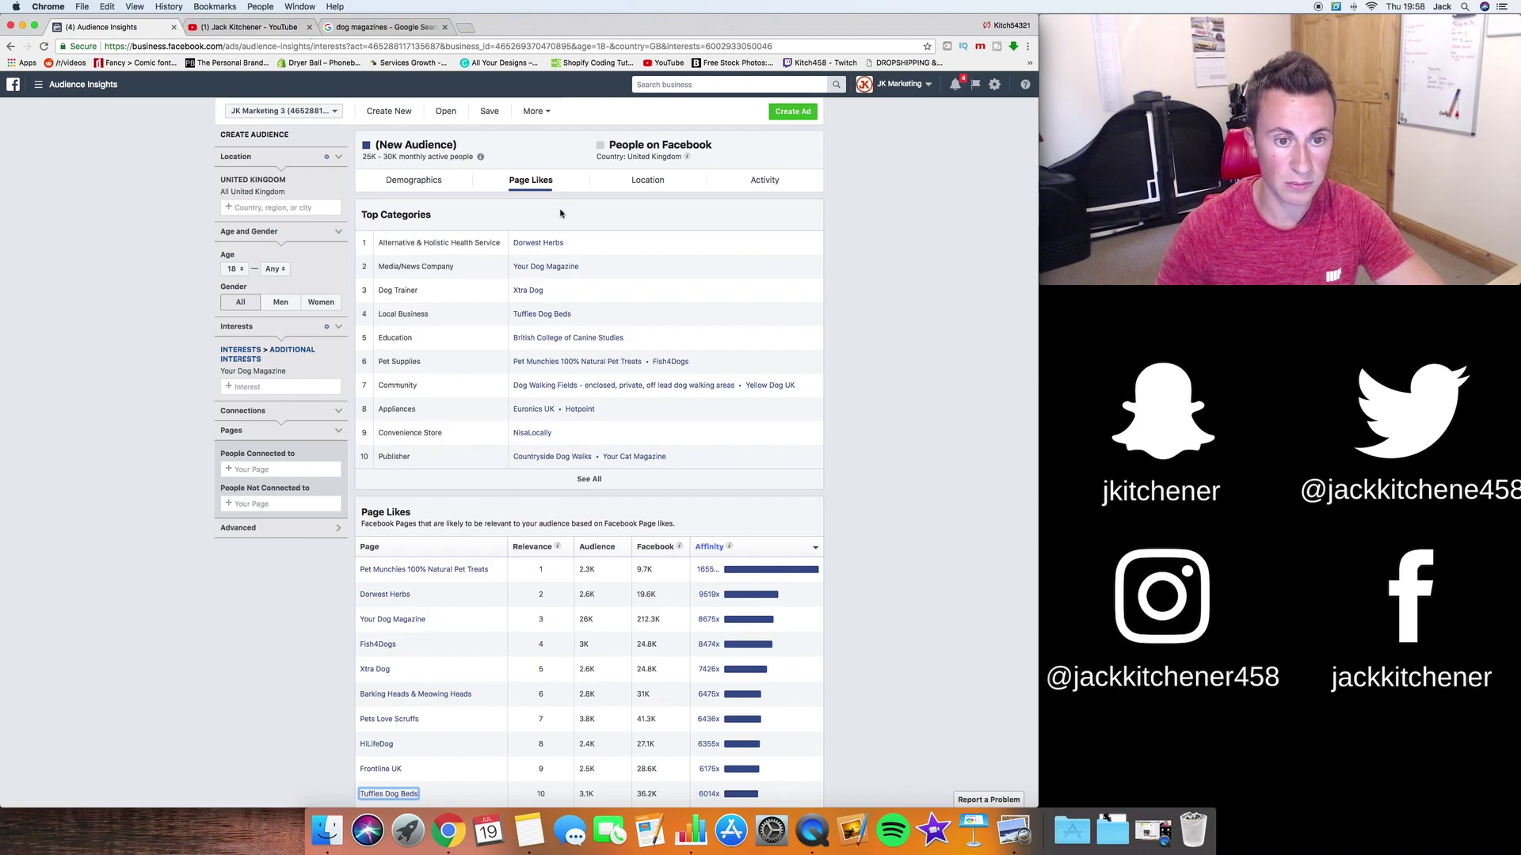
Open the Dorwest Herbs, Xtra Dog, Tuffies Dog Beds and British College of Canine Studies pages from the top categories, staying on Audience Insights.
left_click(546, 243)
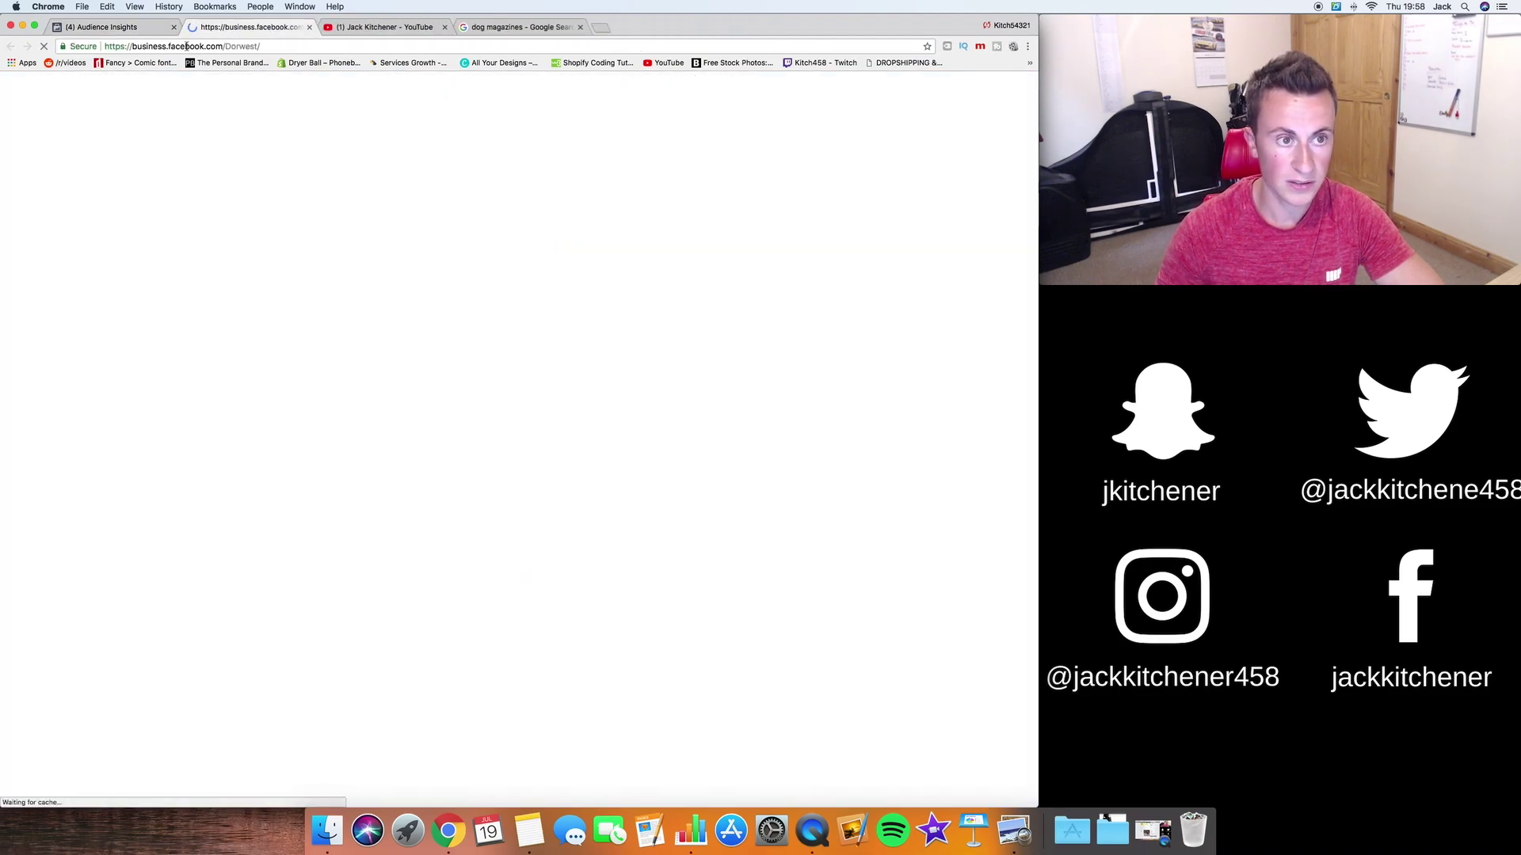
left_click(143, 28)
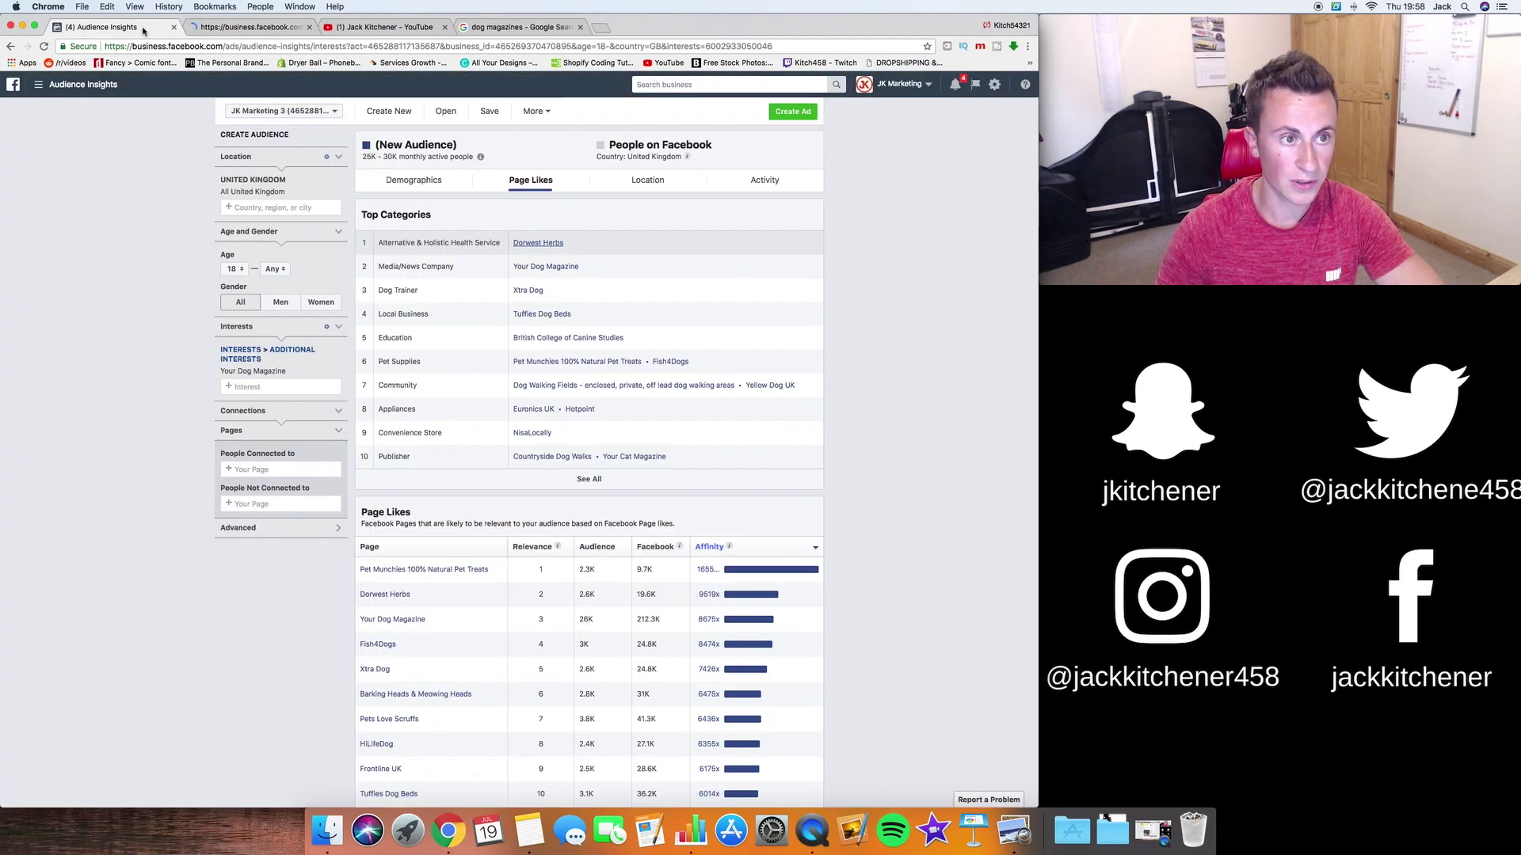
left_click(528, 291)
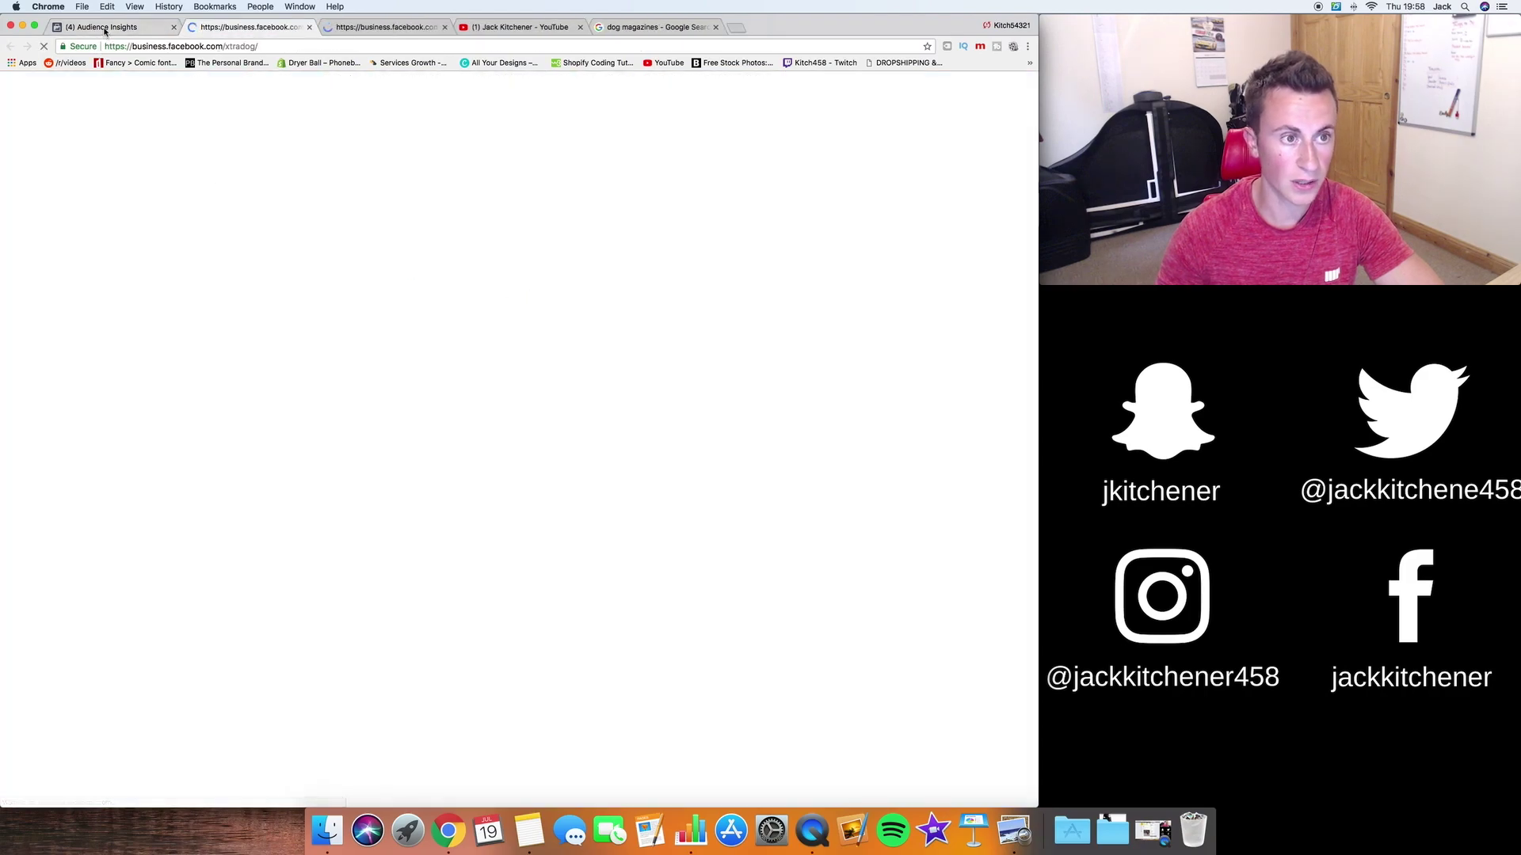
left_click(111, 27)
left_click(542, 315)
left_click(111, 27)
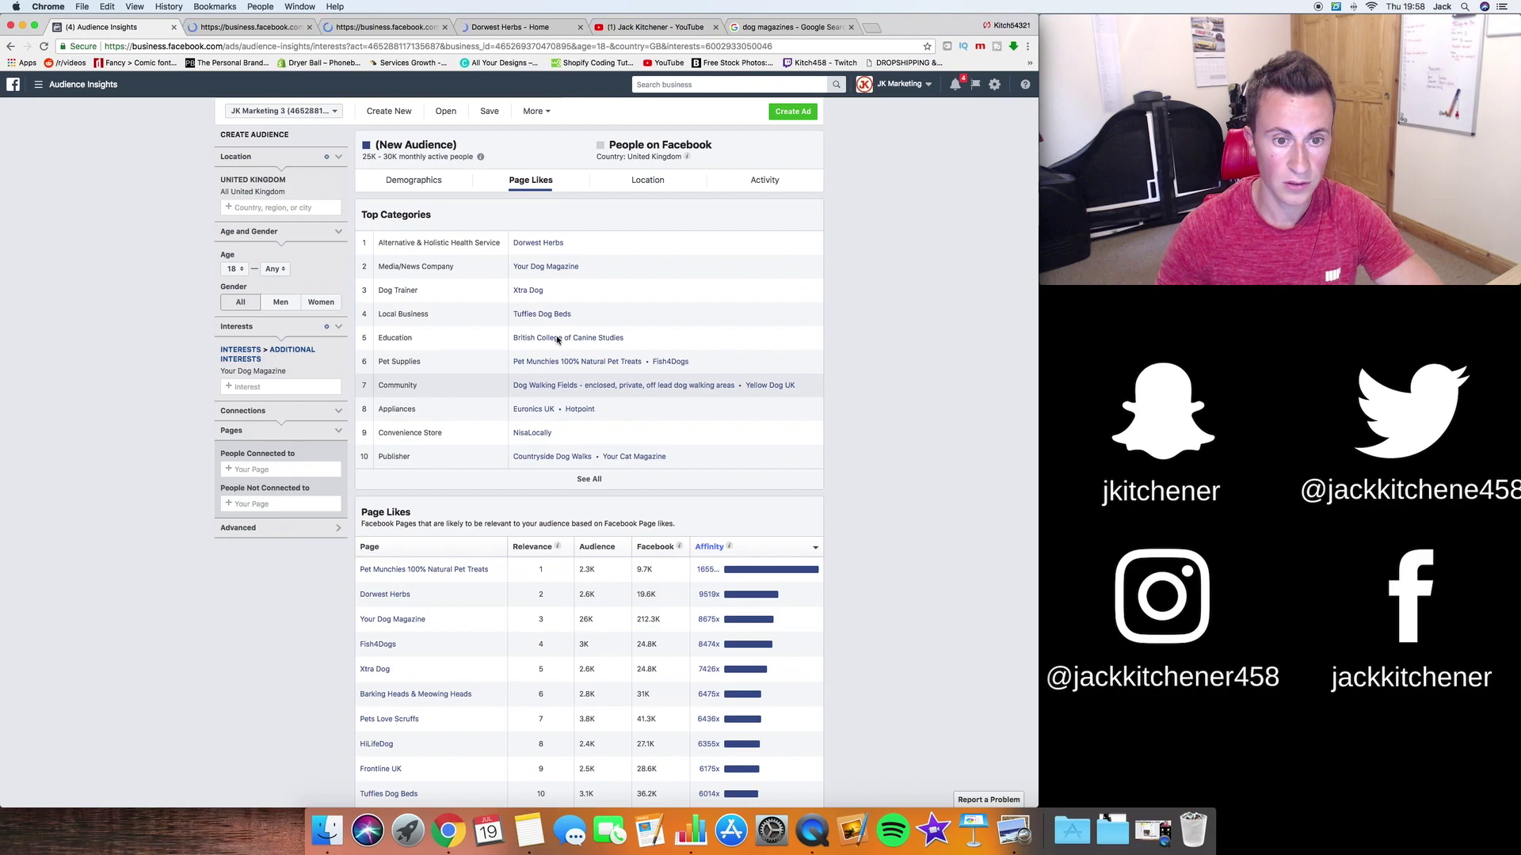
scroll(554, 356, "down", 1)
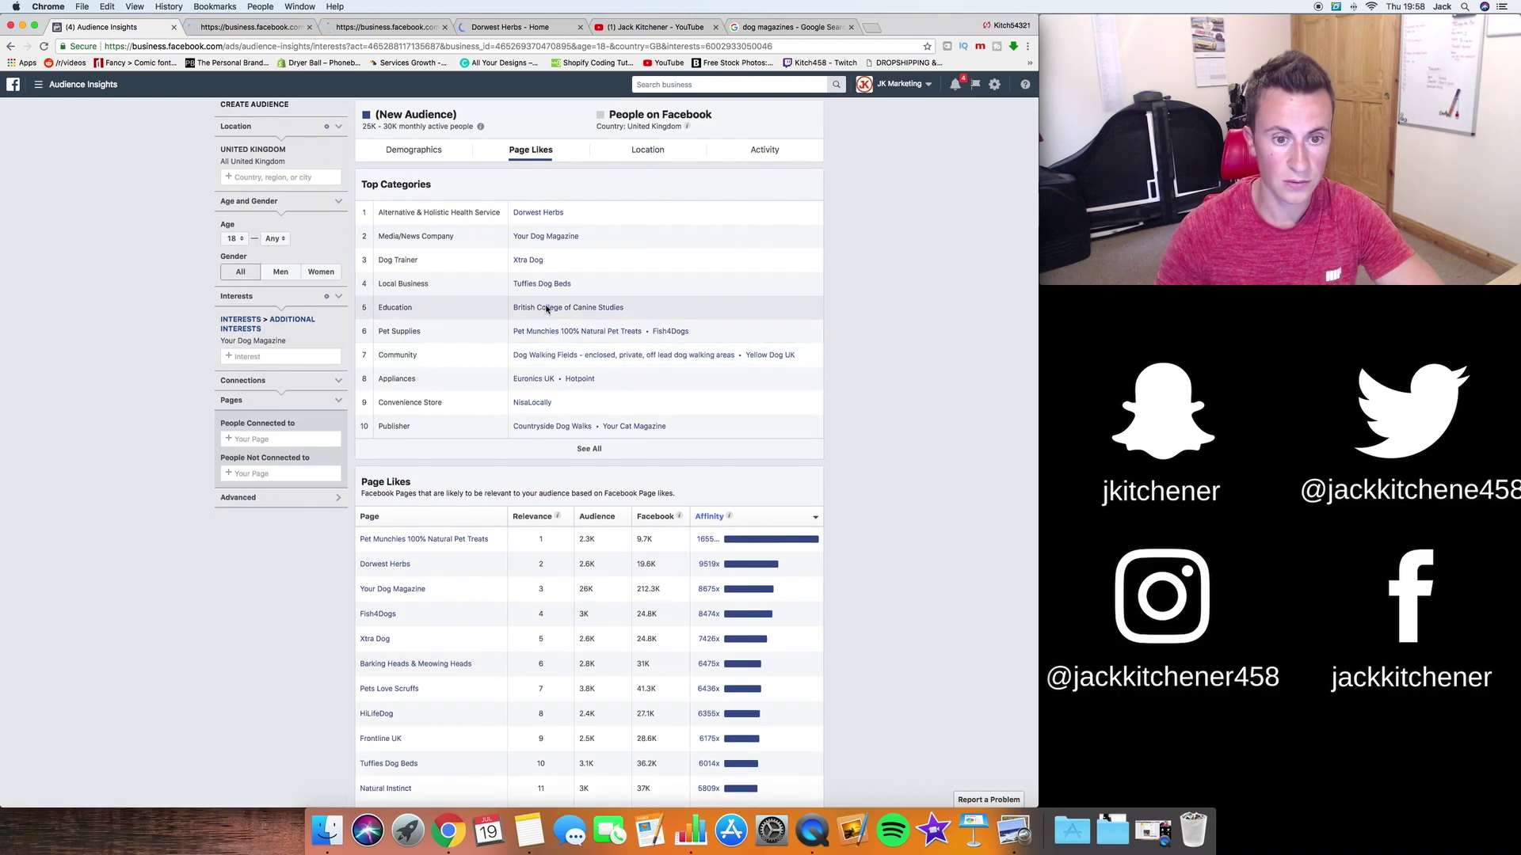
left_click(546, 308)
left_click(111, 27)
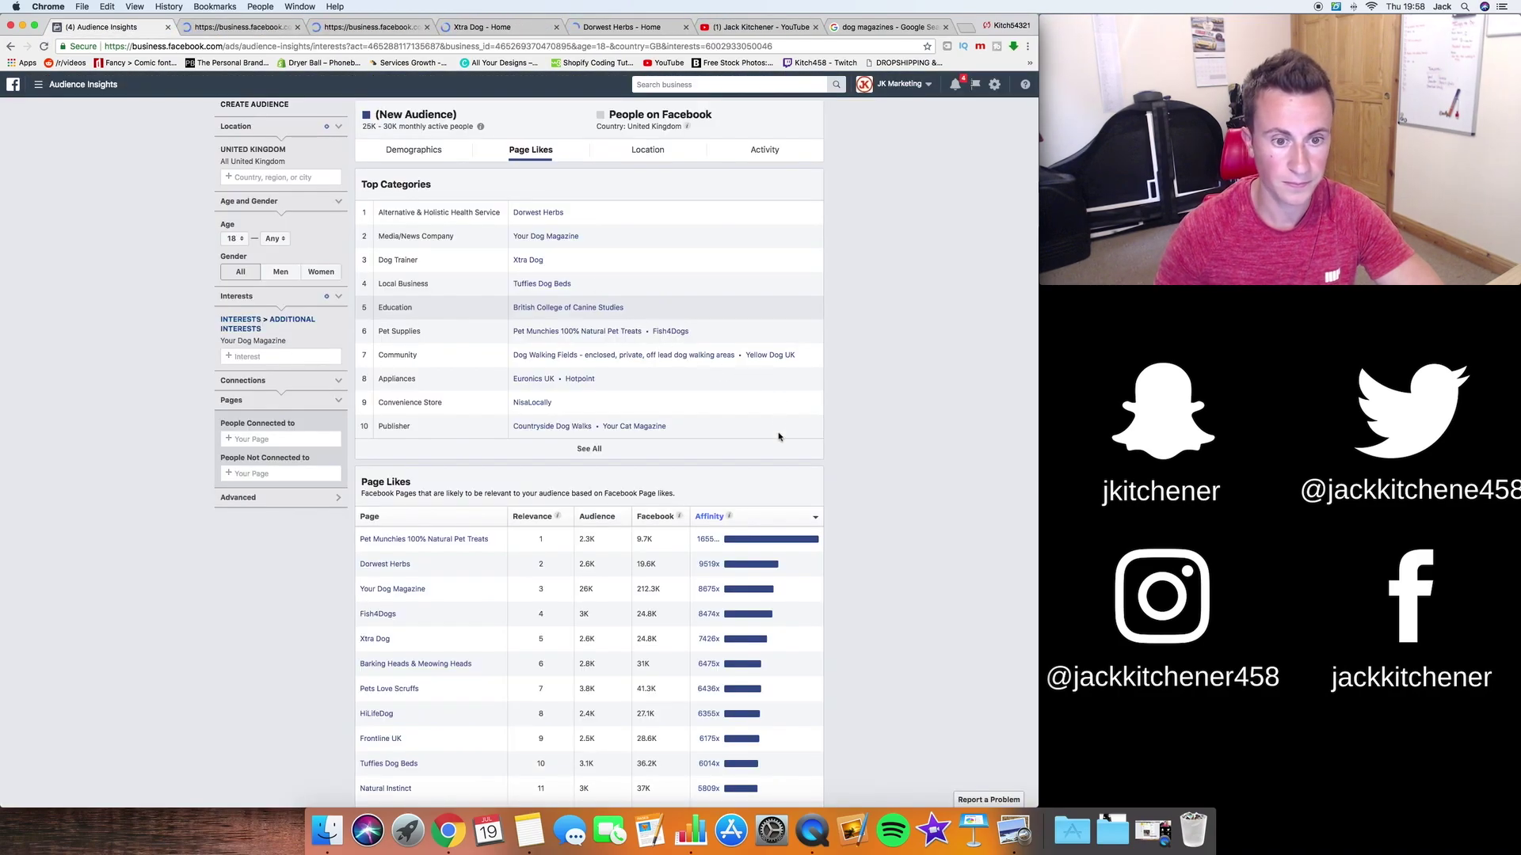
Look over the page likes list, then view the Dorwest Herbs Facebook page and close it.
scroll(815, 397, "down", 4)
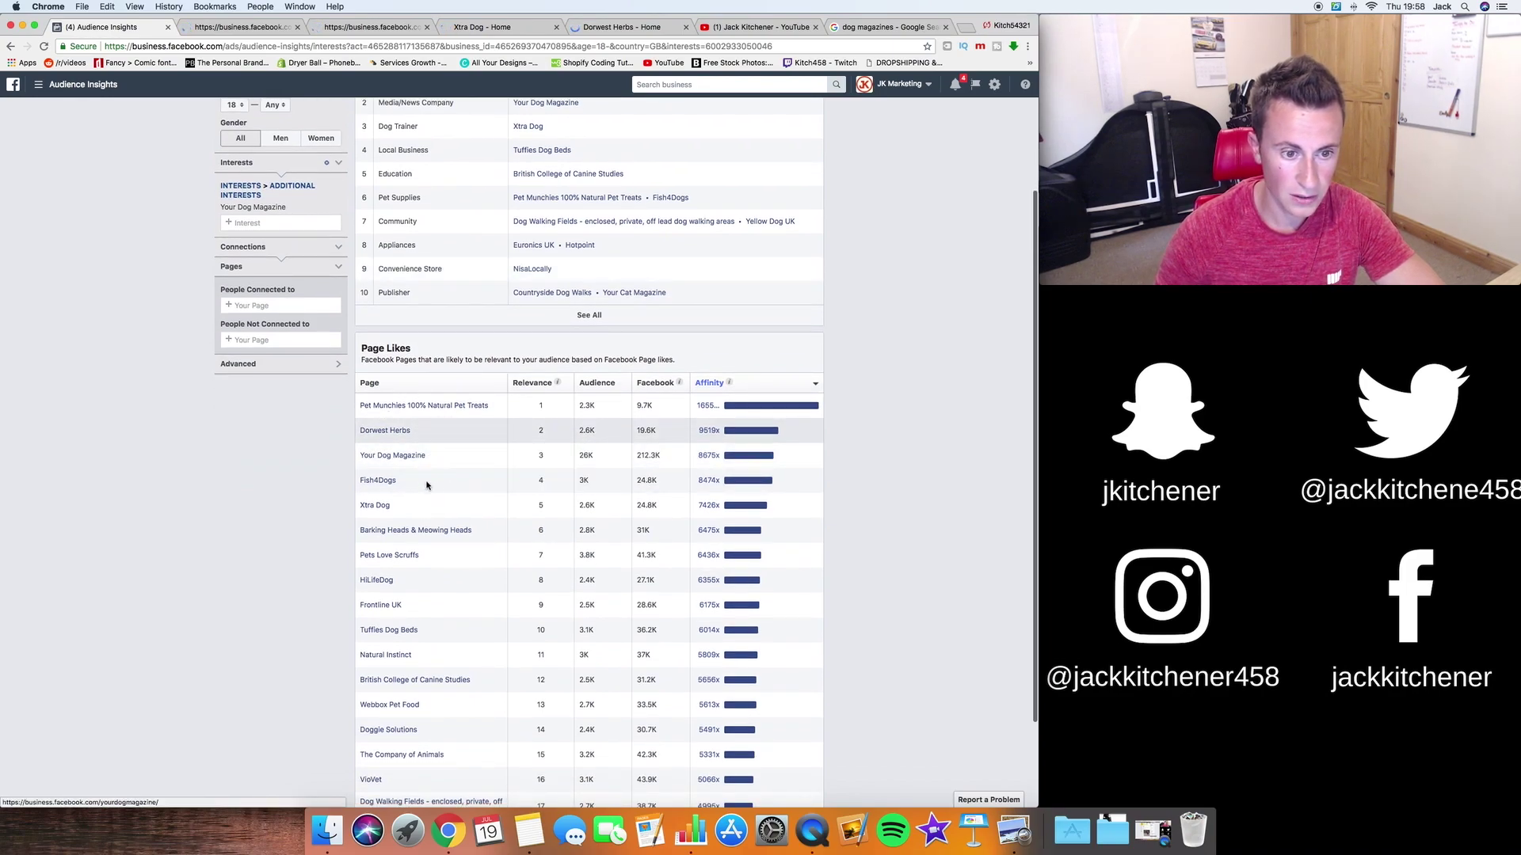
scroll(394, 509, "up", 5)
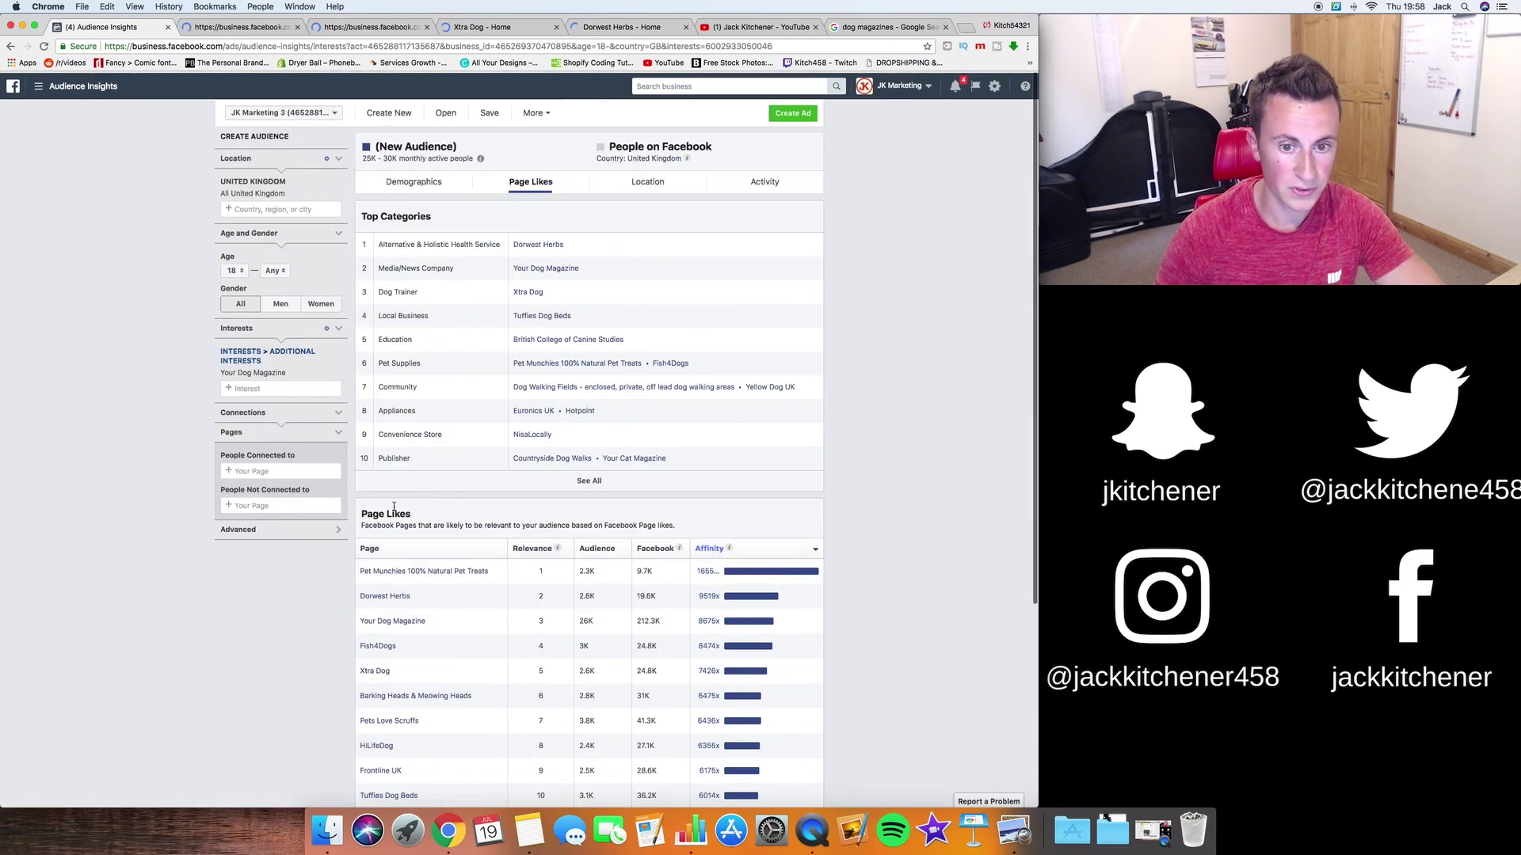
left_click(644, 28)
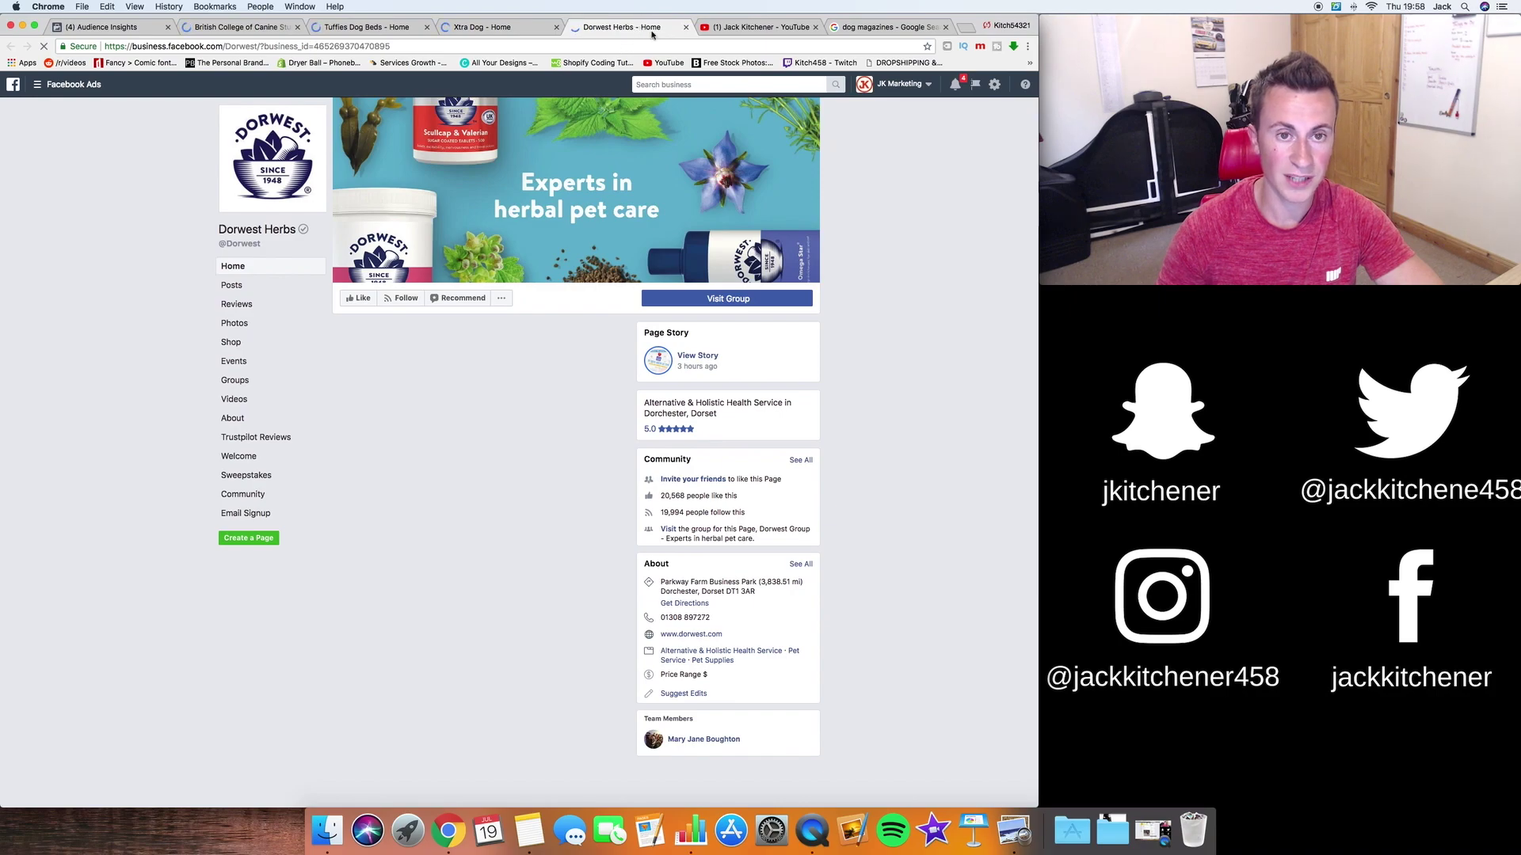
left_click(686, 27)
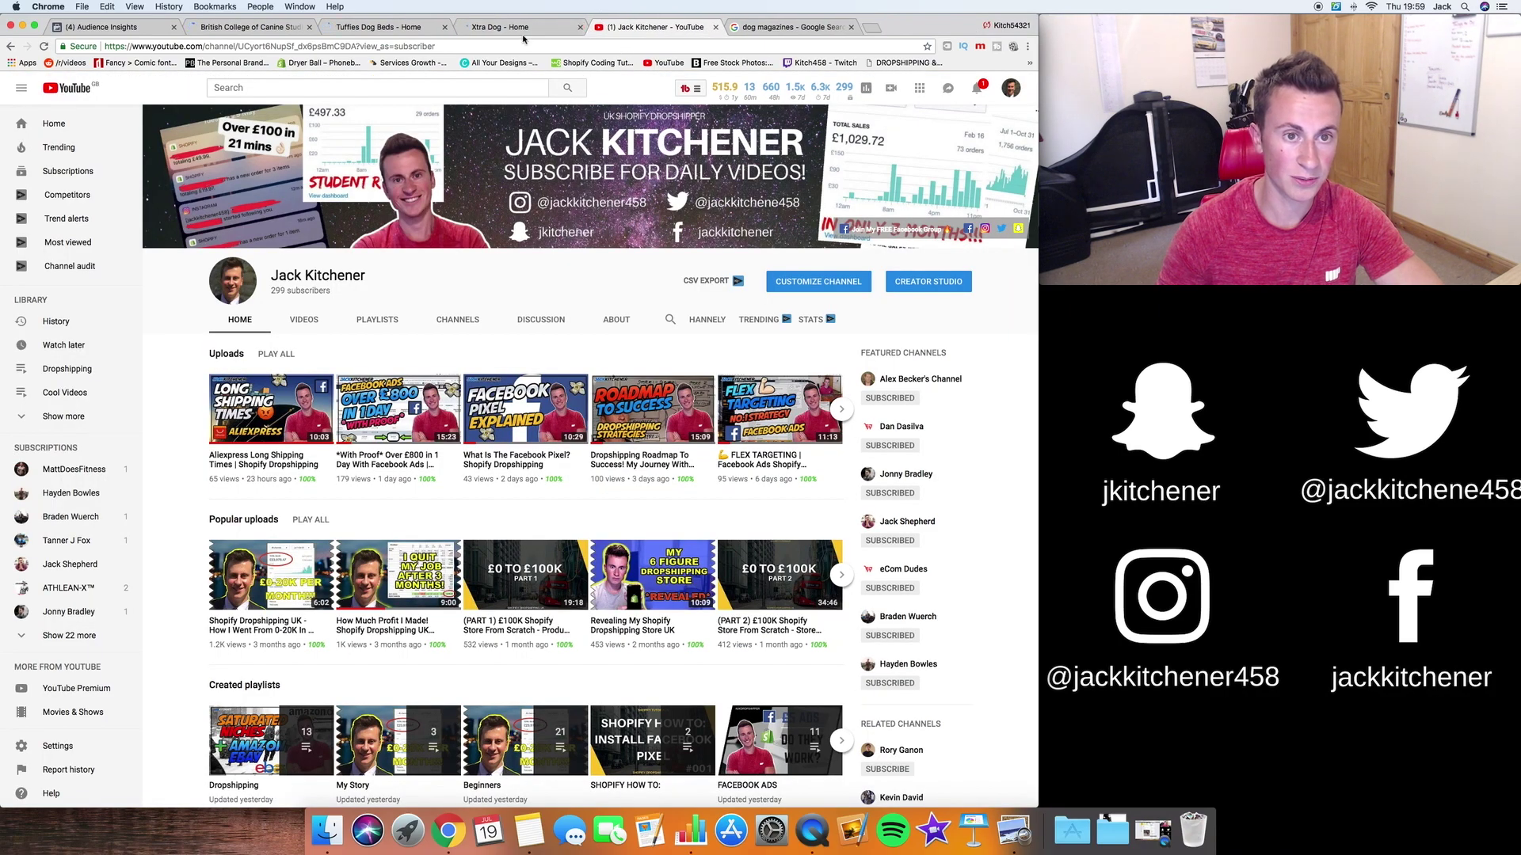
Examine the Xtra Dog Facebook page's community likes, photos, videos, events and posts.
left_click(522, 32)
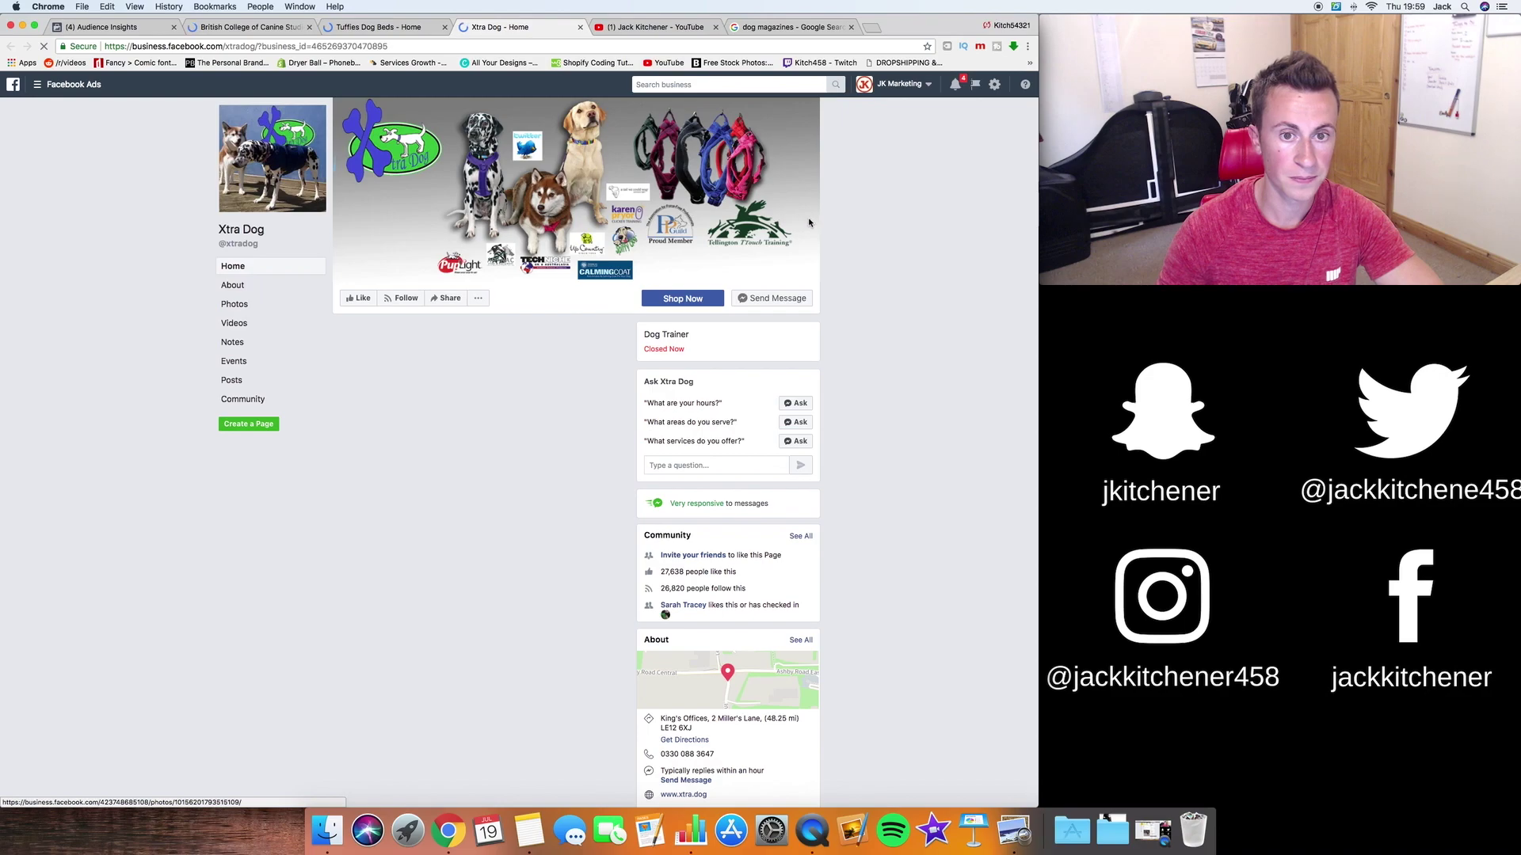
scroll(839, 244, "down", 3)
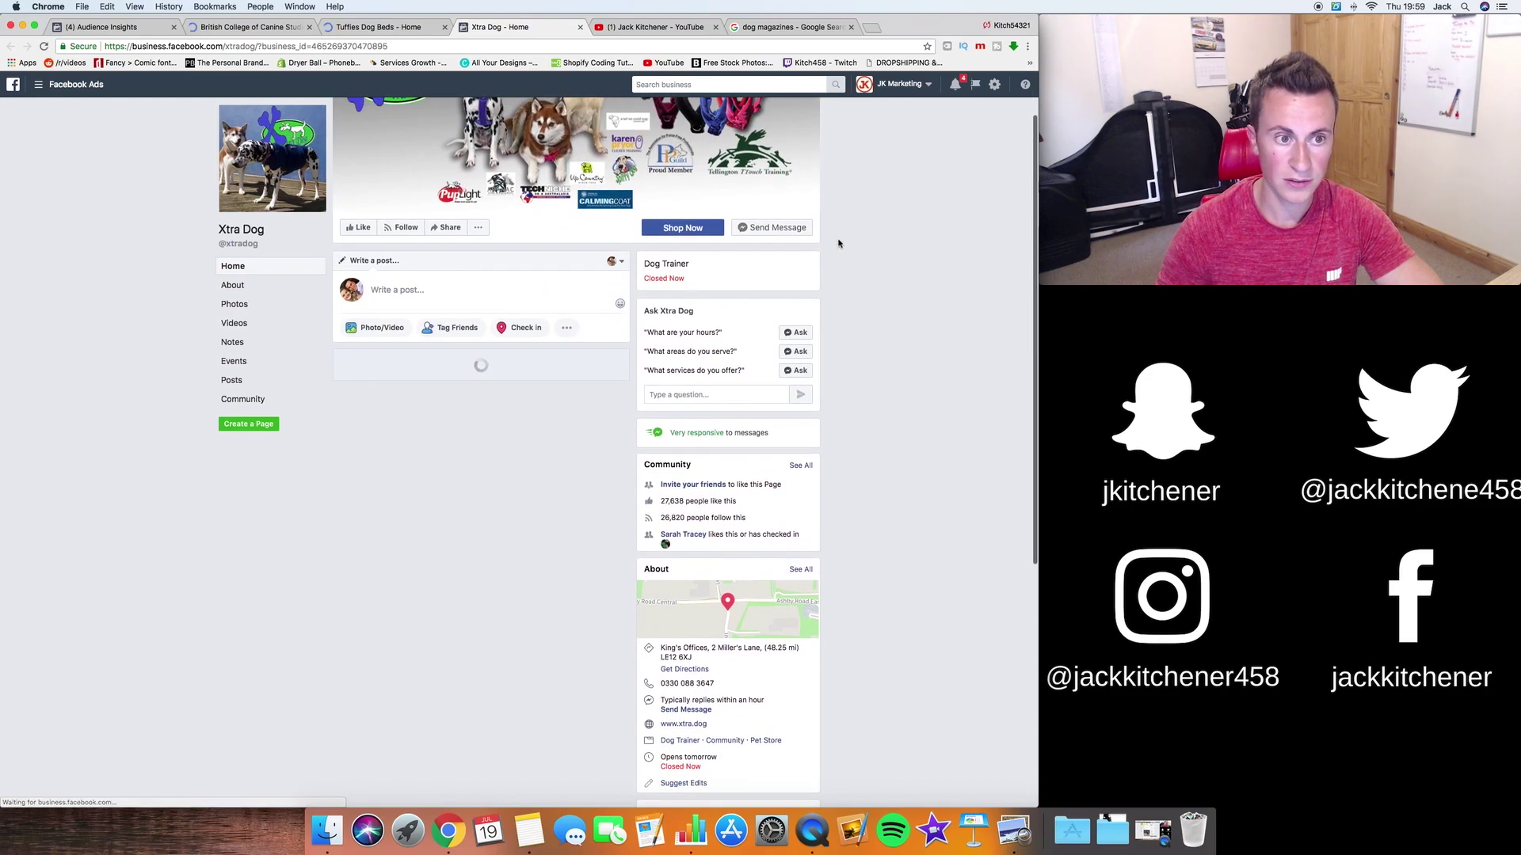
scroll(839, 243, "down", 5)
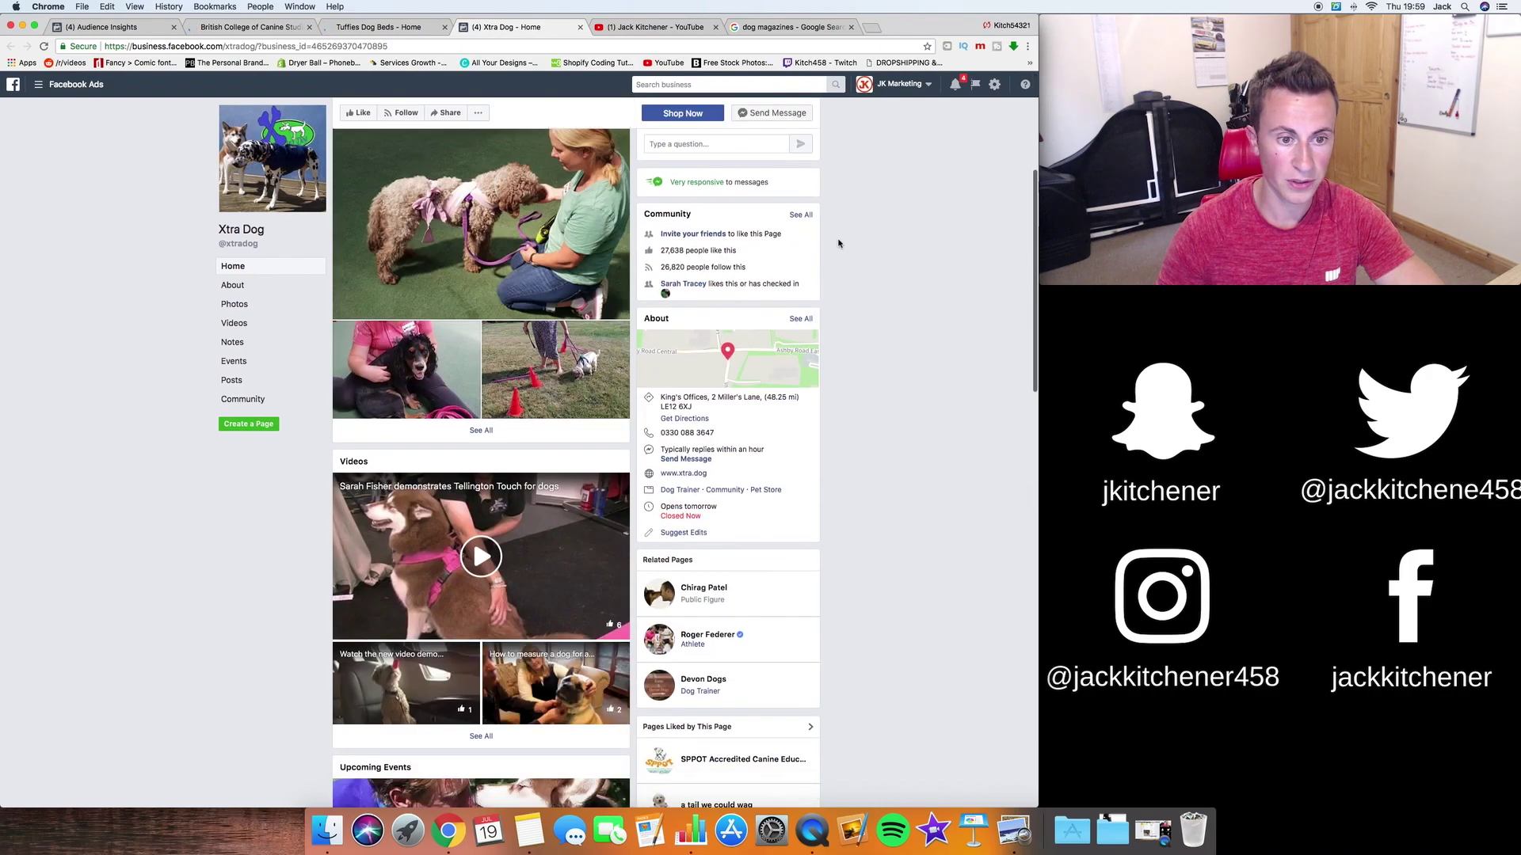
scroll(838, 243, "down", 8)
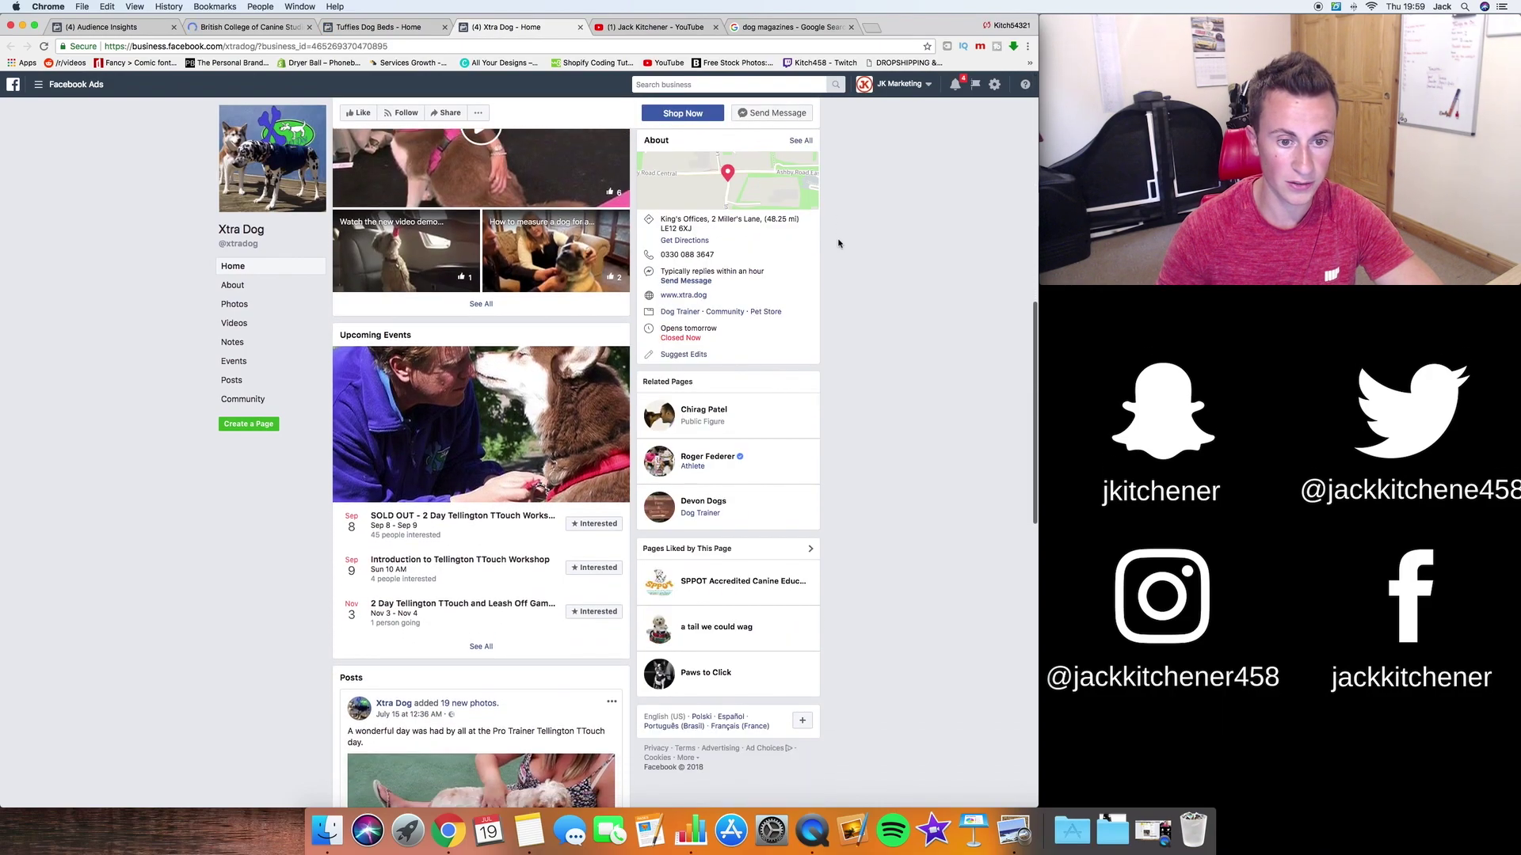
scroll(839, 243, "up", 13)
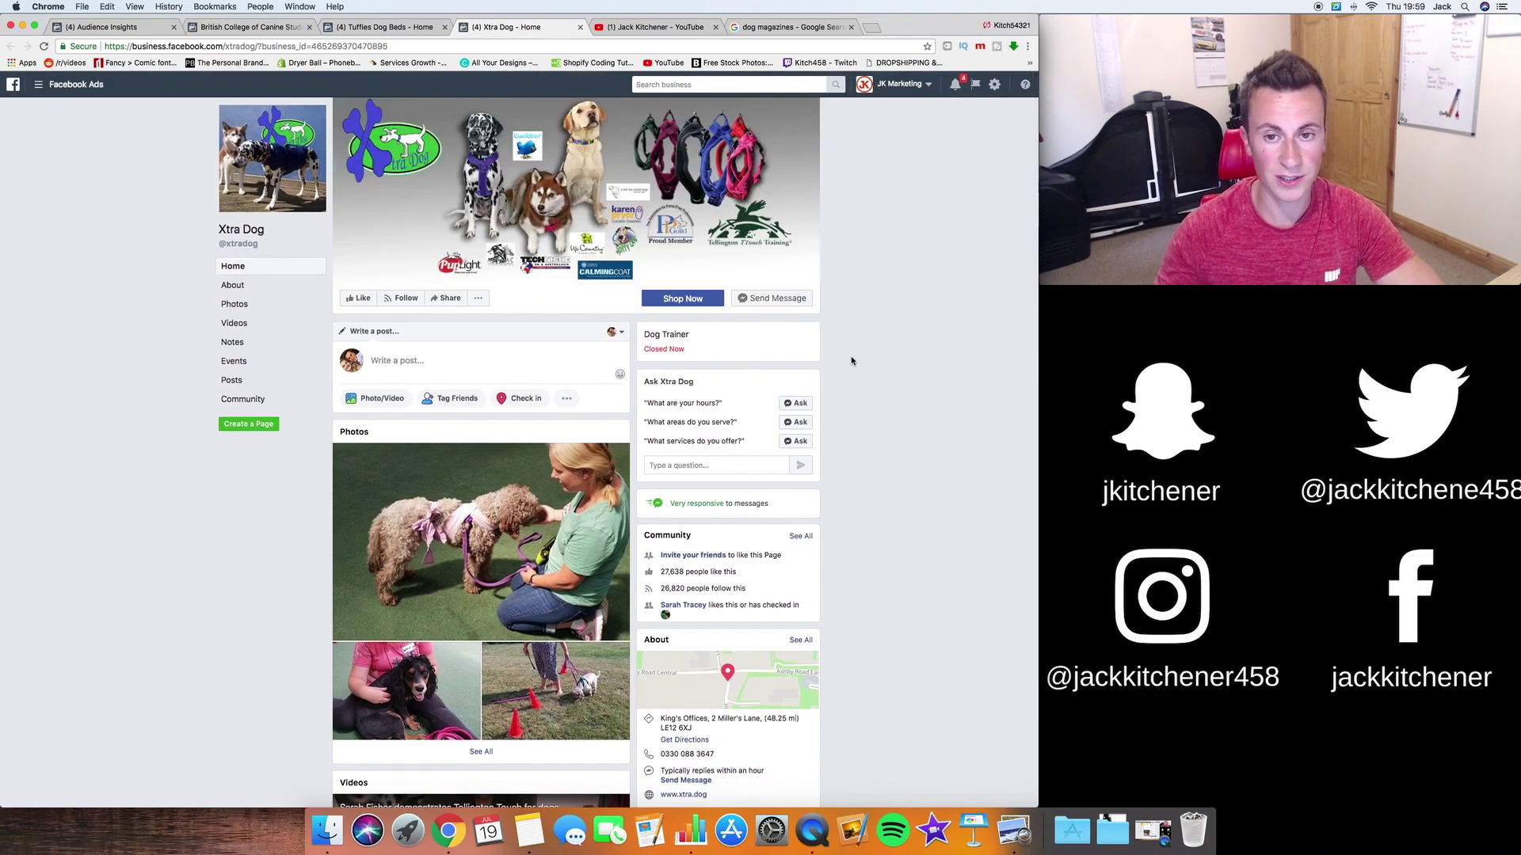
scroll(852, 361, "down", 1)
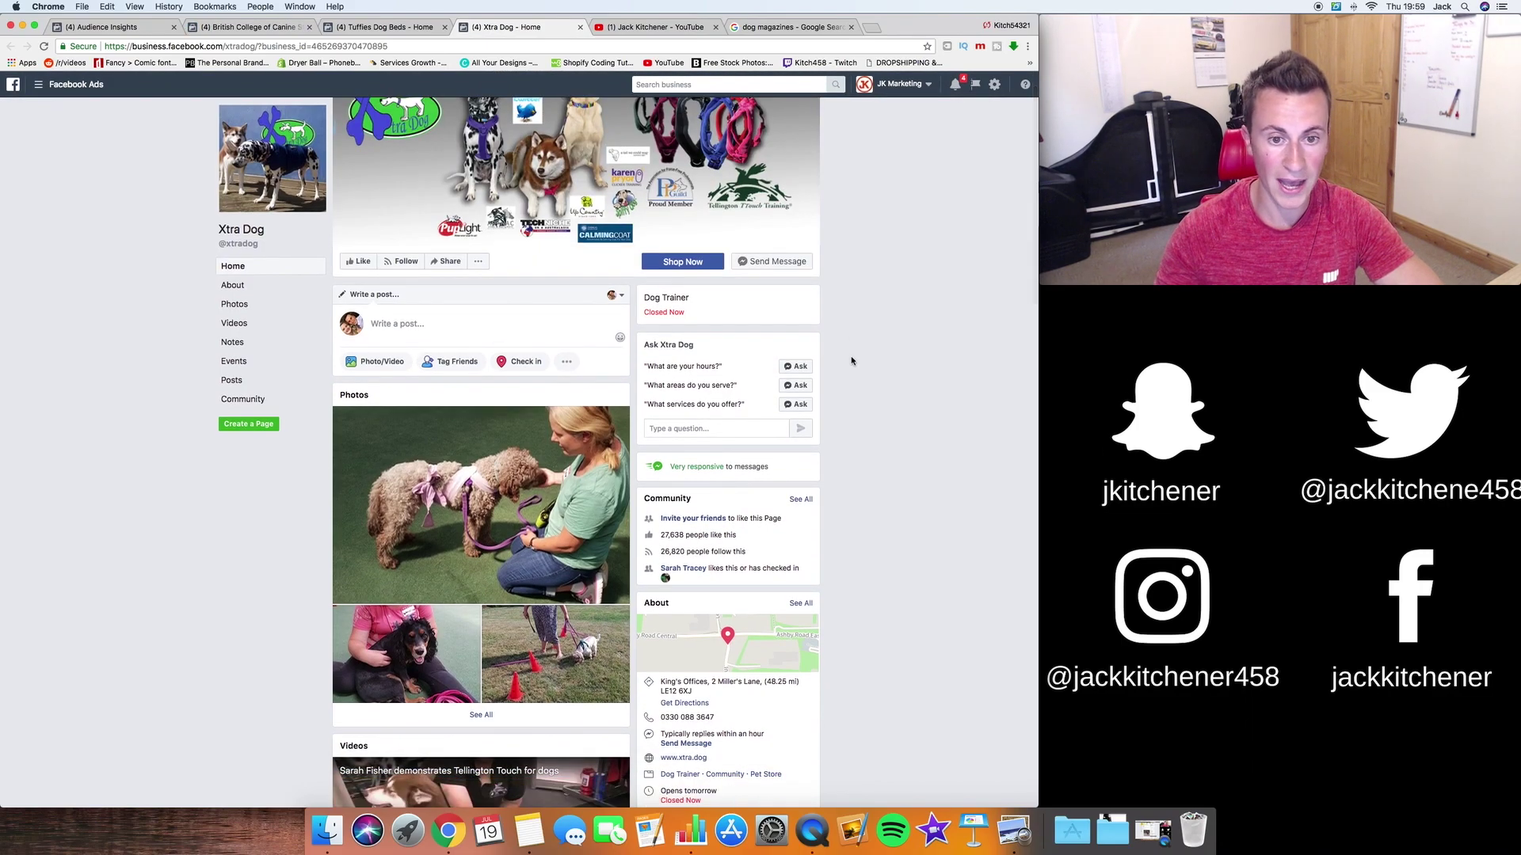
scroll(851, 361, "up", 1)
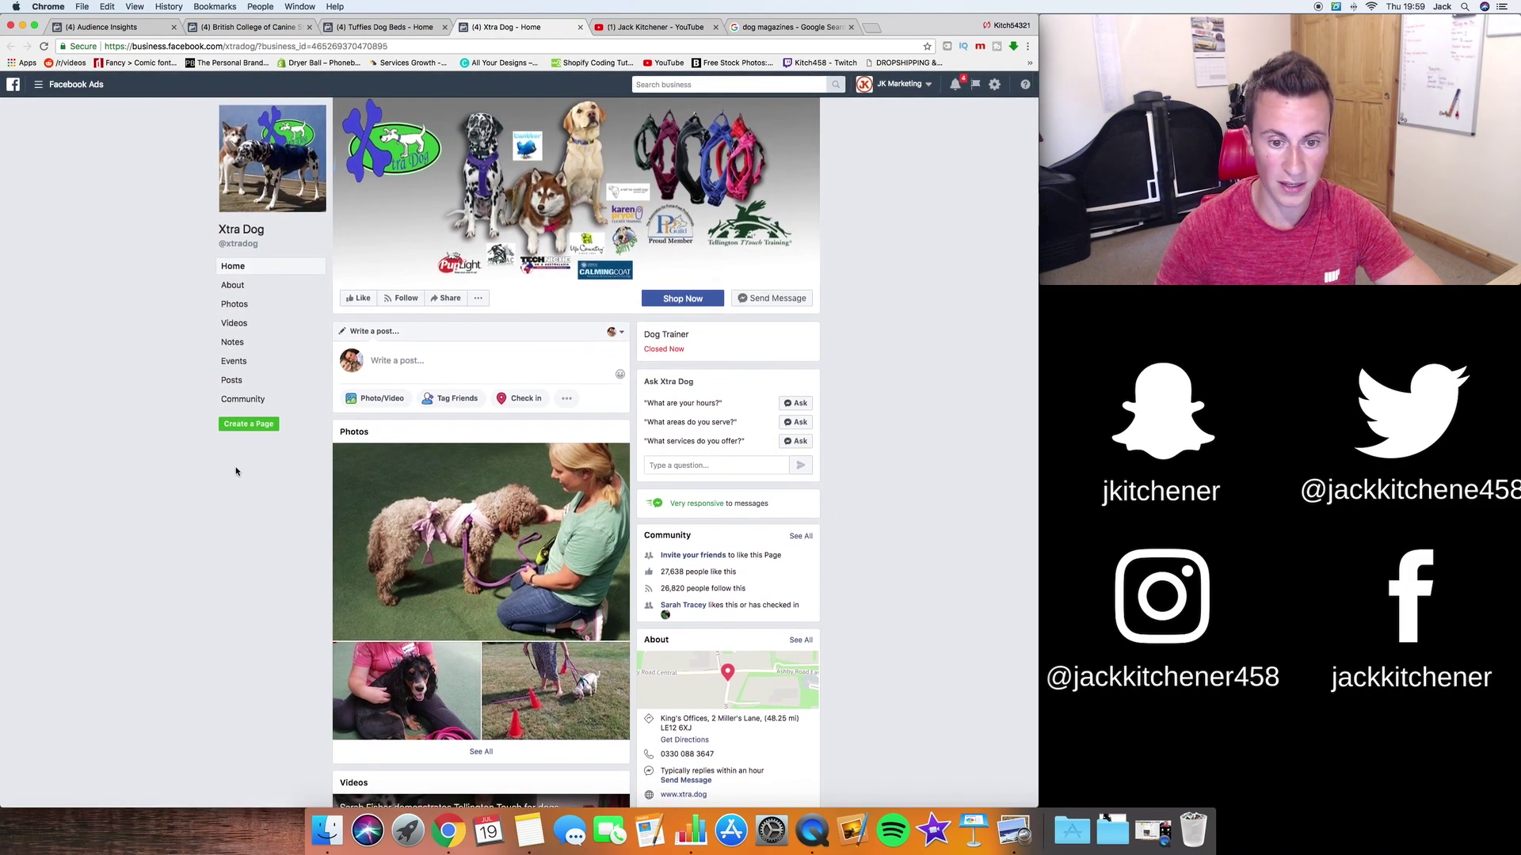
Return to Audience Insights, remove Your Dog Magazine from the interests and search the interests for Xtra Dog.
left_click(107, 27)
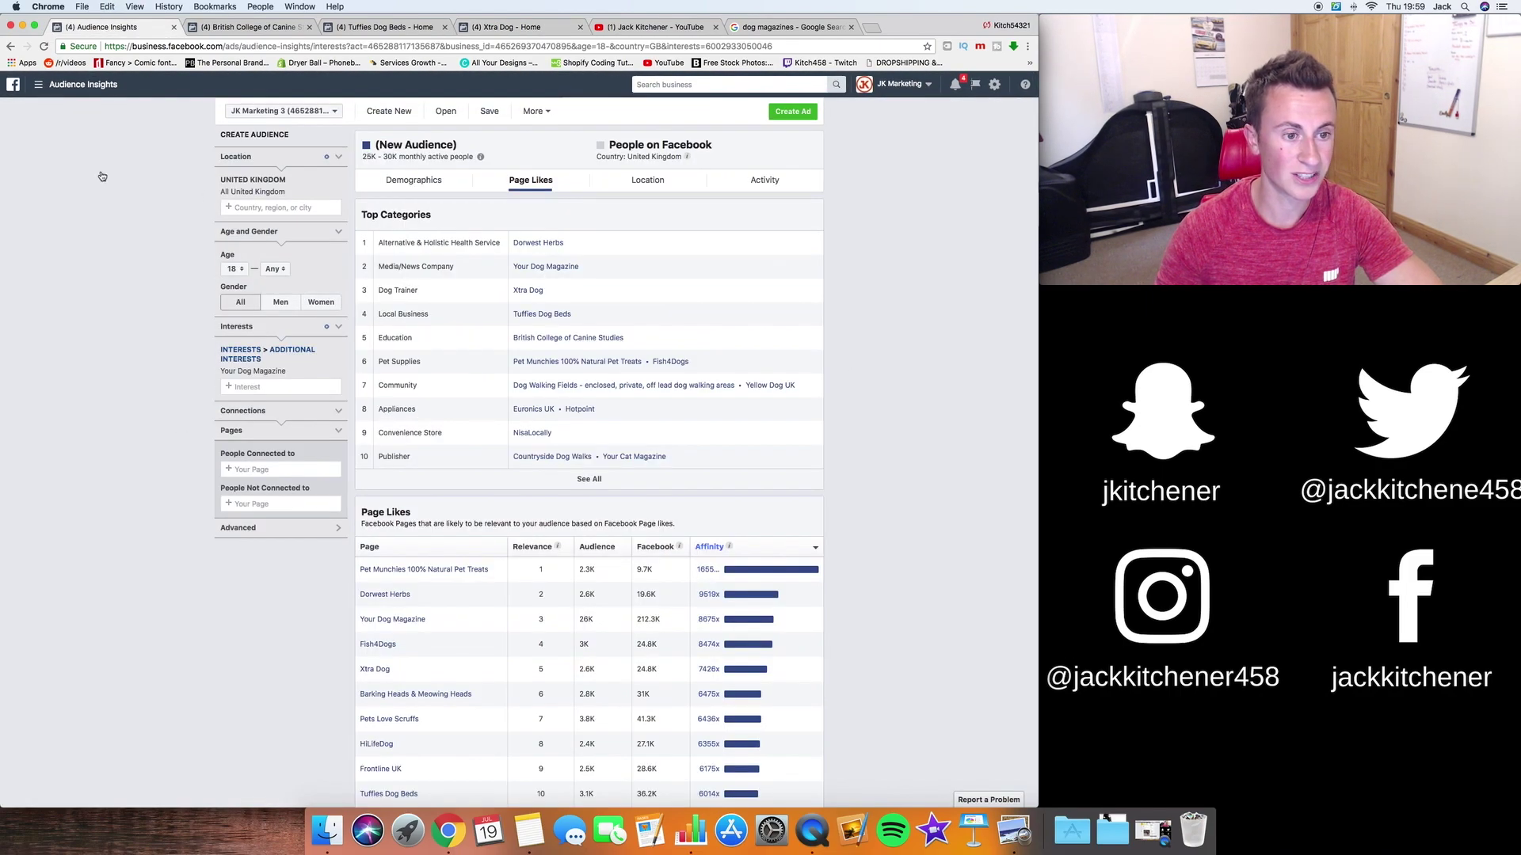
left_click(340, 371)
left_click(293, 352)
type("XTRAD")
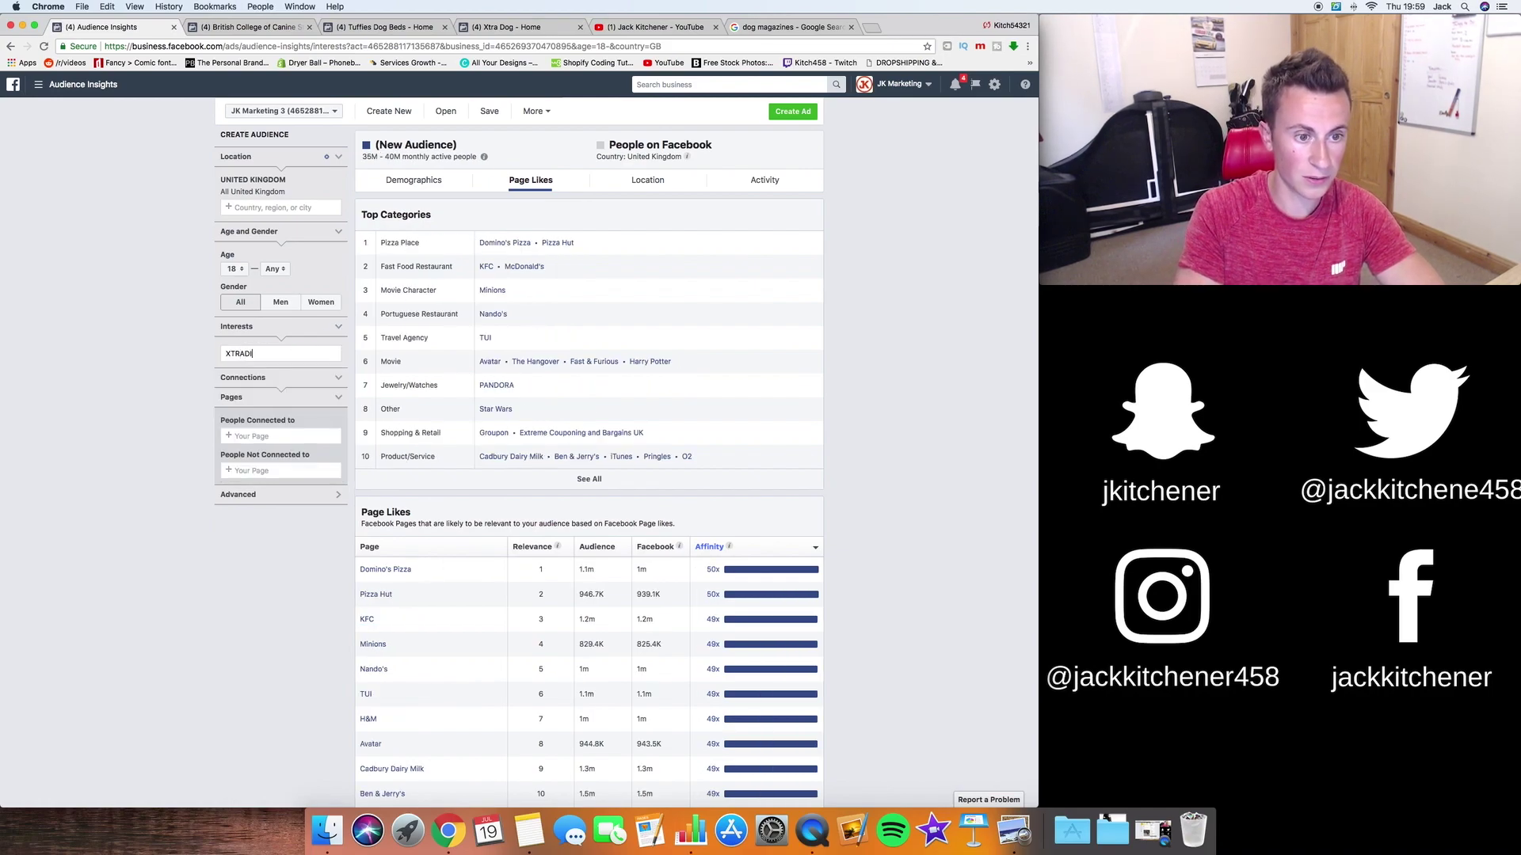
type("O")
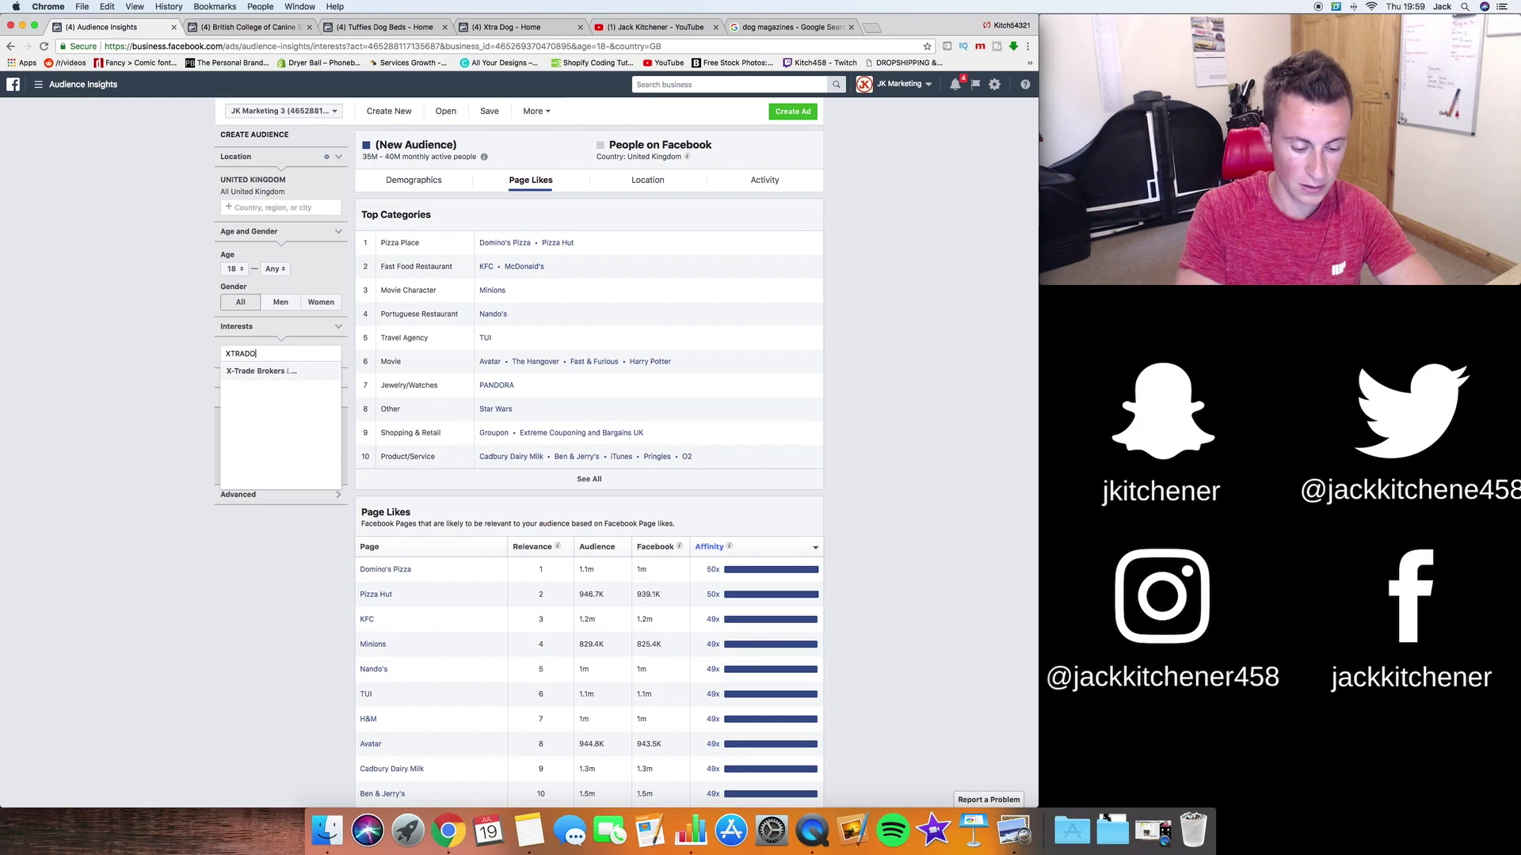
type("G")
key("BackSpace")
key("BackSpace")
key("BackSpace")
type("DO")
Close the Xtra Dog page and examine the Tuffies Dog Beds page's community likes, shop and posts.
left_click(517, 28)
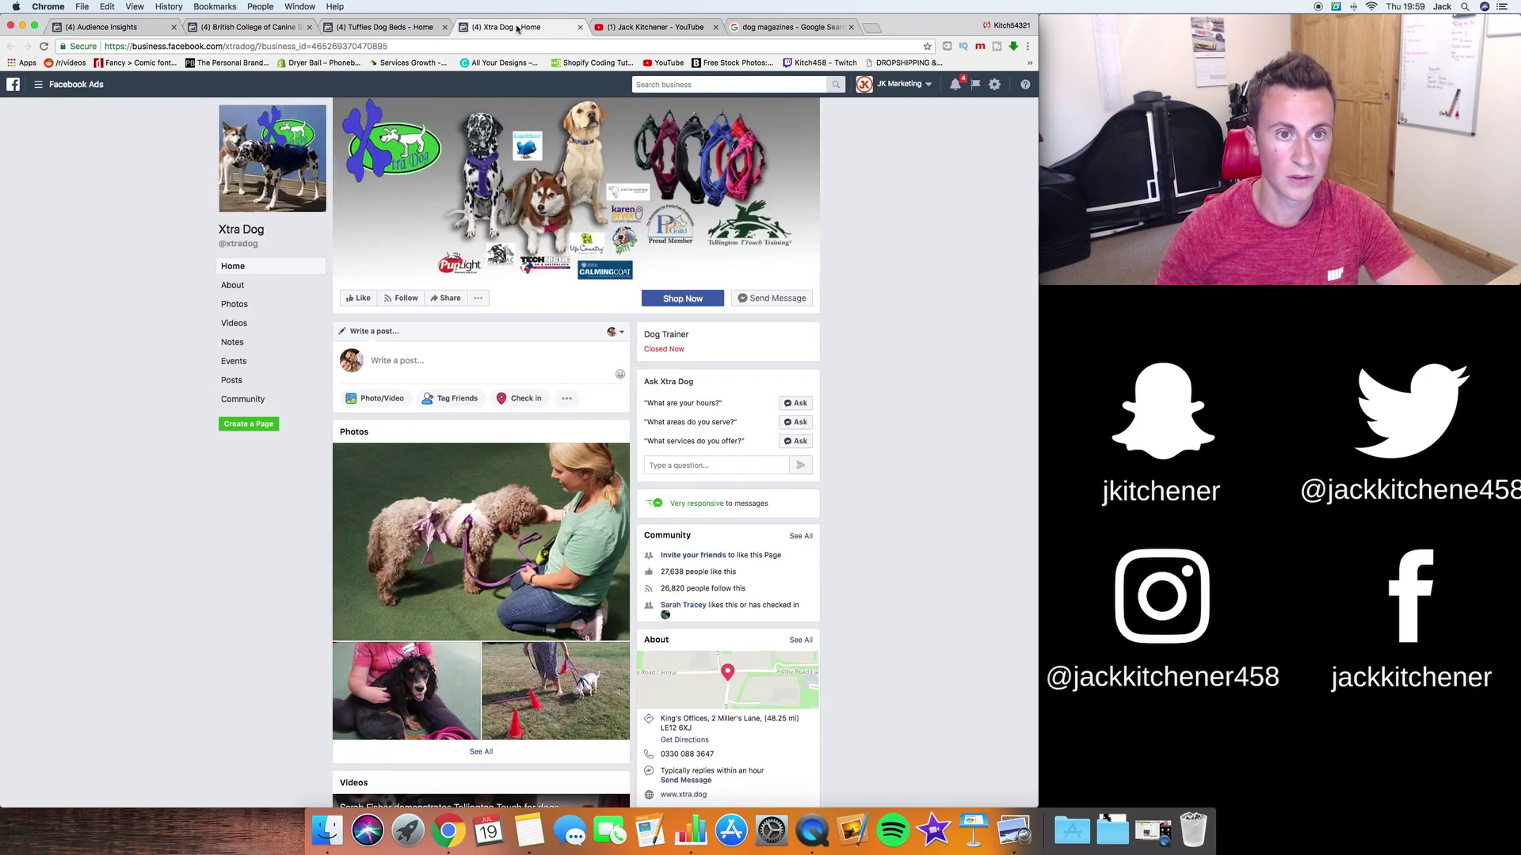
left_click(580, 28)
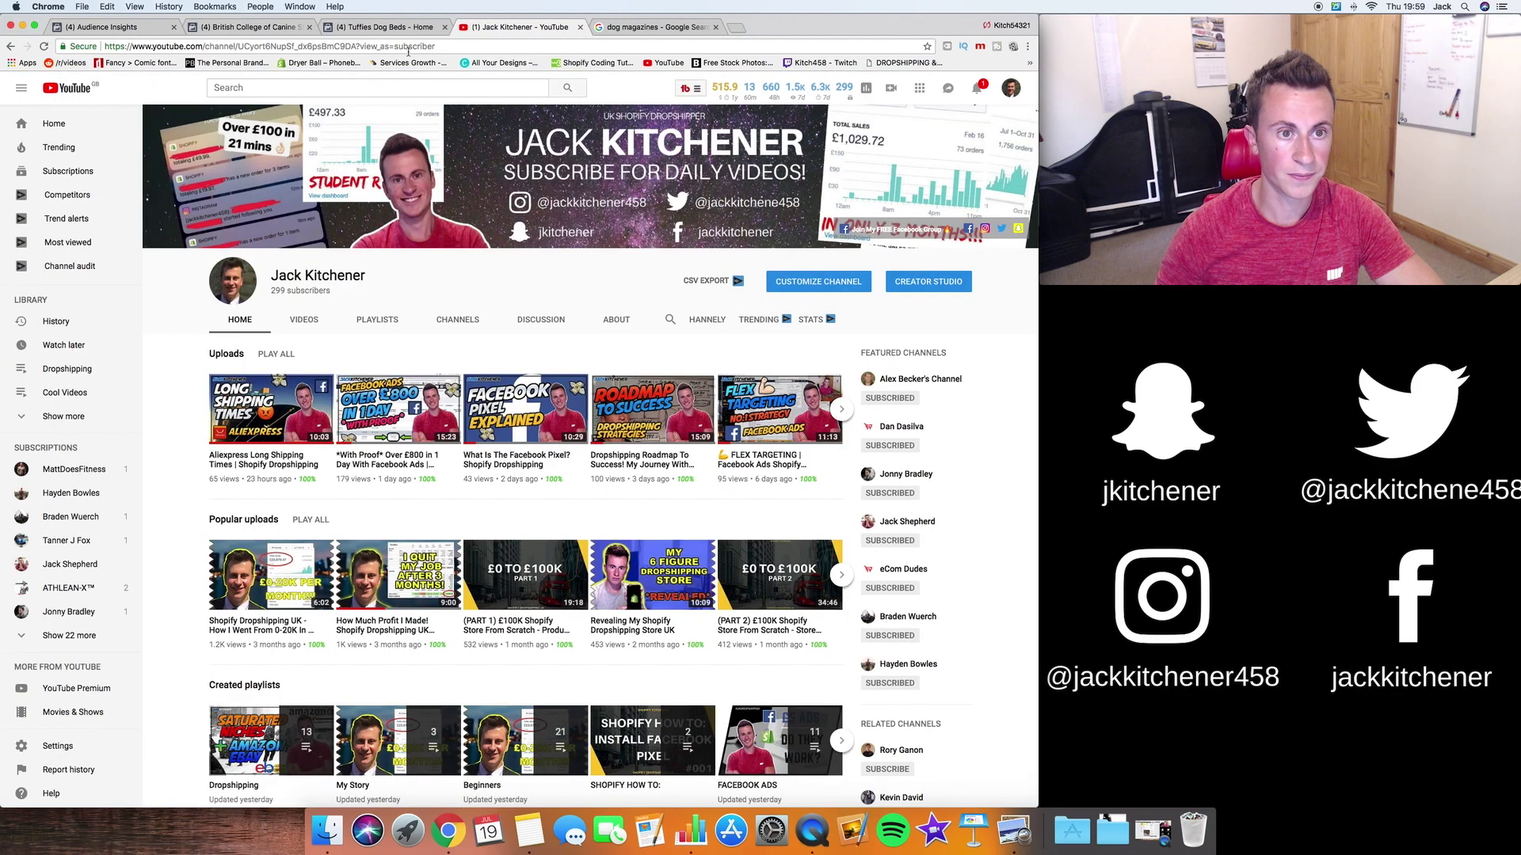
left_click(400, 29)
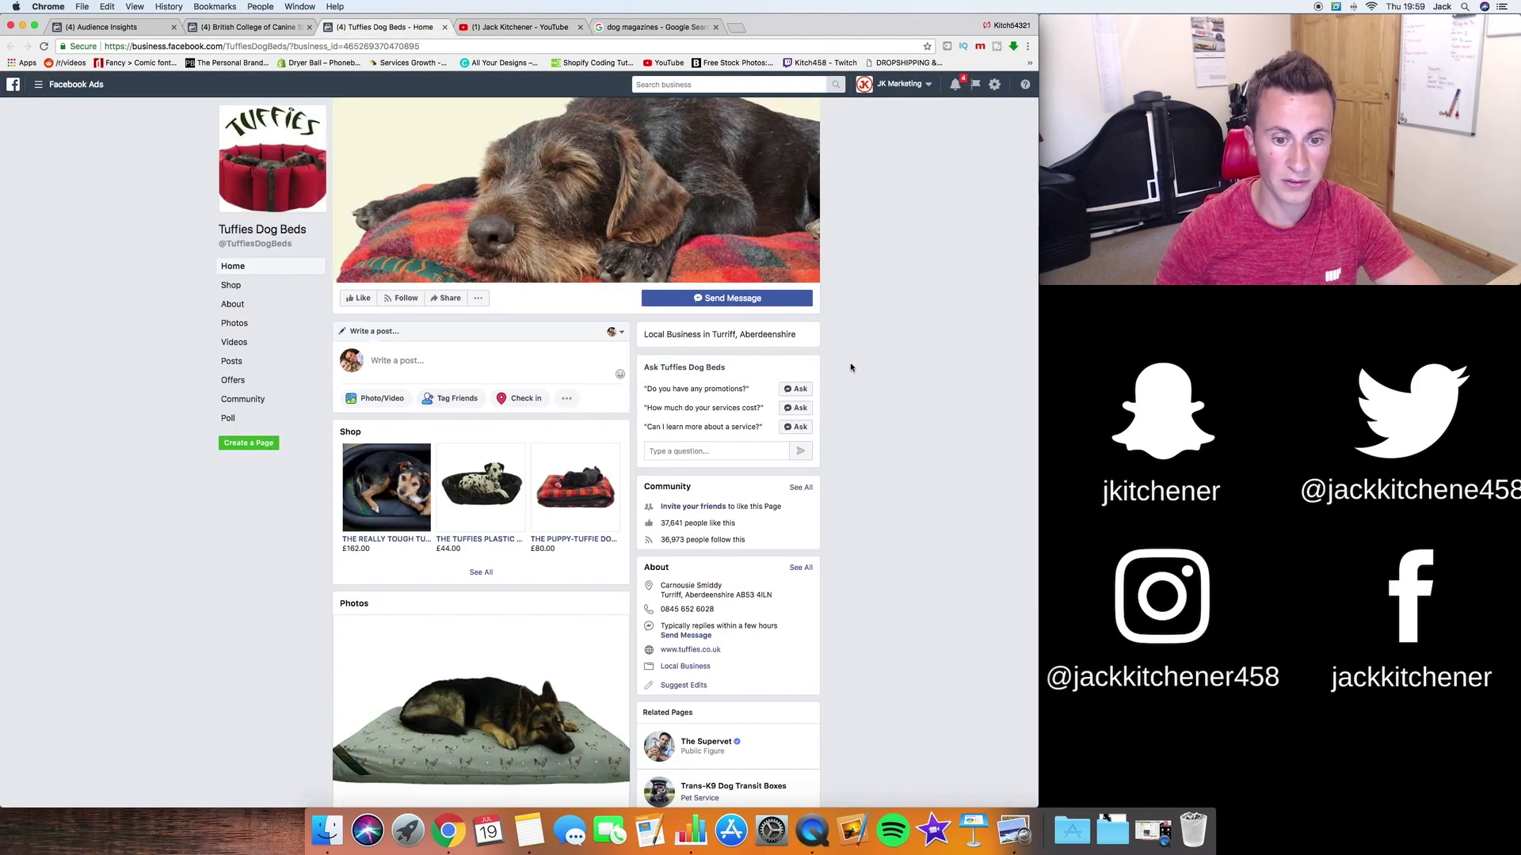
scroll(852, 367, "down", 2)
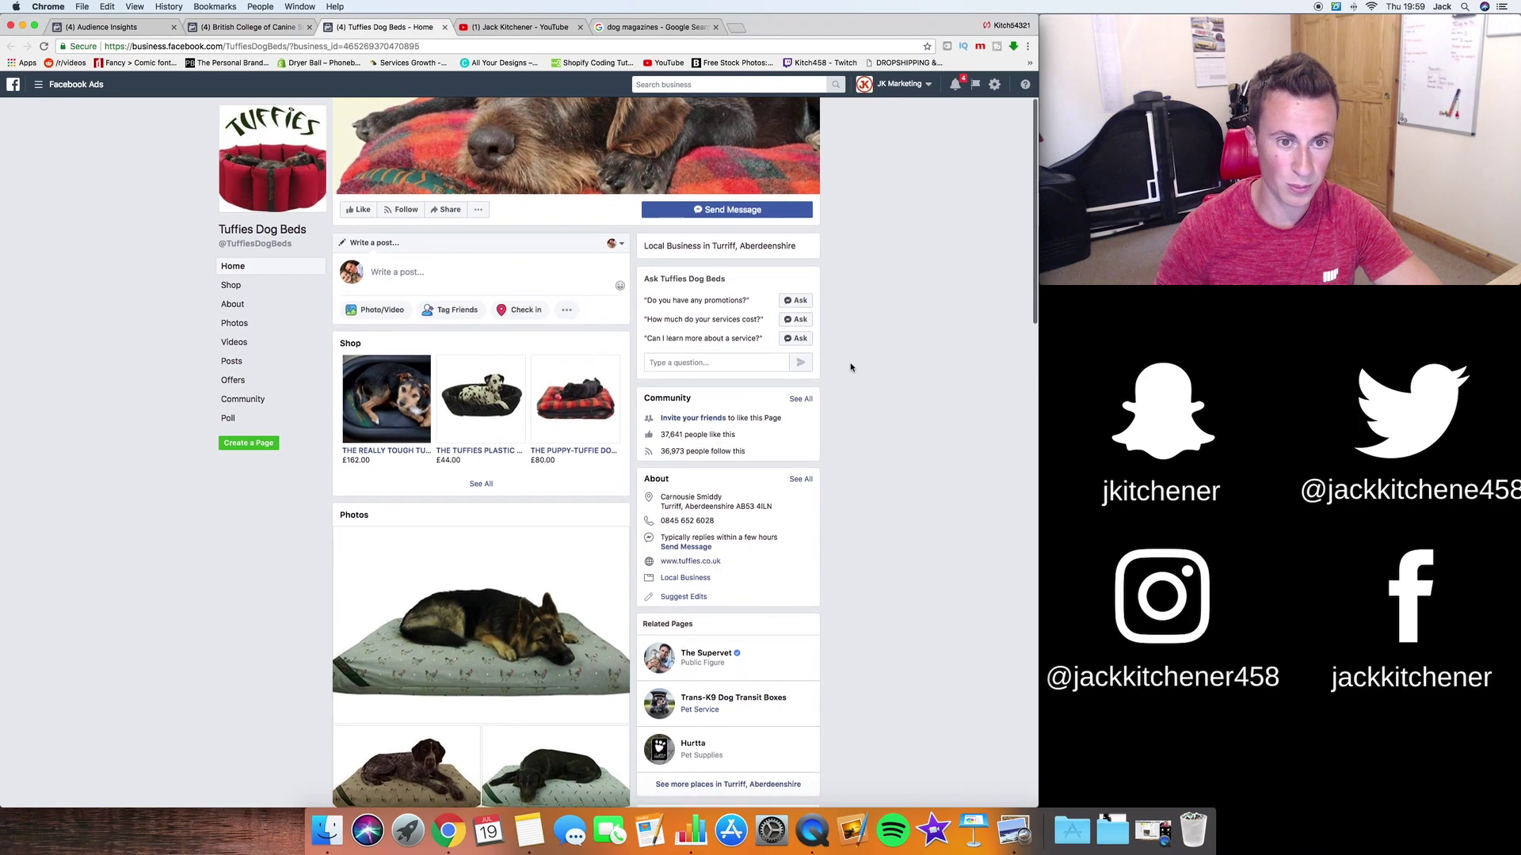
scroll(851, 367, "up", 2)
scroll(852, 368, "down", 5)
scroll(851, 368, "down", 8)
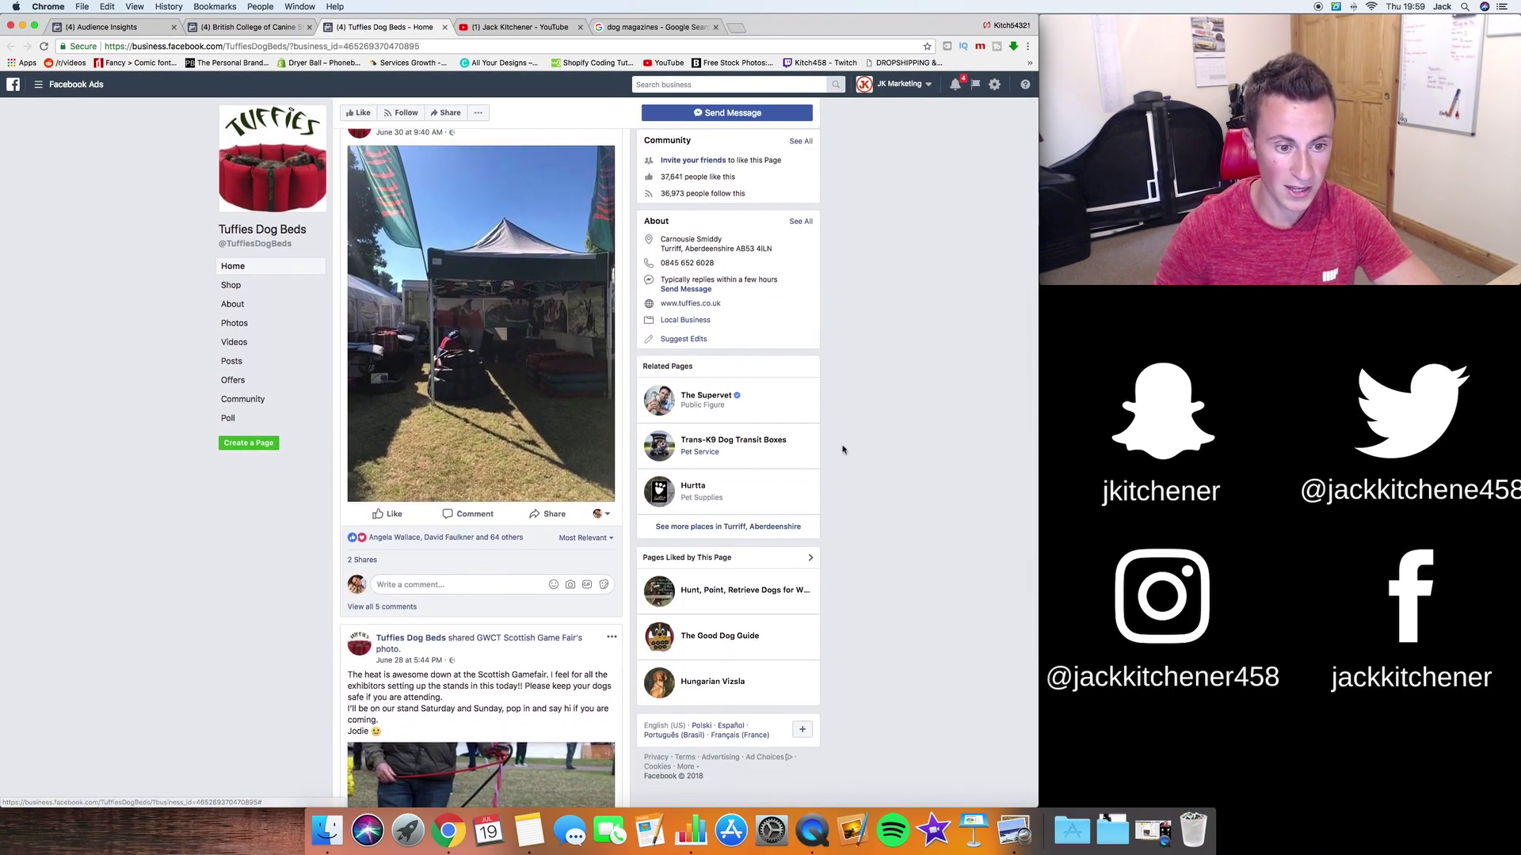
Finish viewing the Tuffies Dog Beds page, then return to Audience Insights and search the interests for Tuffies Dog Bed.
scroll(897, 412, "down", 5)
scroll(897, 413, "up", 3)
scroll(898, 413, "up", 15)
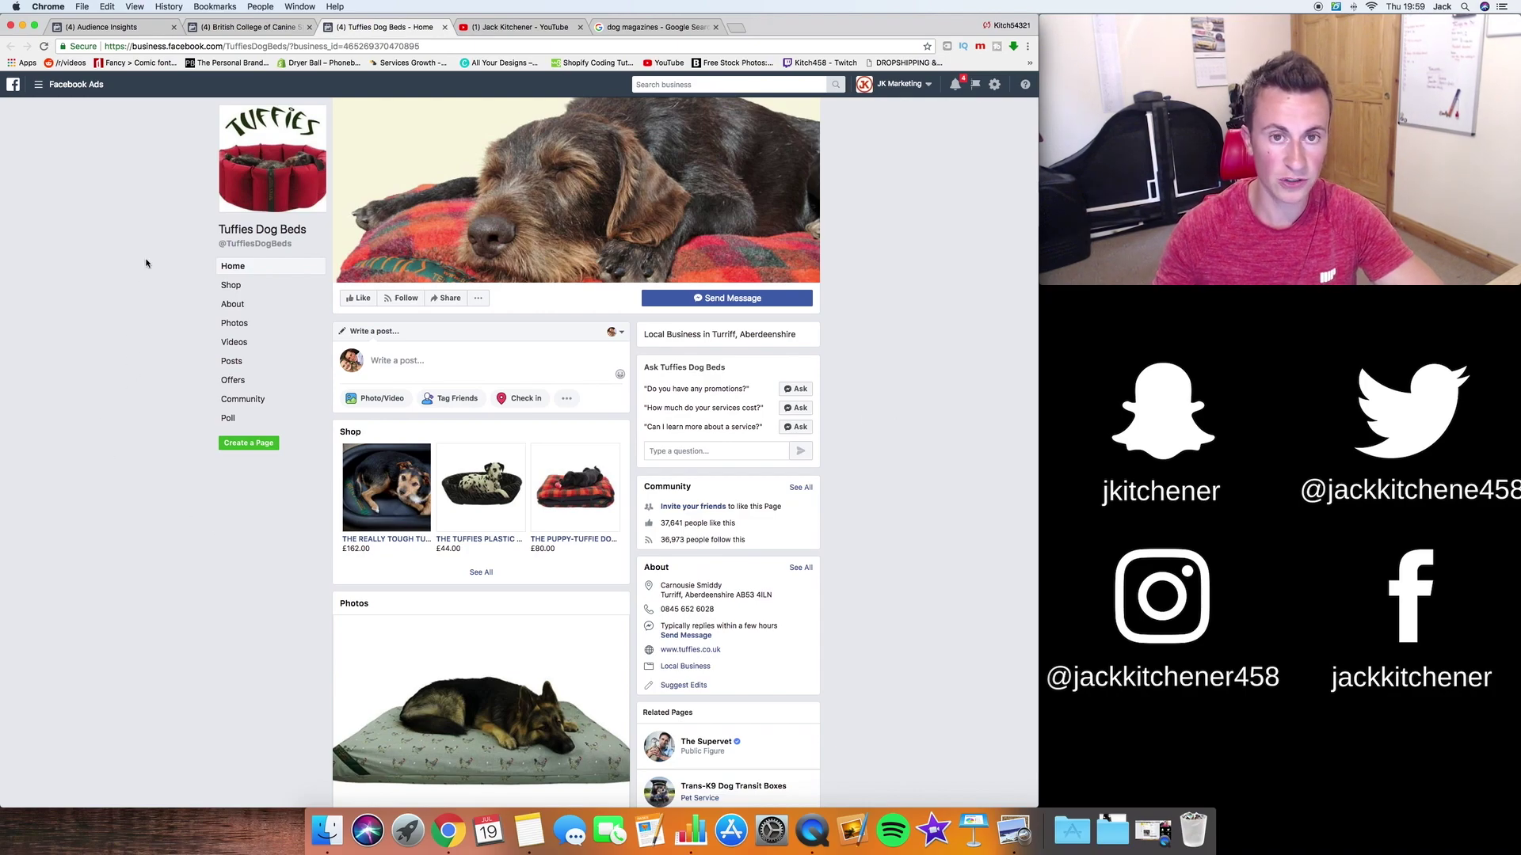
left_click(108, 28)
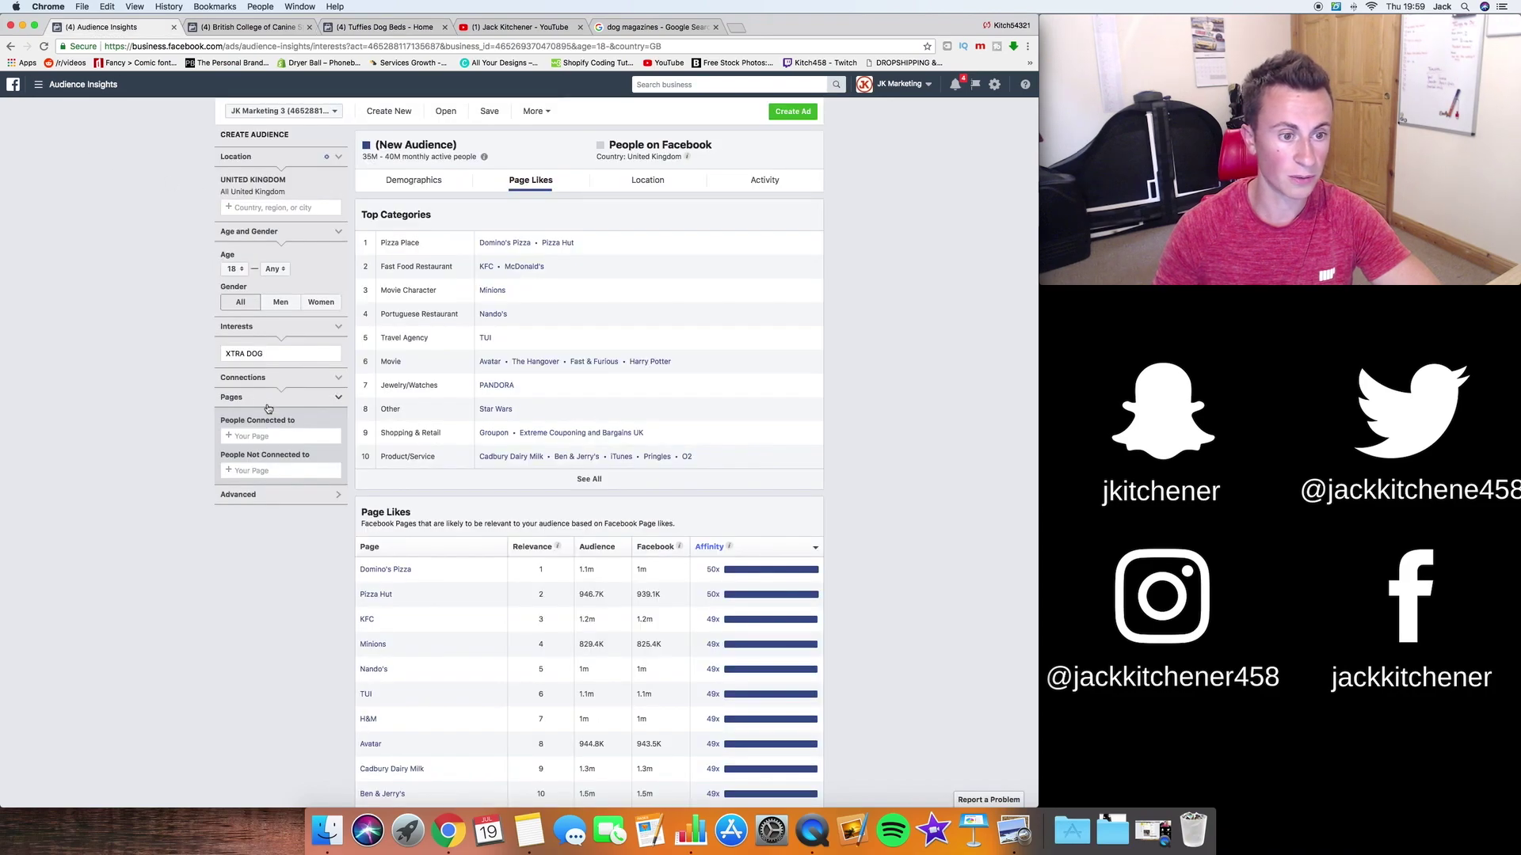
key("super+a")
type("T")
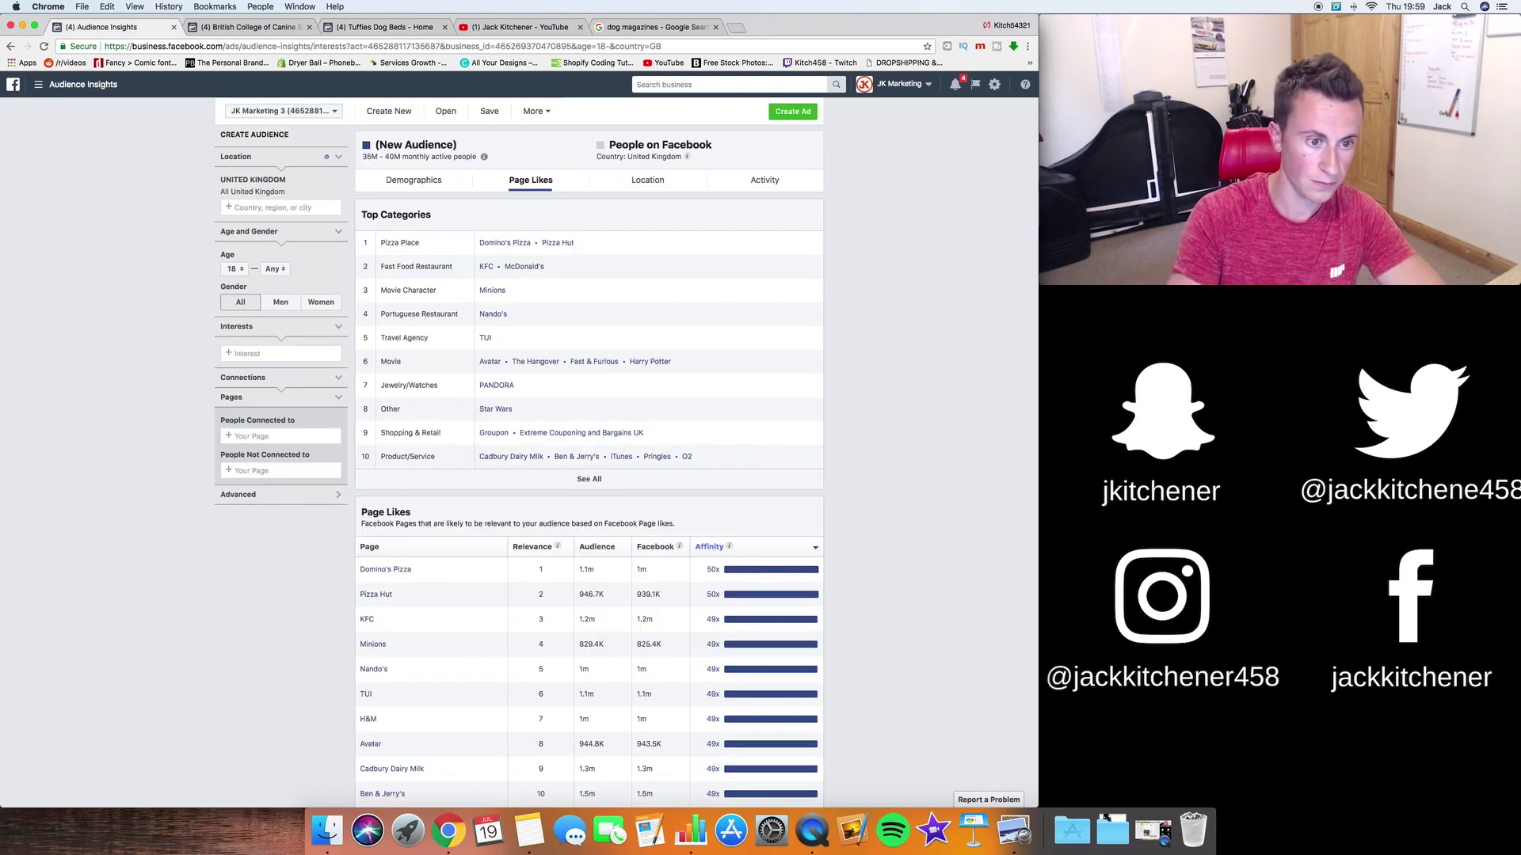
type("UFFIES DOG BED")
Shorten the interest search to Tuffi and add the local business Tuffi as an interest.
key("BackSpace")
key("BackSpace")
key("BackSpace")
key("BackSpace")
key("BackSpace")
key("BackSpace")
key("BackSpace")
key("BackSpace")
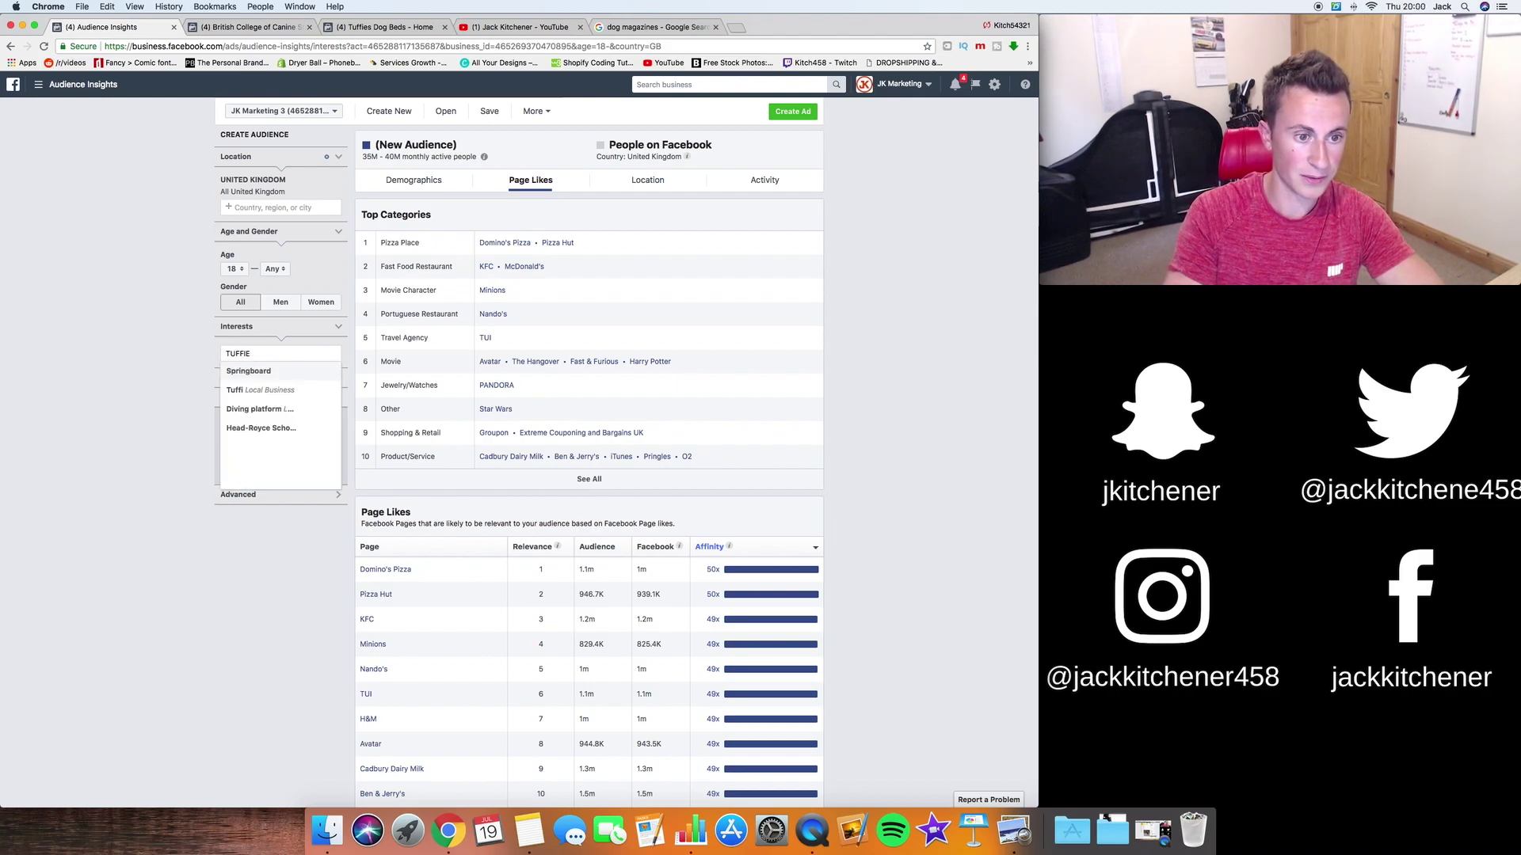
key("BackSpace")
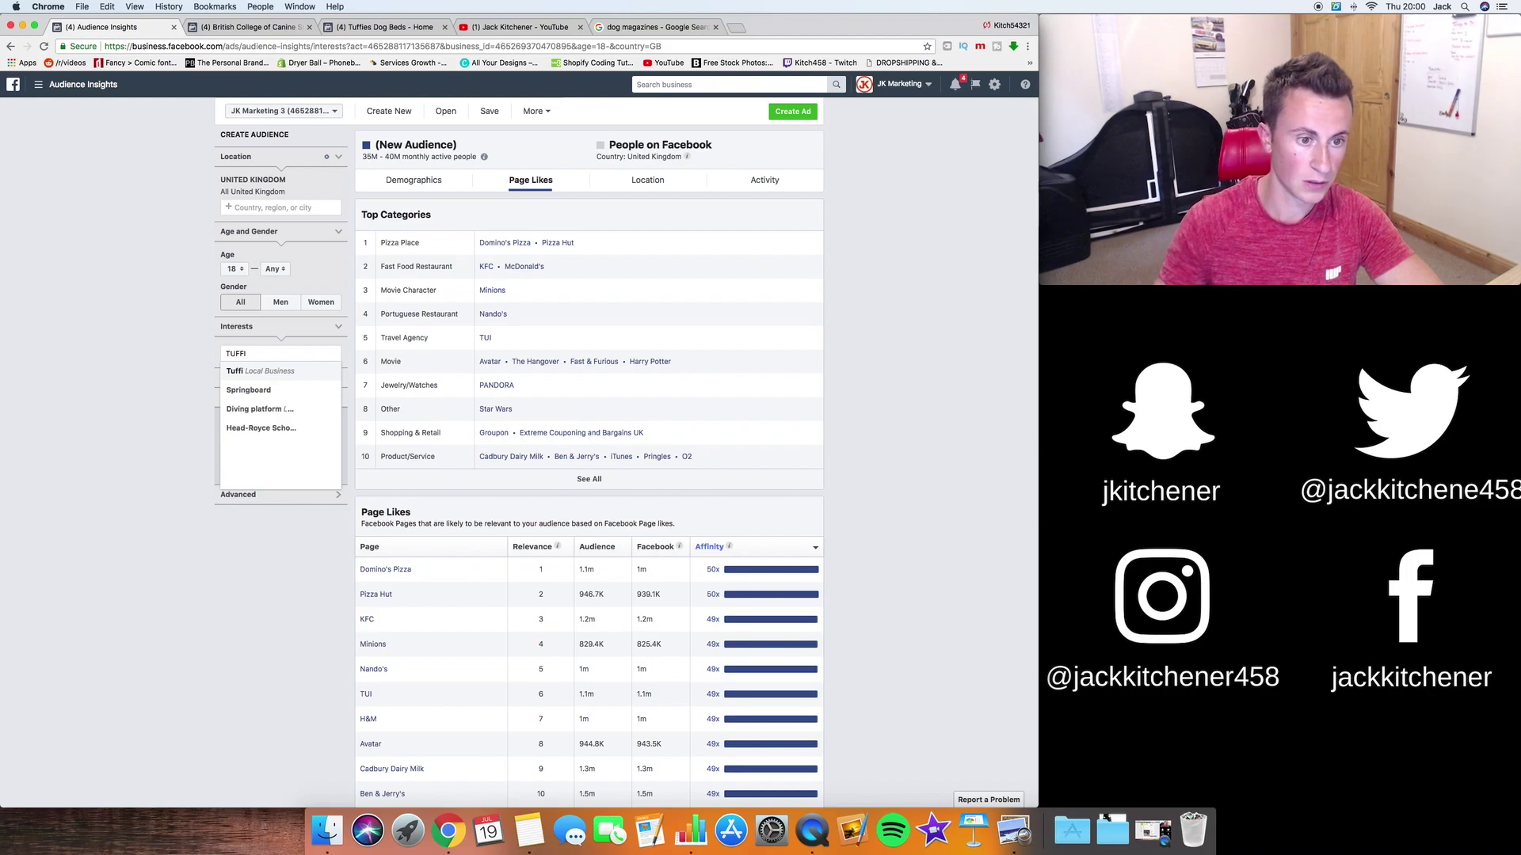
left_click(241, 371)
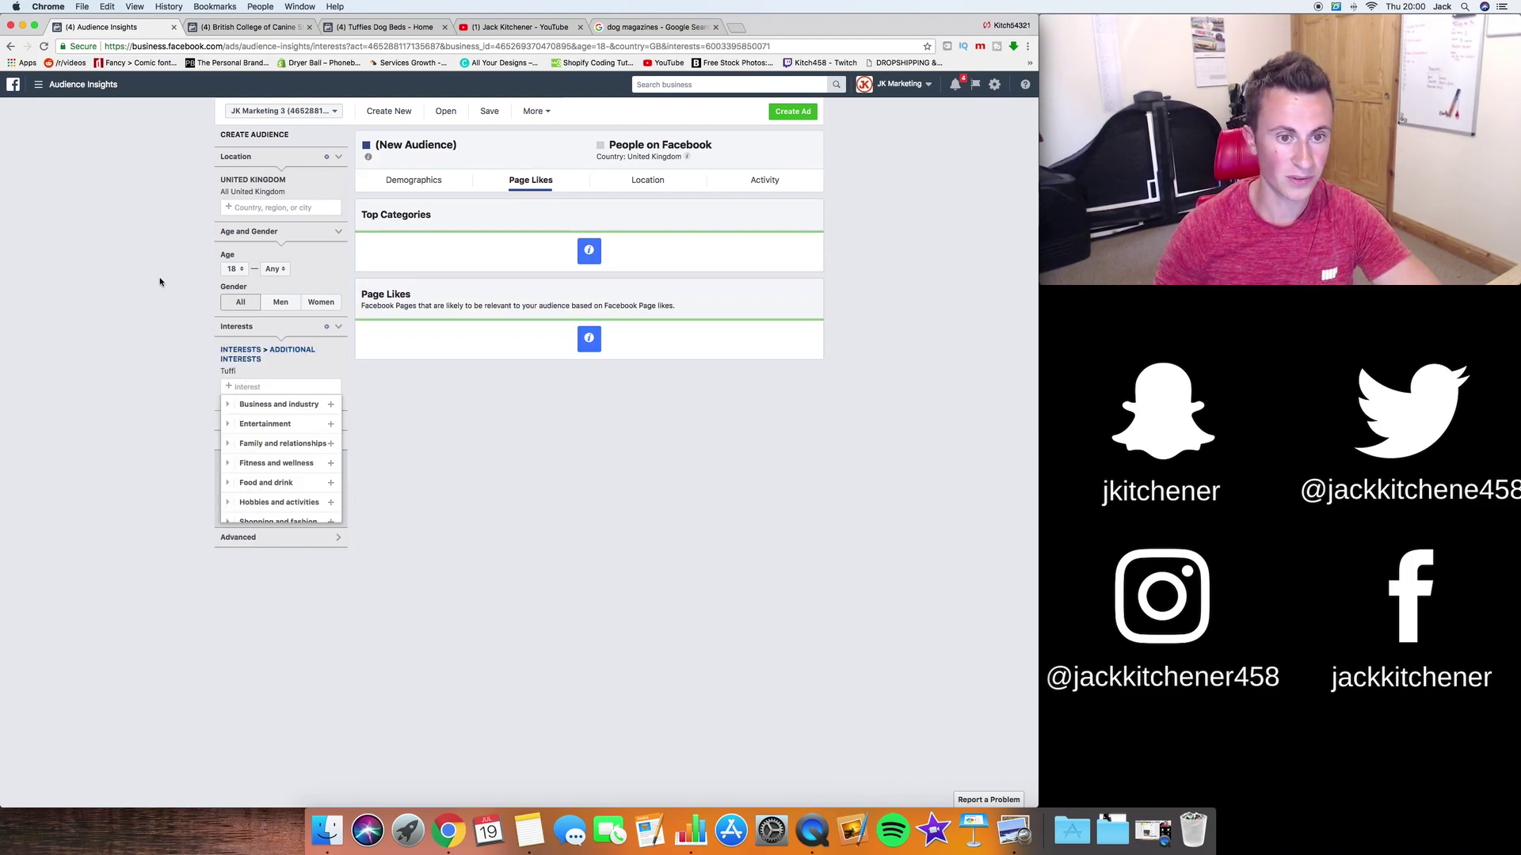
Close the Tuffies Dog Beds page, view the British College of Canine Studies page and copy its name.
left_click(444, 27)
left_click(259, 27)
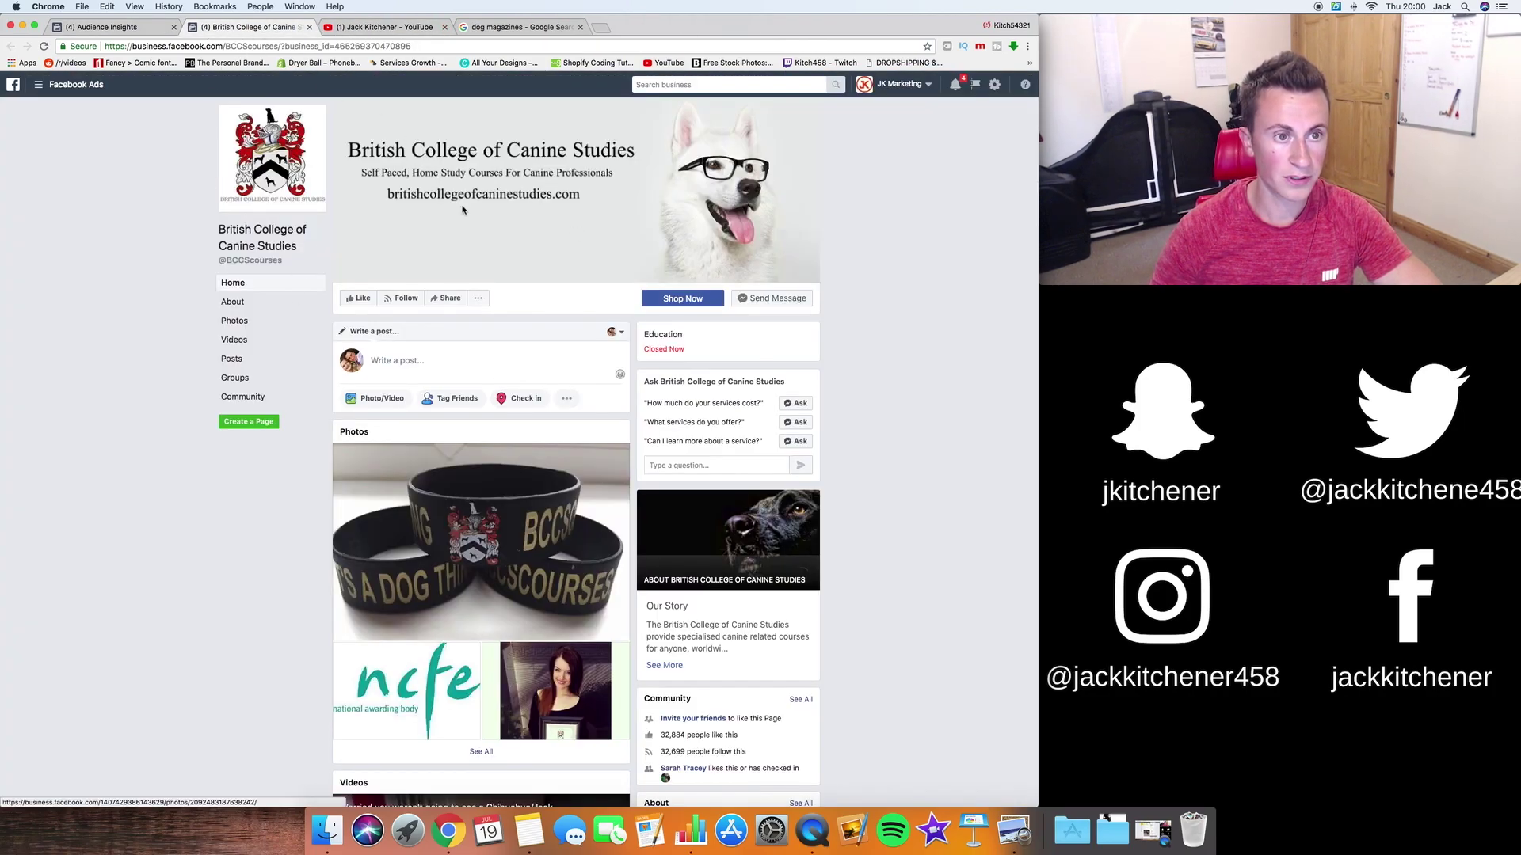
scroll(893, 277, "down", 3)
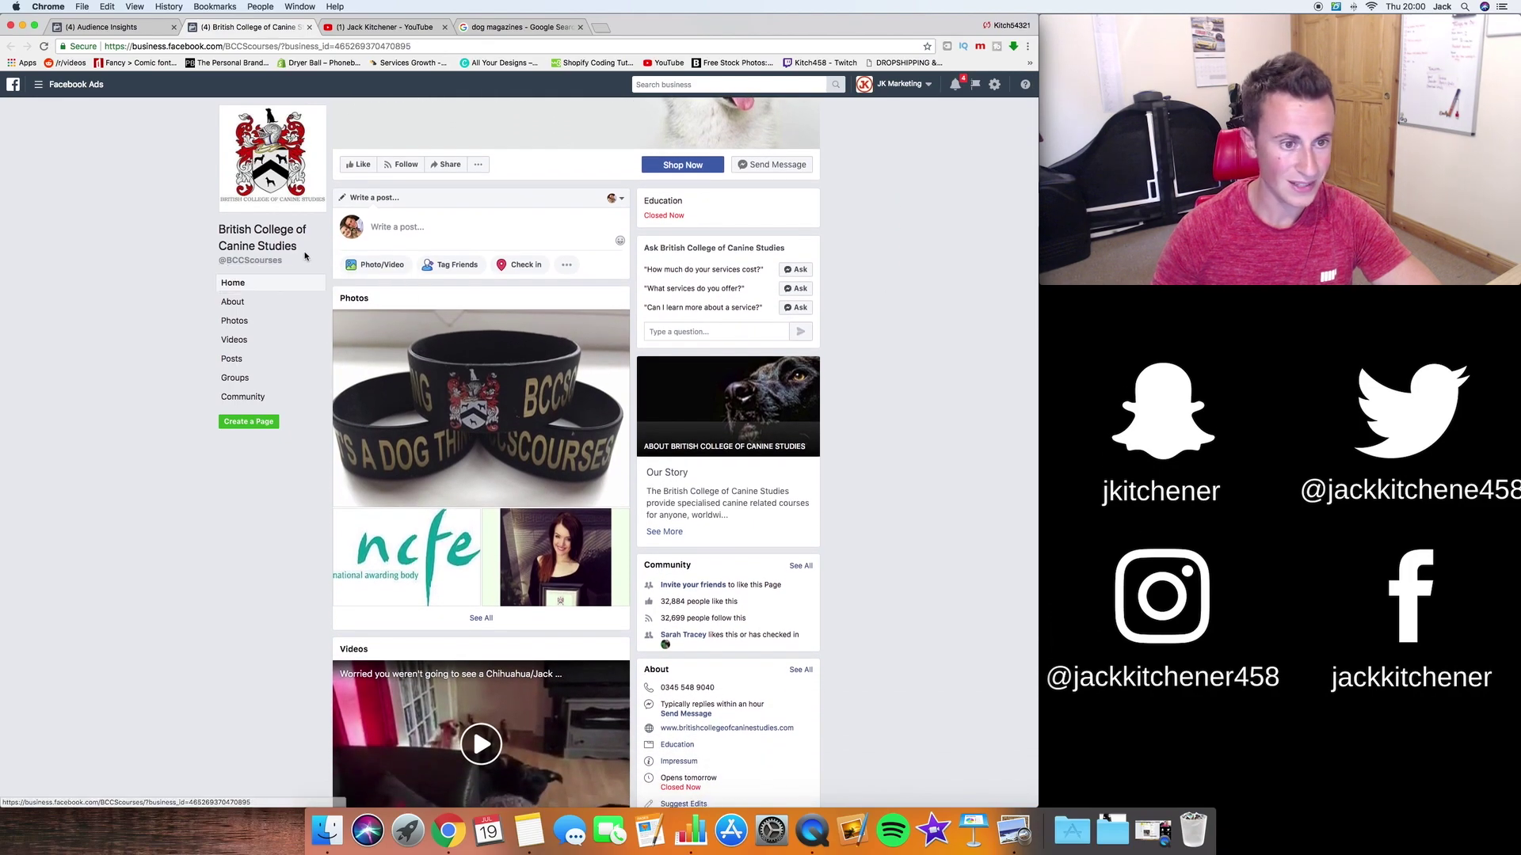
left_click_drag(301, 252, 212, 231)
key("super+c")
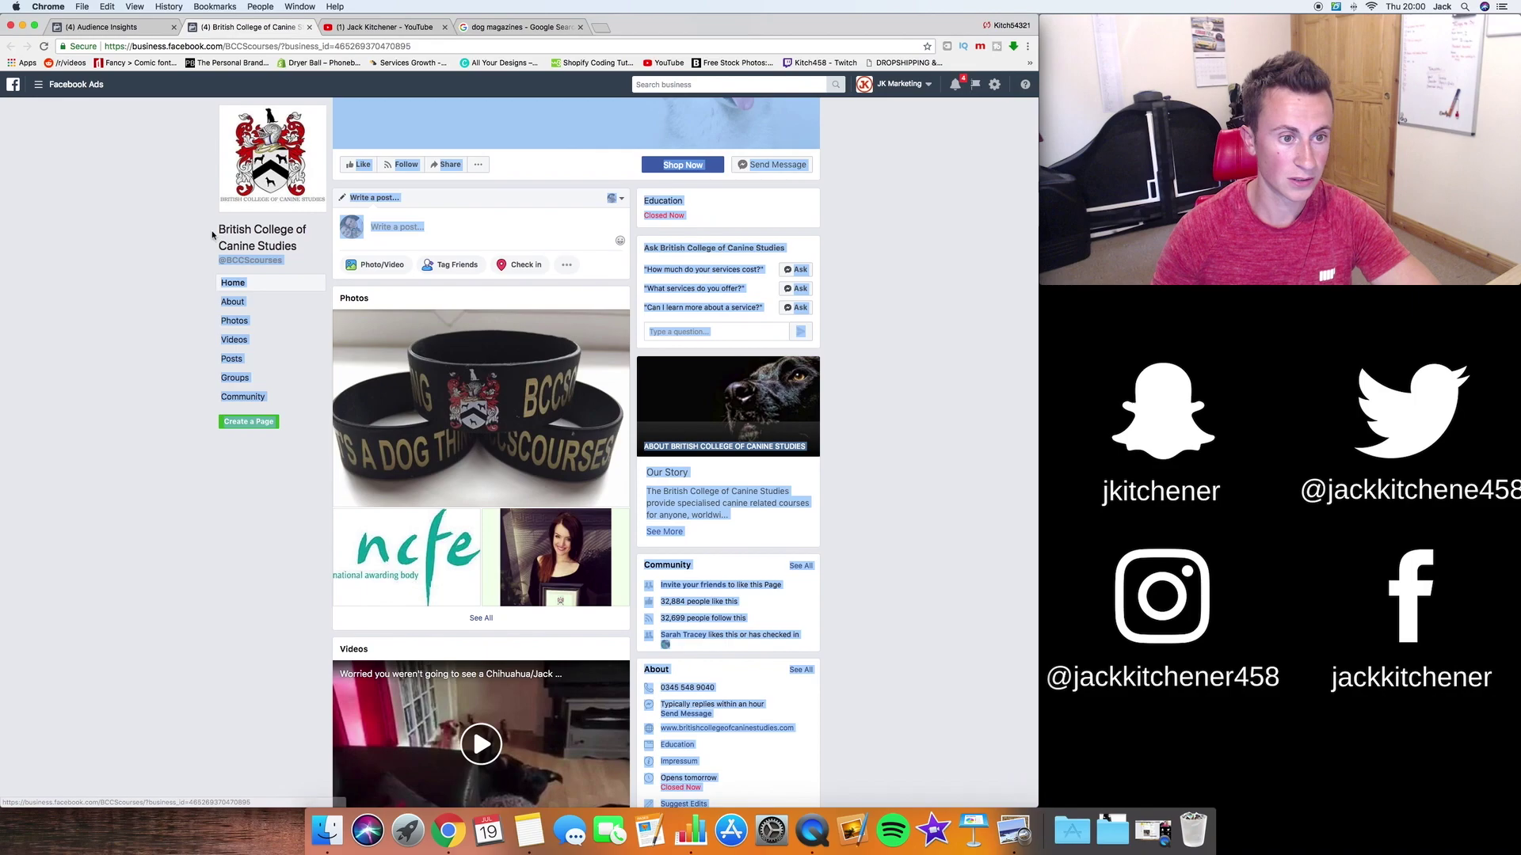
Search the Audience Insights interests for British College of Canine Studies and remove the Tuffi interest.
left_click(107, 27)
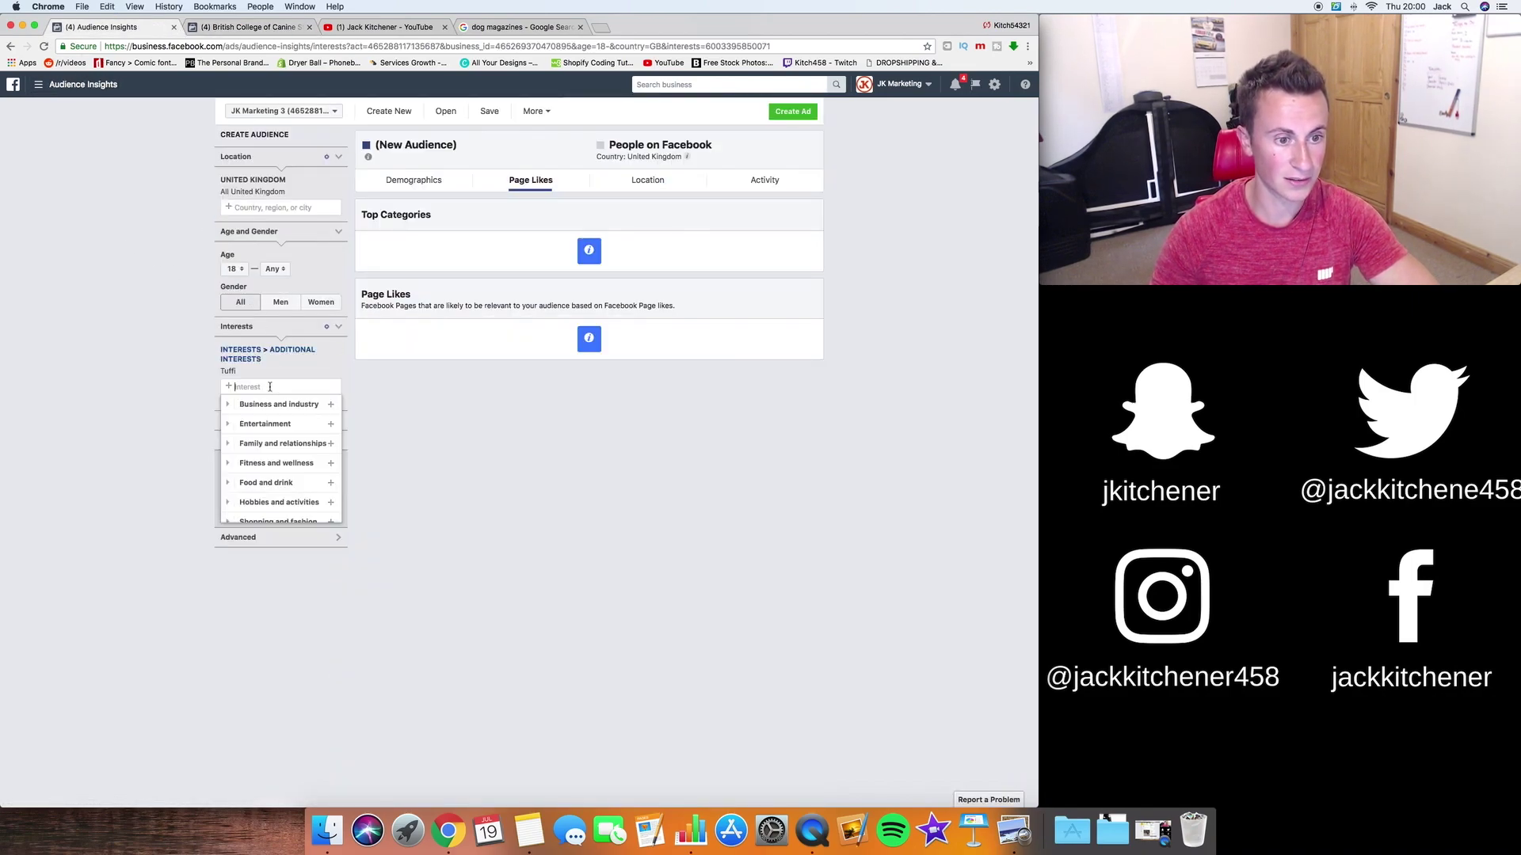
key("super+v")
left_click(340, 371)
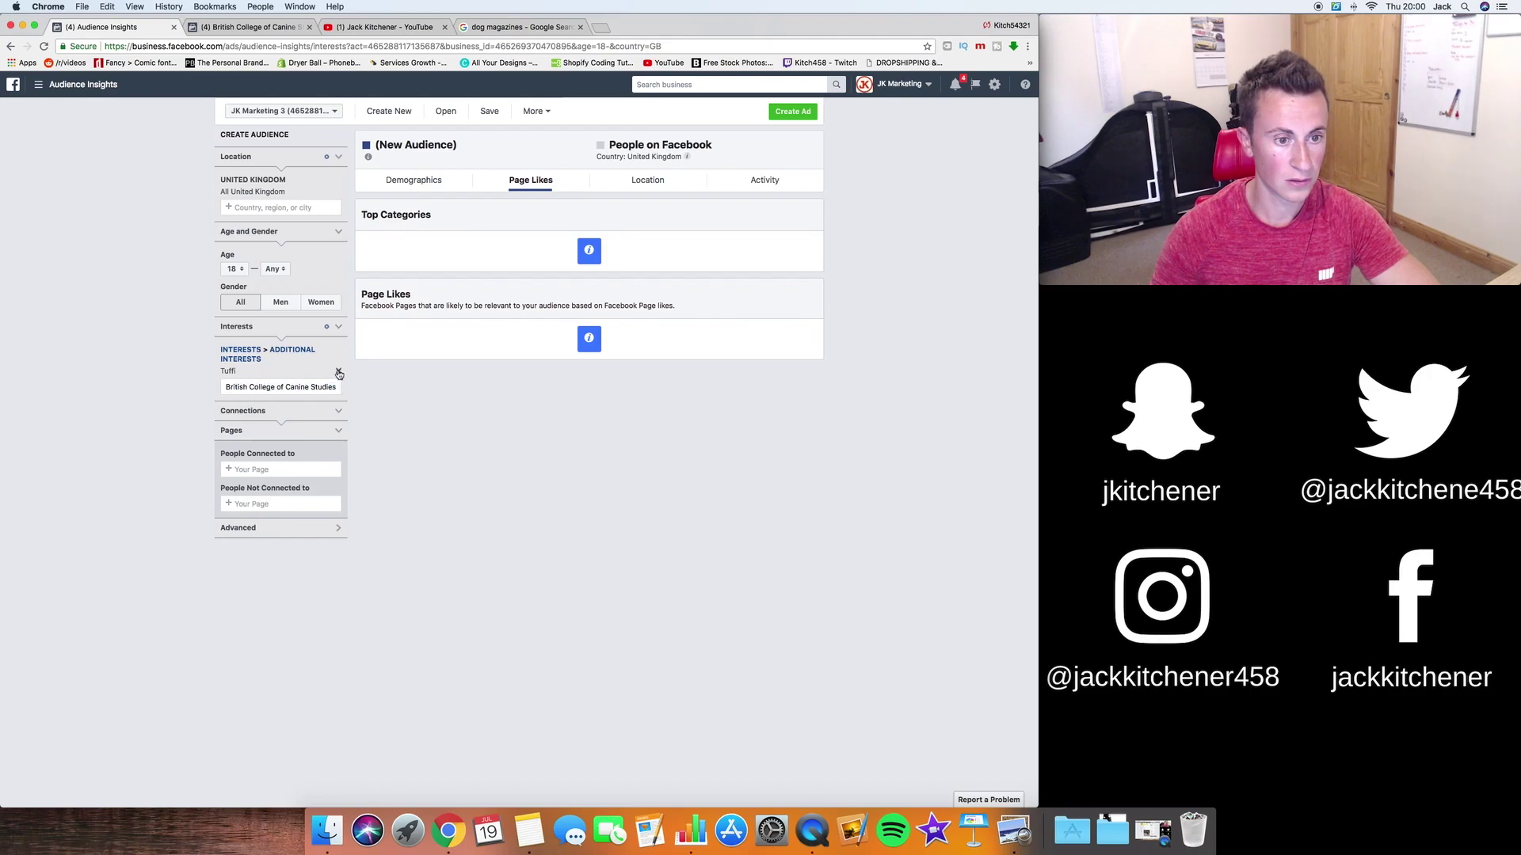
Search the interests for the abbreviation BCC and longer variants, then close the British College of Canine Studies page.
key("super+a")
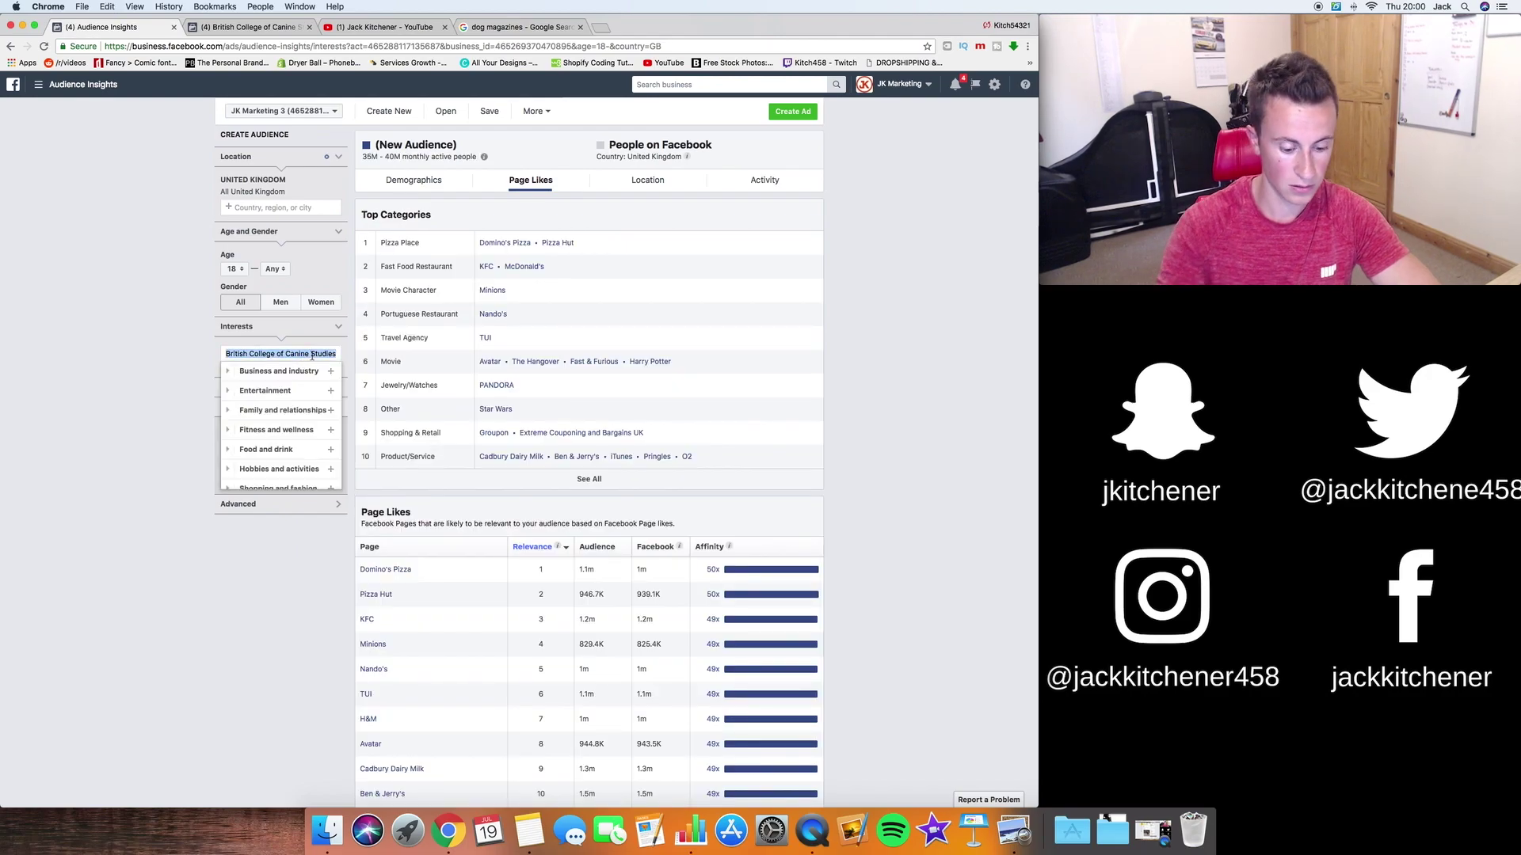
type("BCC")
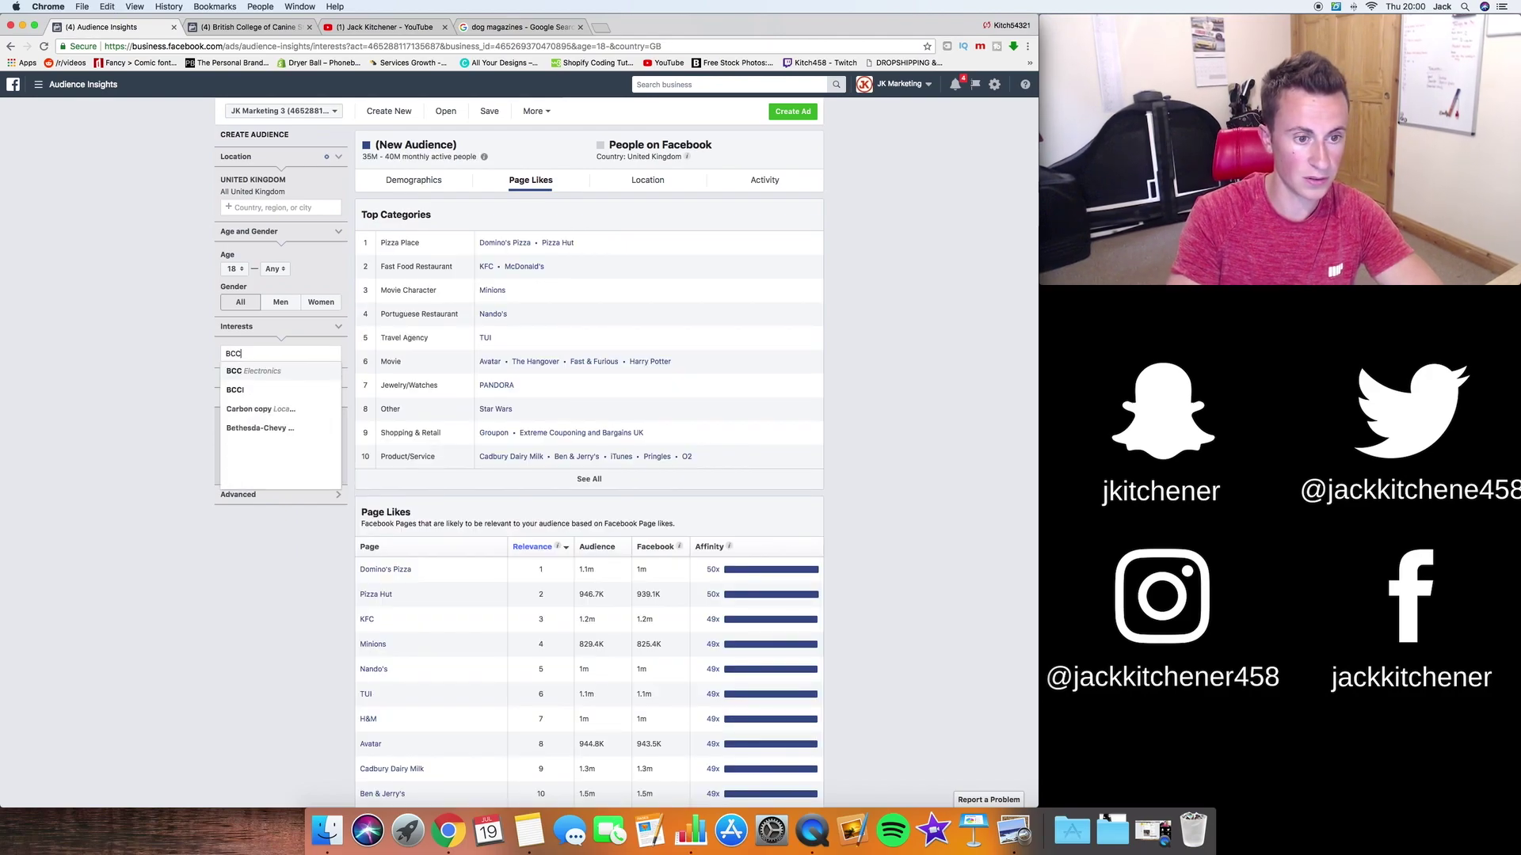
type("O")
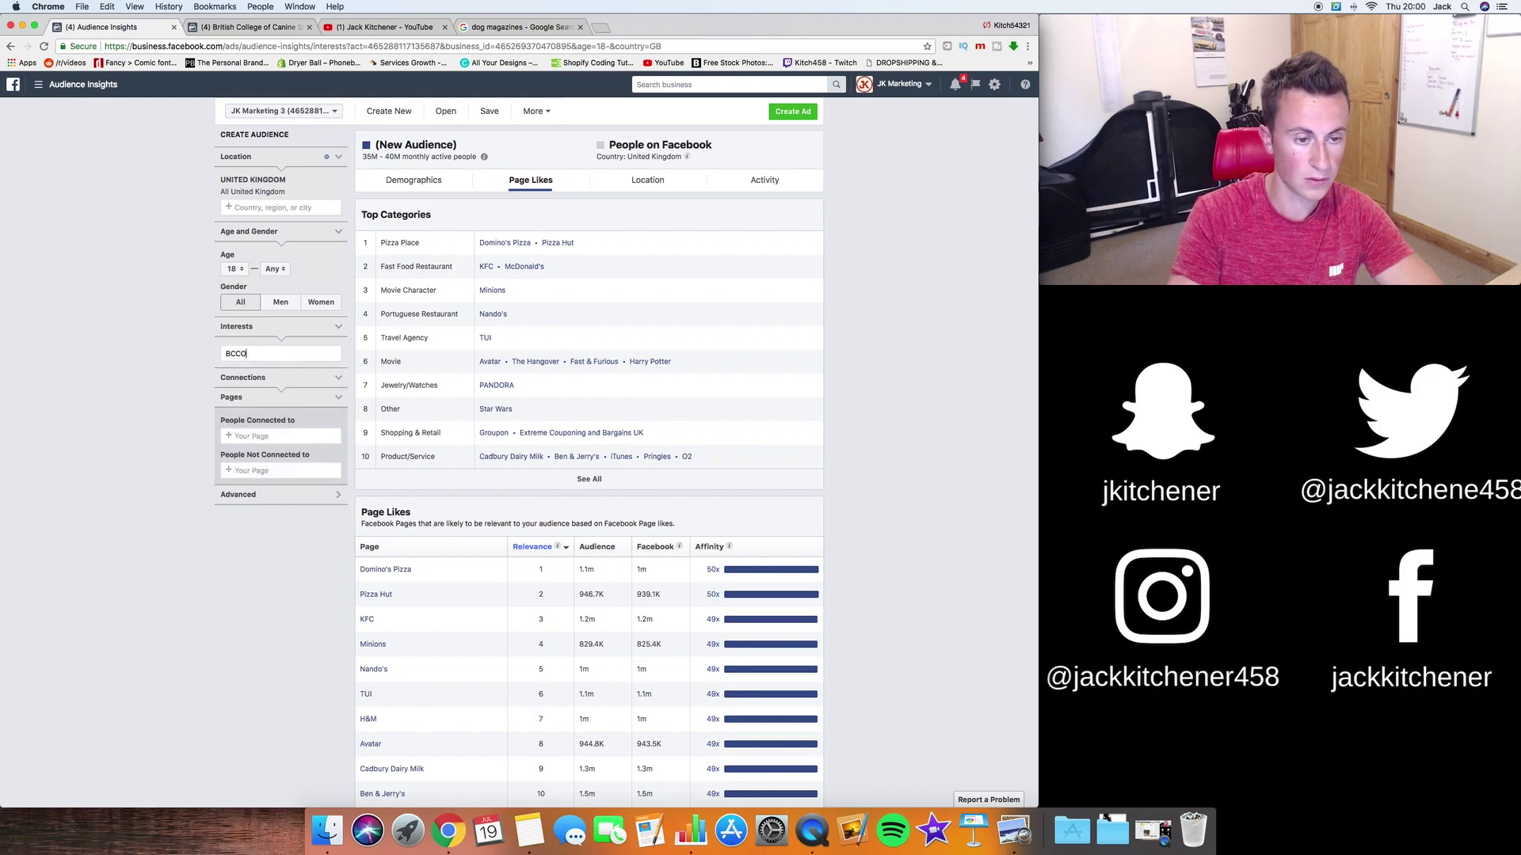
type("F")
key("BackSpace")
key("BackSpace")
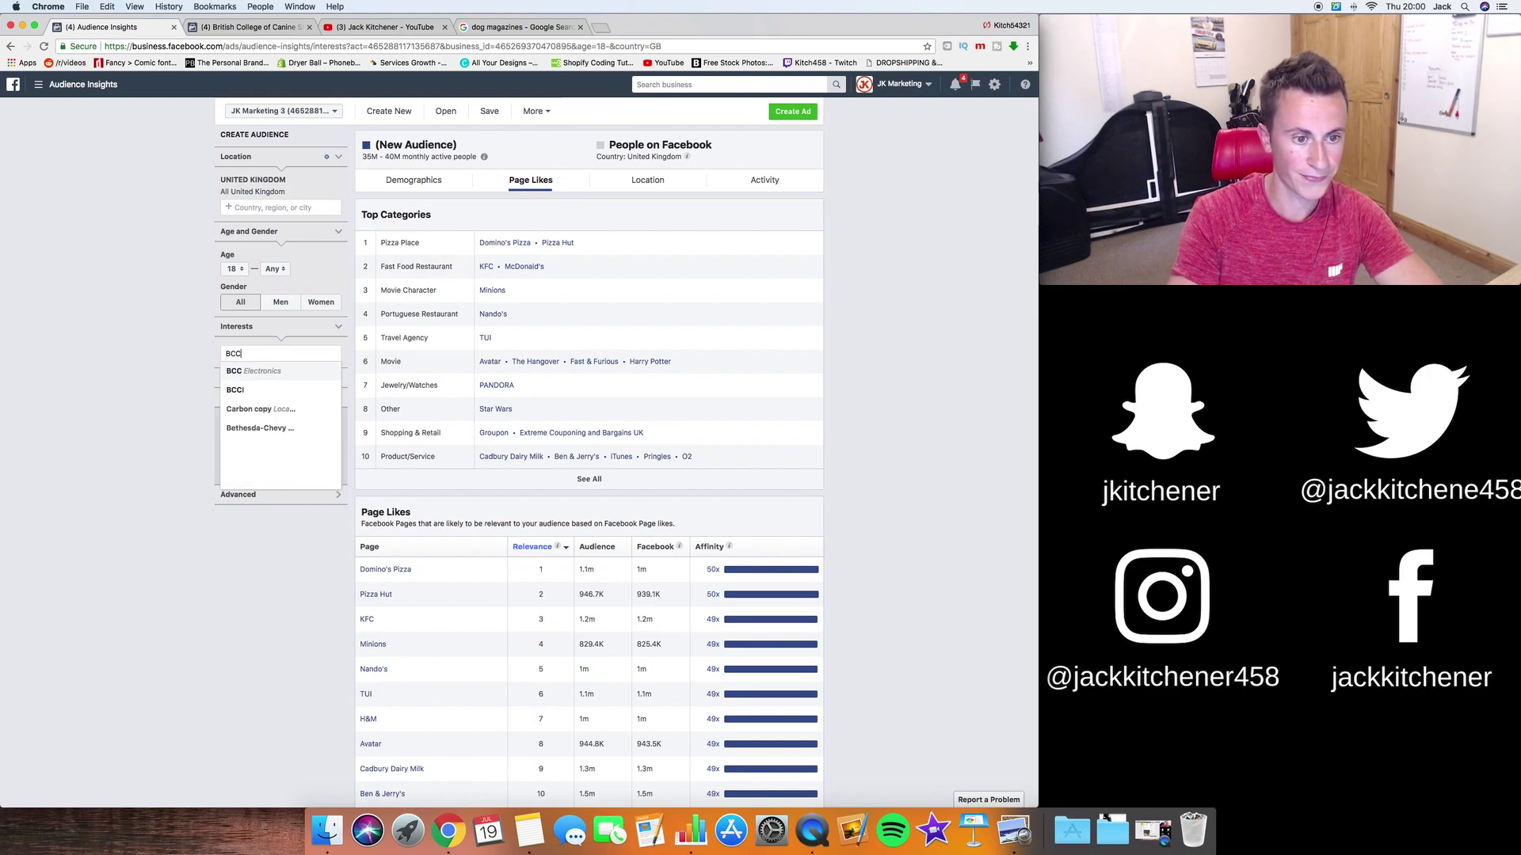
type("C")
key("BackSpace")
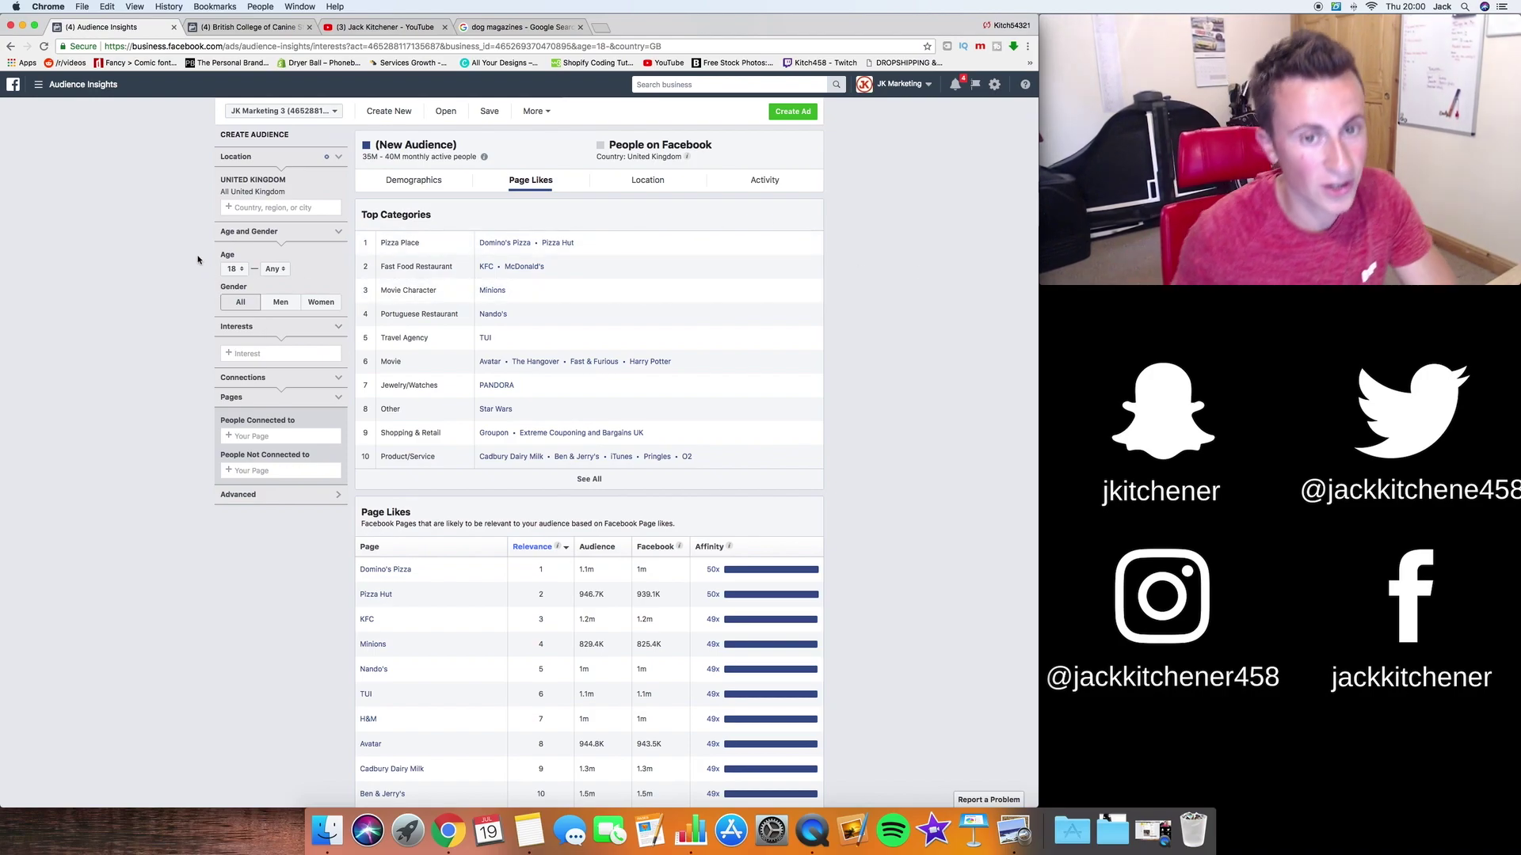
left_click(249, 25)
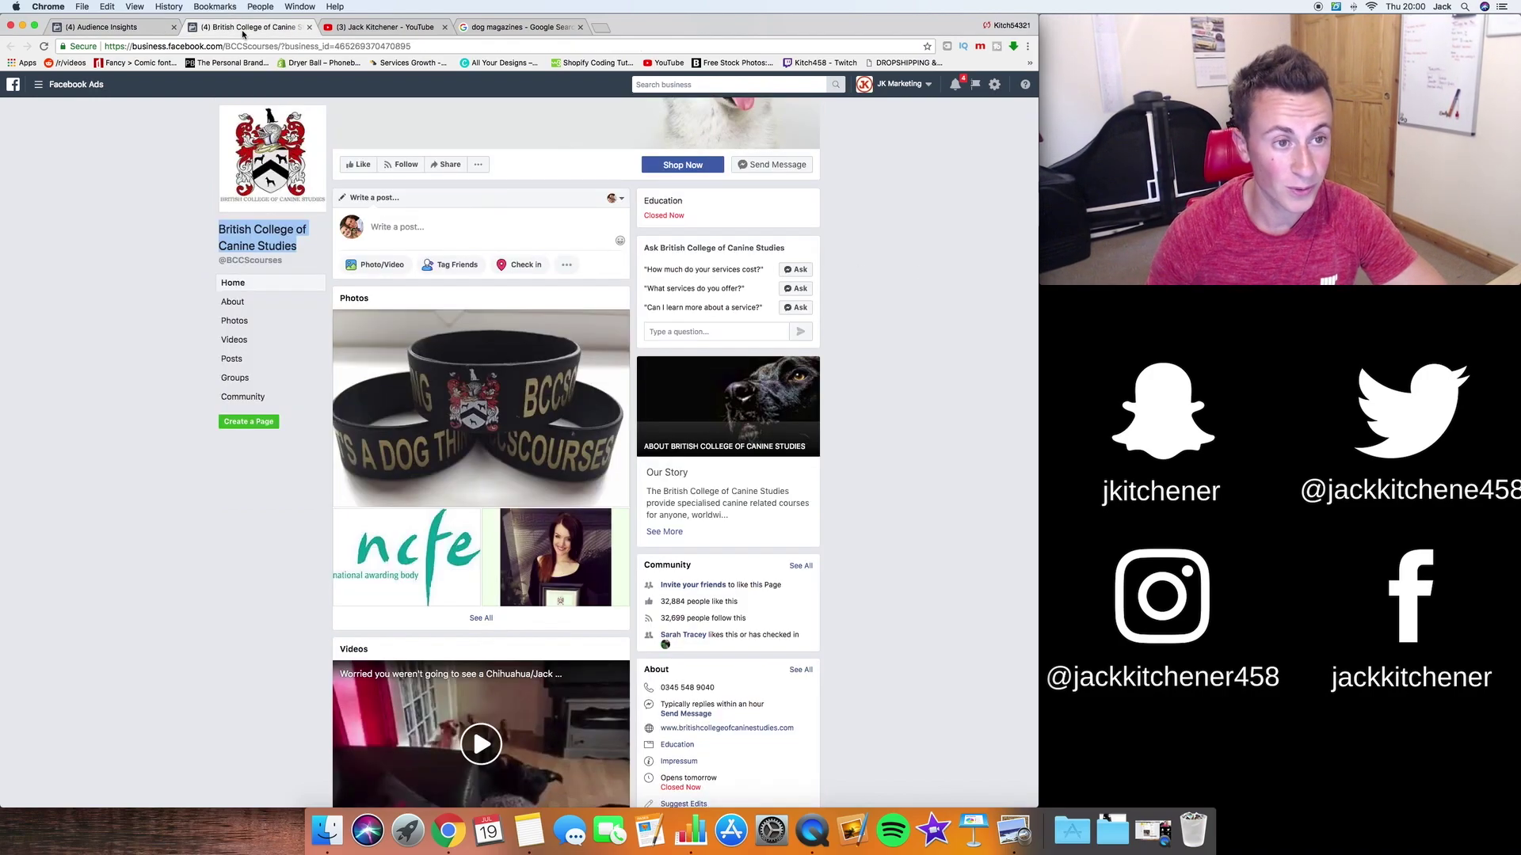
left_click(309, 27)
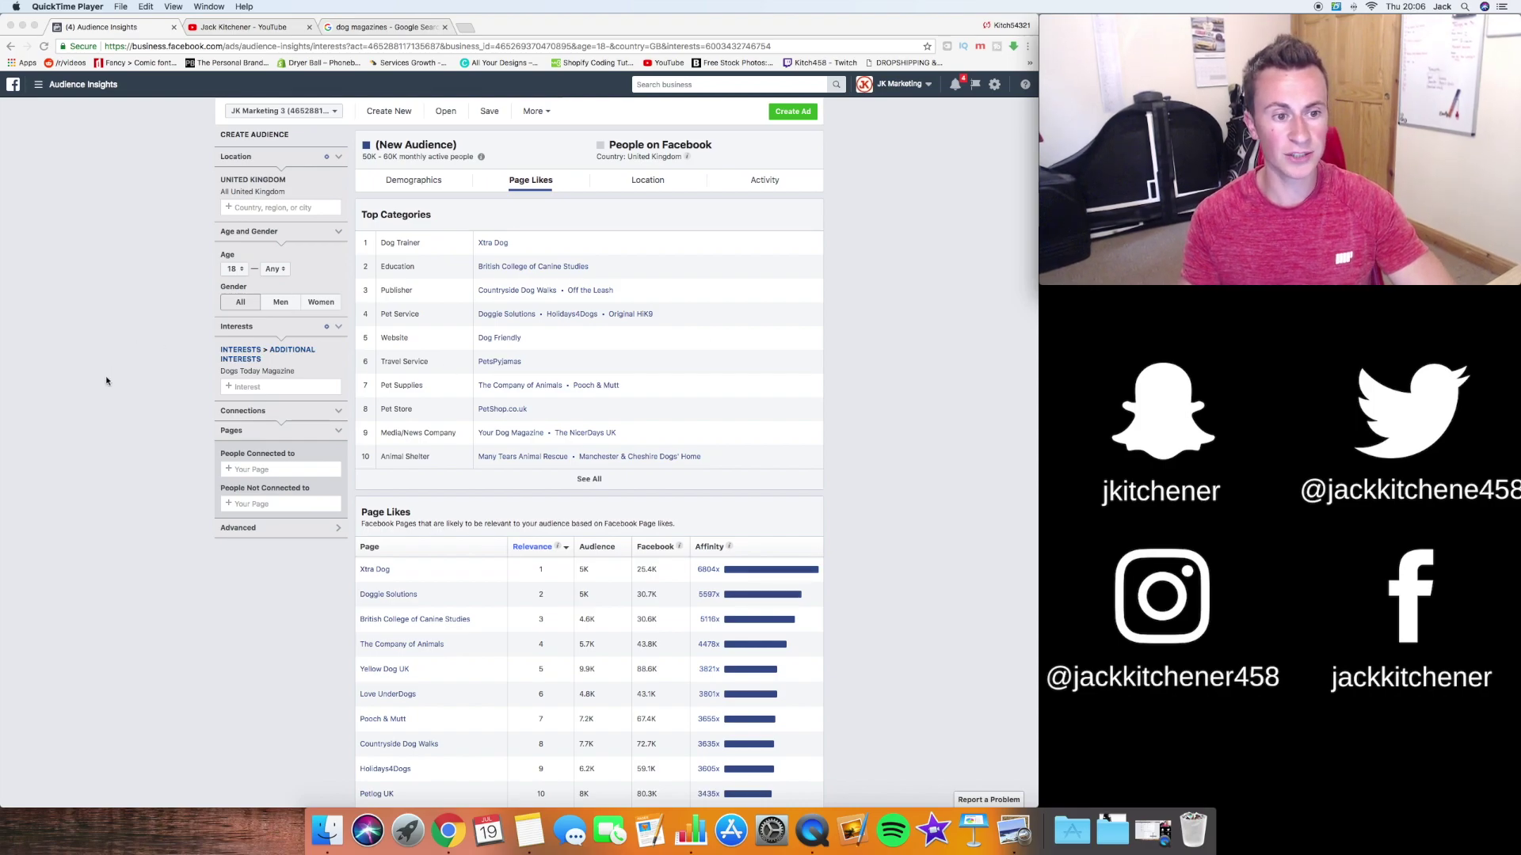
Examine the top categories and the page likes list for the Dogs Today Magazine audience.
left_click(864, 252)
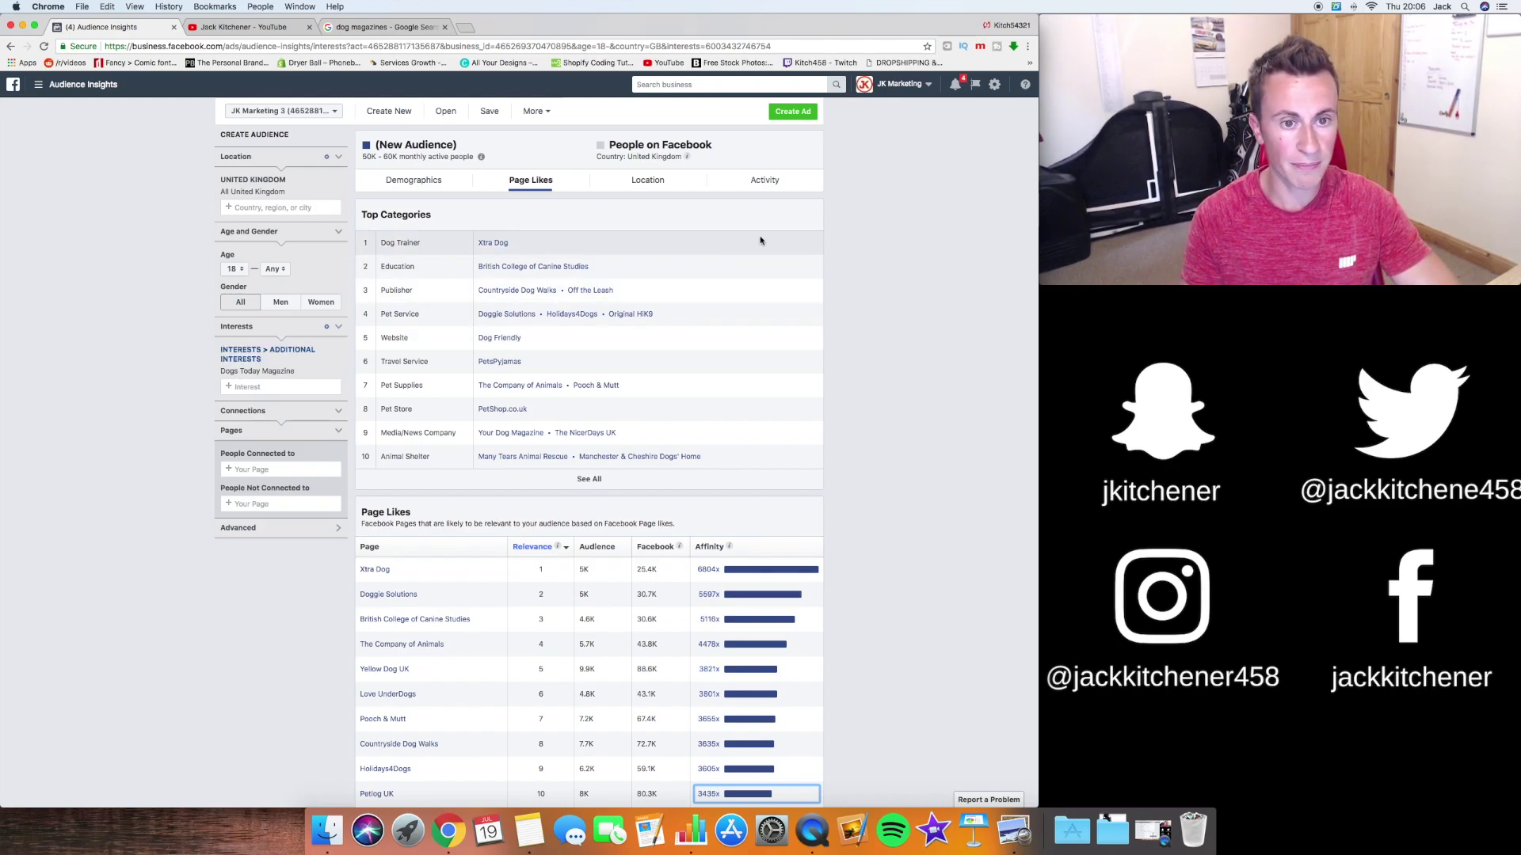
scroll(854, 205, "down", 1)
scroll(854, 205, "down", 1)
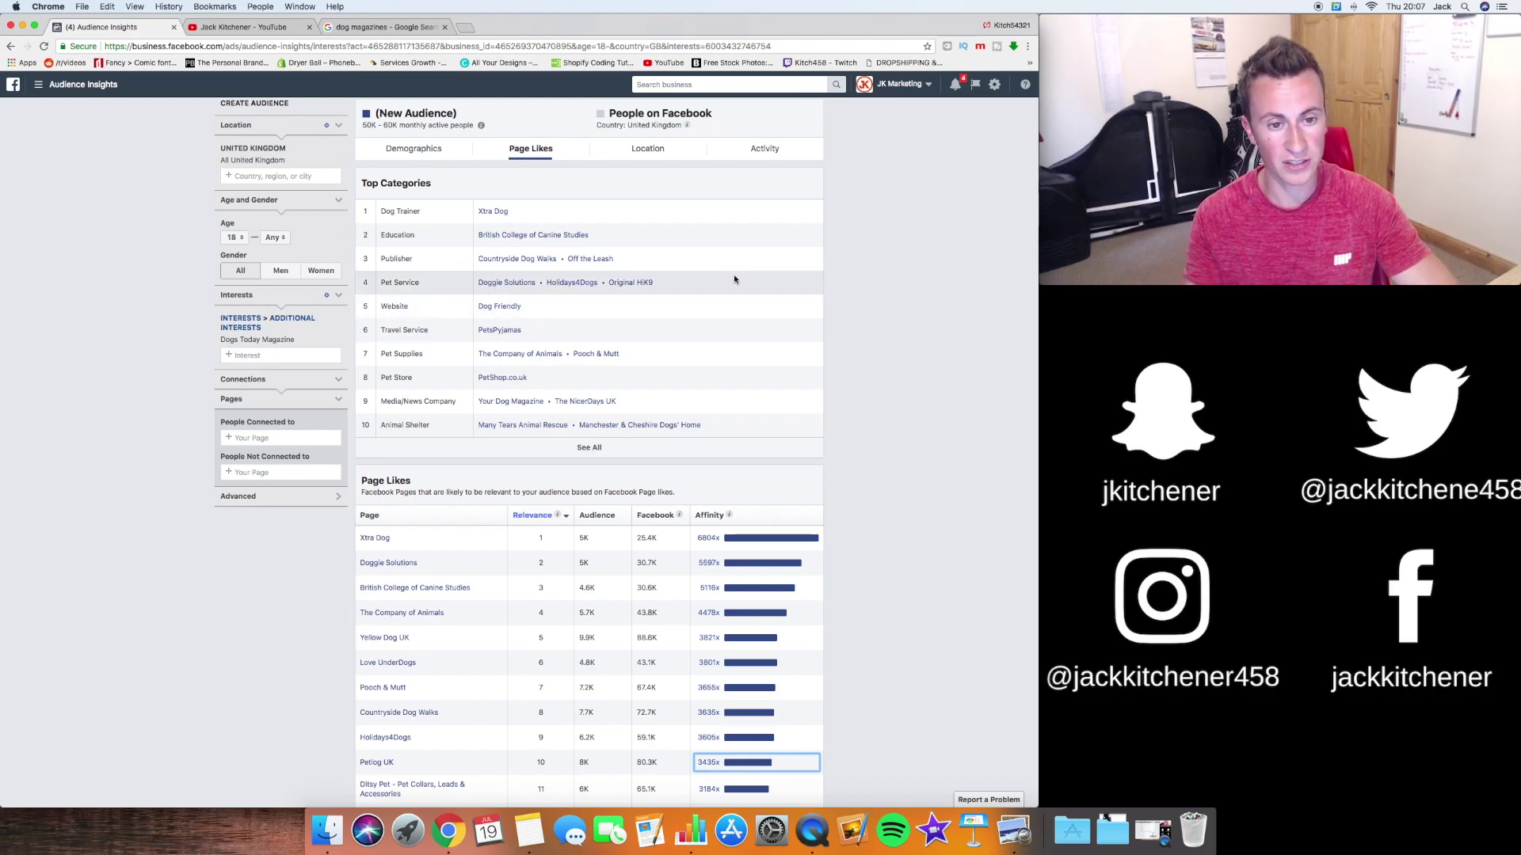
scroll(872, 273, "down", 3)
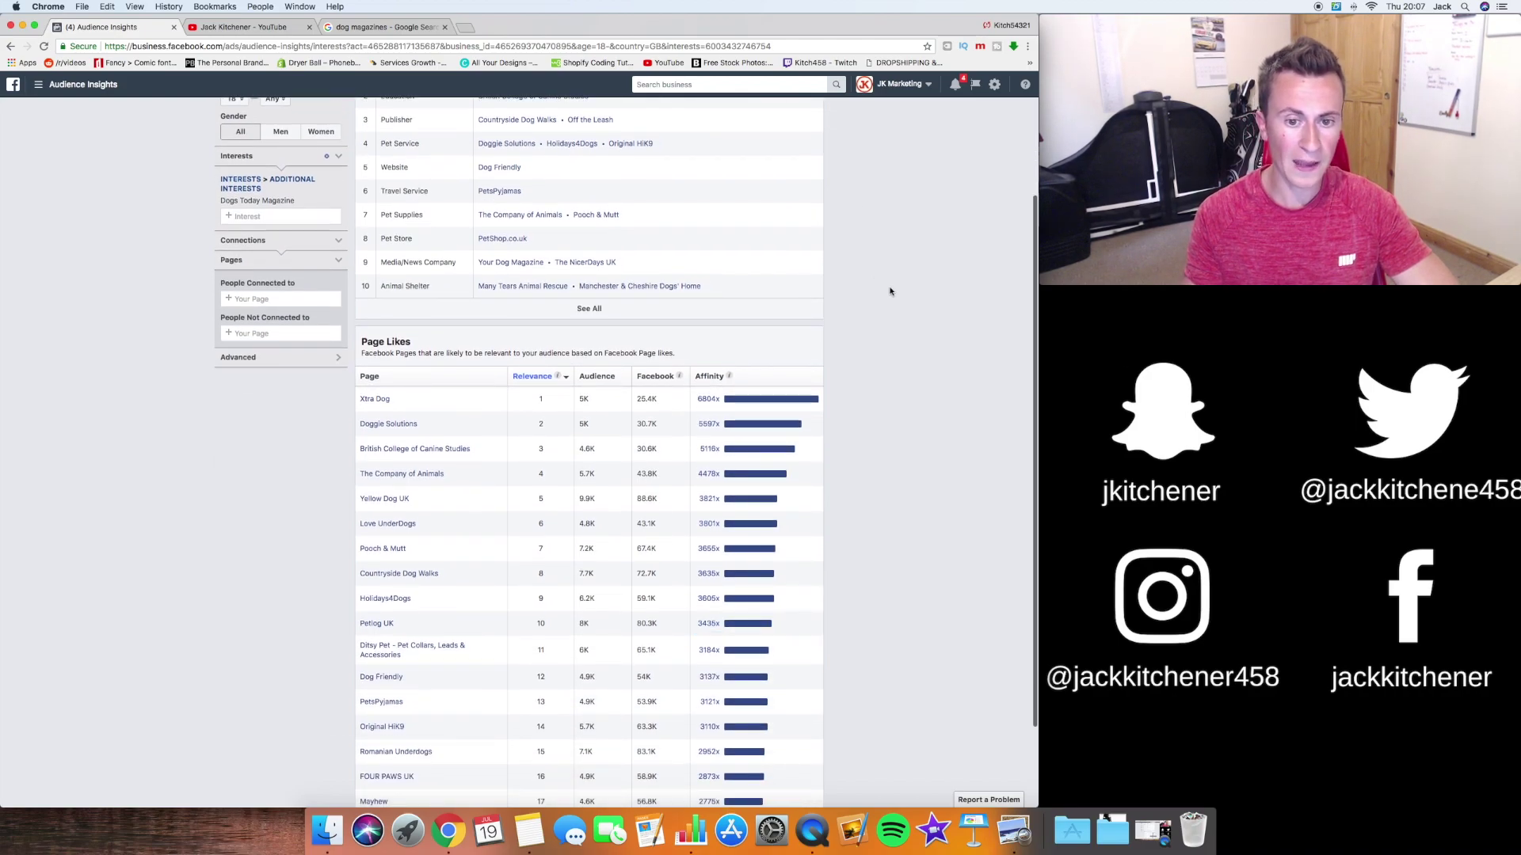
scroll(890, 292, "down", 2)
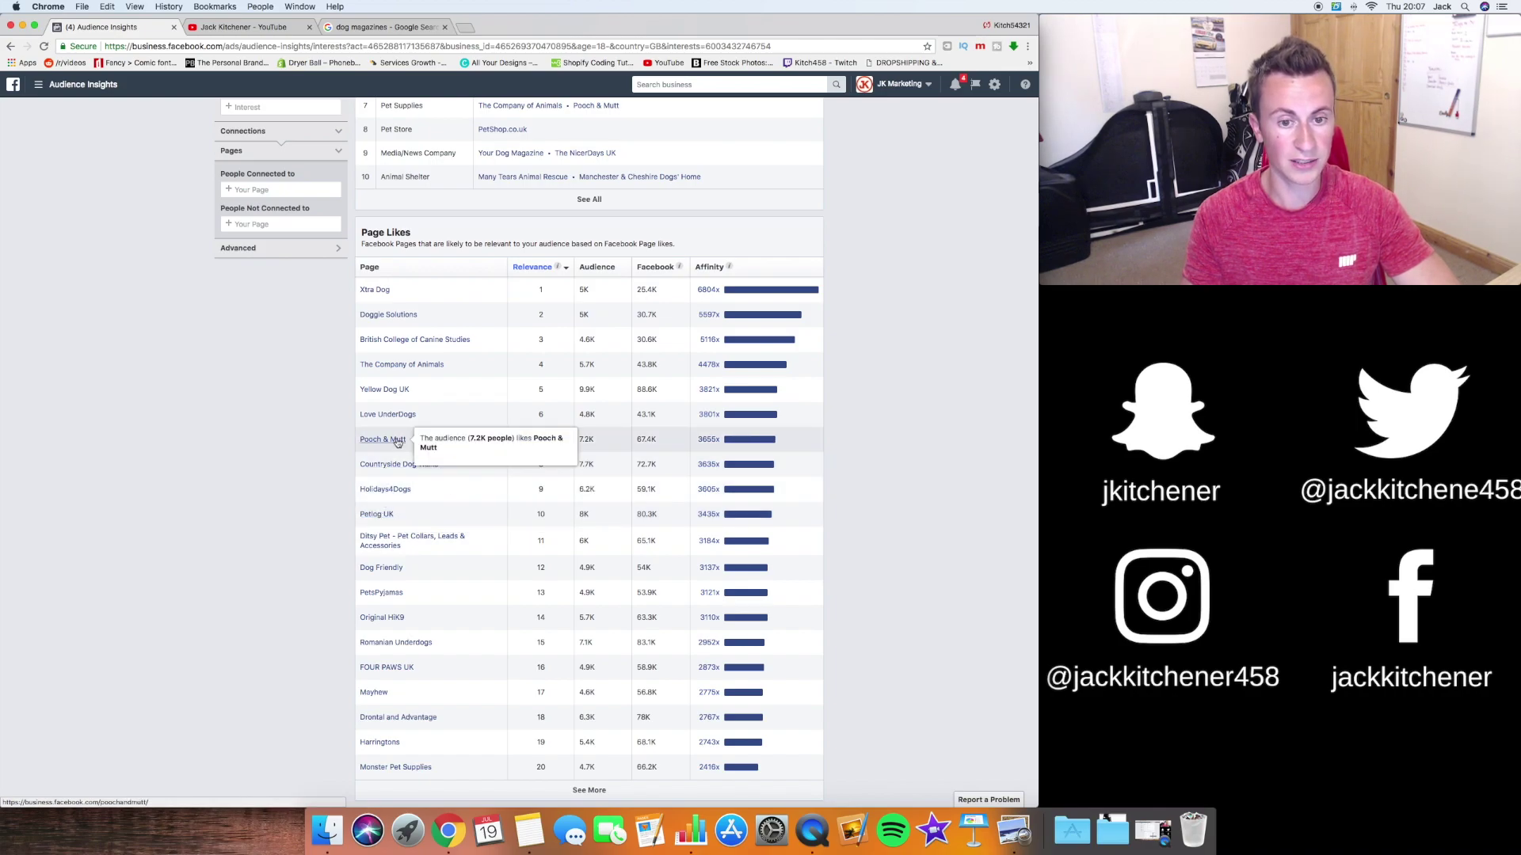
scroll(841, 367, "up", 5)
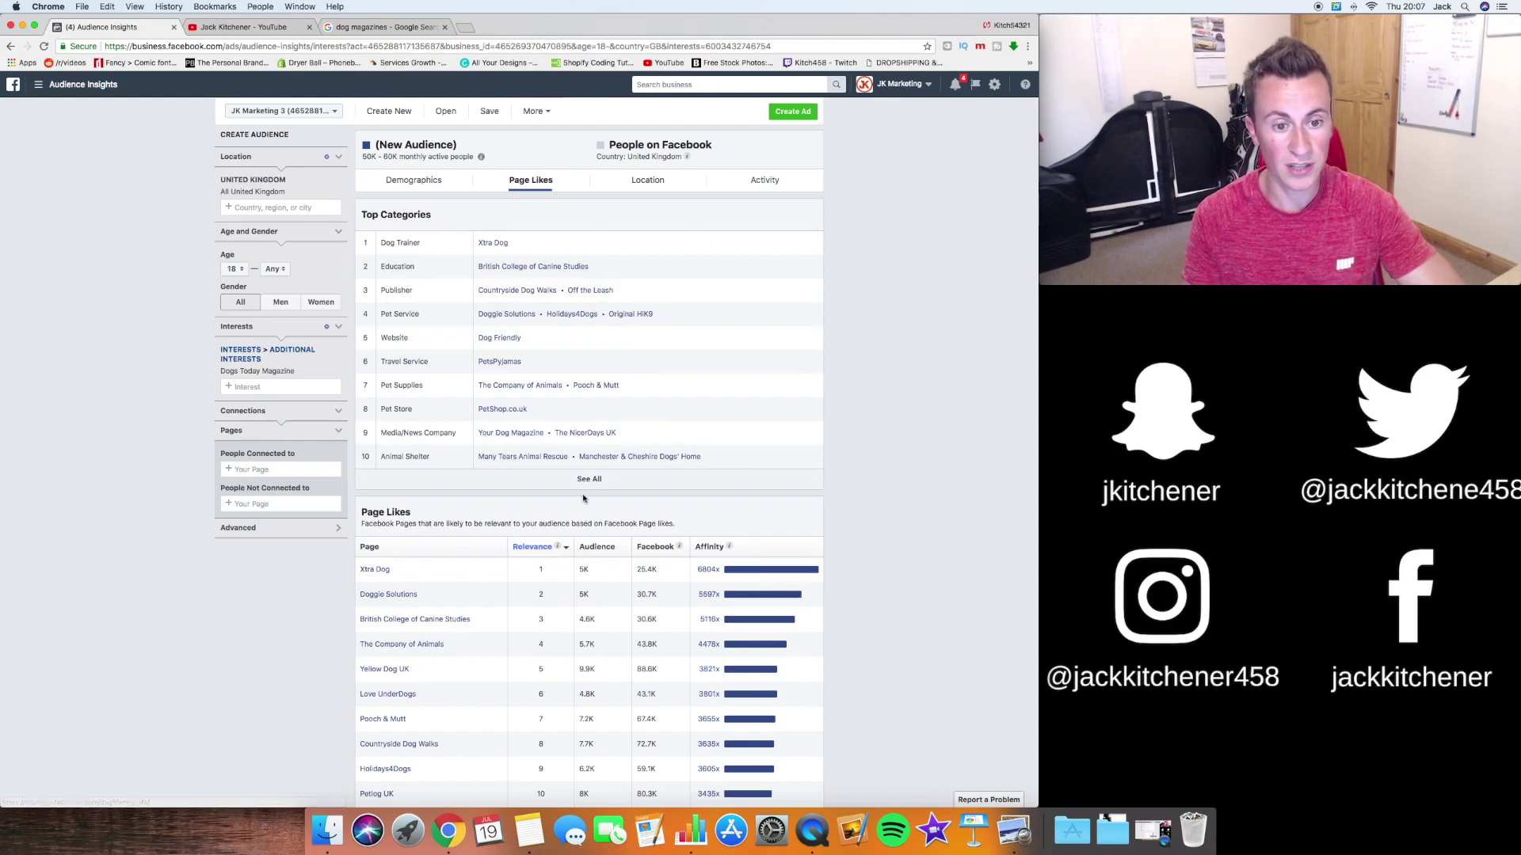
scroll(892, 309, "down", 1)
scroll(892, 310, "down", 3)
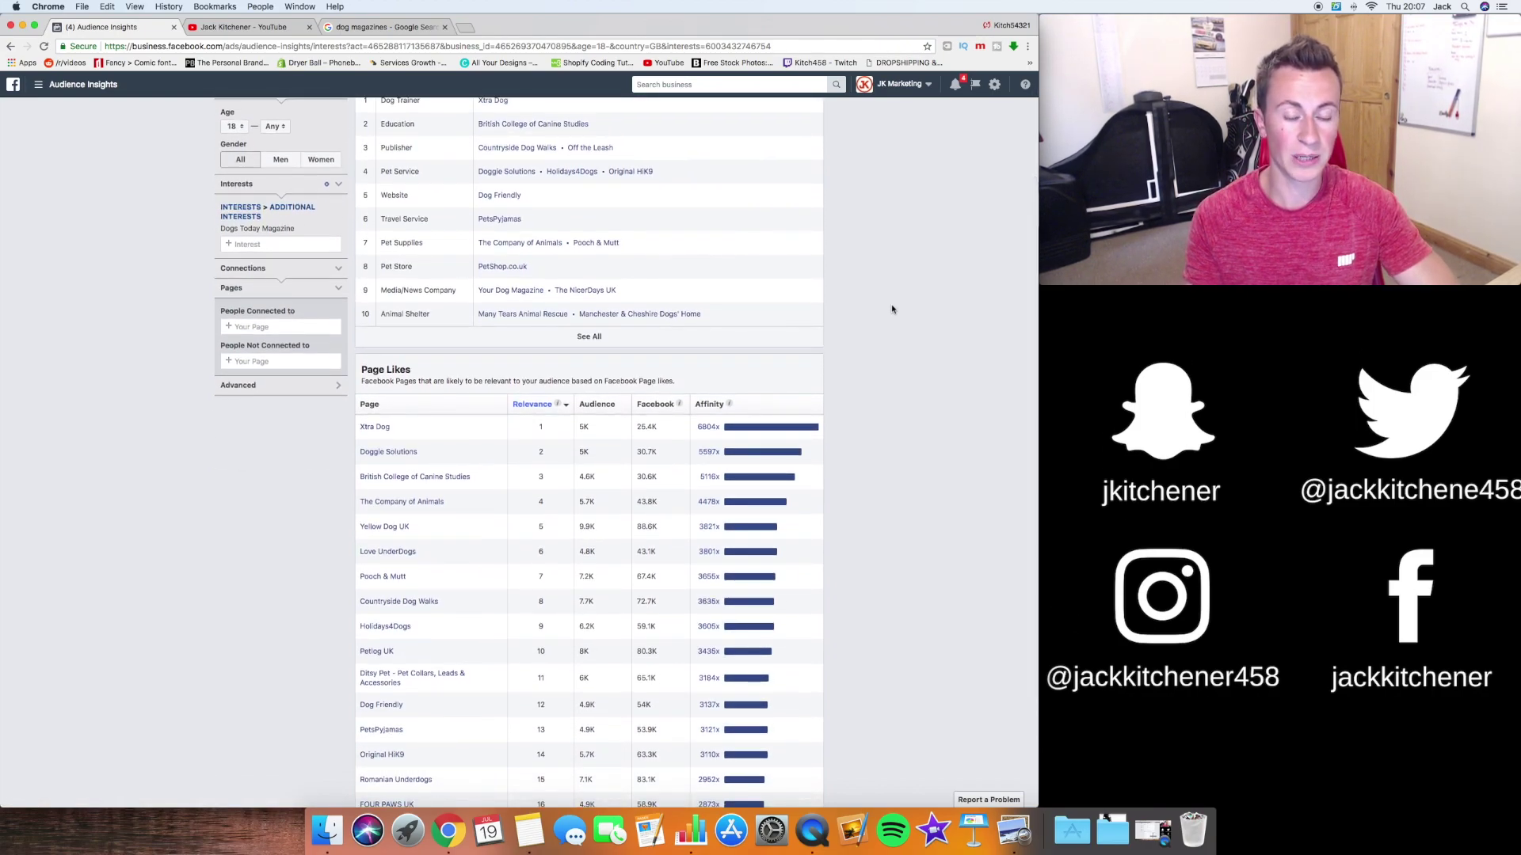
scroll(892, 309, "up", 4)
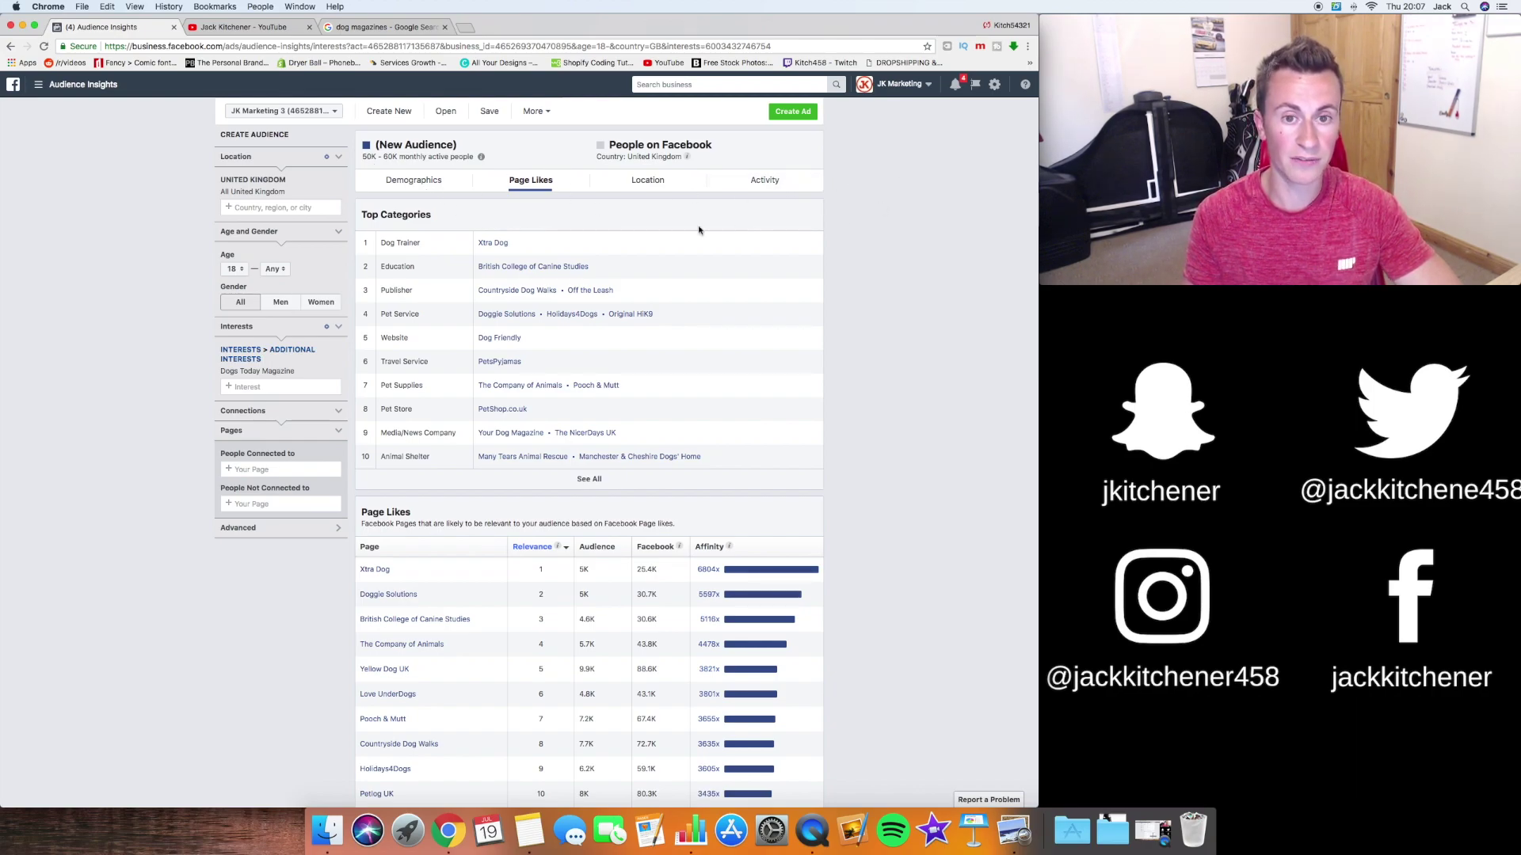
Examine the Dogs Today Magazine audience's demographics, covering age and gender, relationship status, education level and job titles.
left_click(374, 182)
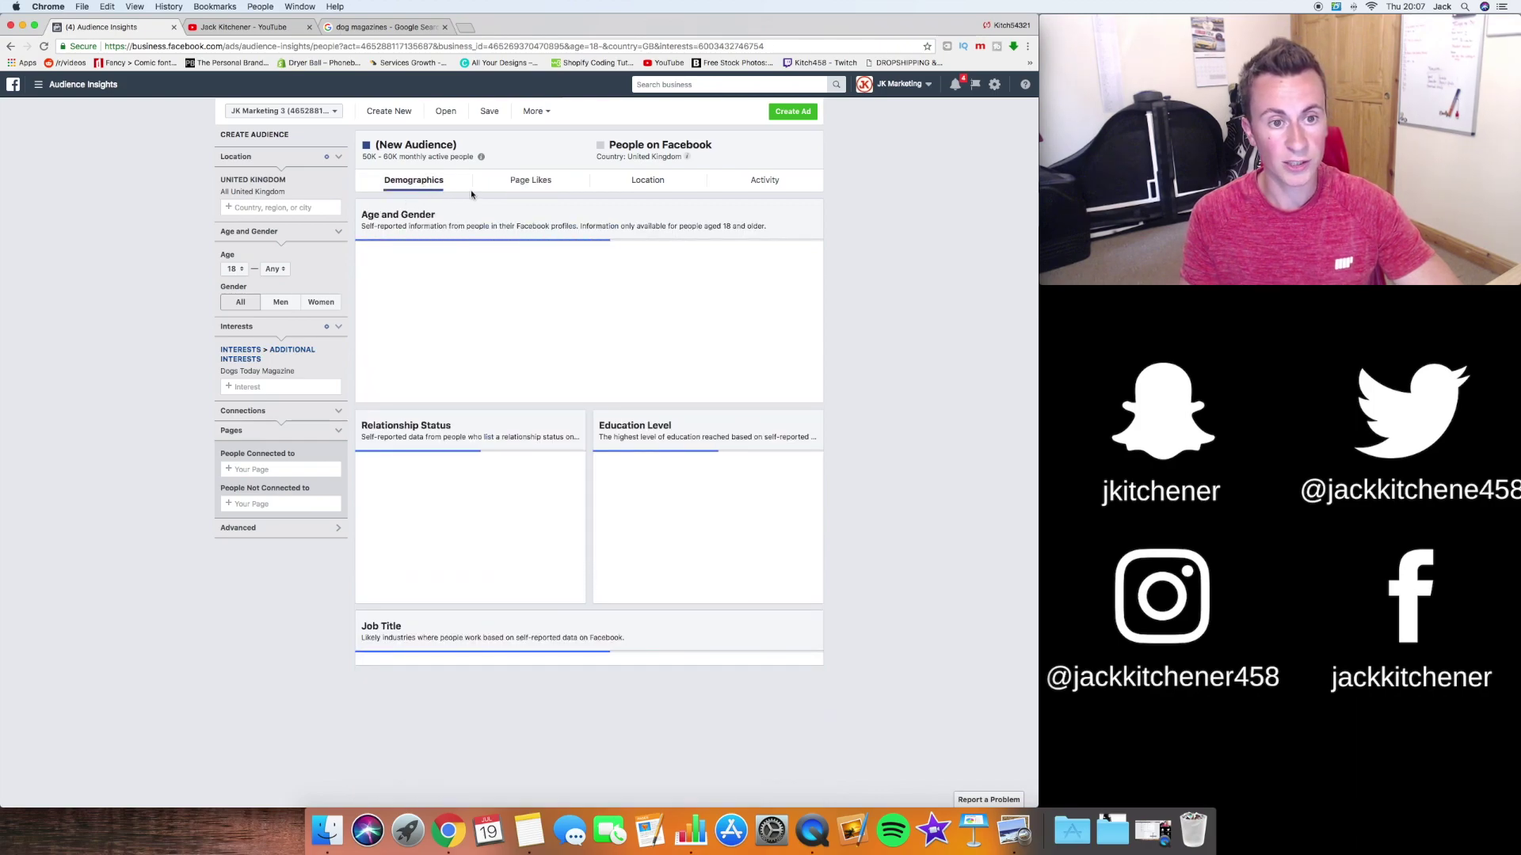
scroll(480, 190, "down", 1)
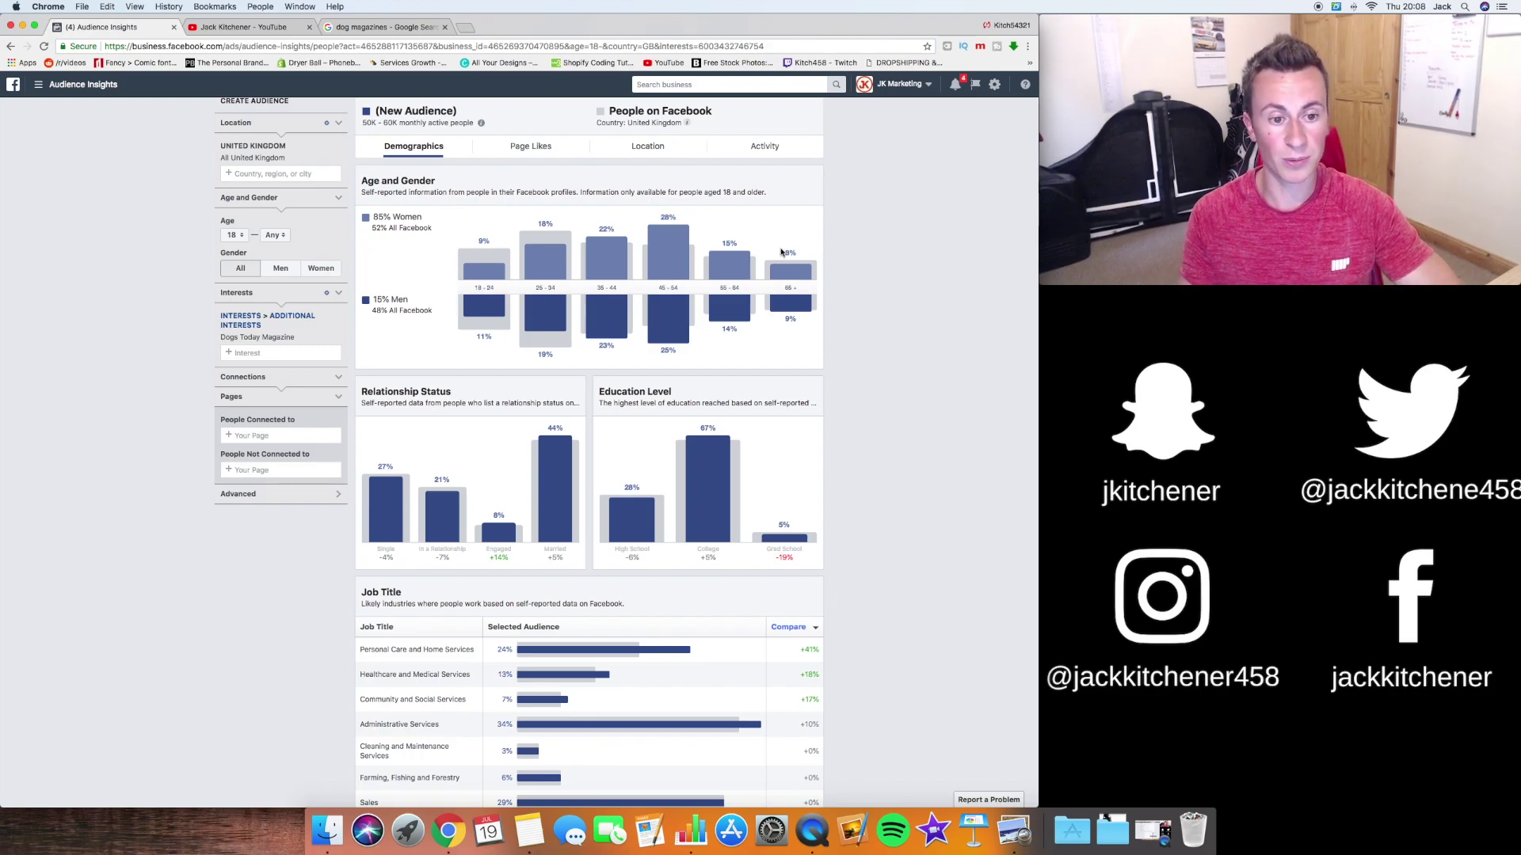
scroll(911, 348, "down", 3)
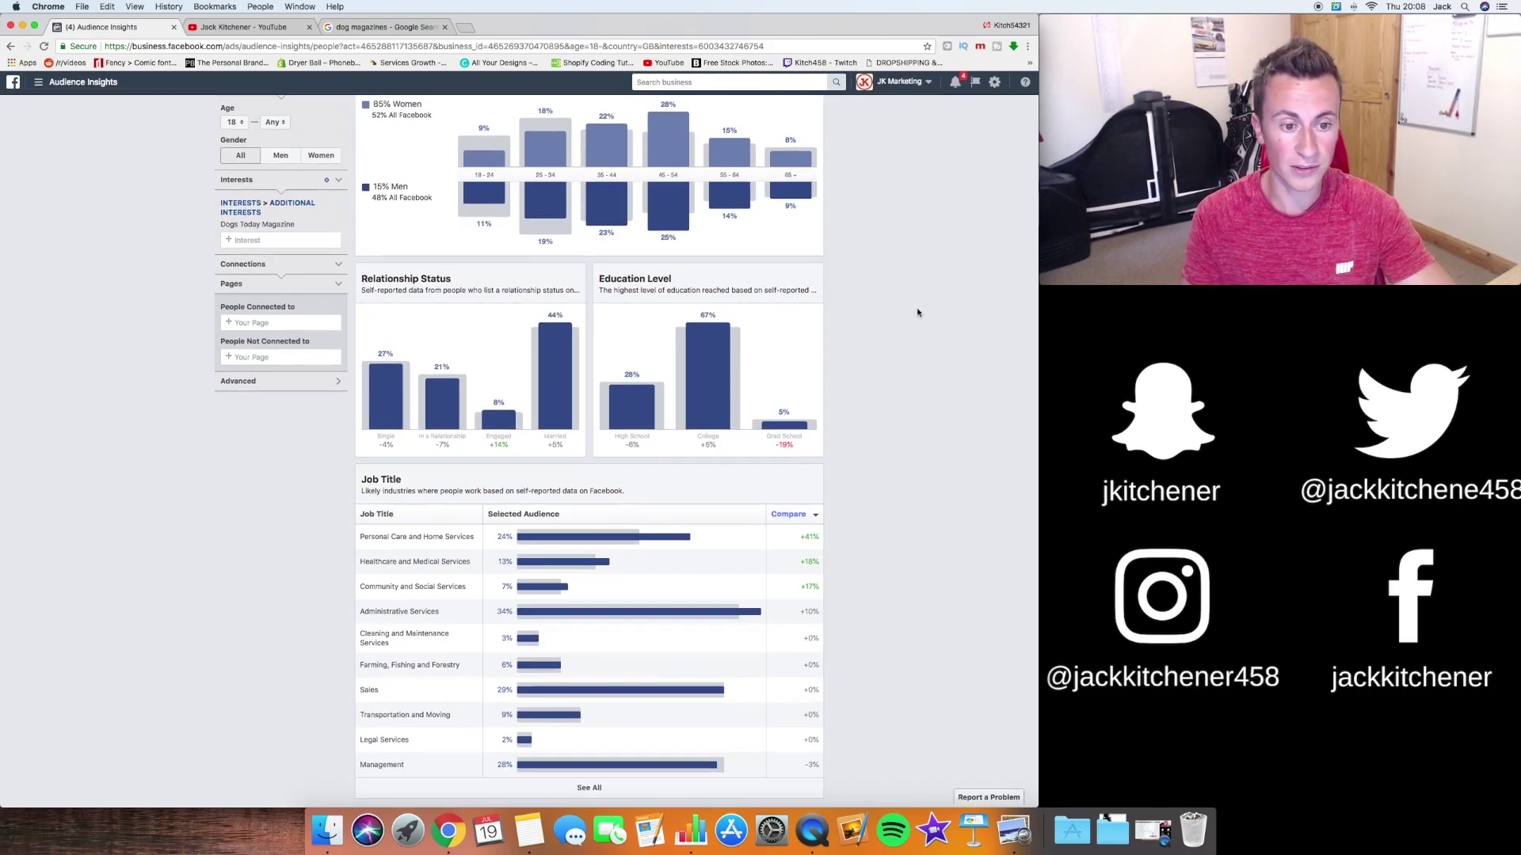
scroll(835, 325, "up", 1)
scroll(835, 325, "up", 3)
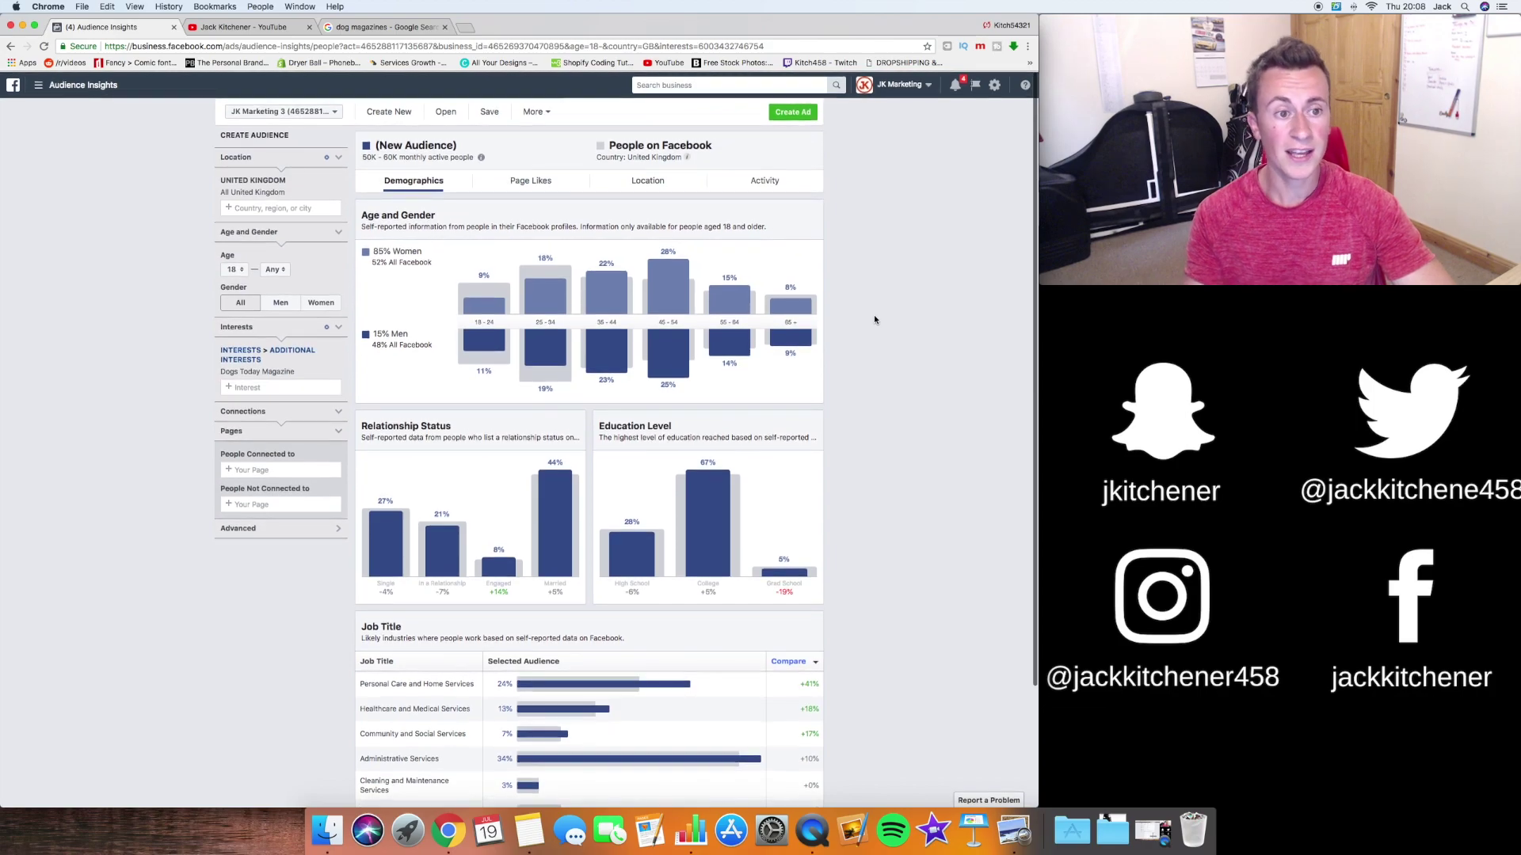